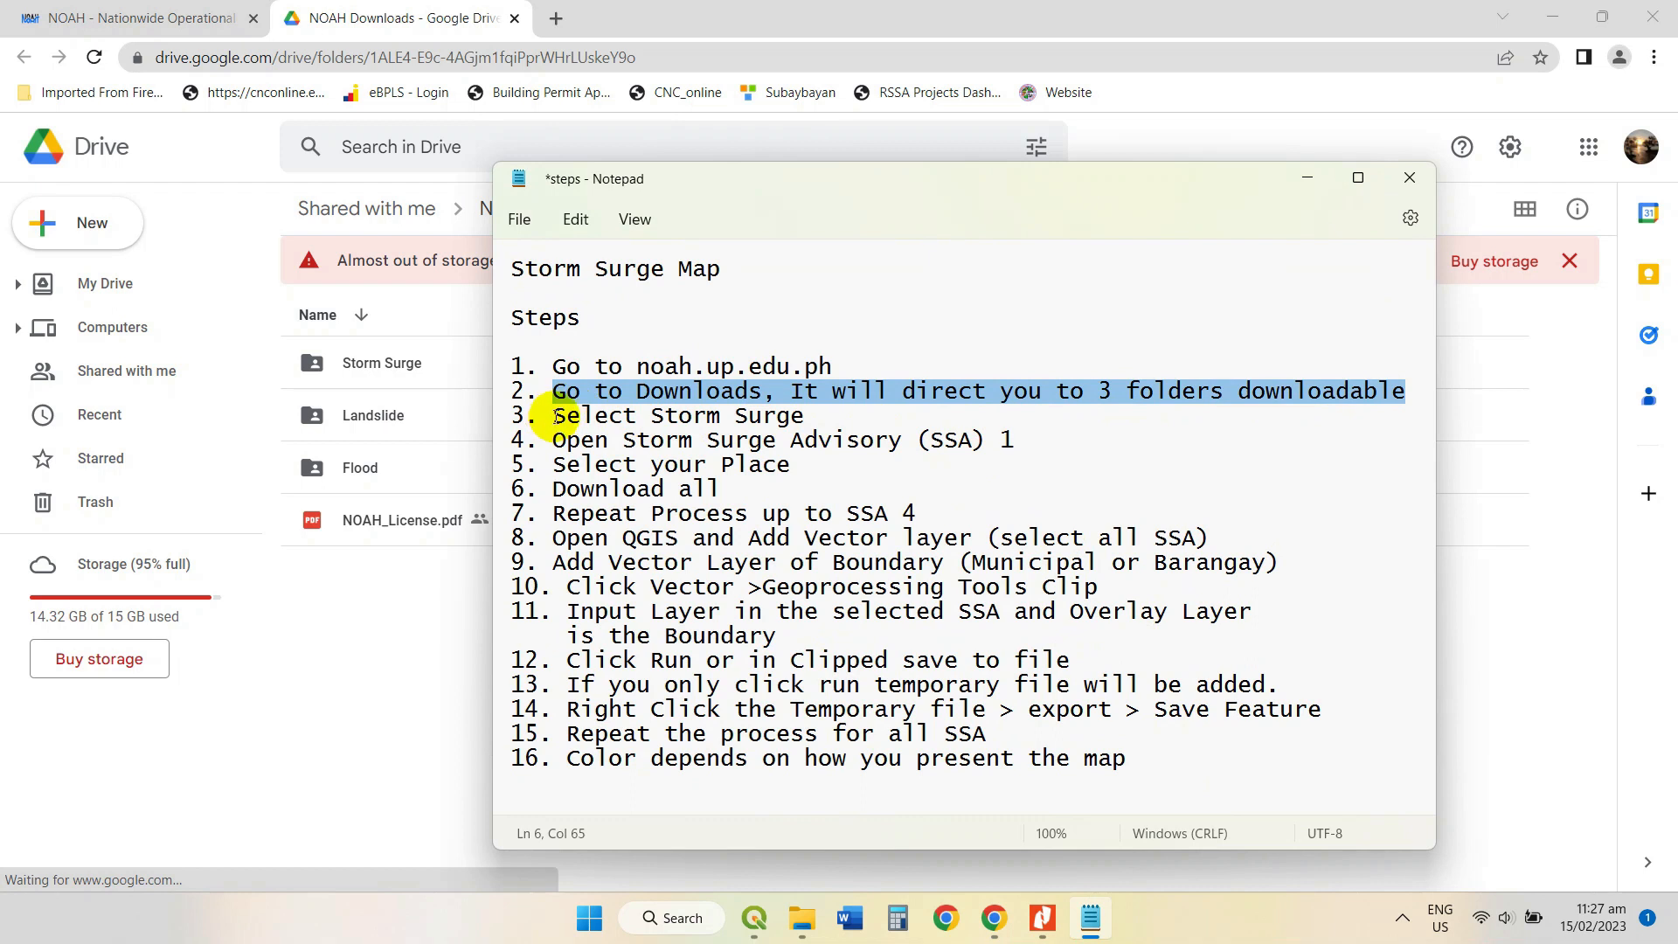
Mark the Select Storm Surge instruction in the notes and open the Storm Surge folder in NOAH Downloads.
drag(556, 417, 819, 420)
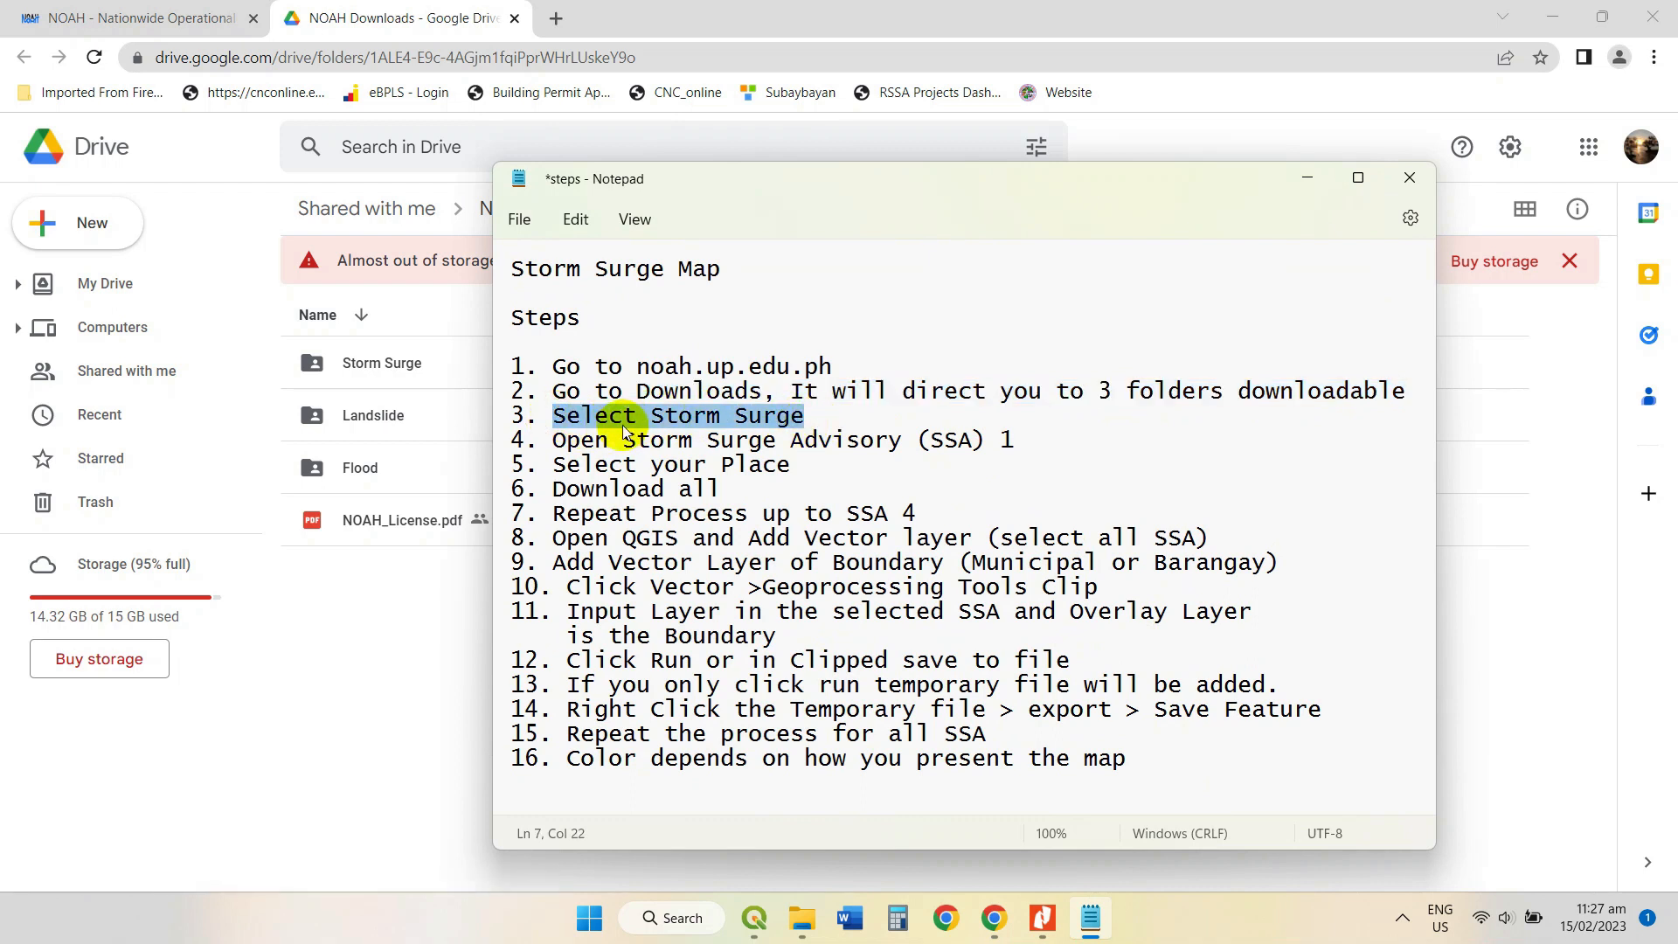
click(1308, 178)
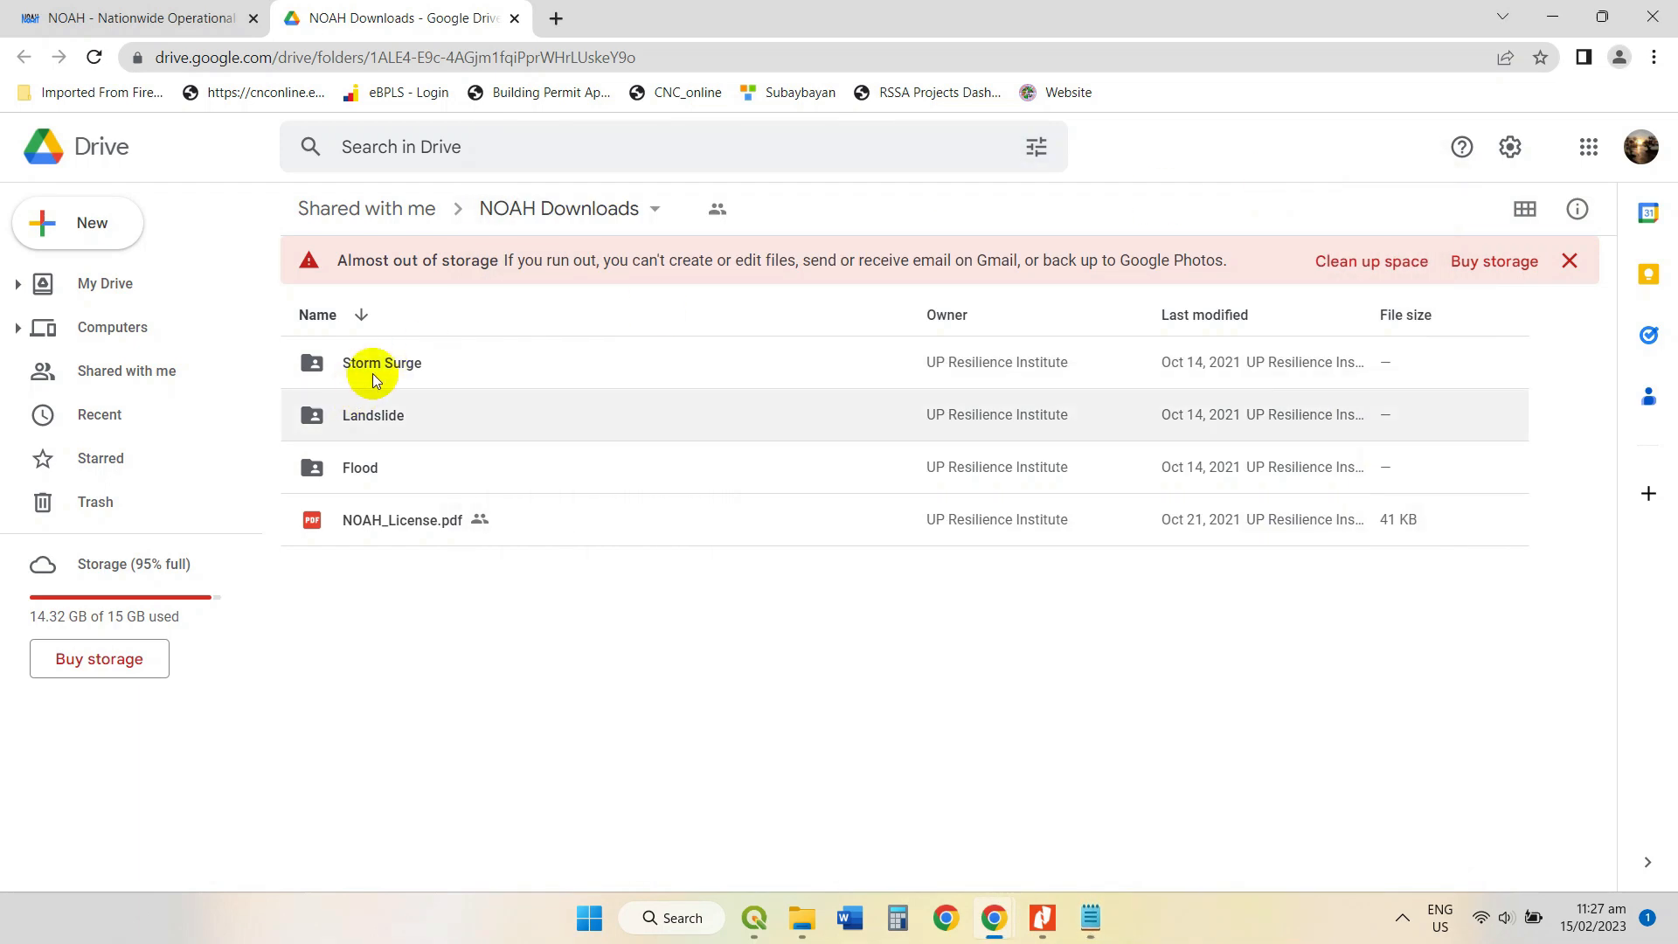
double_click(374, 380)
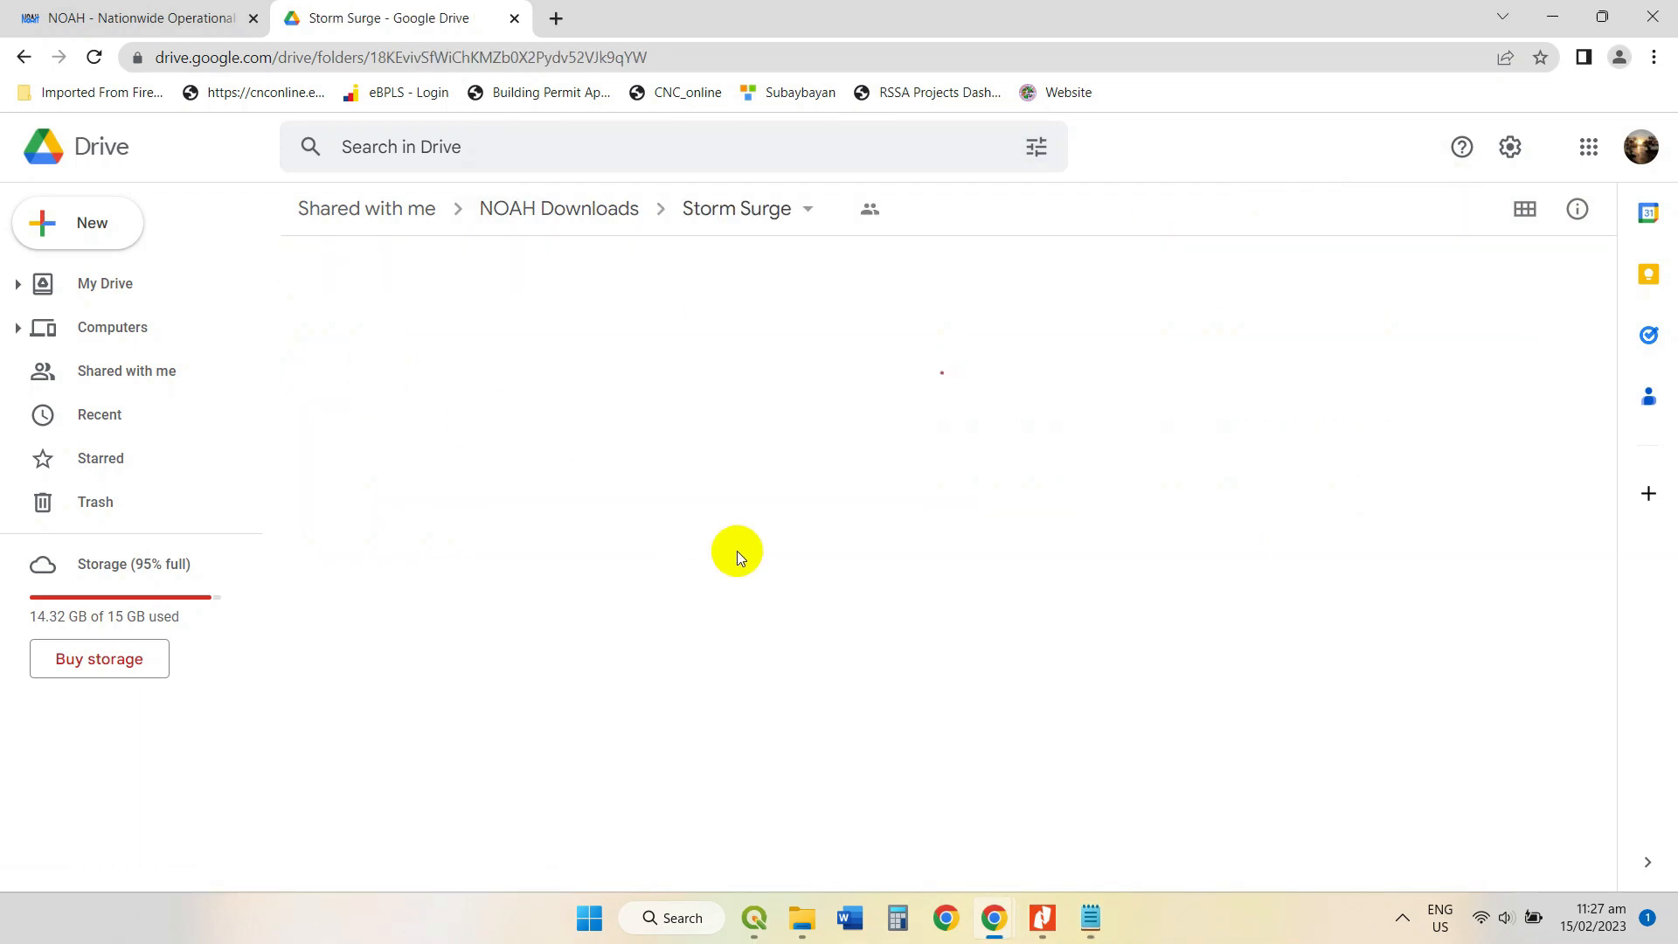
Mark the advisory and place selection instructions in the notes, and open the StormSurgeAdvisory1 folder in Drive.
click(1088, 917)
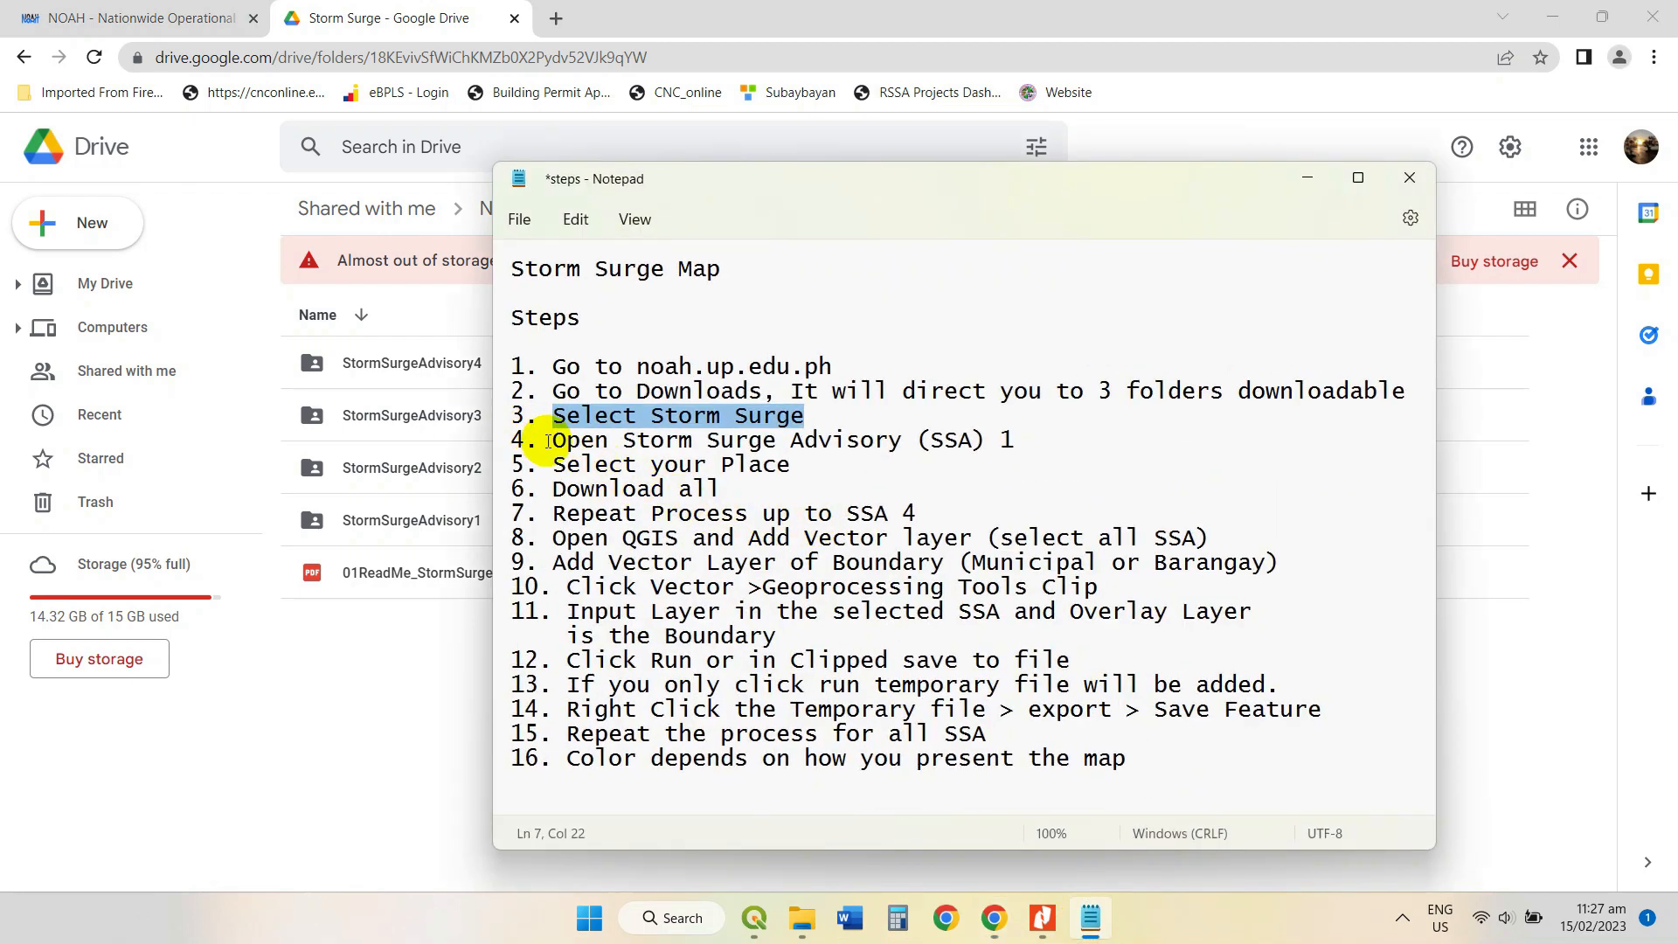
drag(548, 442, 1028, 441)
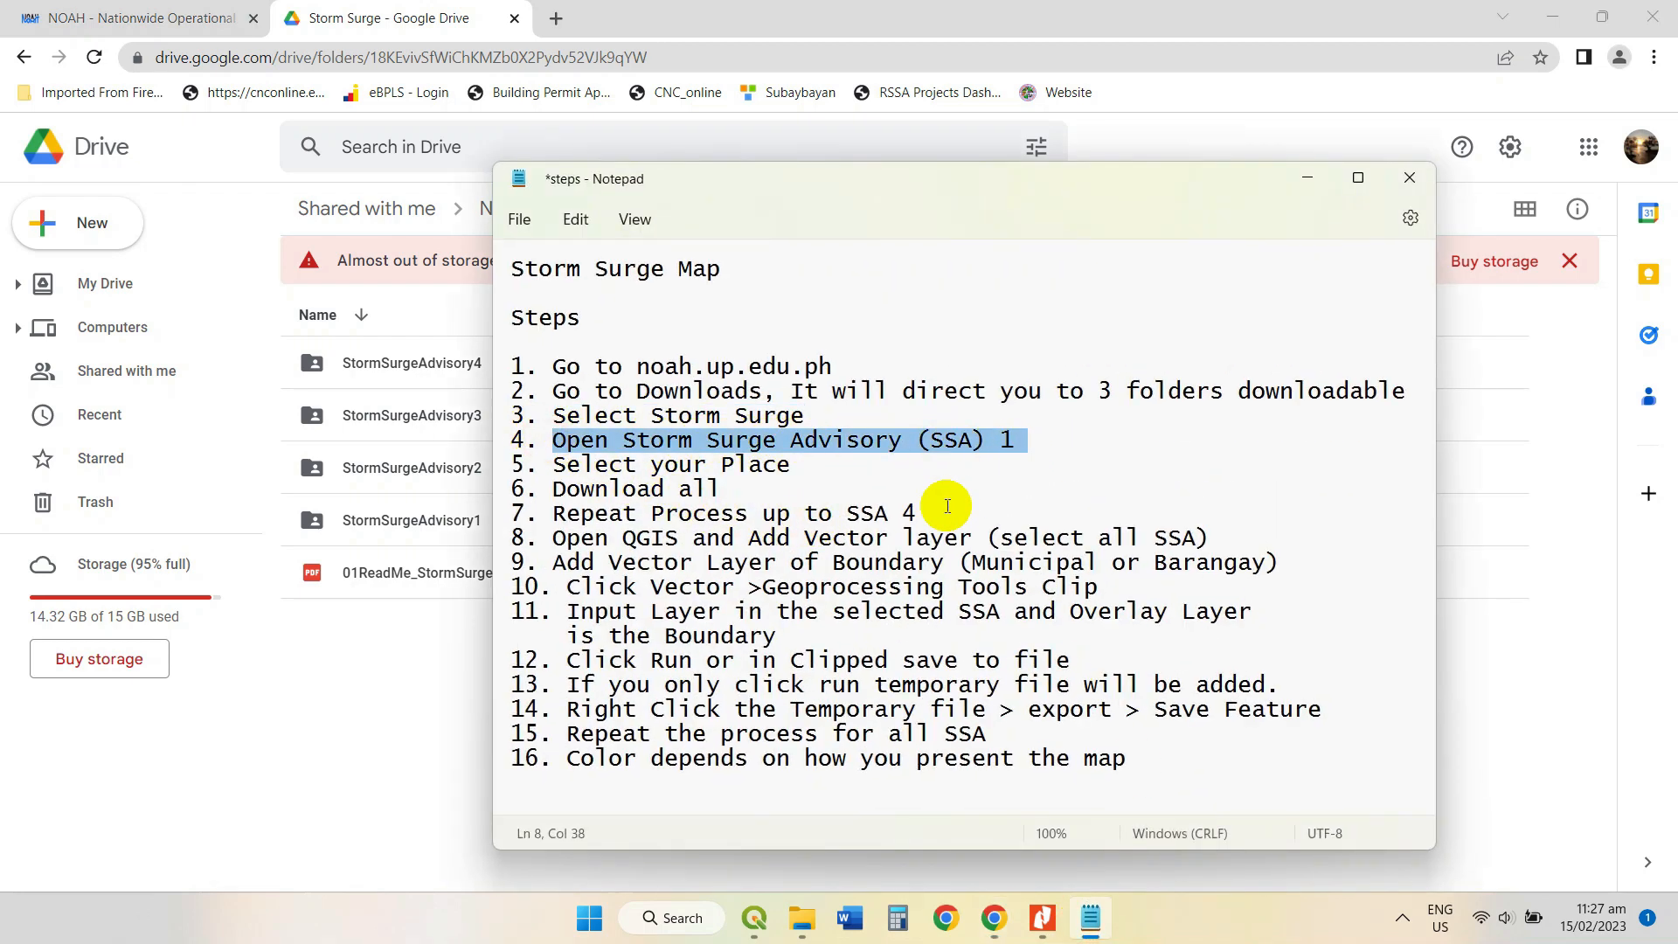
drag(559, 464, 771, 464)
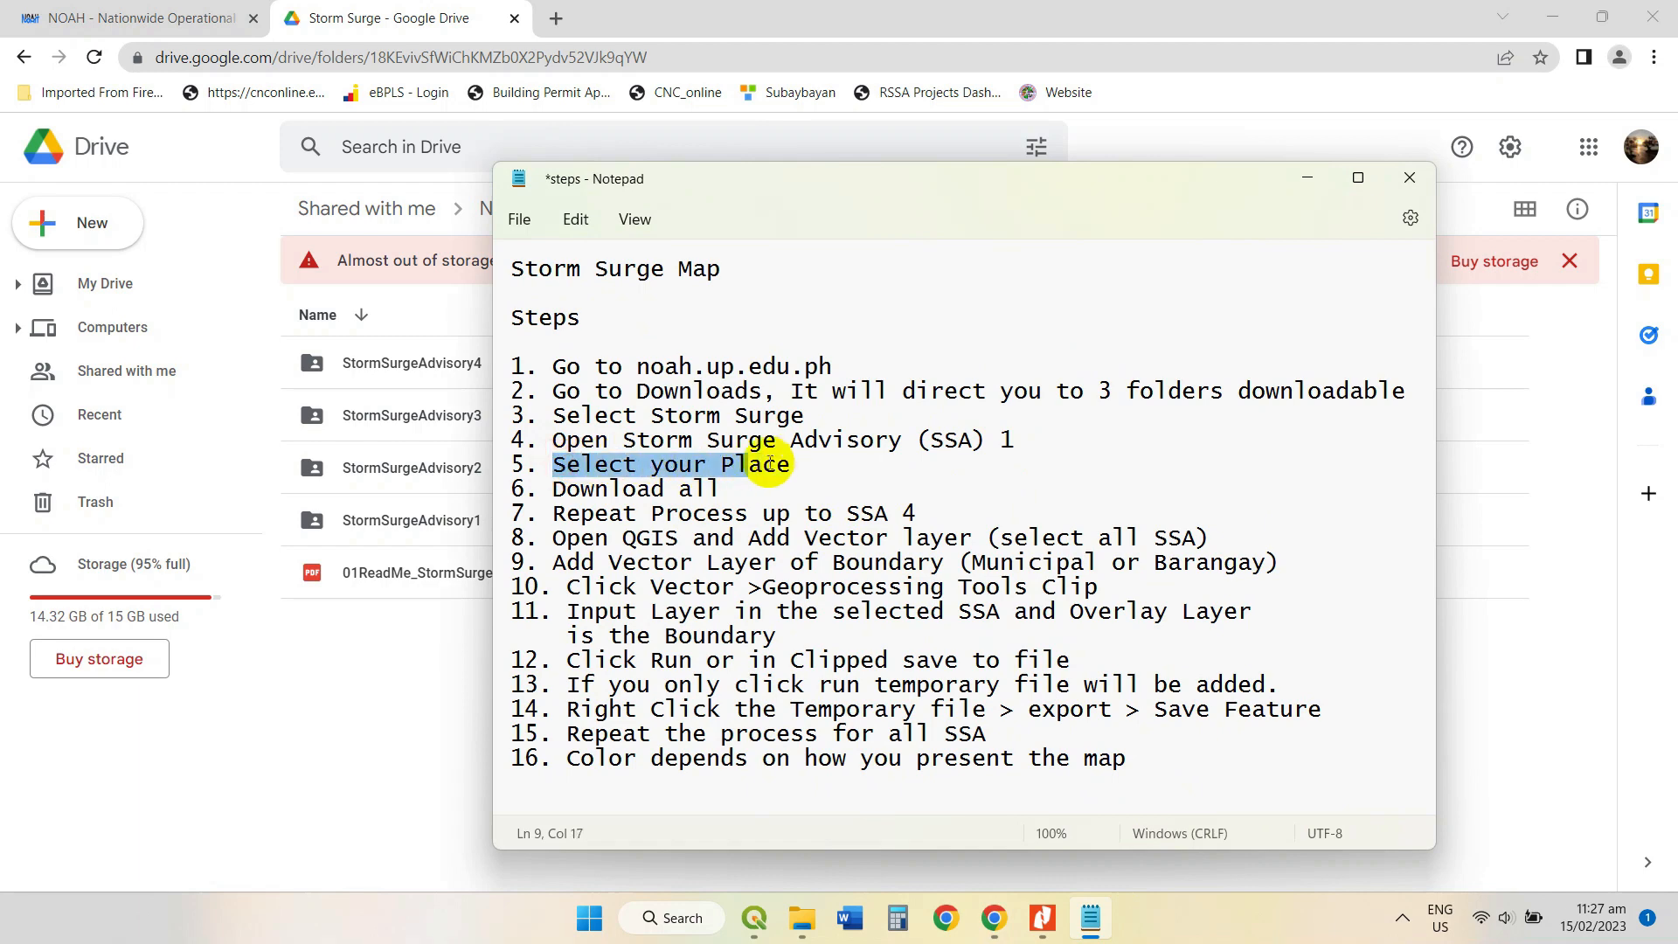
click(1304, 178)
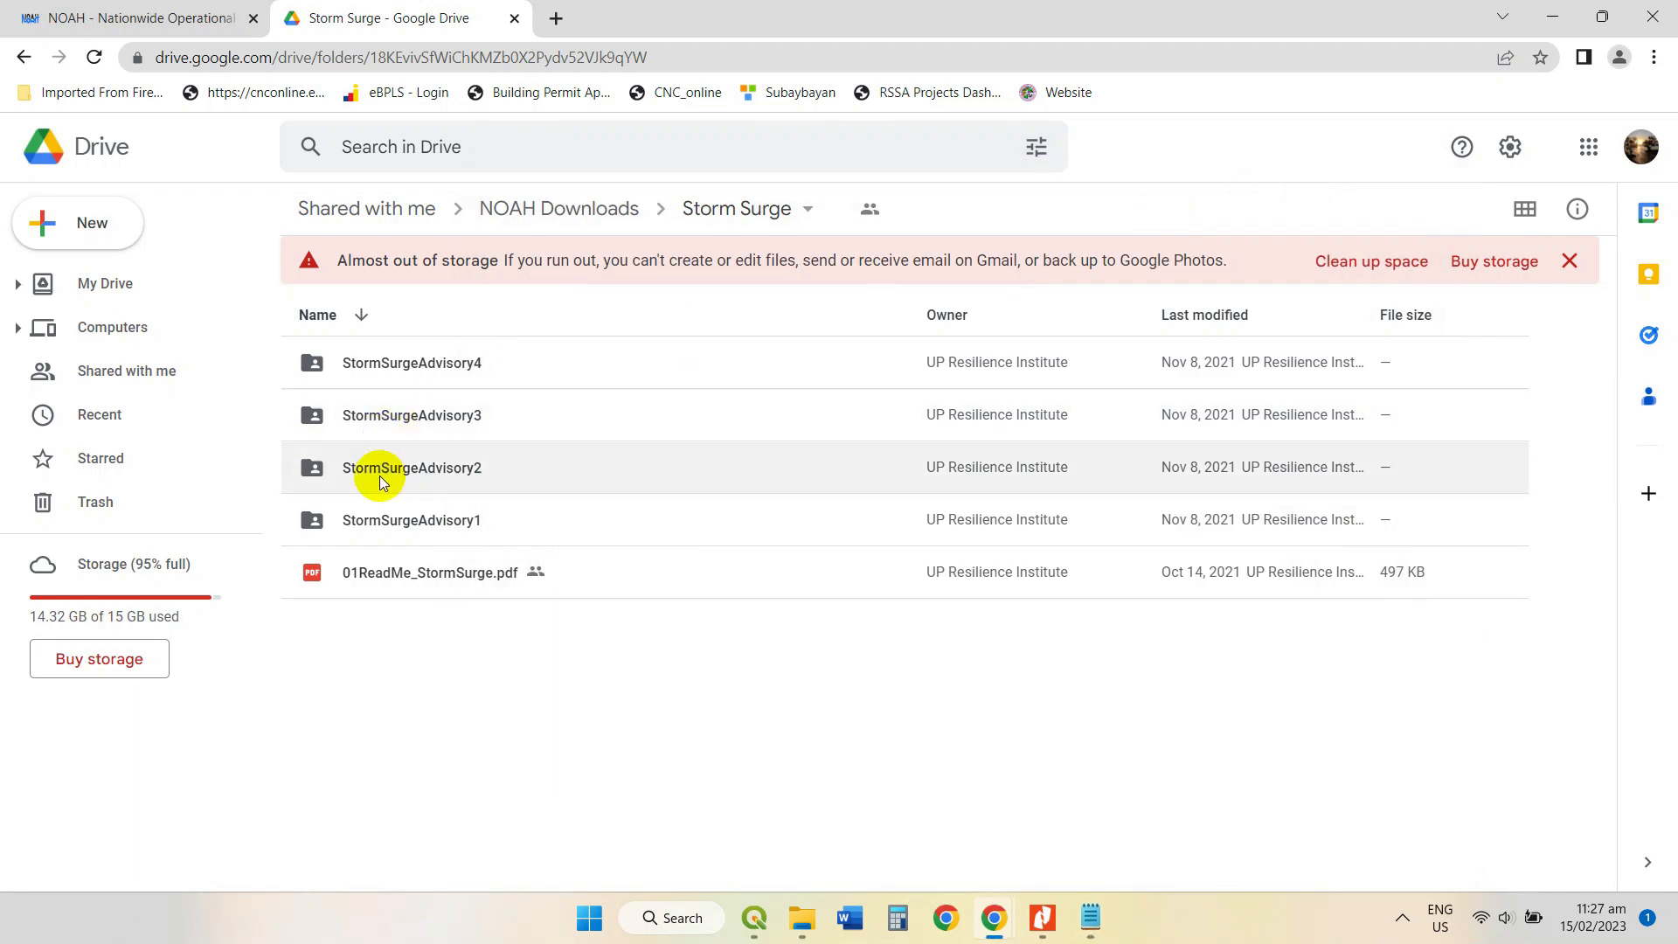
double_click(402, 520)
Find MisamisOriental.zip in the StormSurgeAdvisory1 folder and open its preview.
scroll(459, 350, down, 9)
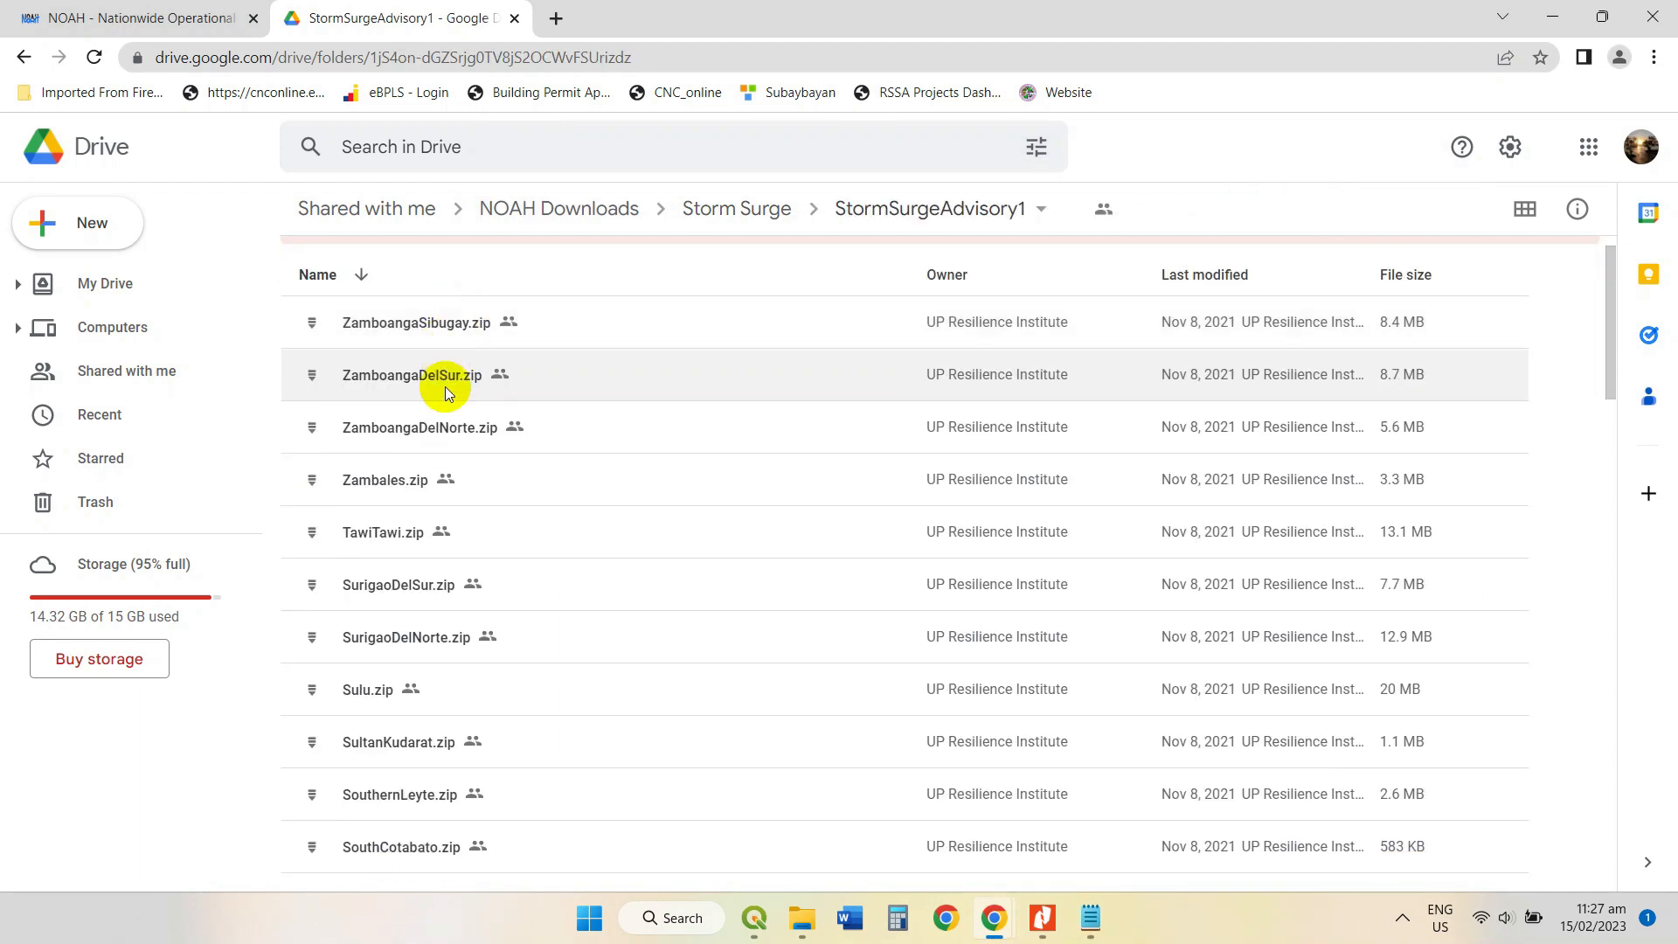
scroll(422, 508, down, 3)
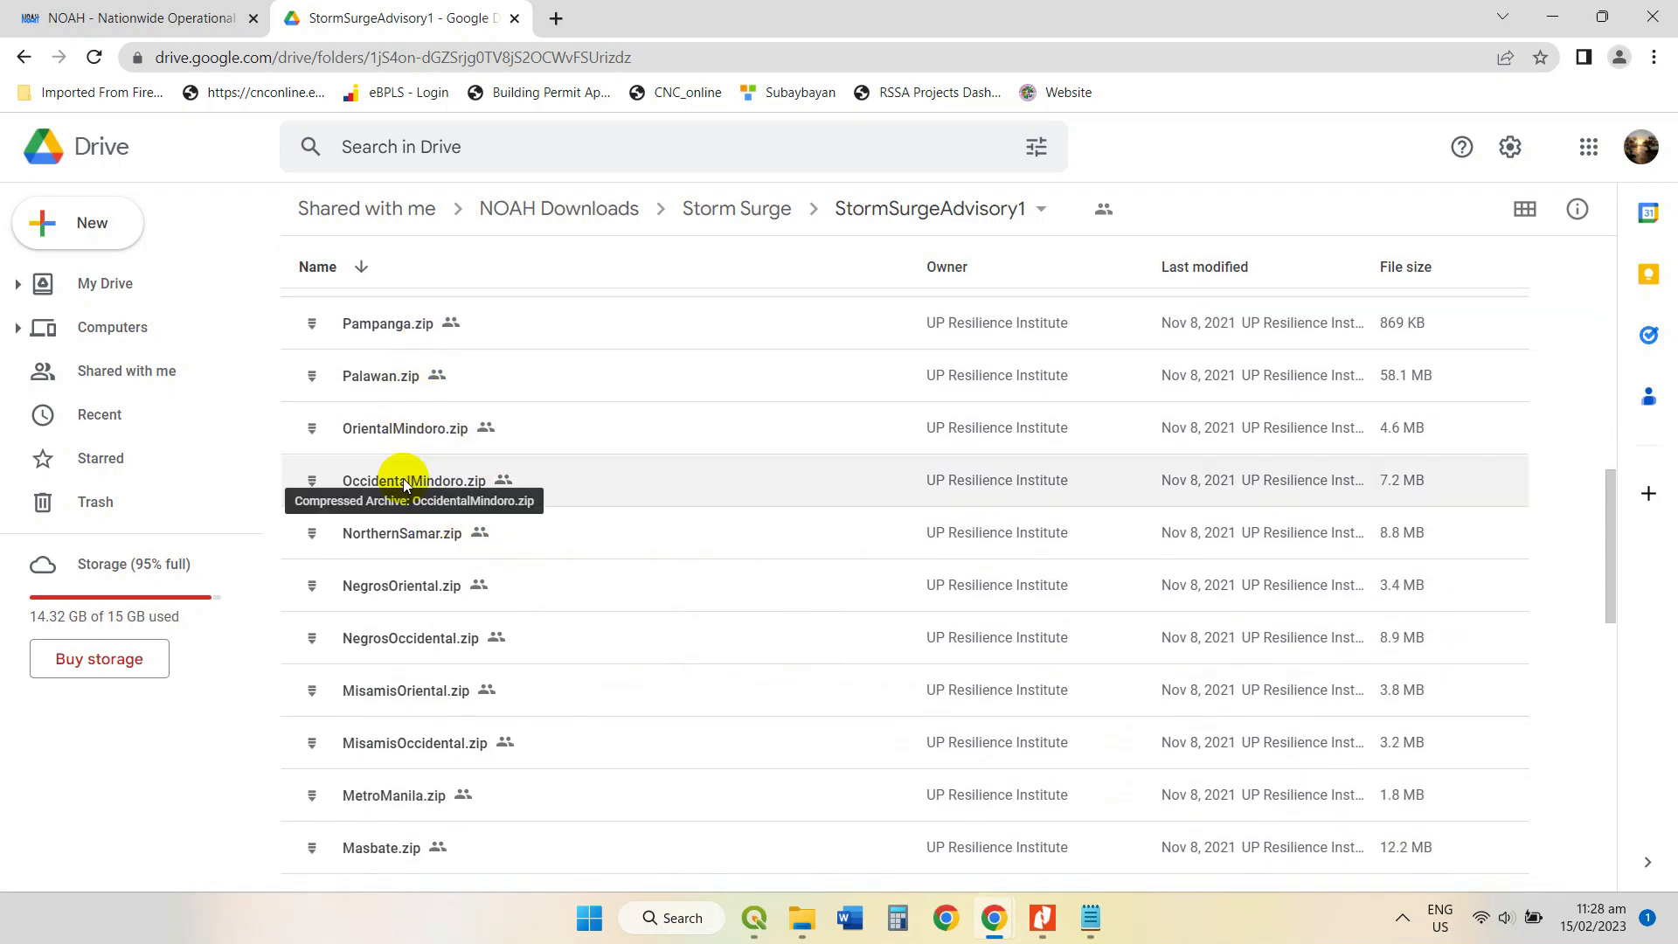
double_click(404, 696)
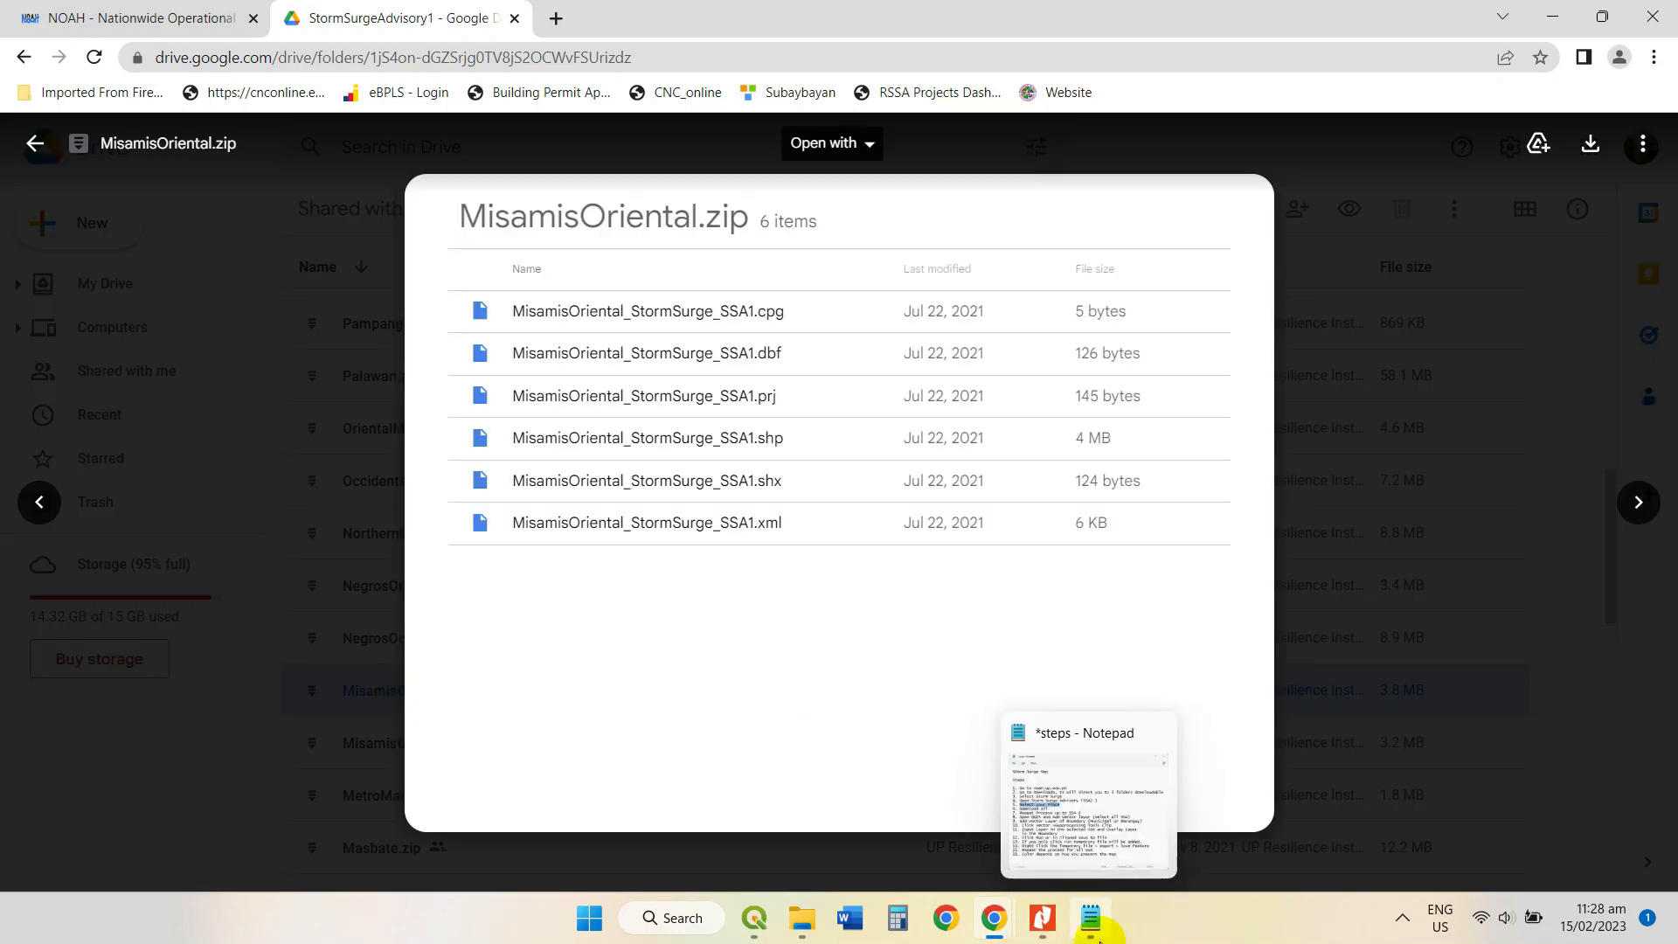
Review the notes' instructions on downloading all files, repeating up to SSA 4 and adding the SSA vector layers in QGIS.
click(1091, 917)
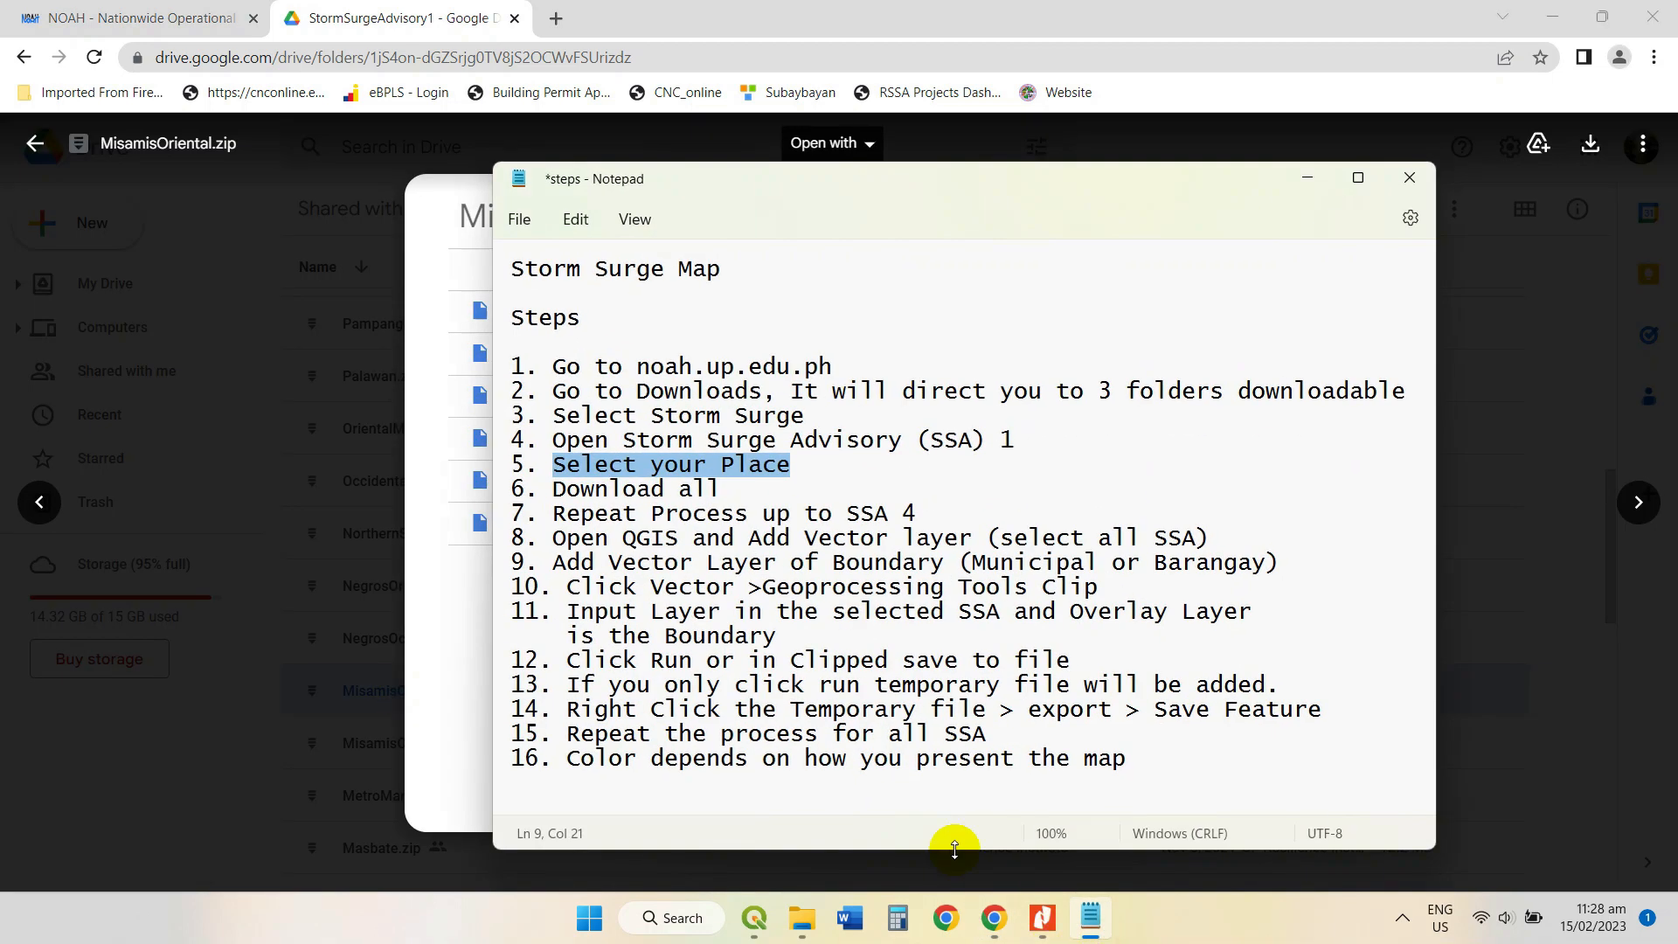
drag(556, 488, 720, 488)
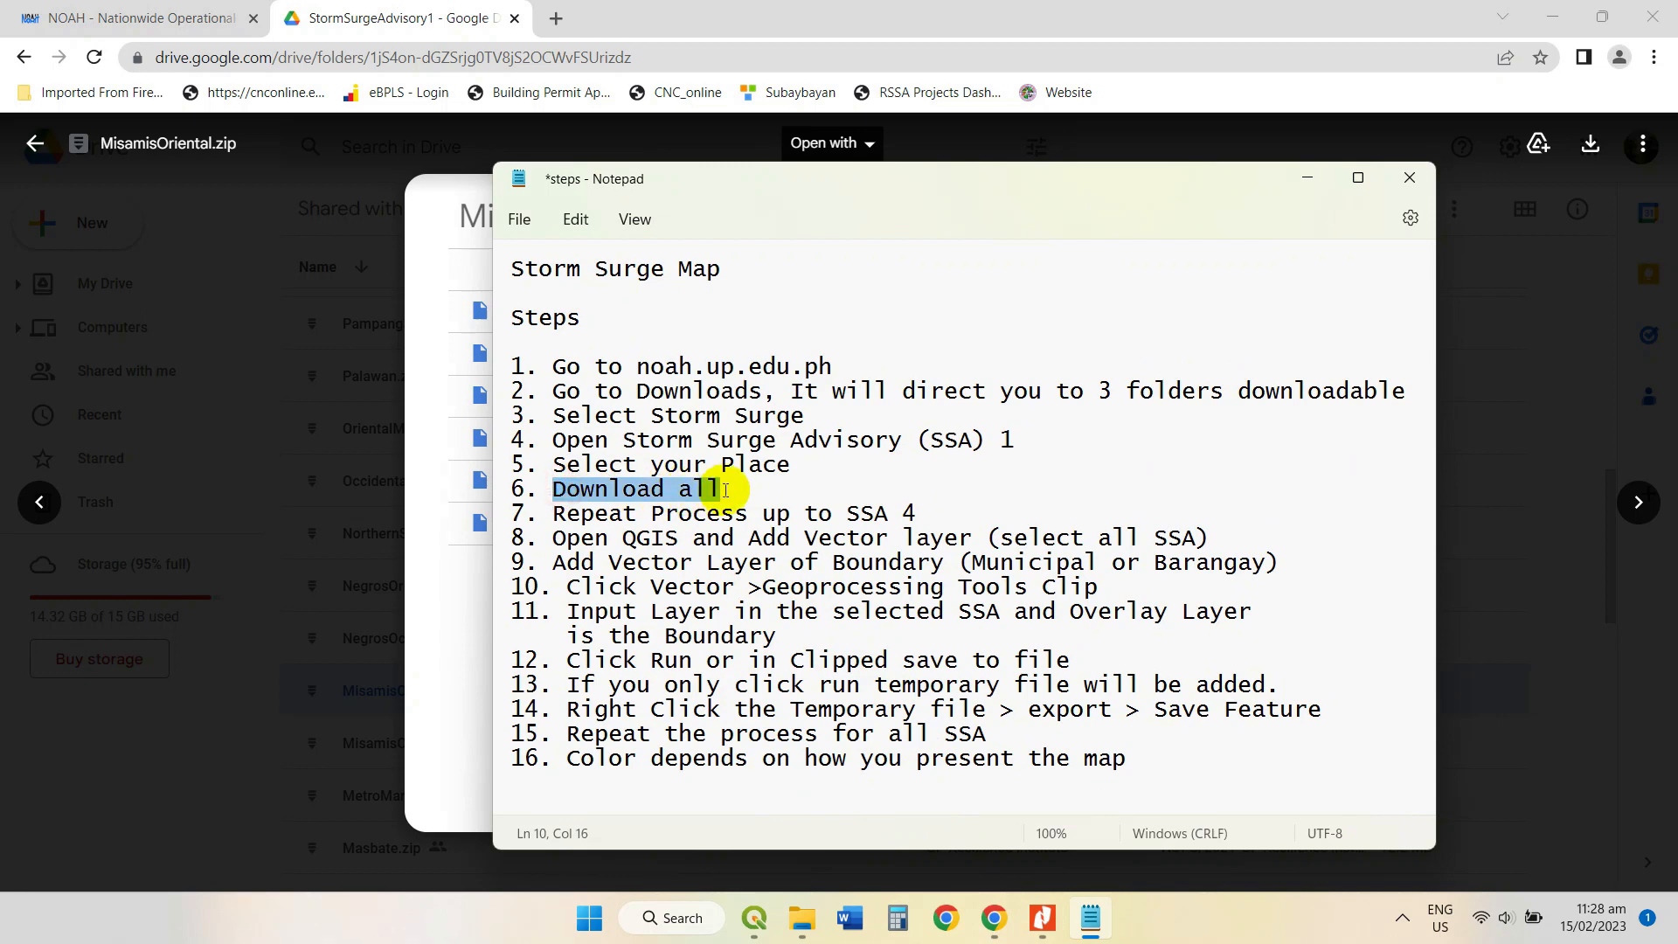
click(1306, 183)
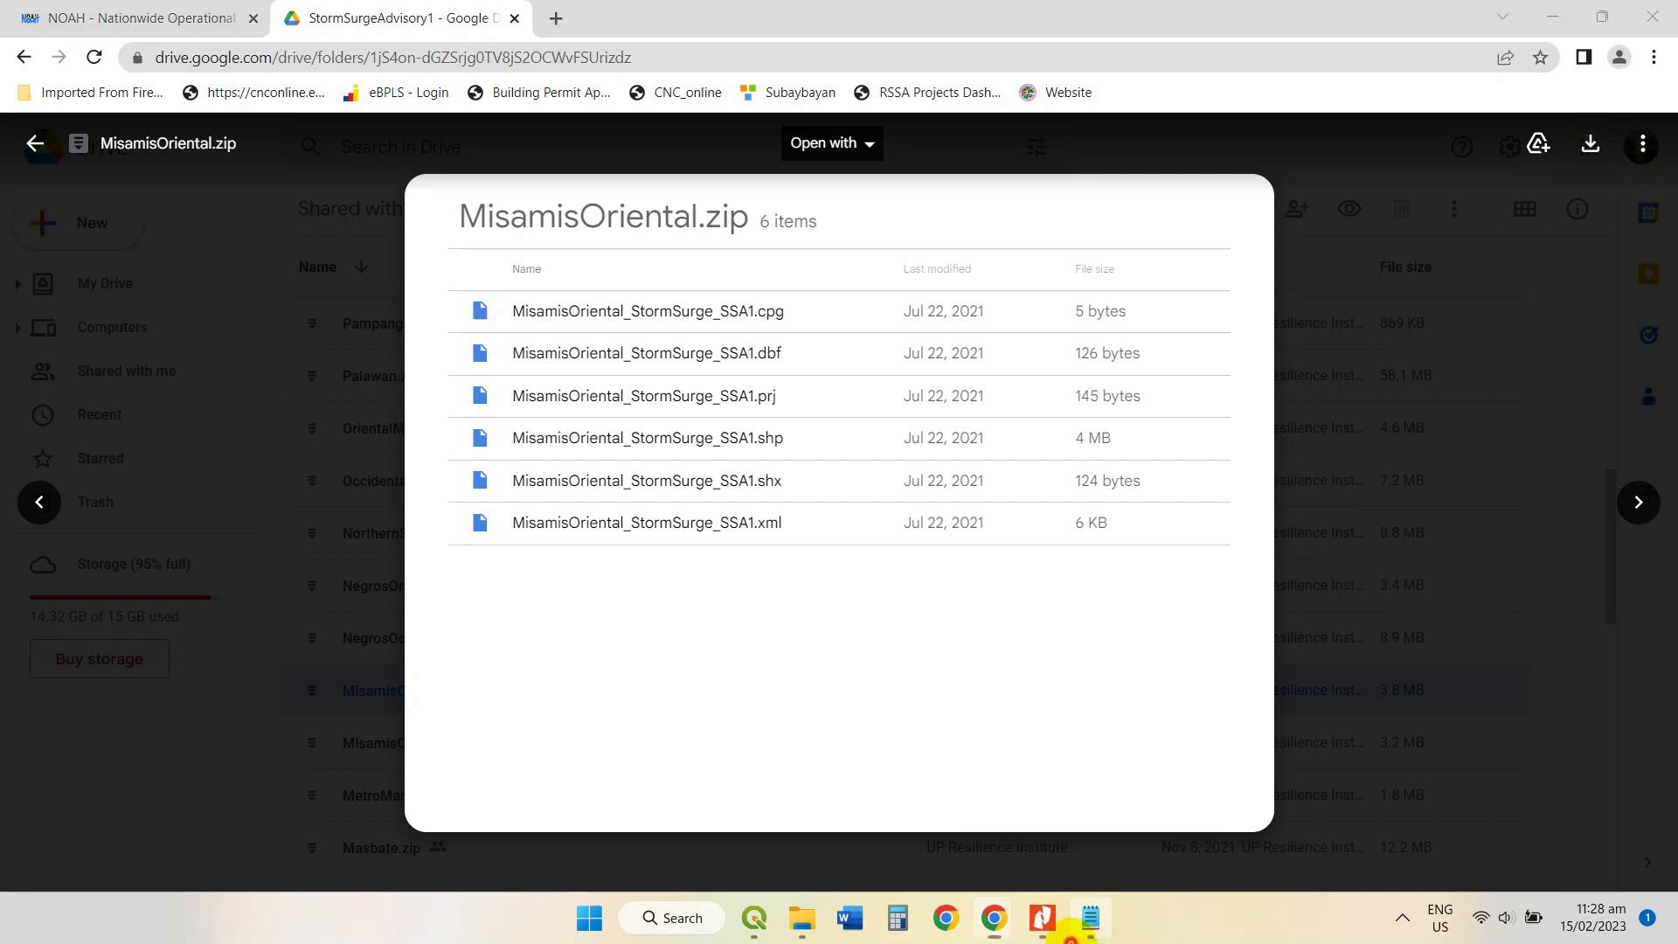
click(1091, 917)
drag(554, 513, 941, 517)
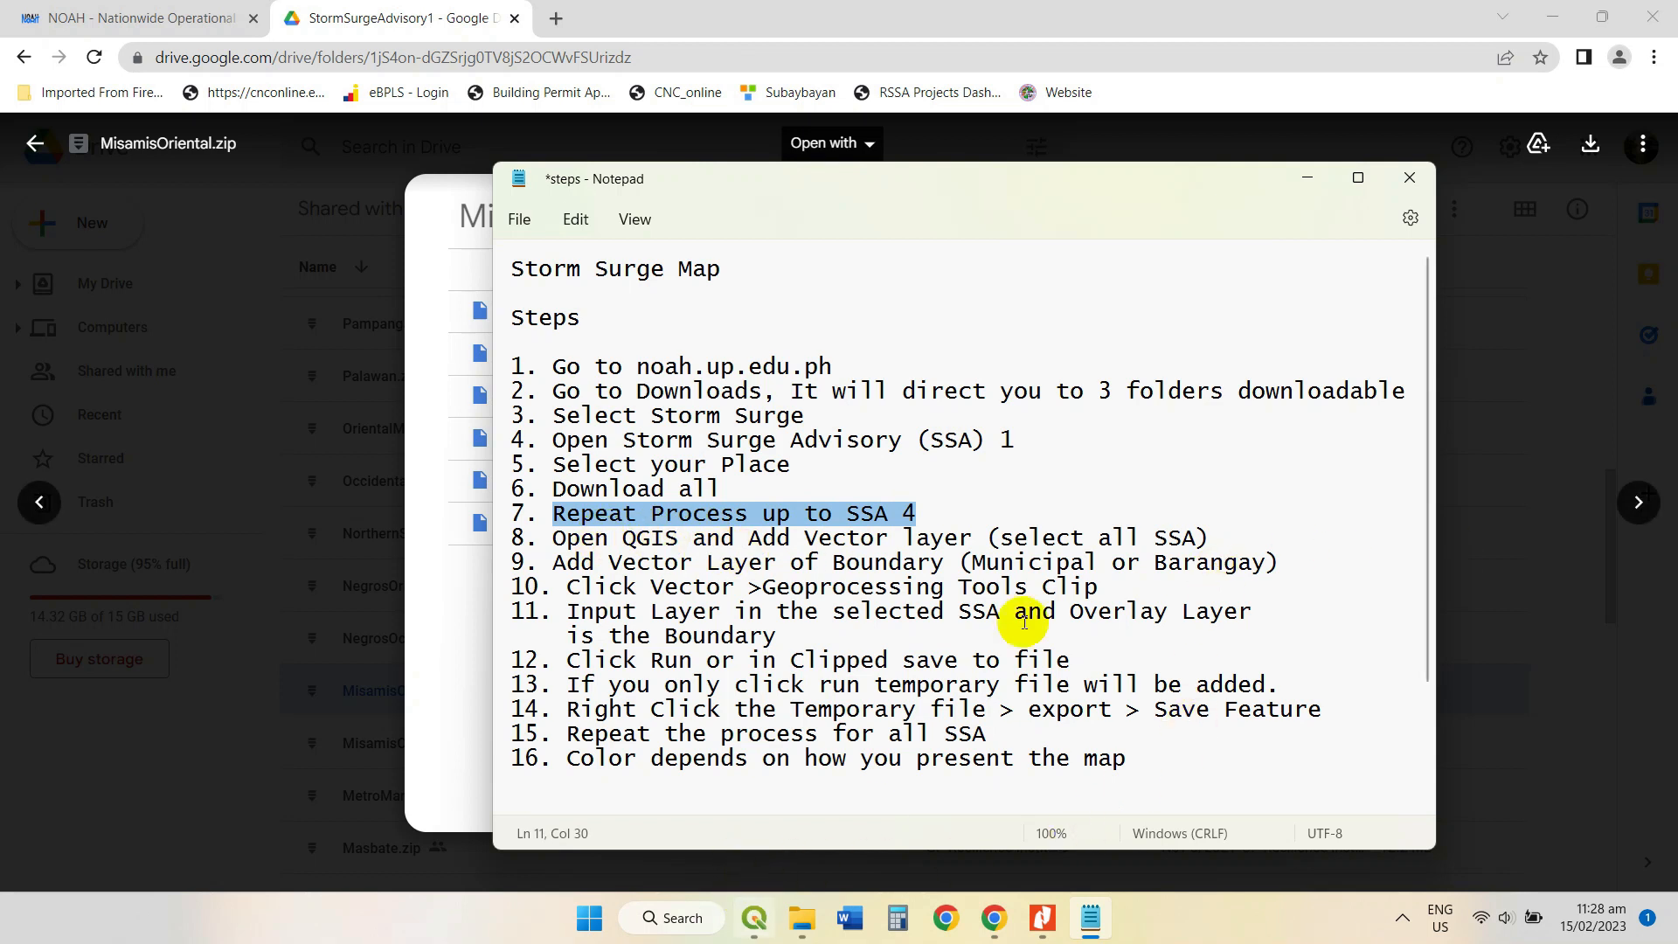
drag(554, 535, 1216, 543)
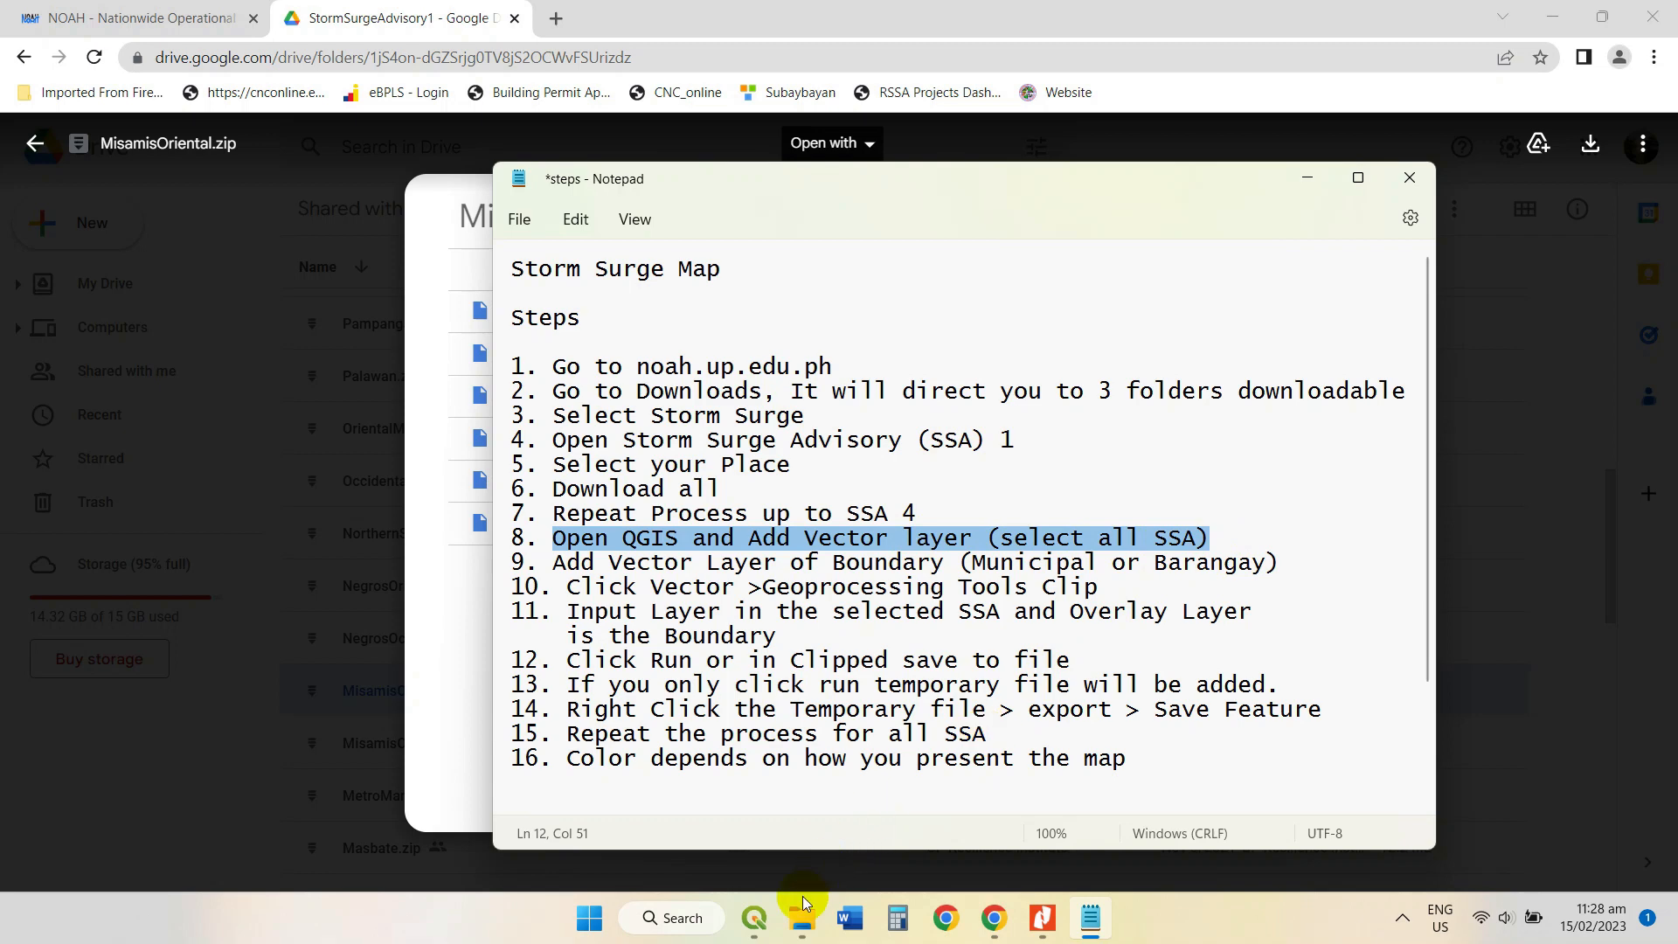
Switch to QGIS and add MisamisOriental_StormSurge_SSA1.shp from the storm_surge_data\MisamisOriental folder as a vector layer.
click(757, 925)
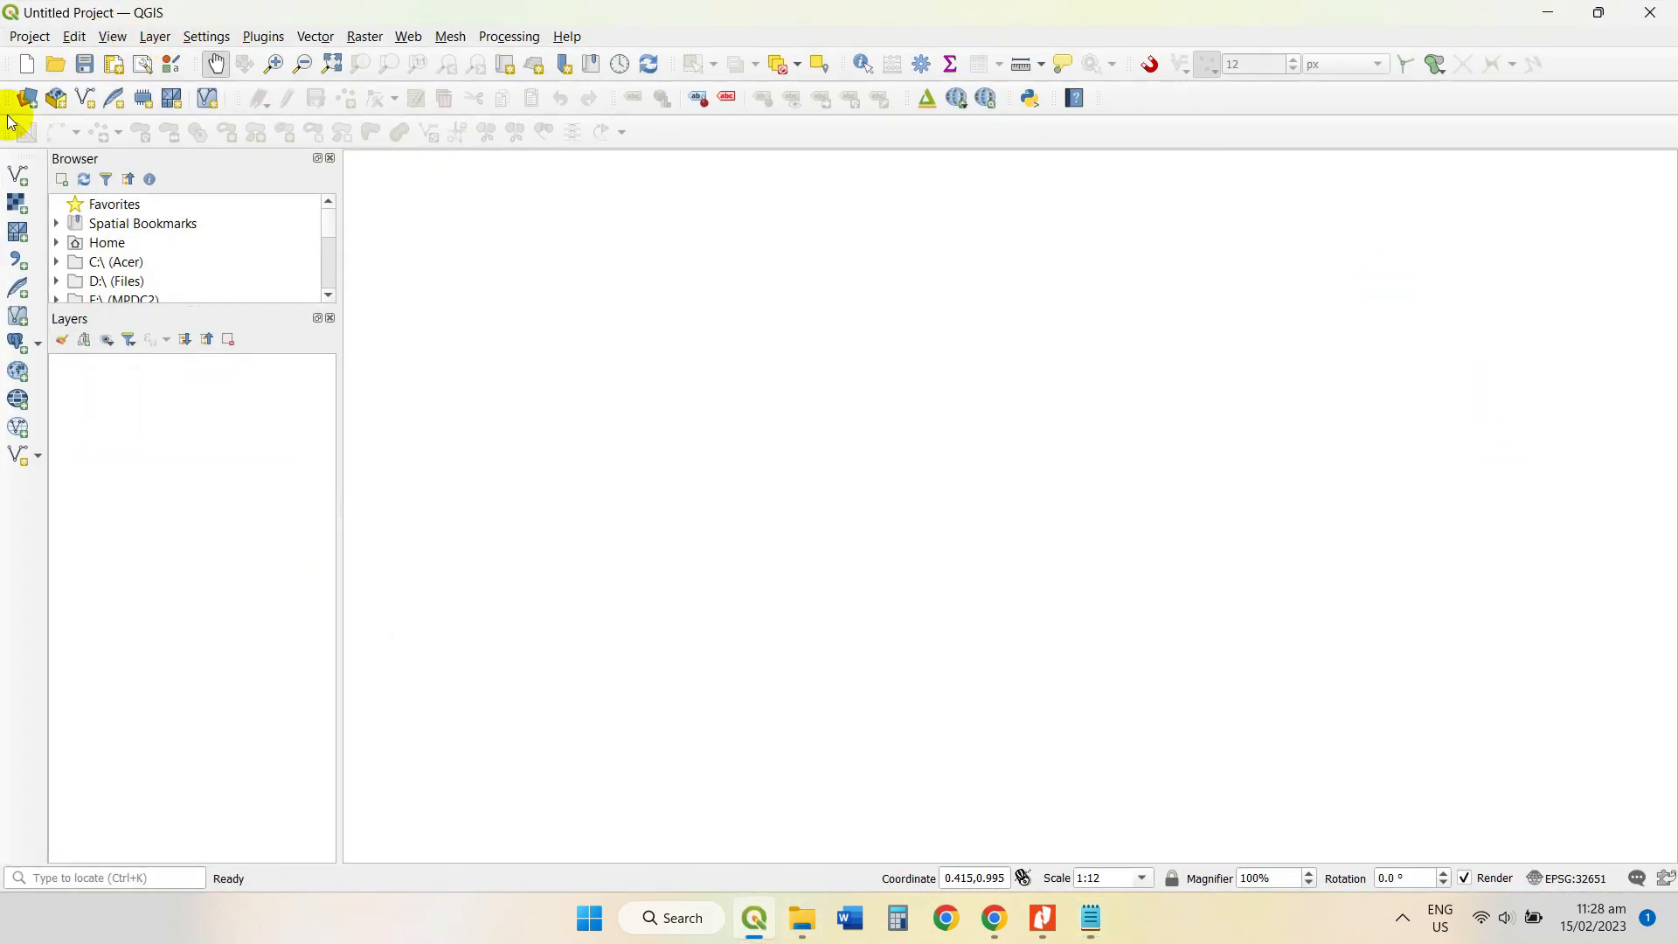
click(21, 189)
click(1241, 334)
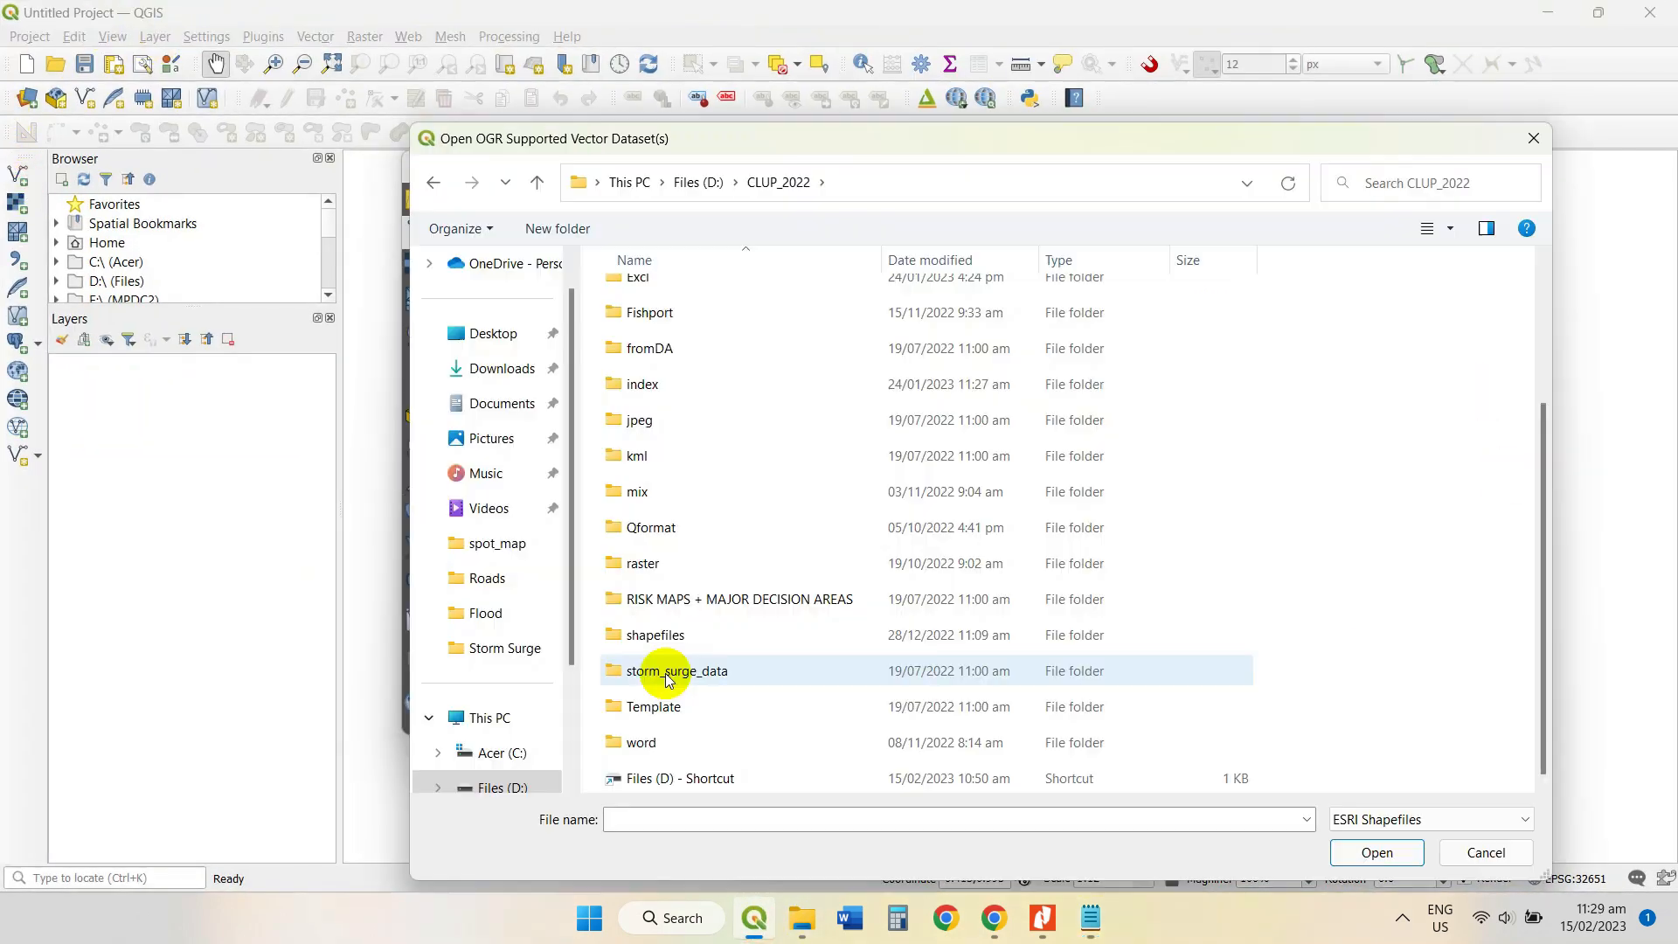
double_click(669, 680)
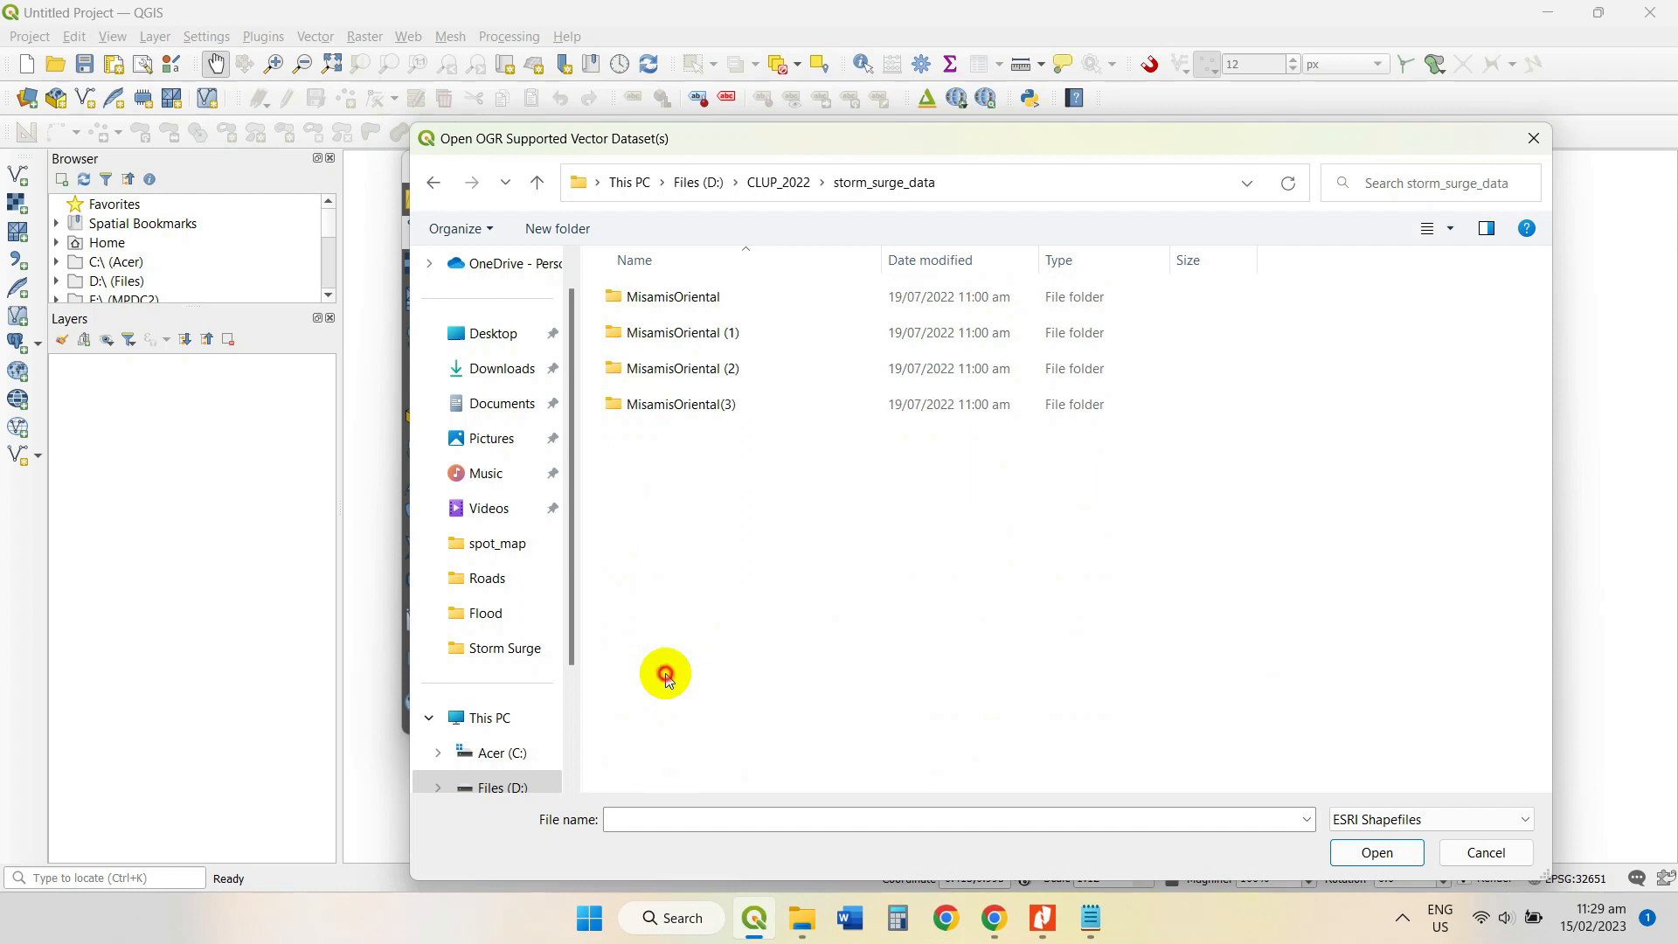
click(704, 299)
double_click(705, 299)
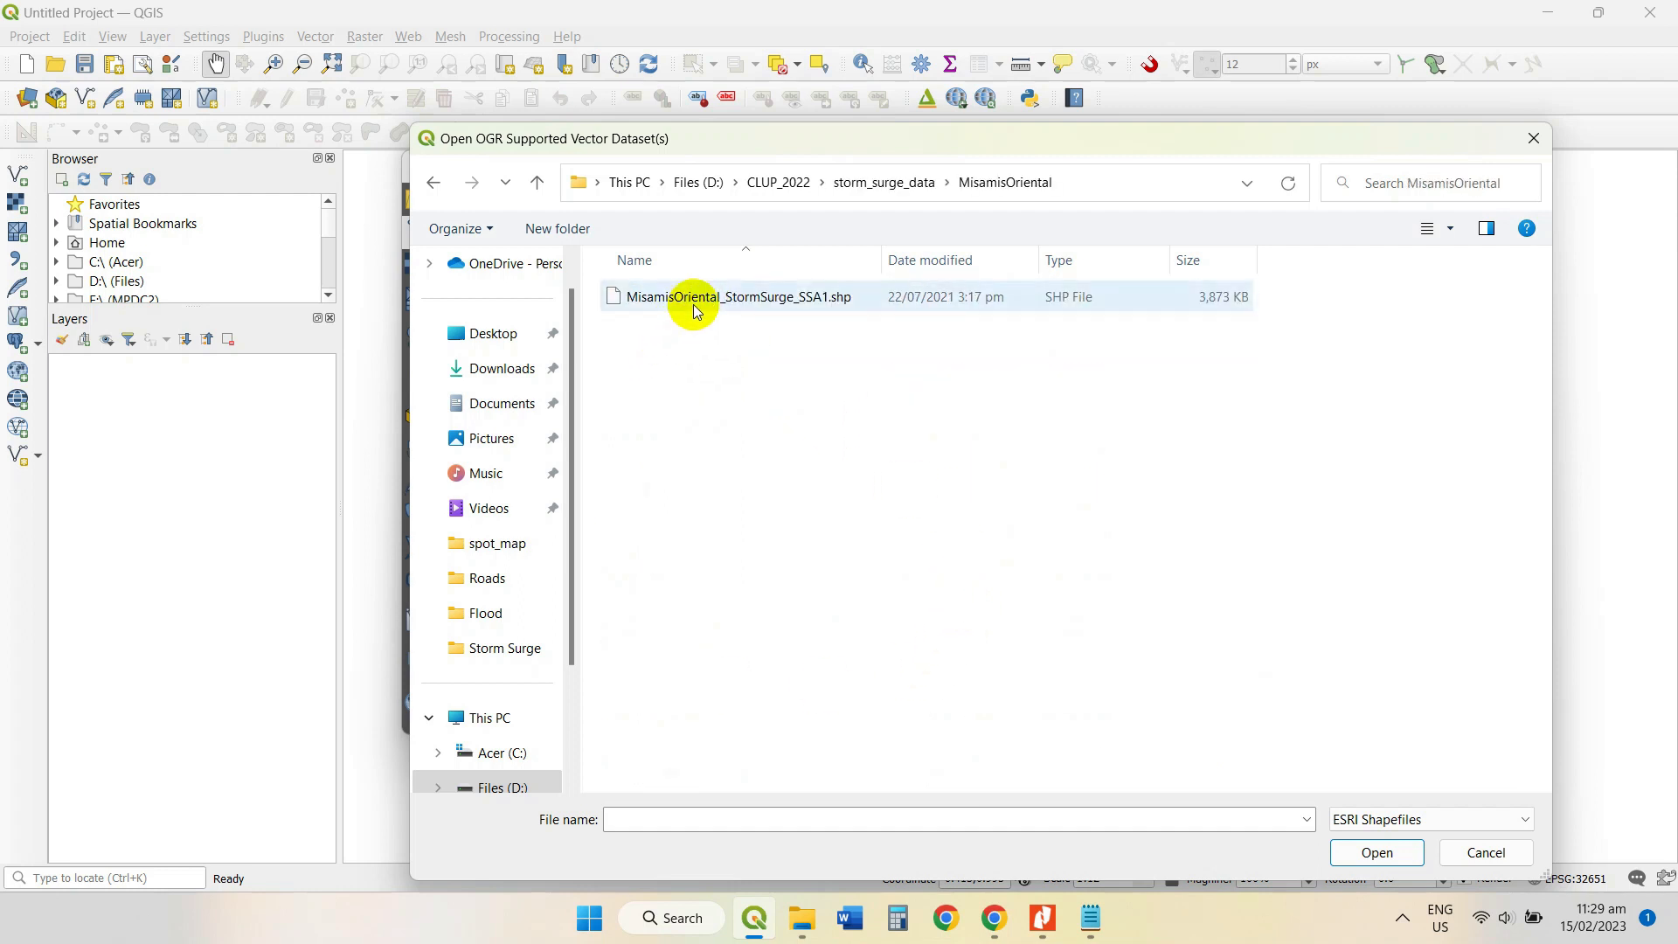
click(697, 302)
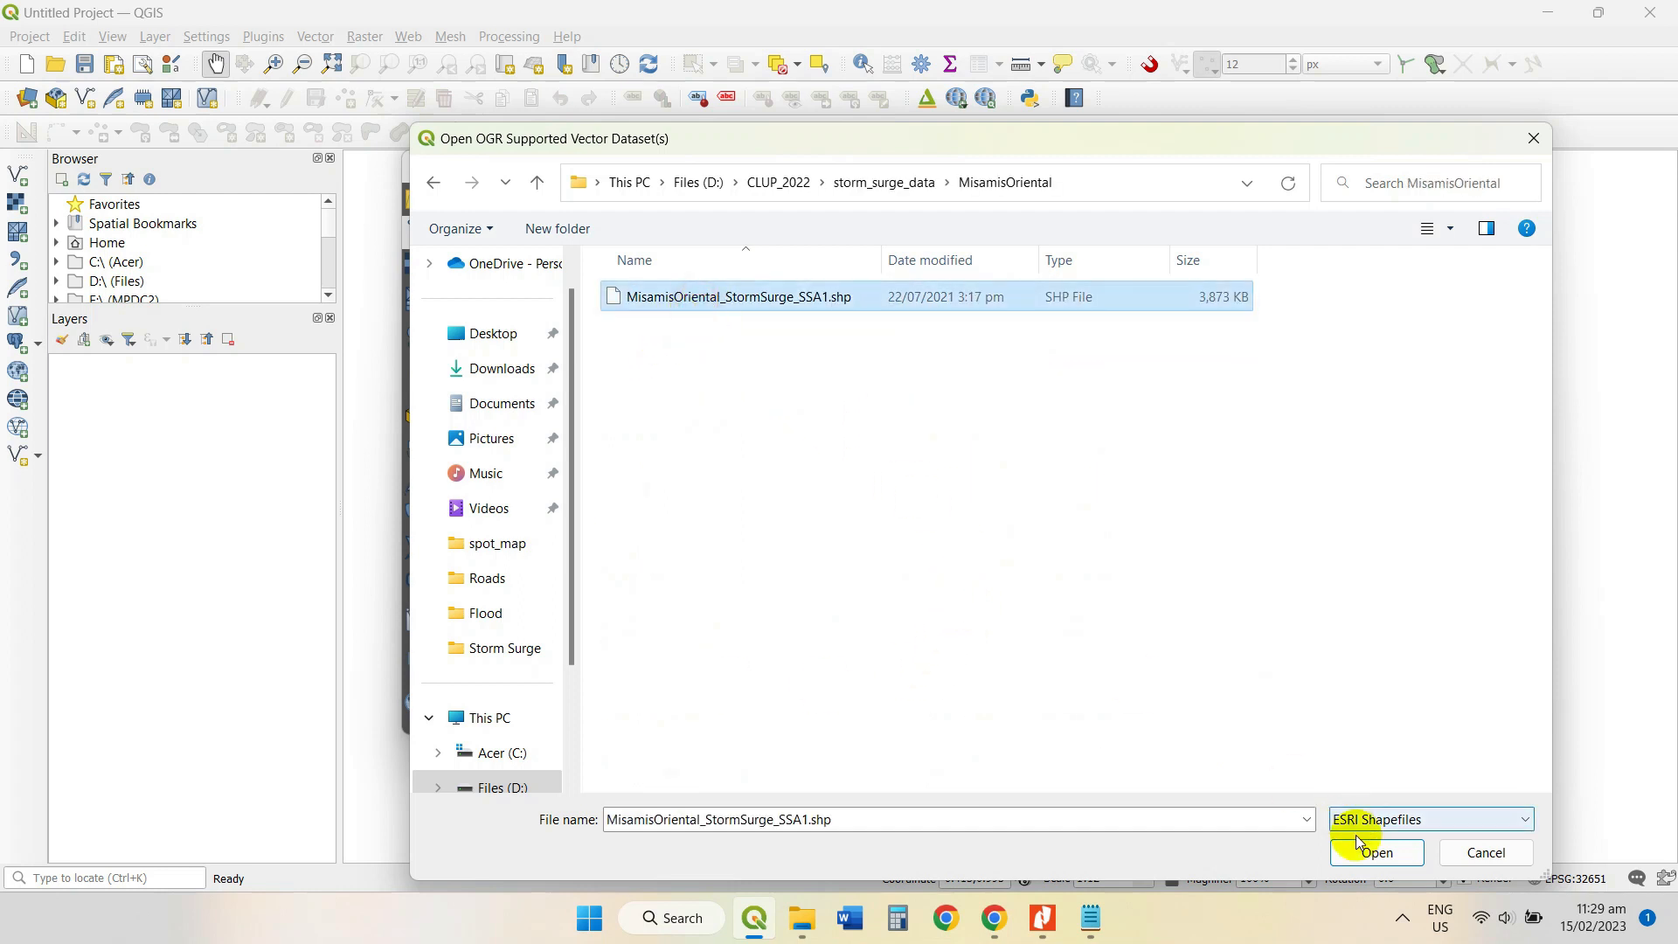
click(1372, 859)
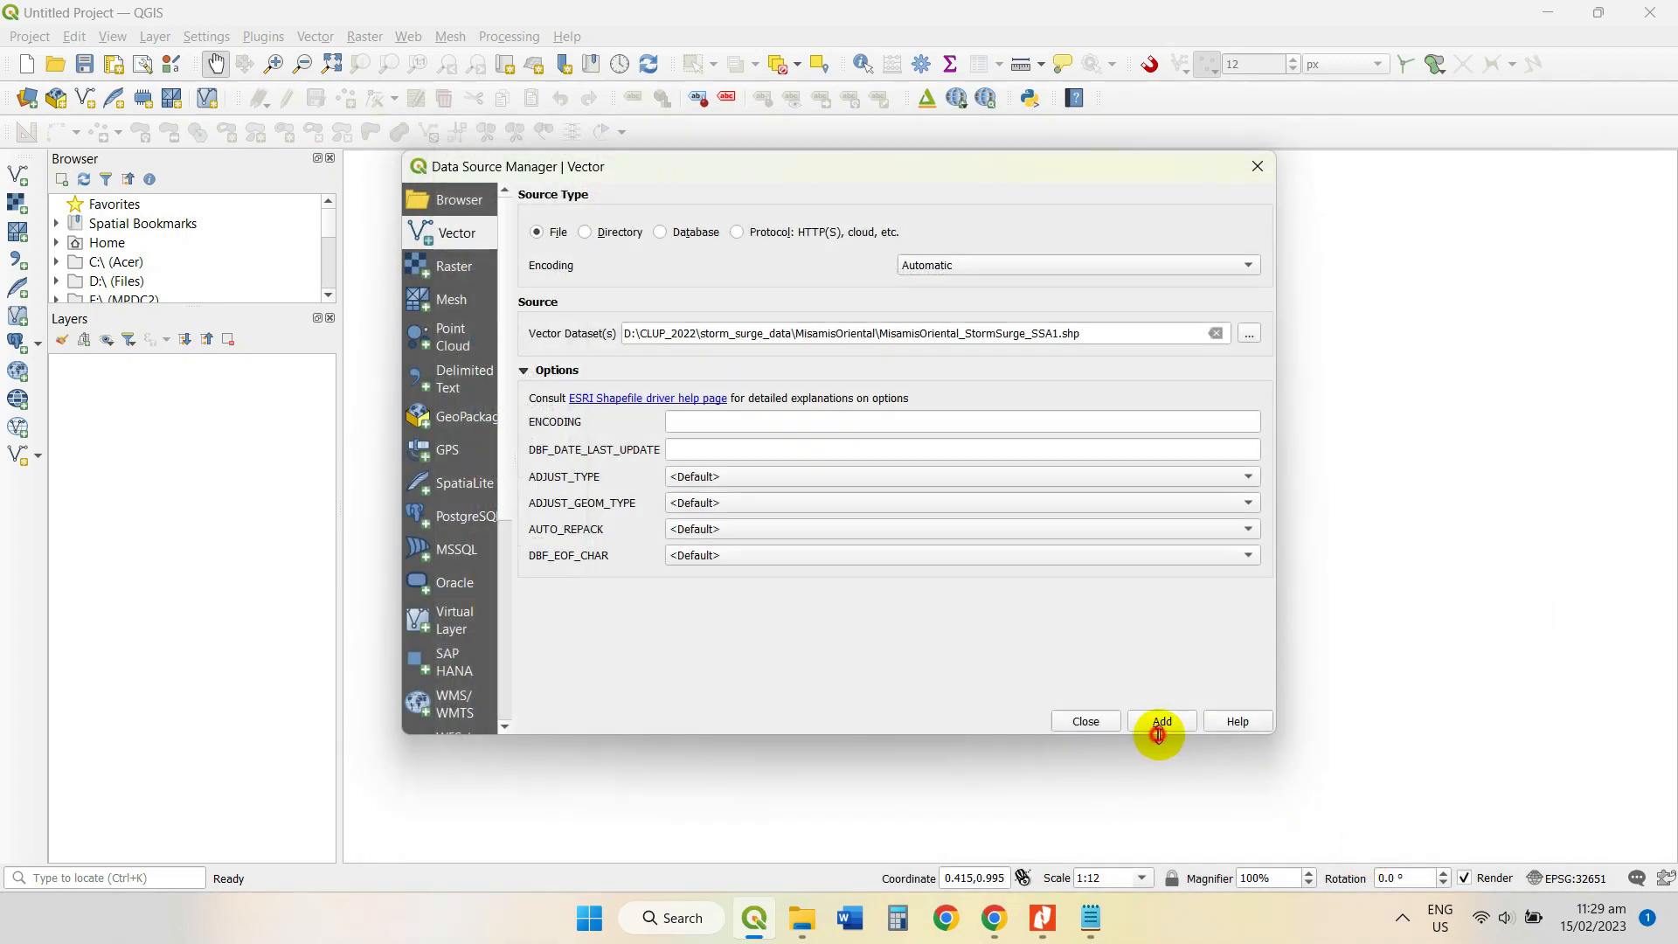
click(1159, 733)
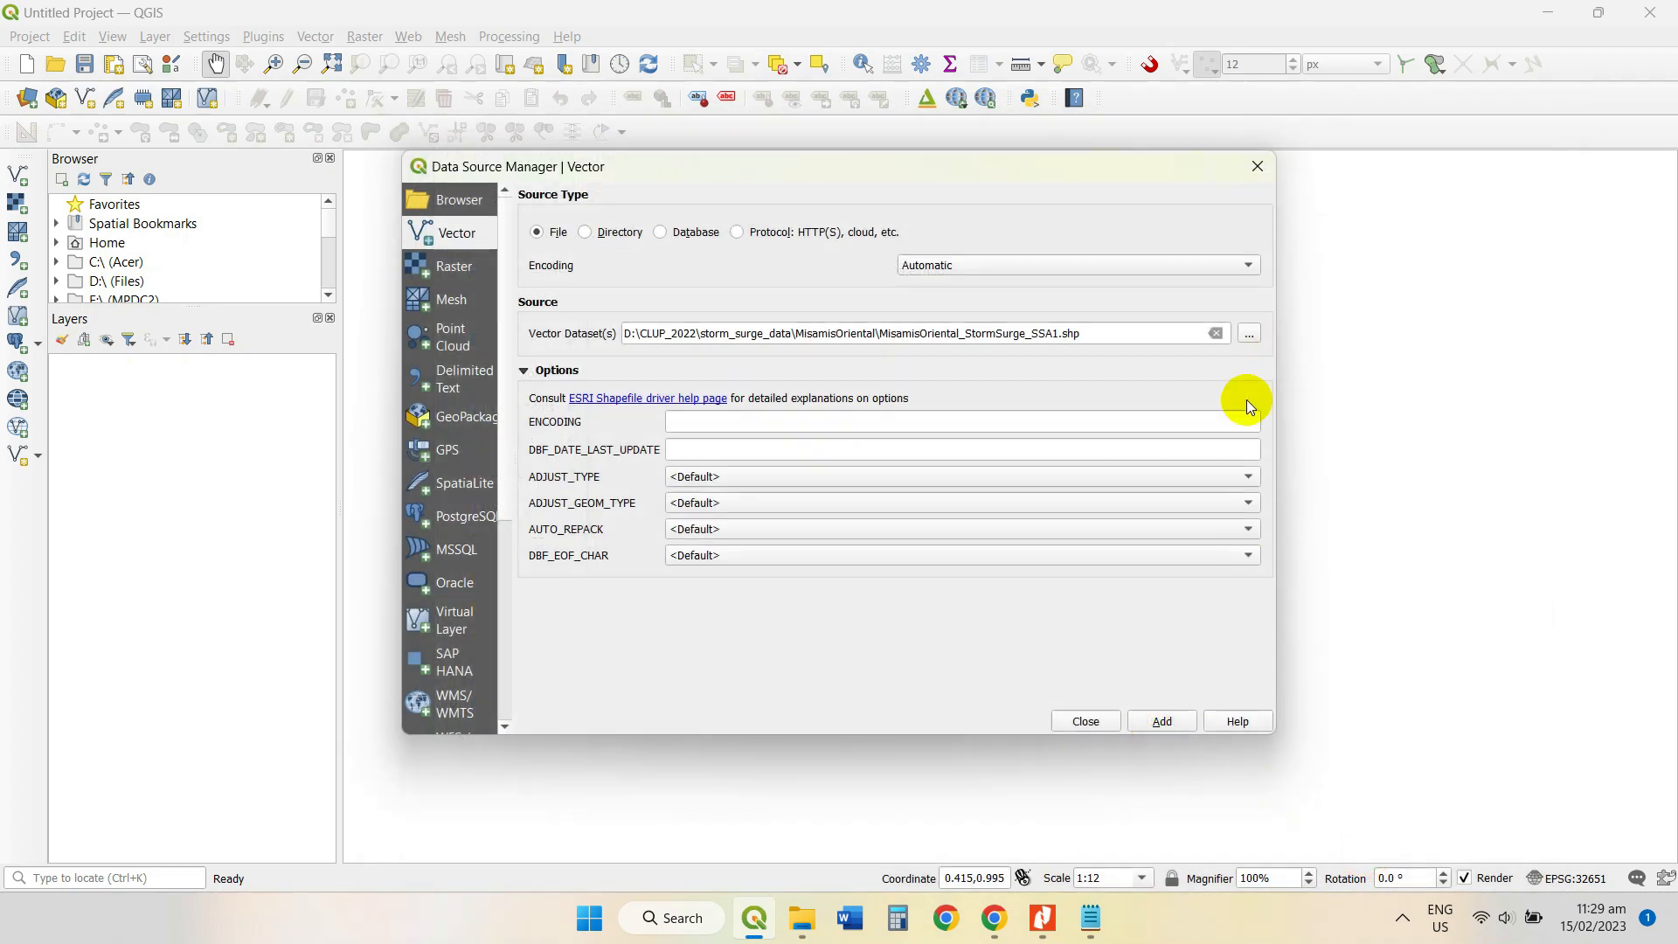
click(1161, 720)
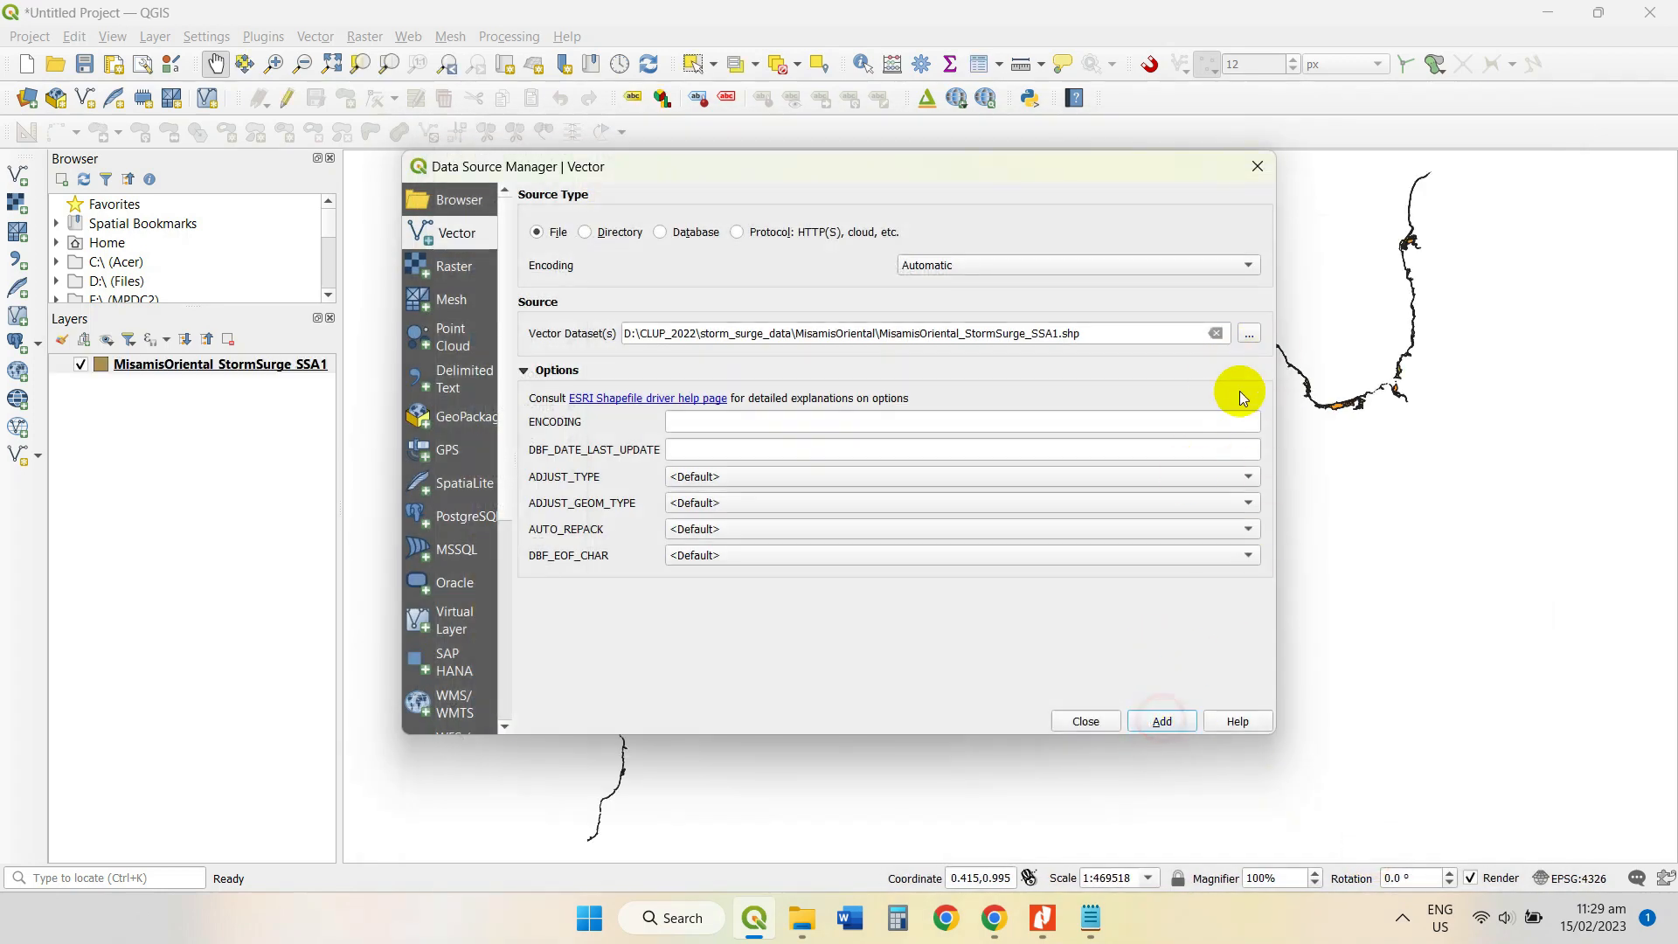
Add MisamisOriental_StormSurge_SSA2.shp from the MisamisOriental (1) folder as a vector layer and close the Data Source Manager.
click(1237, 337)
click(910, 180)
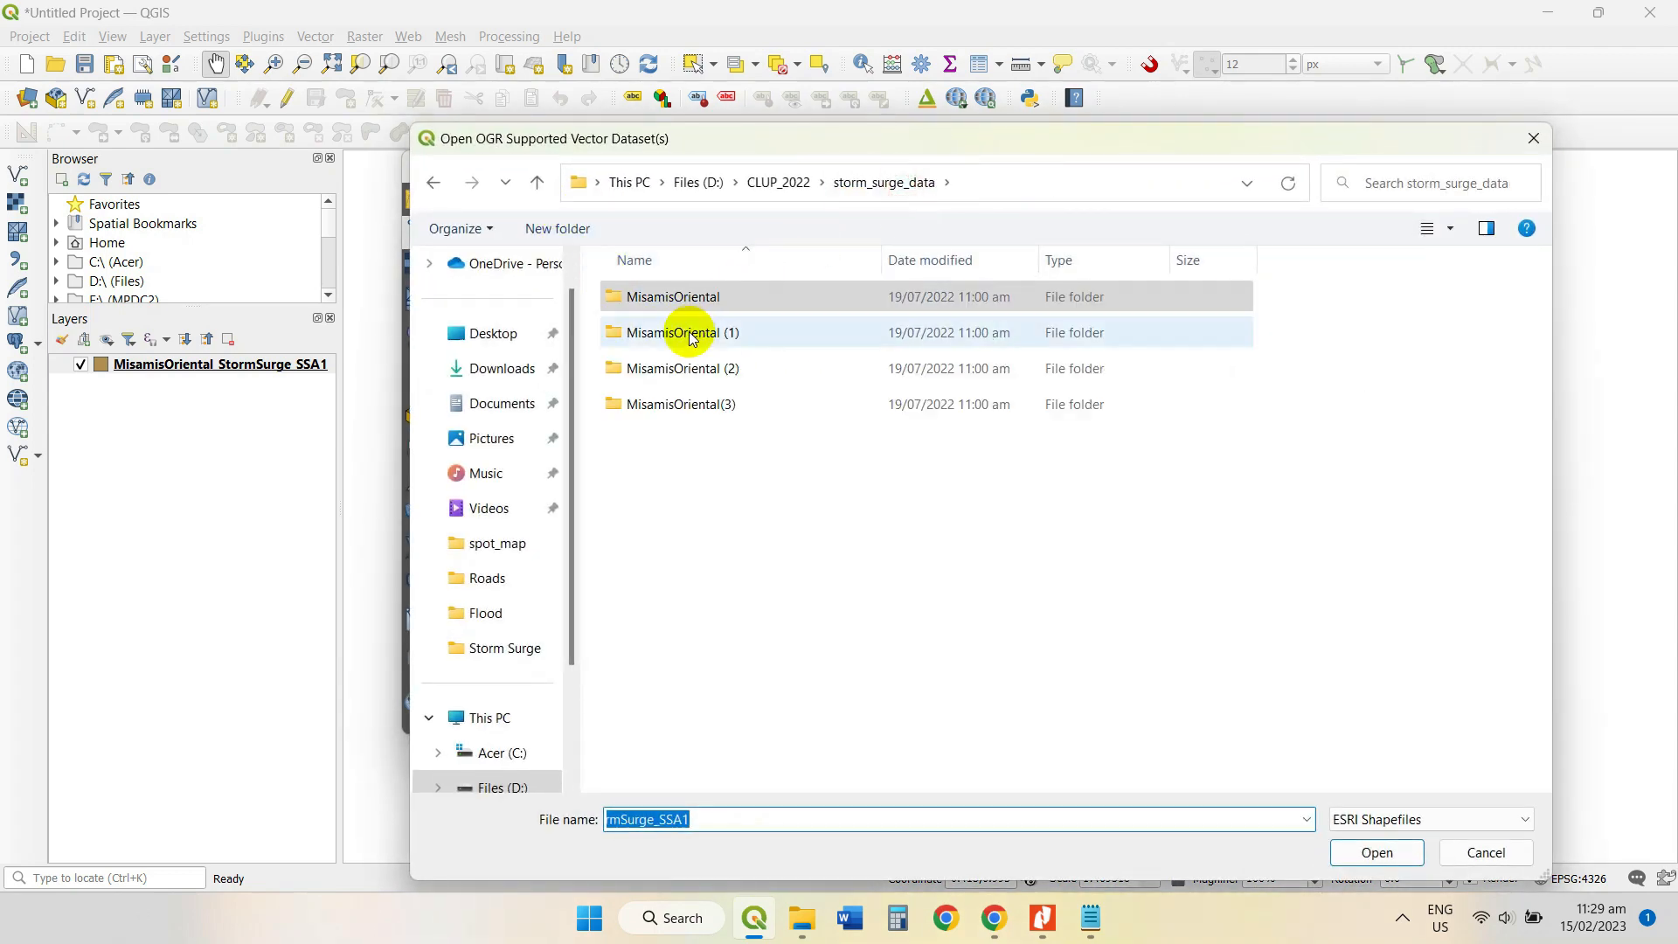
double_click(691, 338)
click(693, 298)
click(1397, 853)
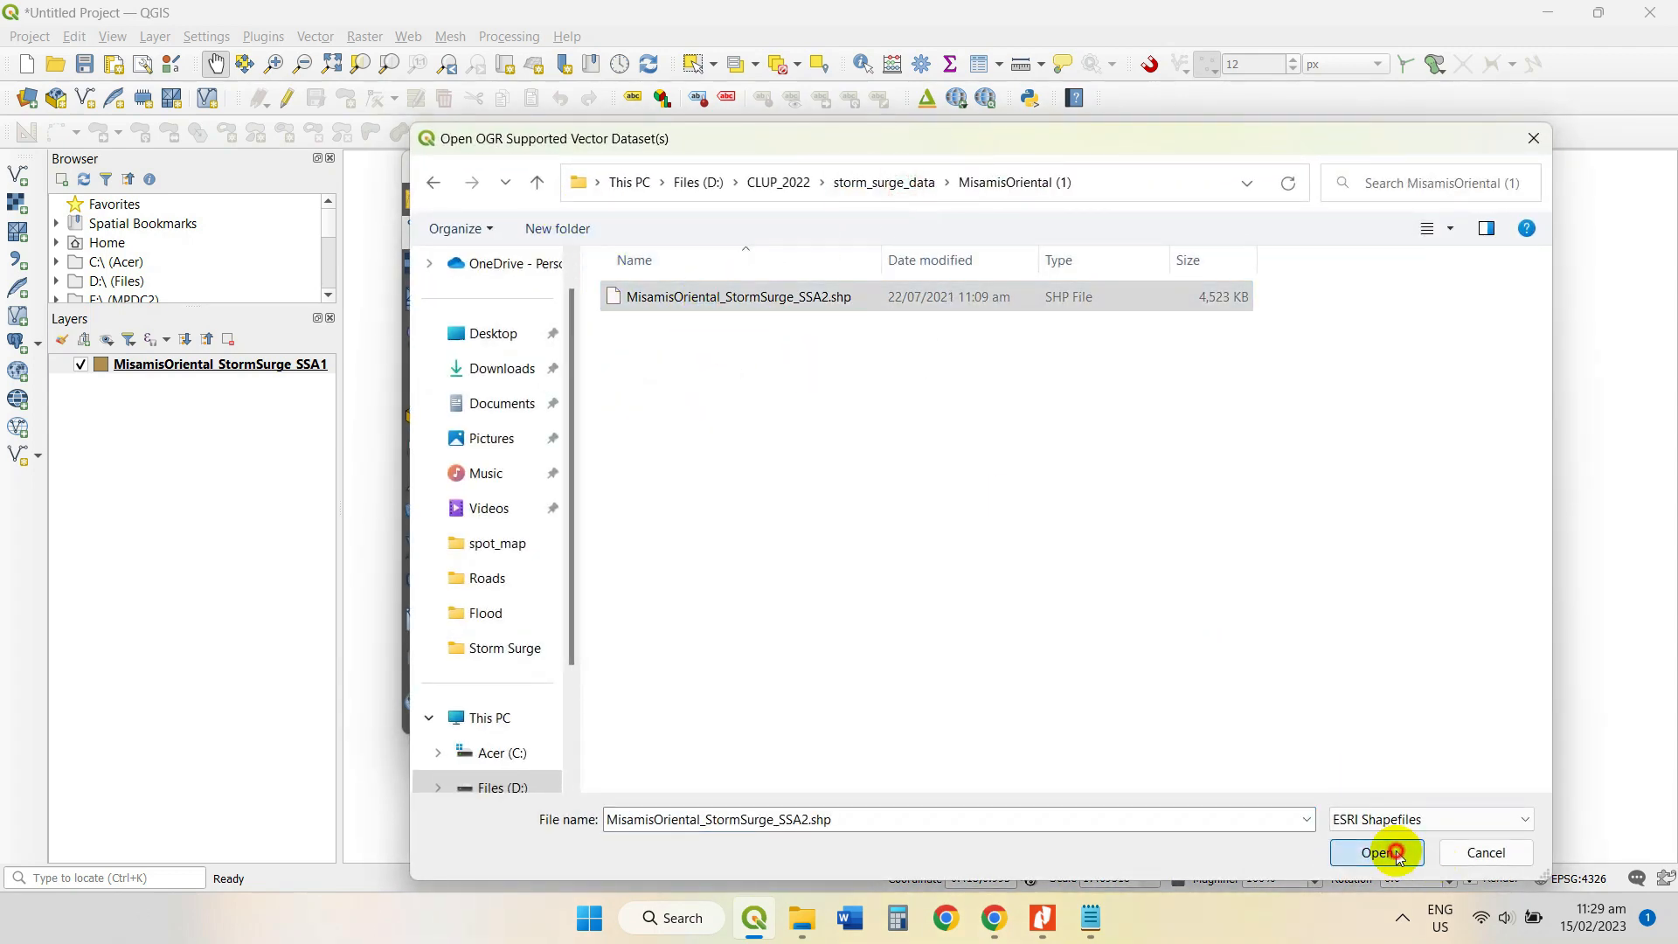
click(1162, 720)
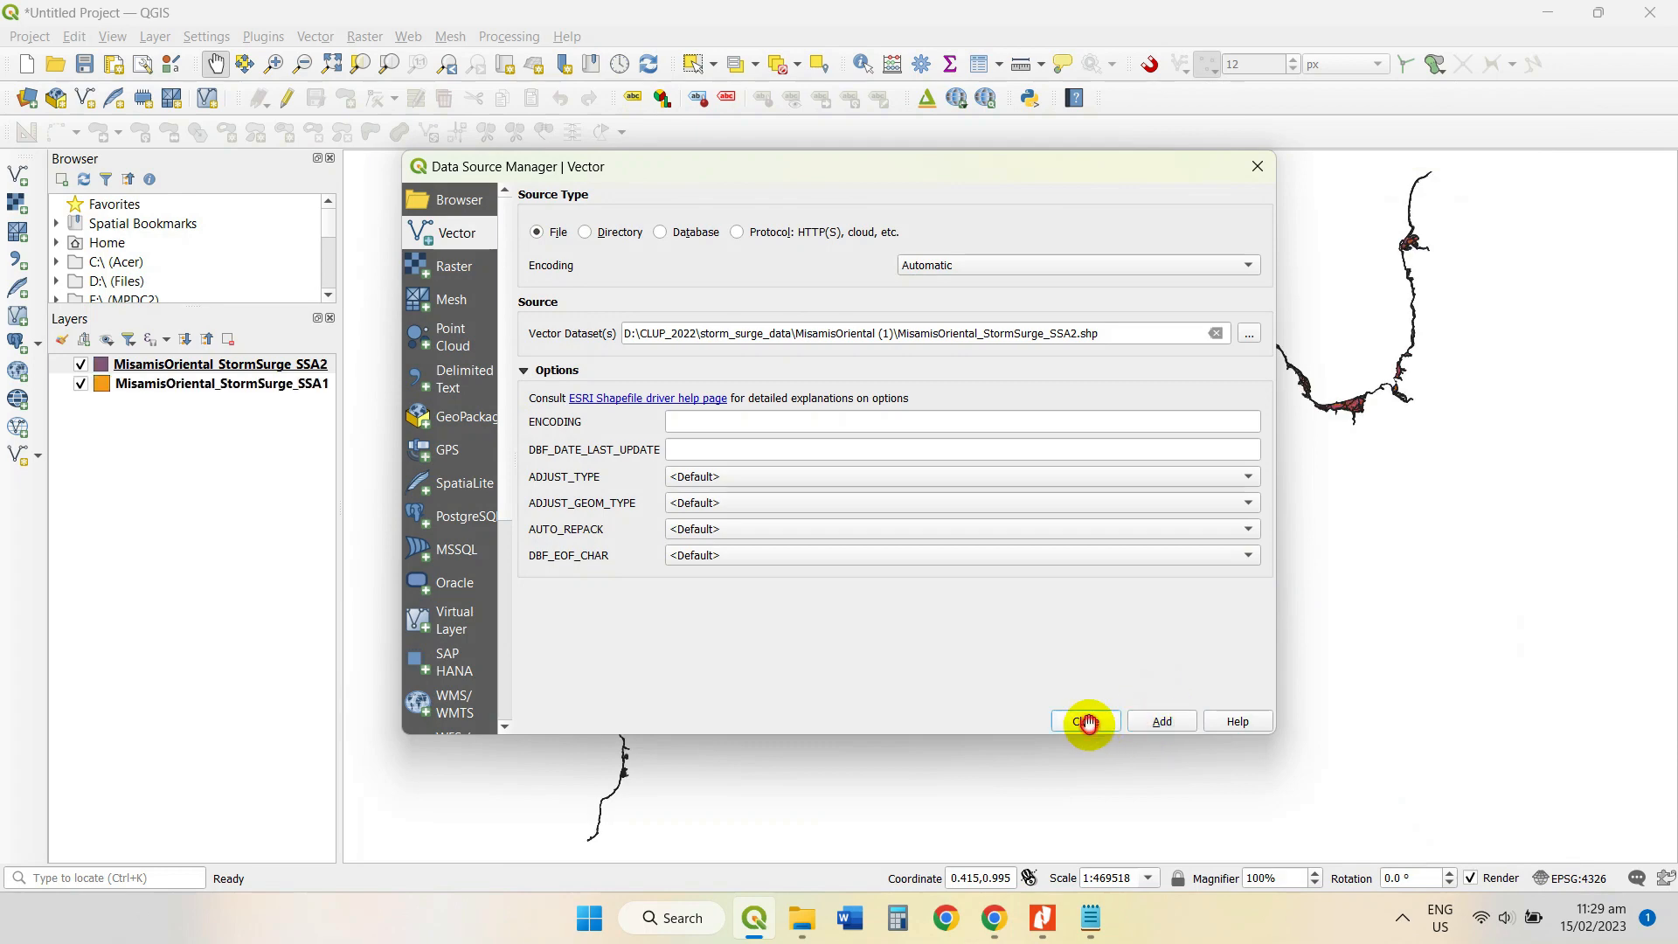
click(1085, 721)
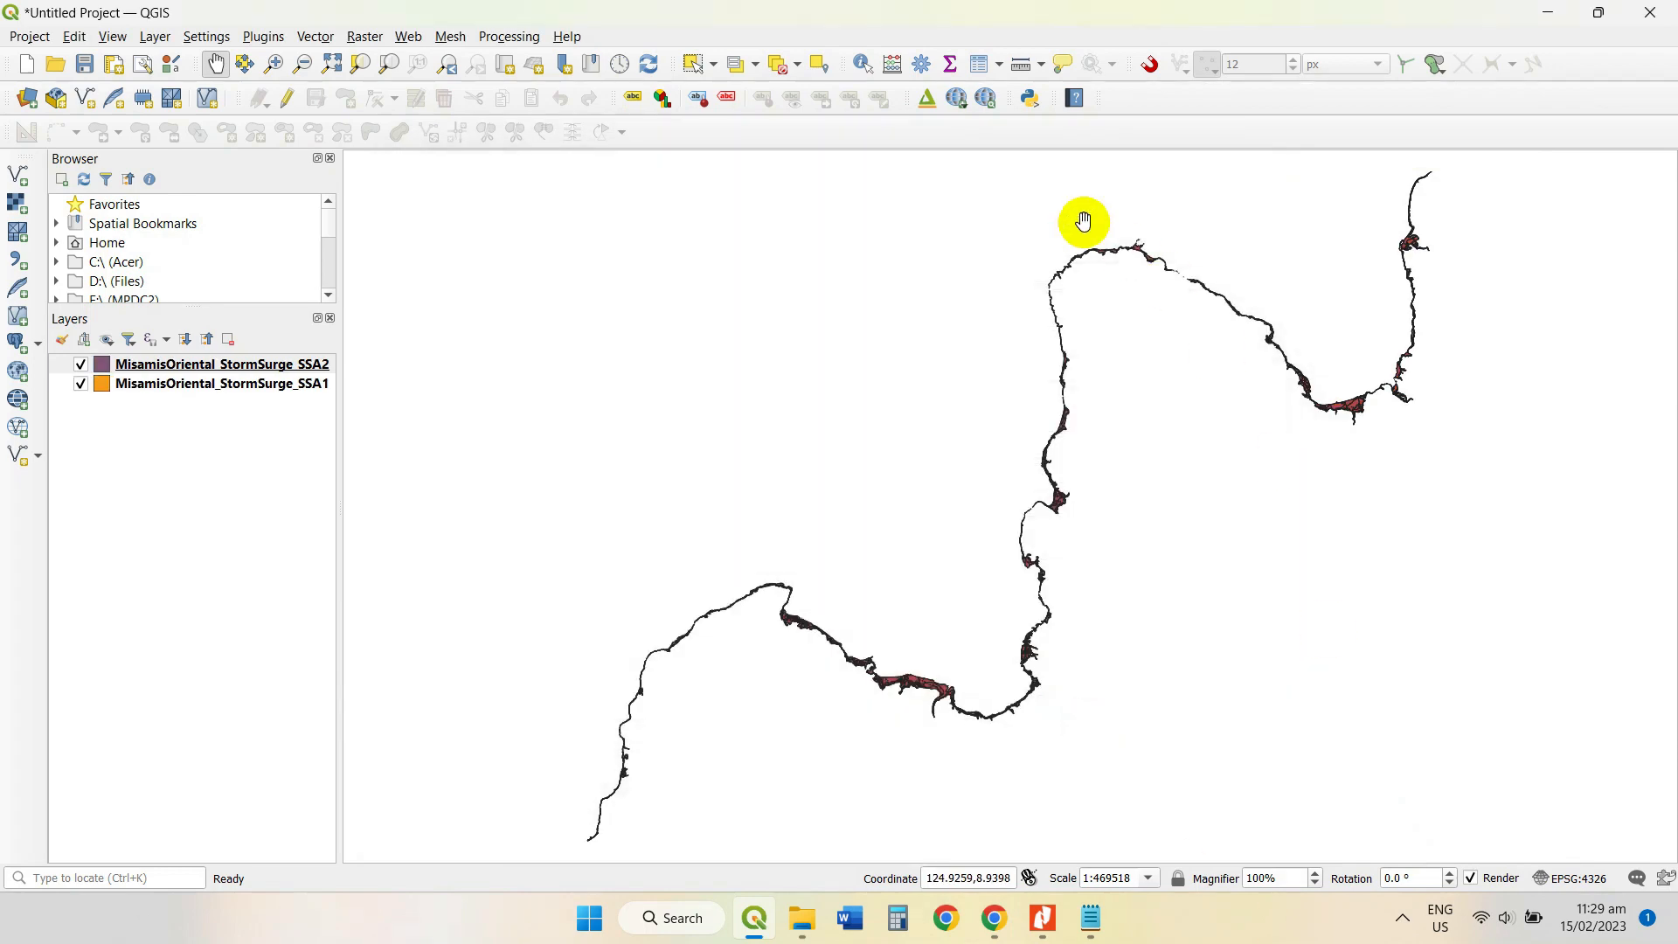
Add MisamisOriental_StormSurge_SSA3.shp from the MisamisOriental (2) folder as a vector layer.
click(18, 177)
click(1239, 332)
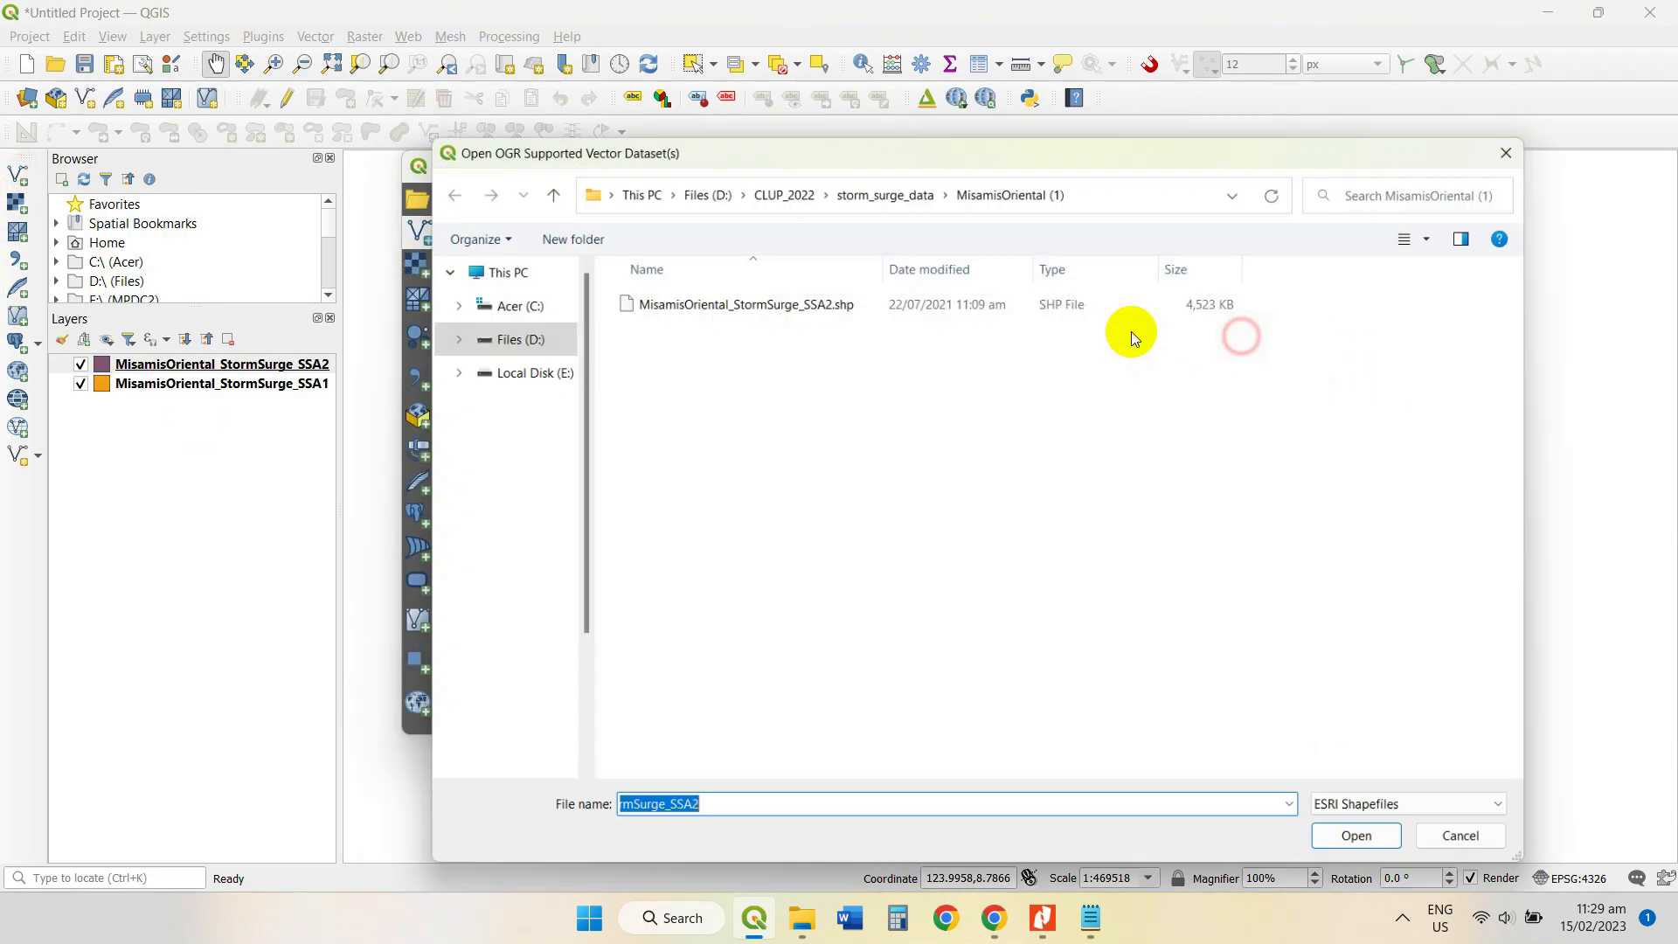
click(861, 182)
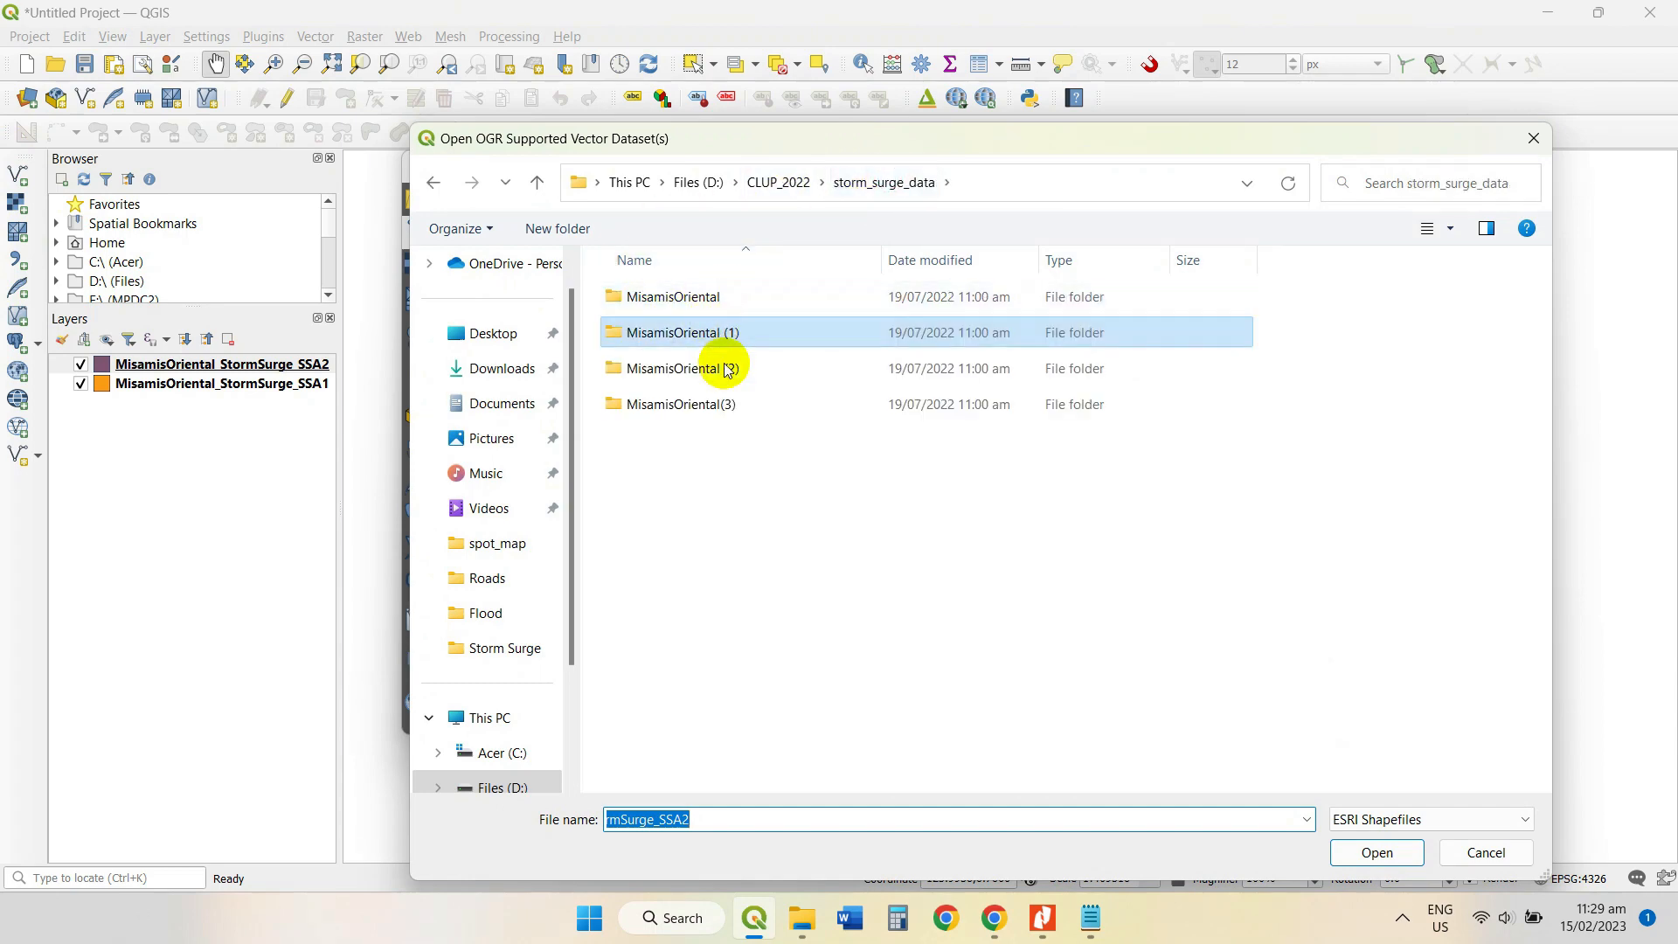
double_click(726, 365)
click(757, 297)
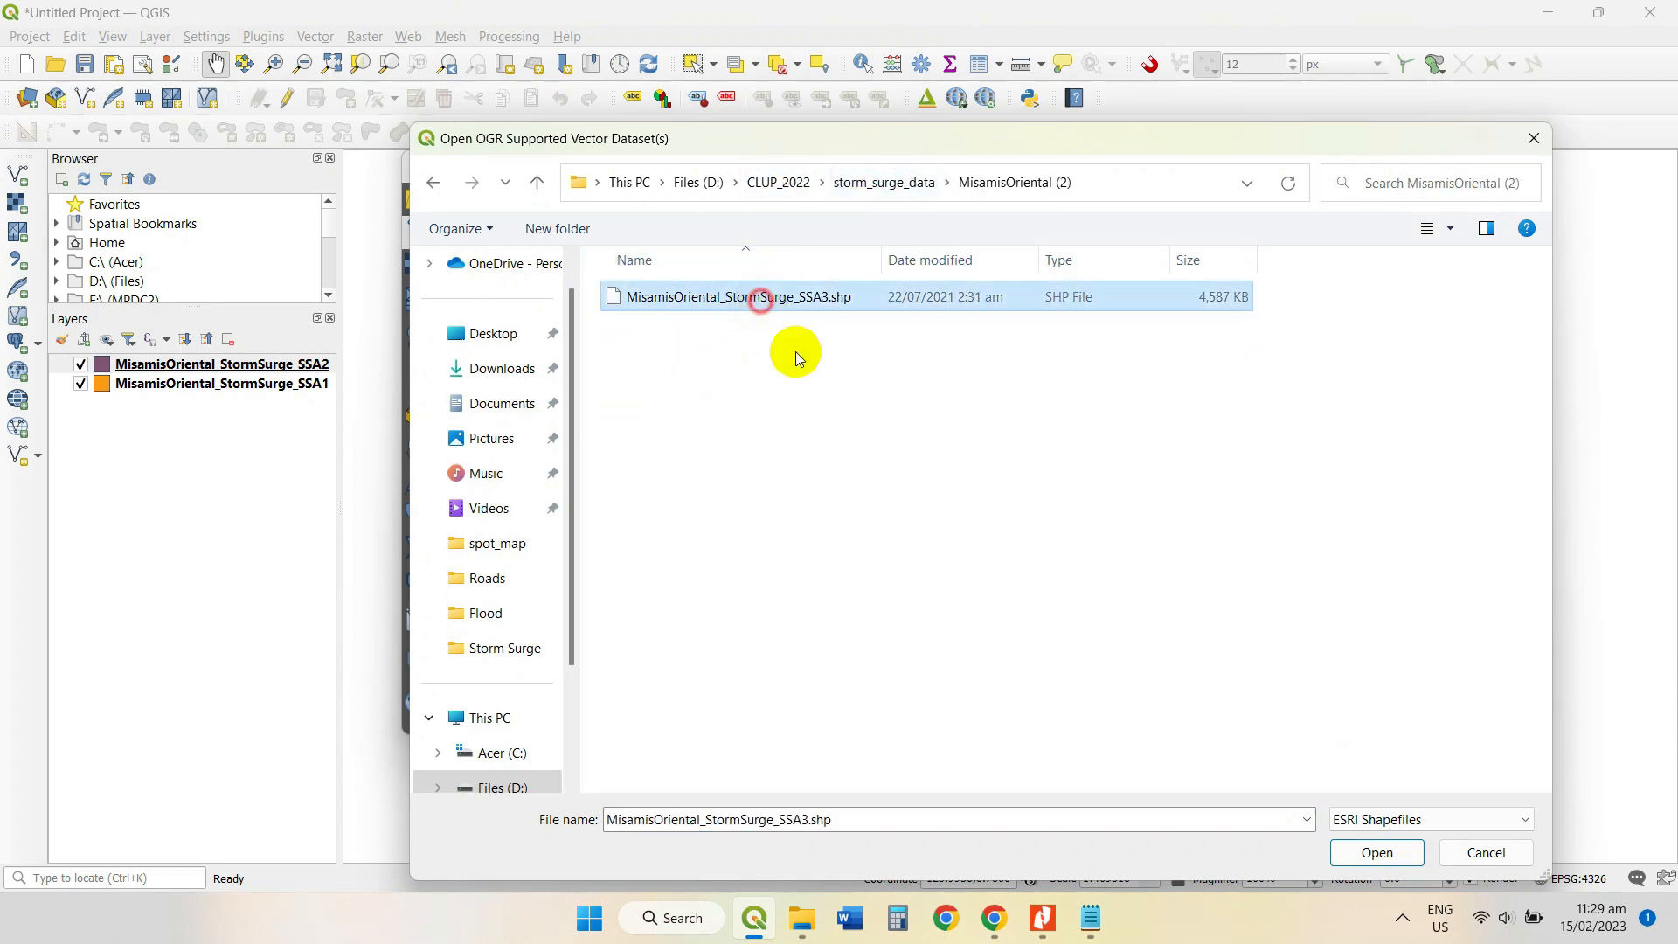
click(1370, 853)
click(1164, 720)
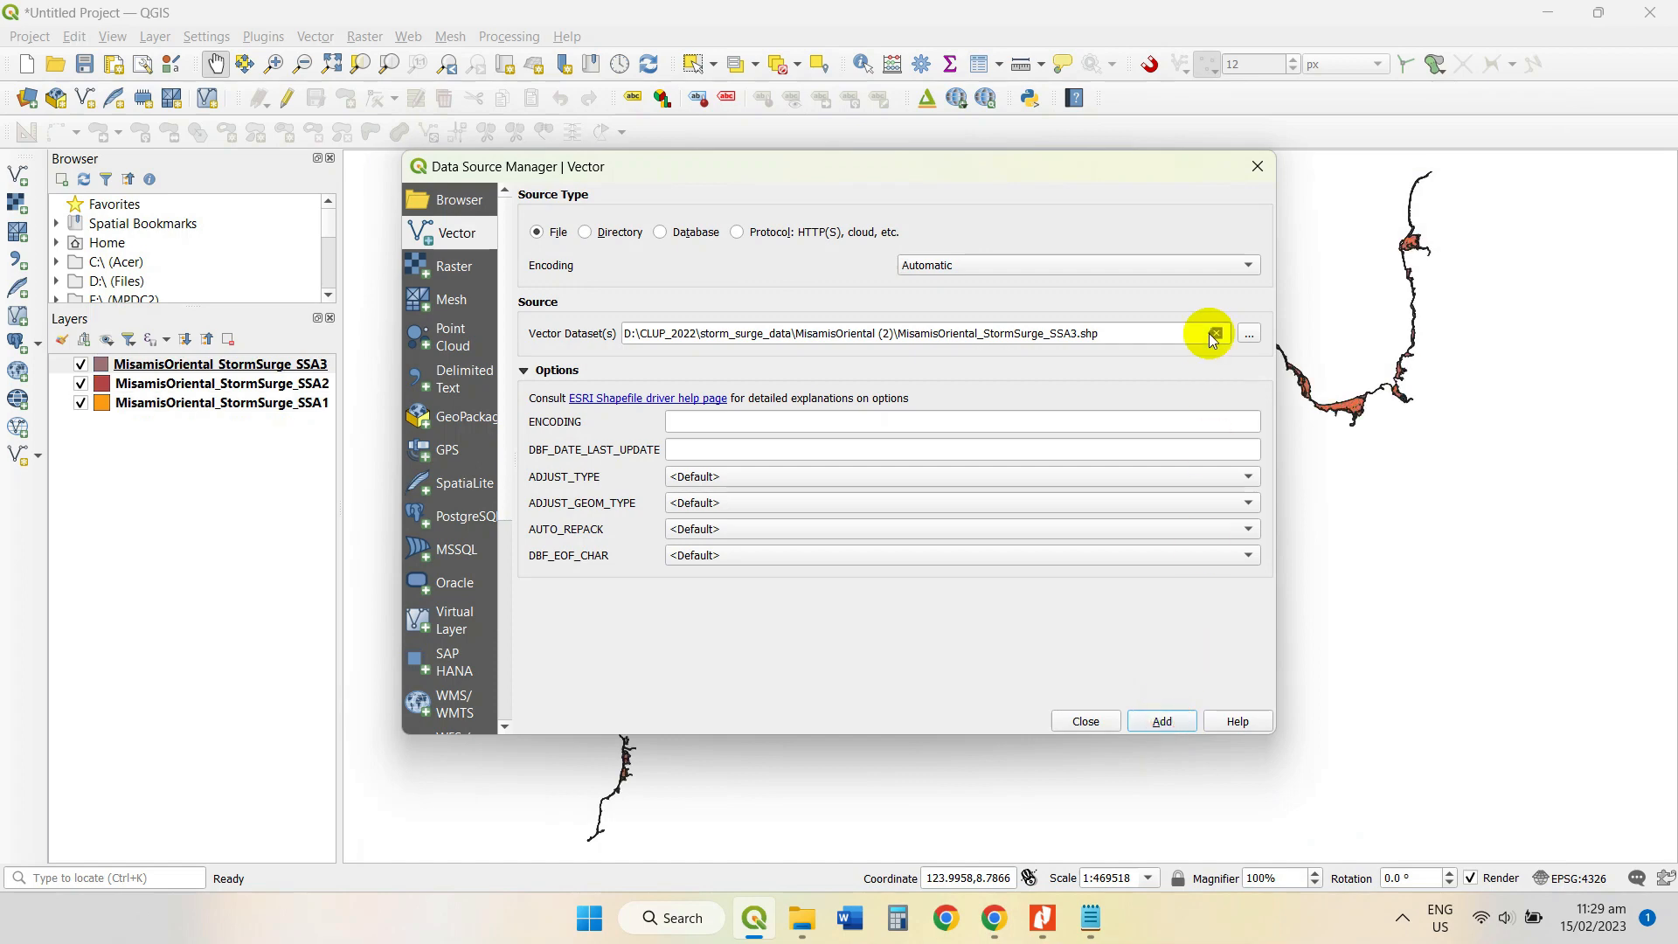
Add MisamisOriental_StormSurge_SSA4.shp from the MisamisOriental(3) folder as a vector layer and close the Data Source Manager.
click(1249, 334)
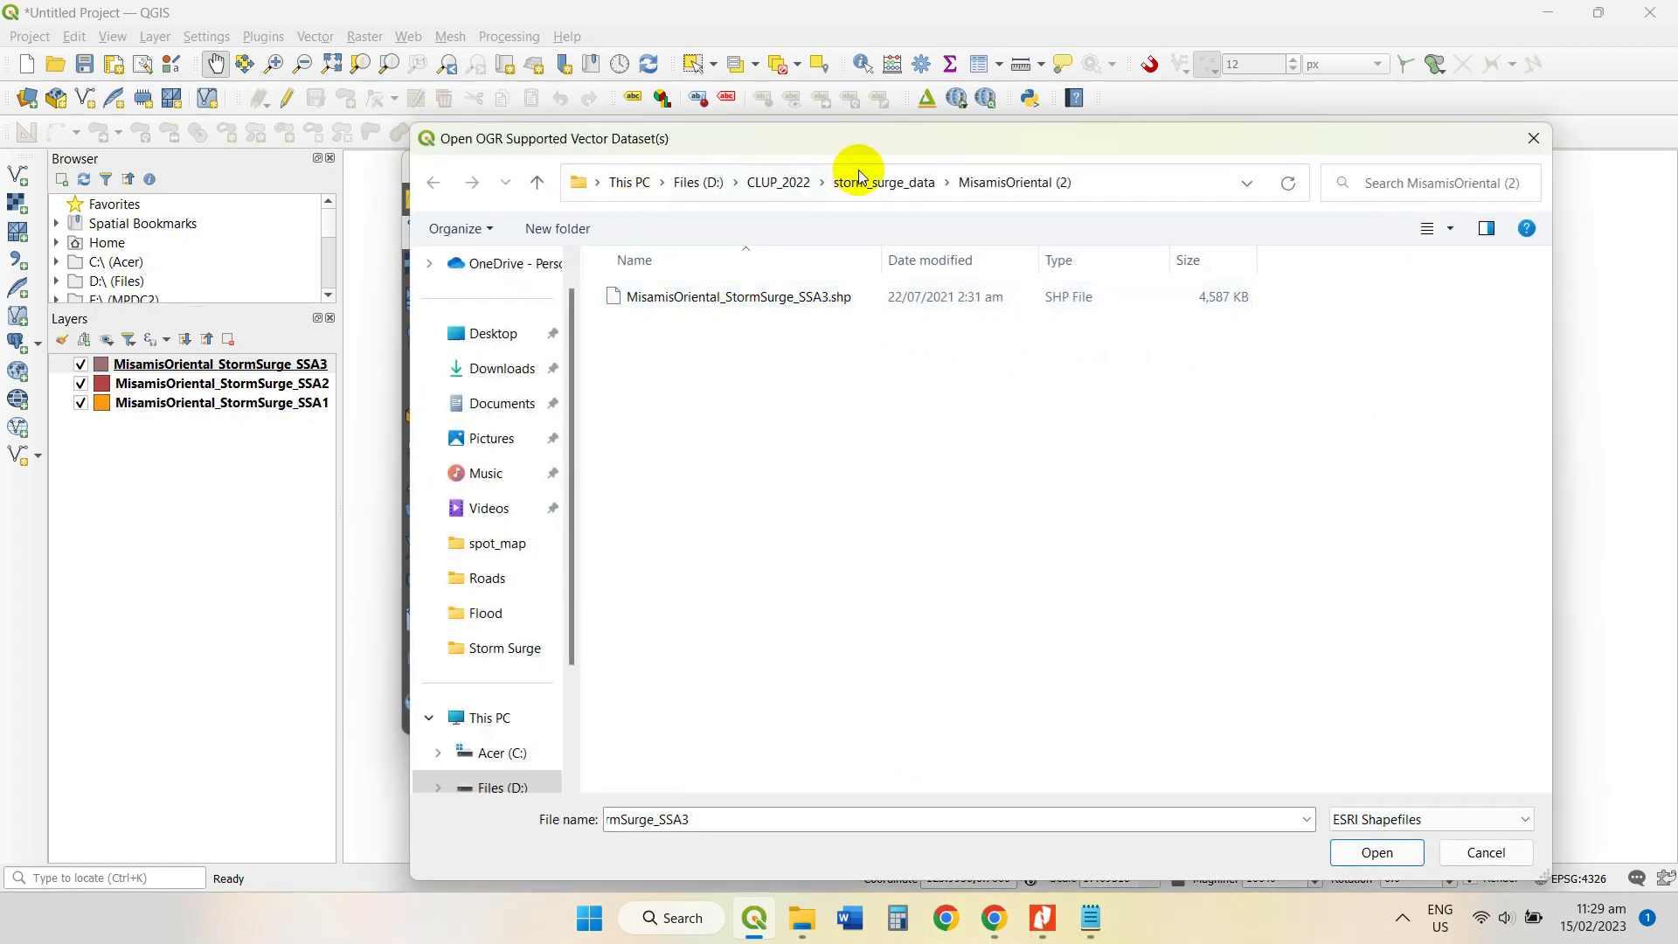
click(879, 185)
double_click(712, 404)
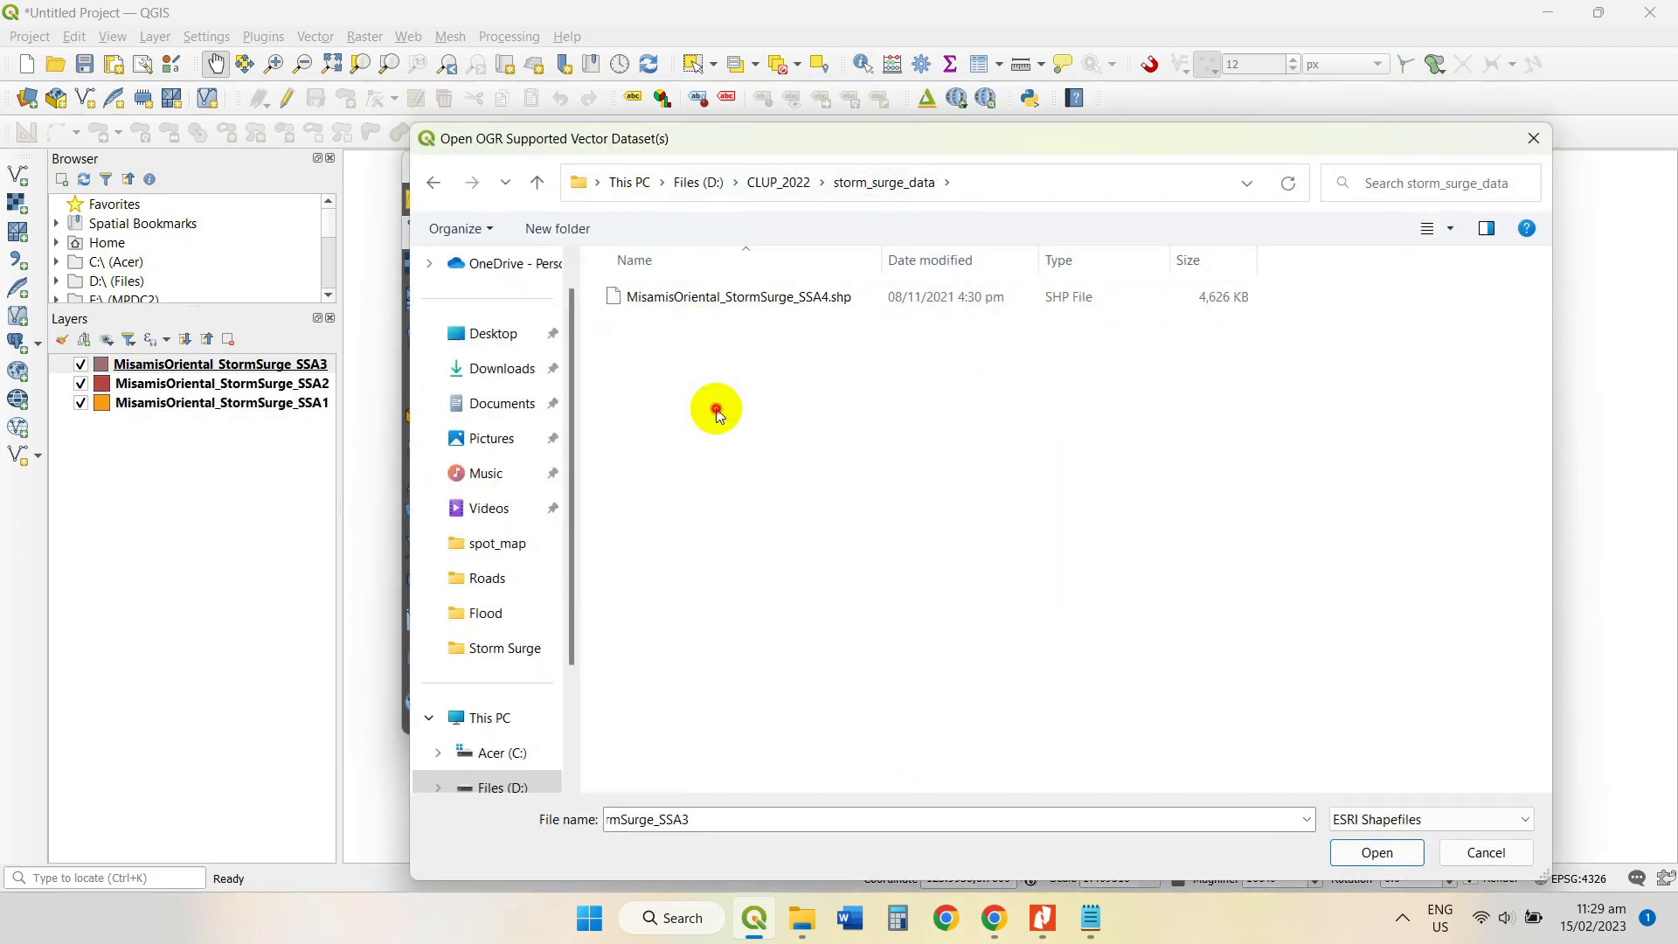
click(768, 299)
click(1374, 849)
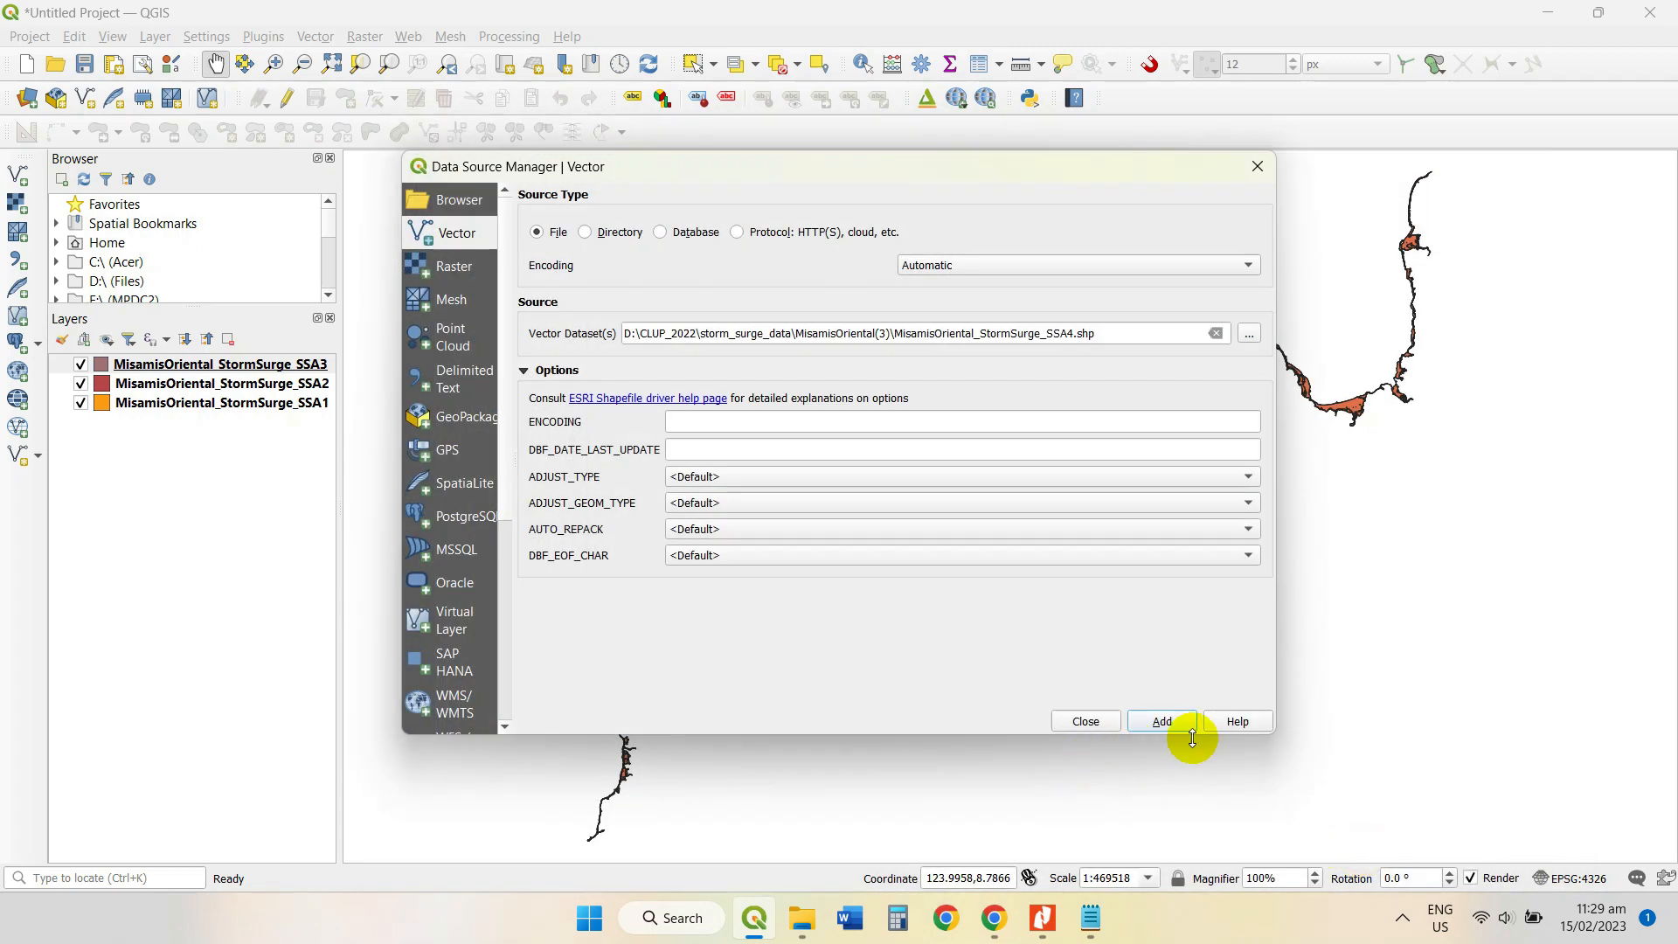
click(1155, 722)
click(1085, 722)
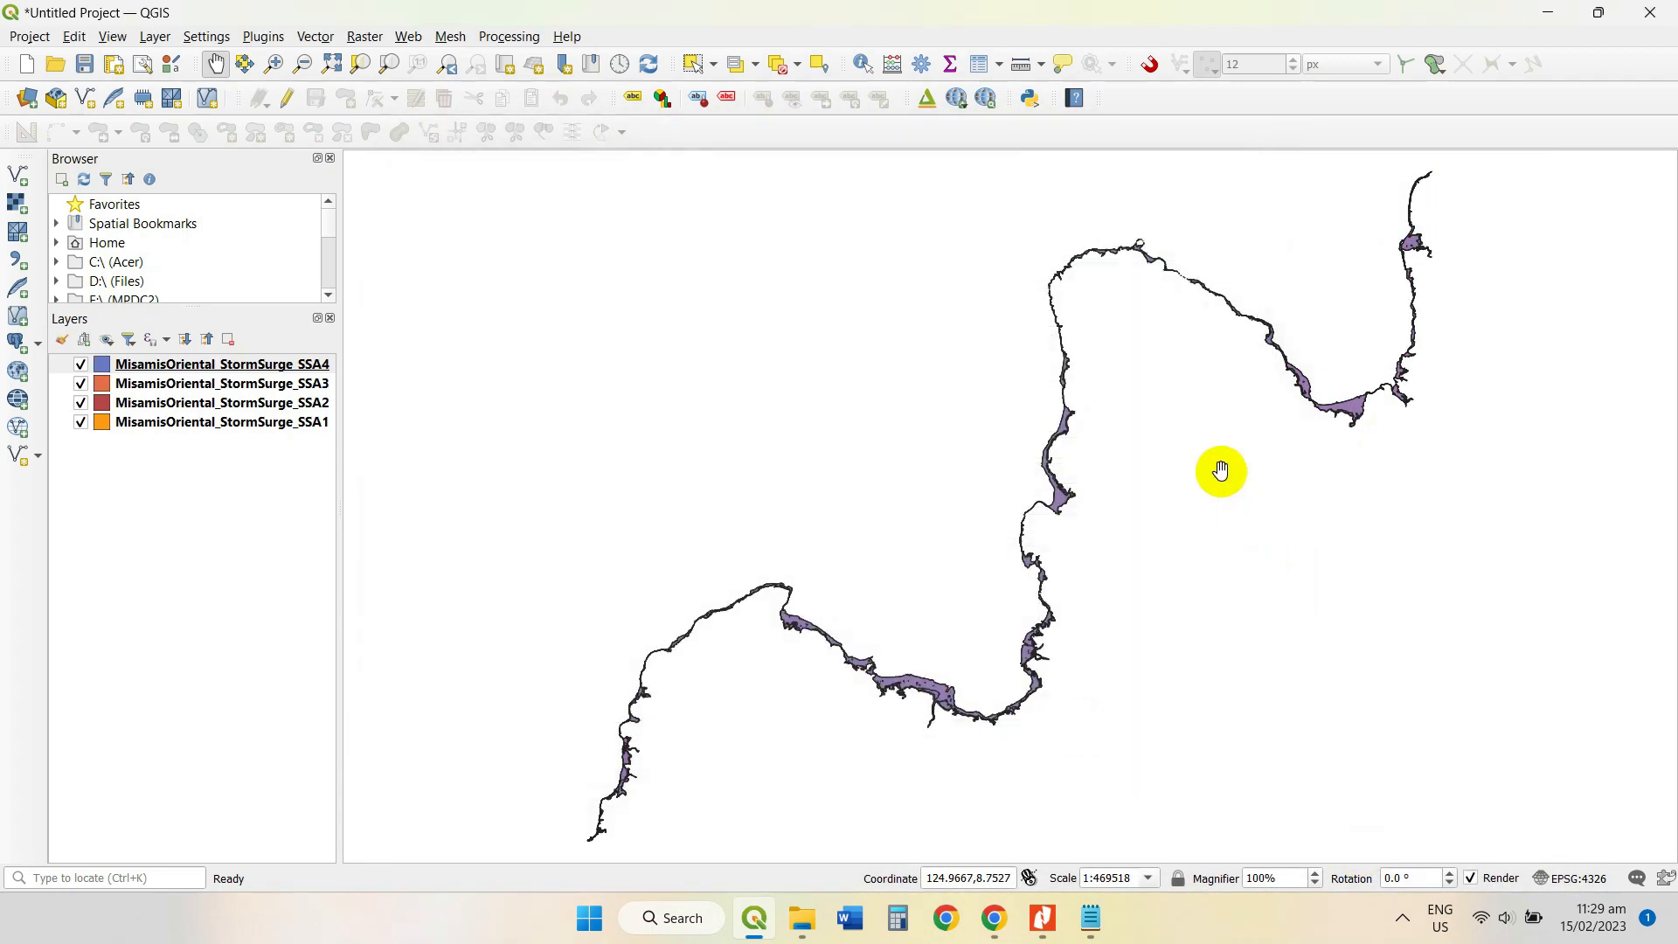
Reorder the storm surge layers so that SSA1 is on top, followed by SSA2, SSA3 and SSA4.
scroll(1030, 580, up, 2)
drag(1153, 422, 1065, 499)
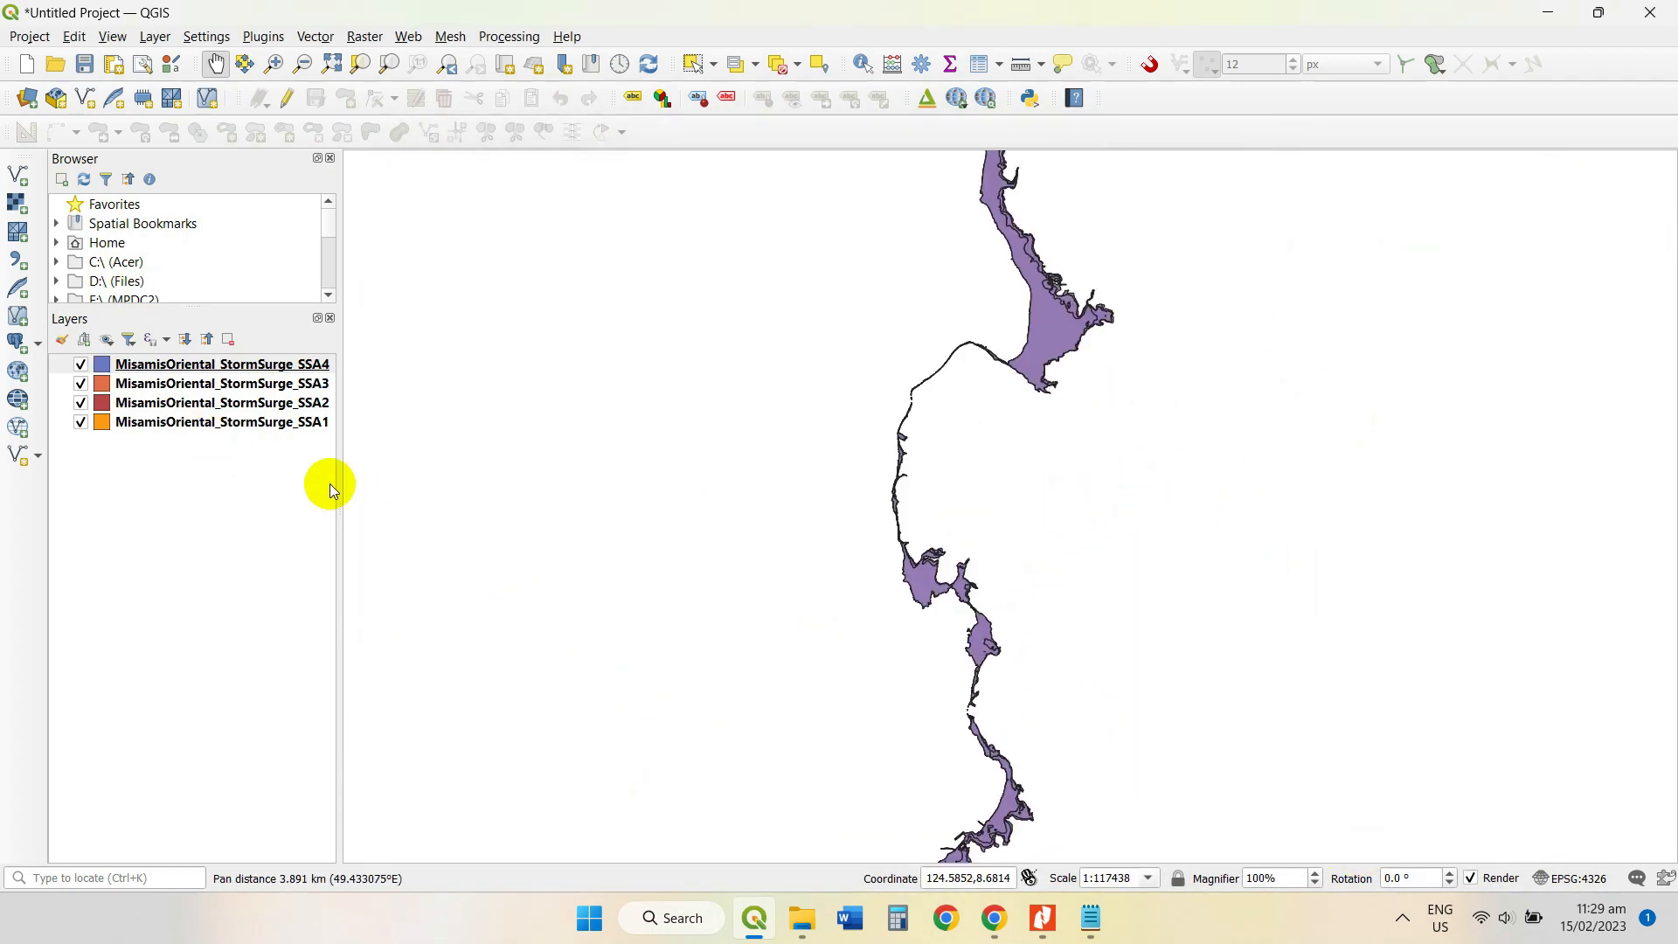
click(184, 368)
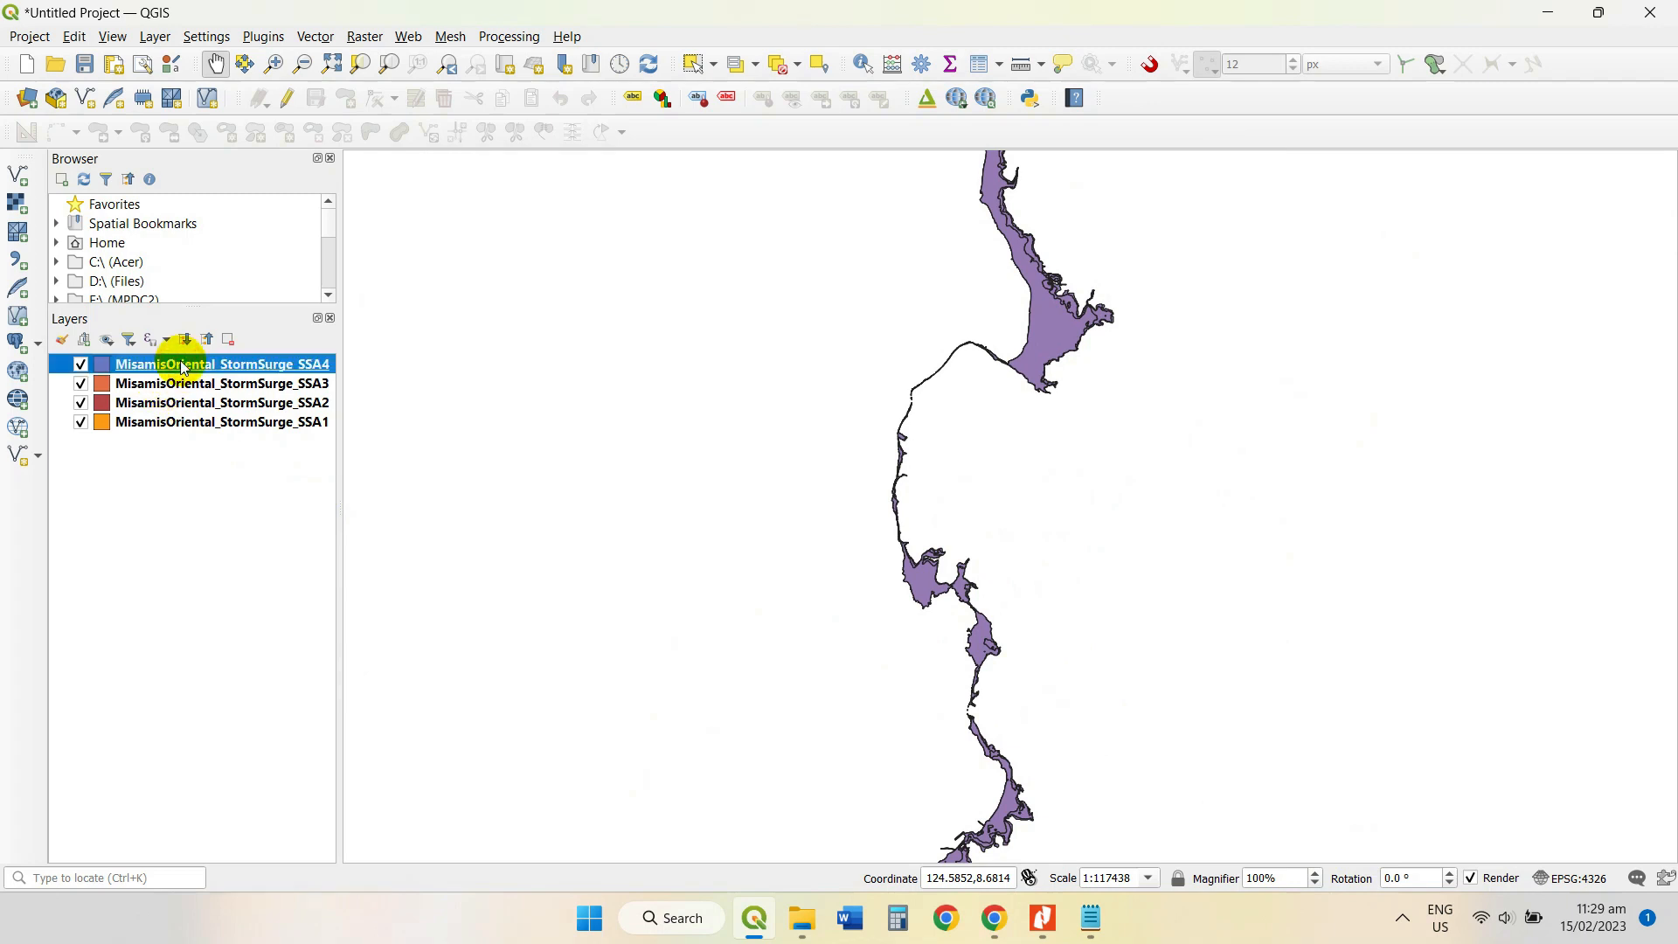
drag(184, 368, 180, 446)
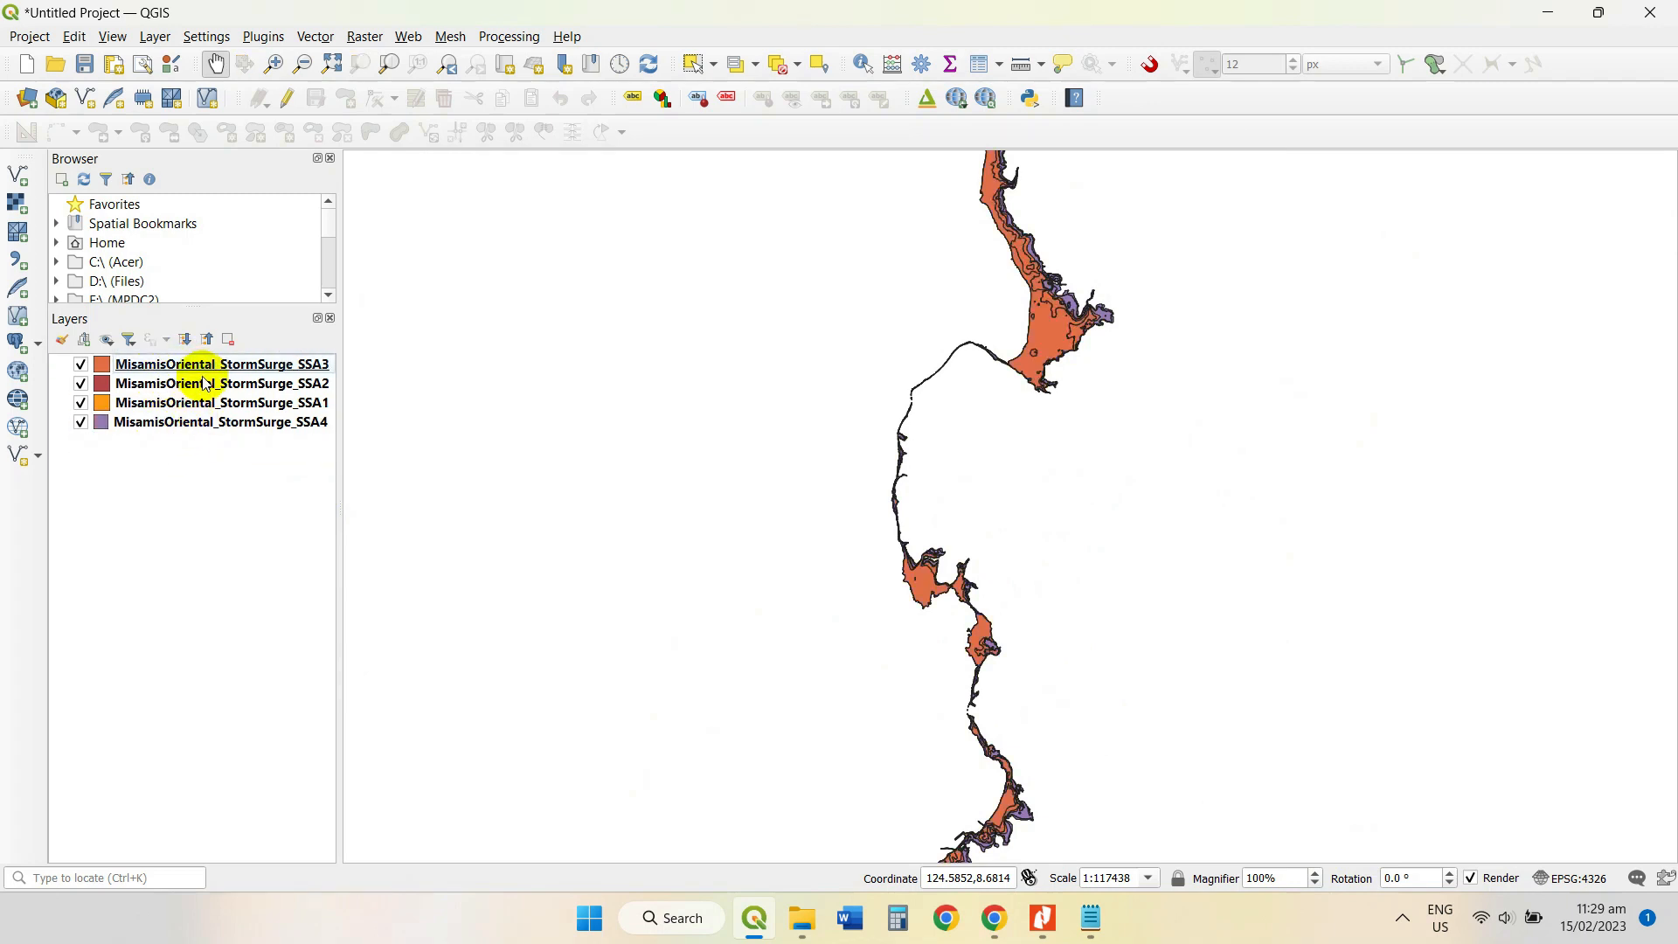
drag(206, 363, 213, 449)
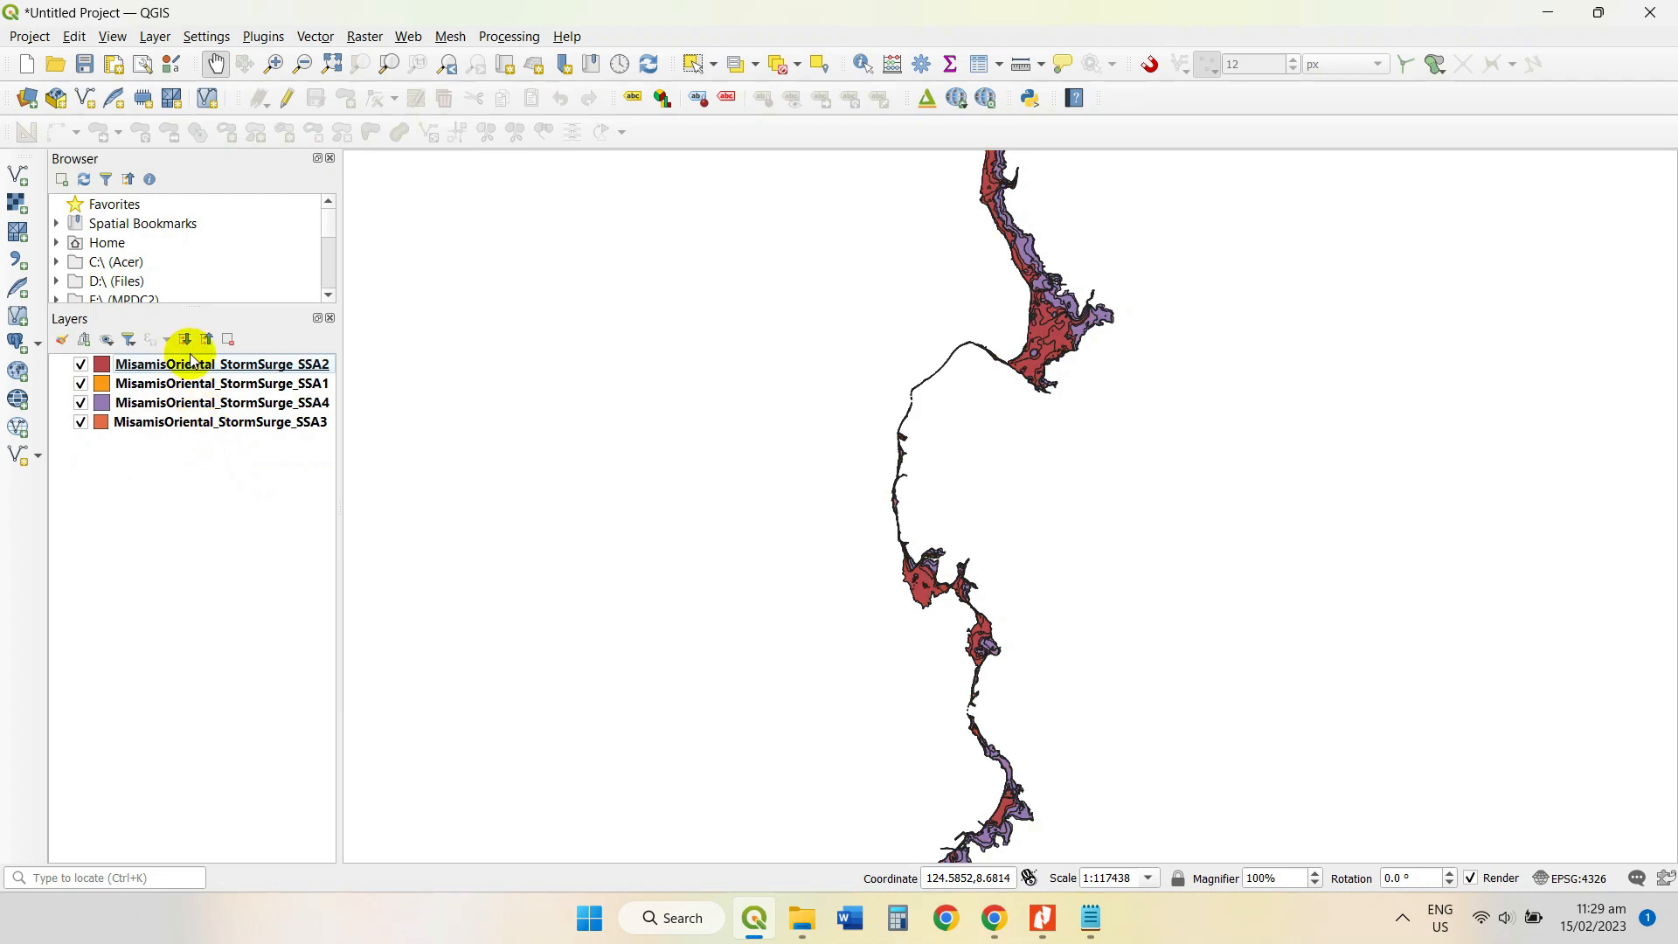
drag(206, 373, 206, 468)
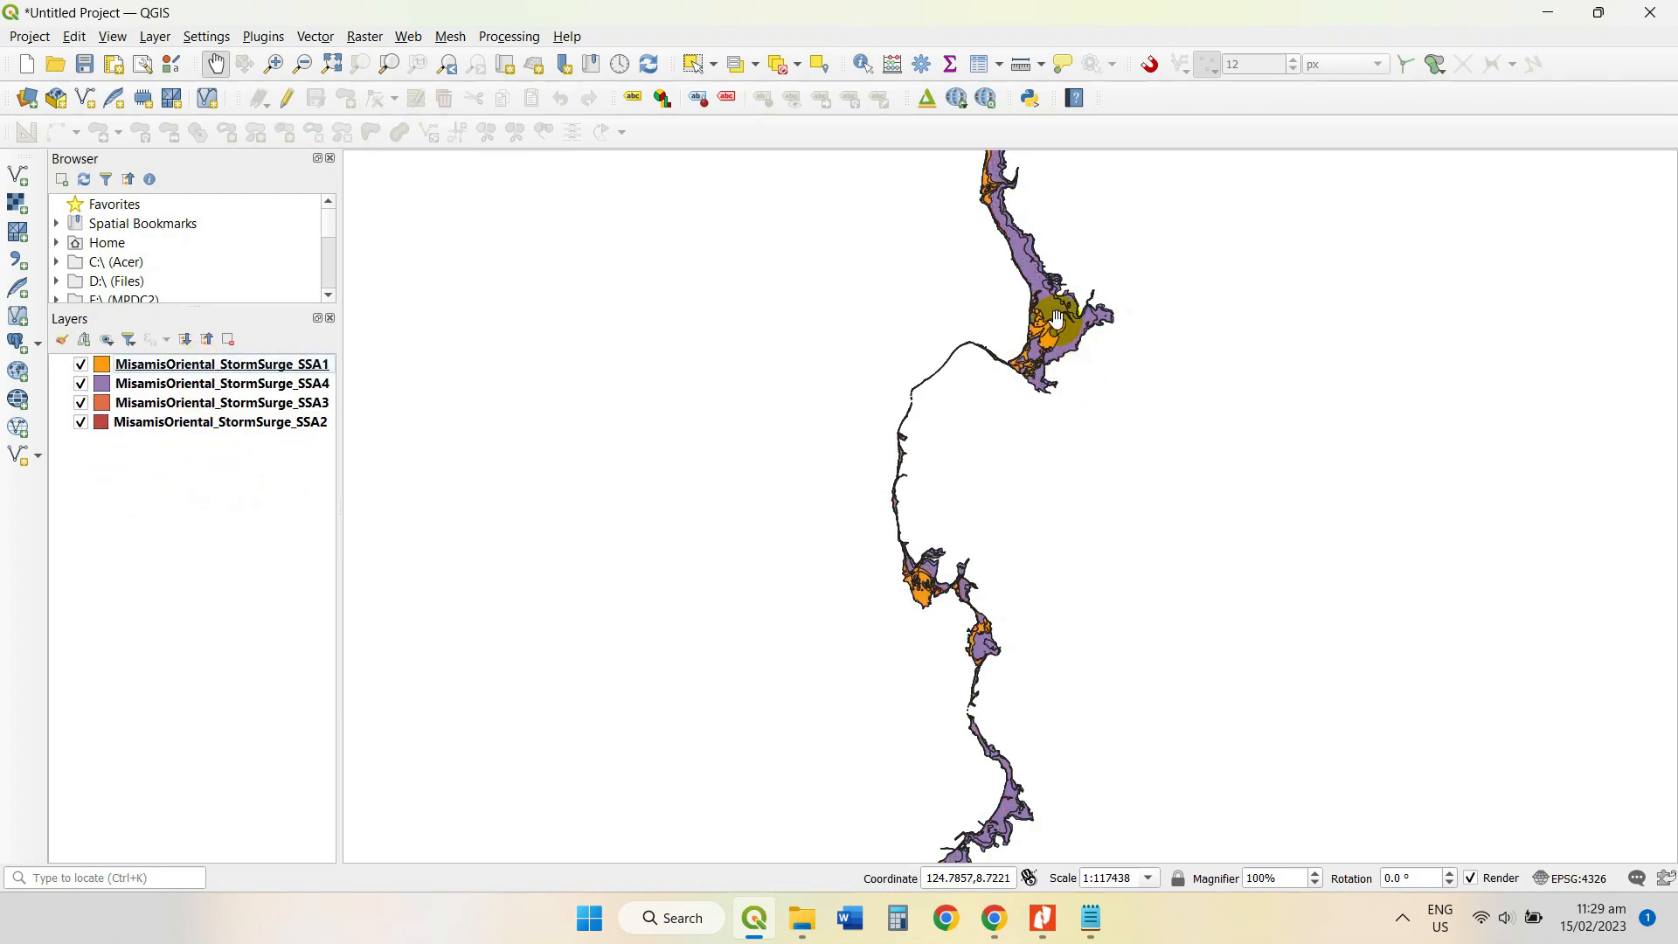
drag(1020, 315, 867, 667)
drag(944, 326, 865, 528)
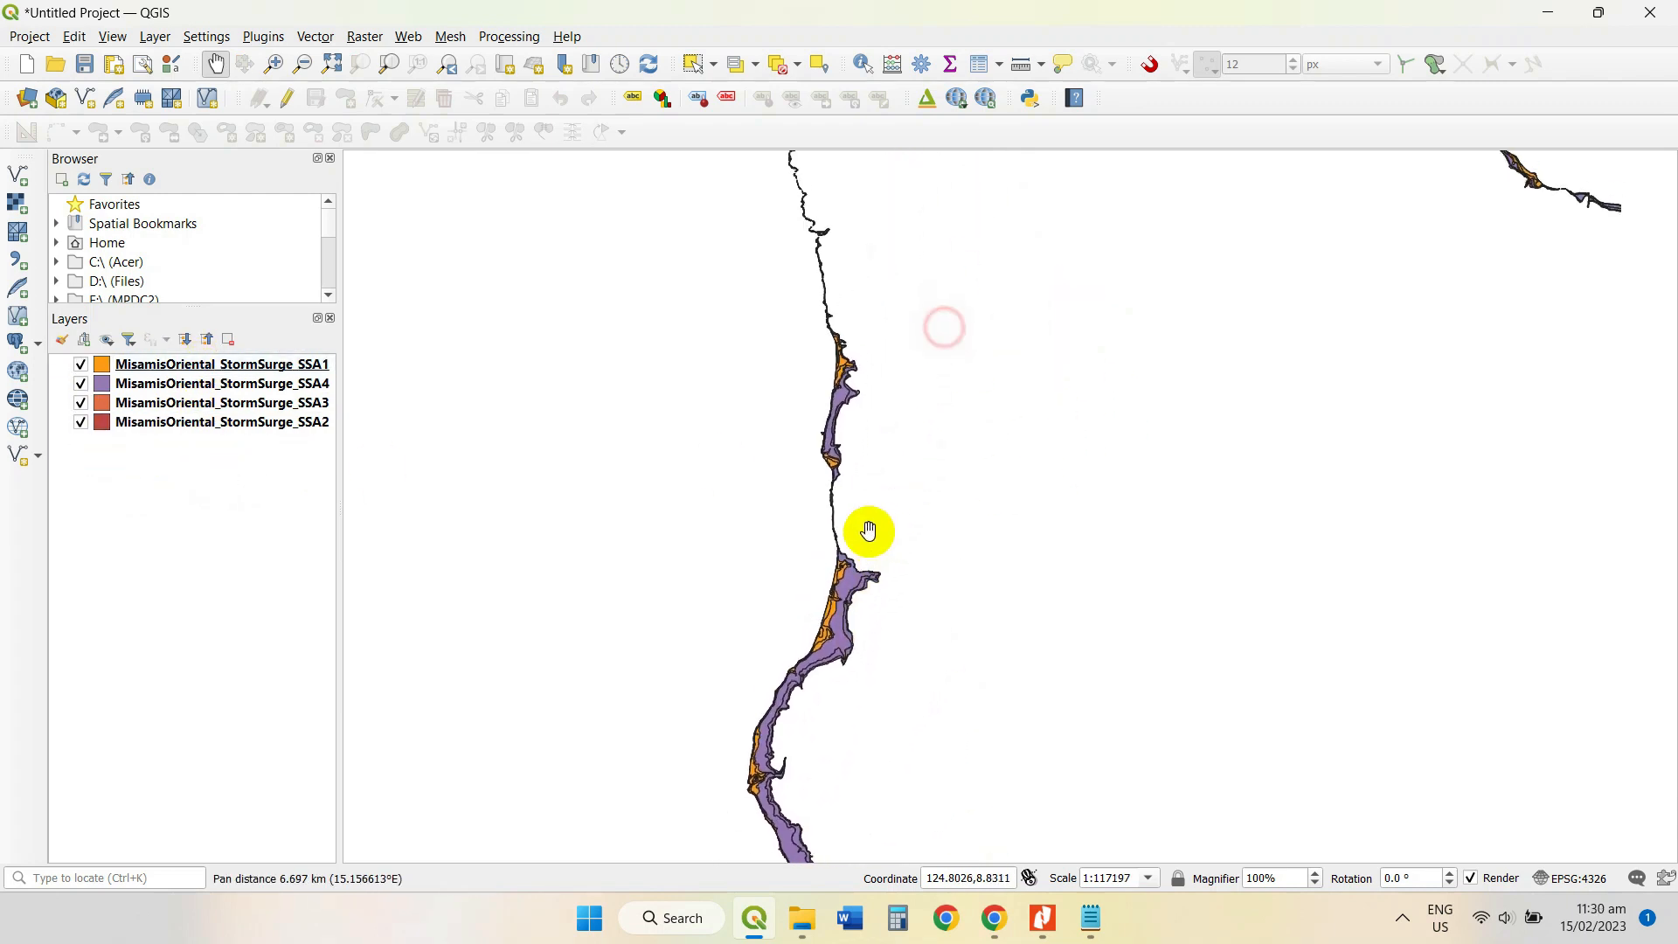
drag(313, 378, 299, 423)
click(299, 391)
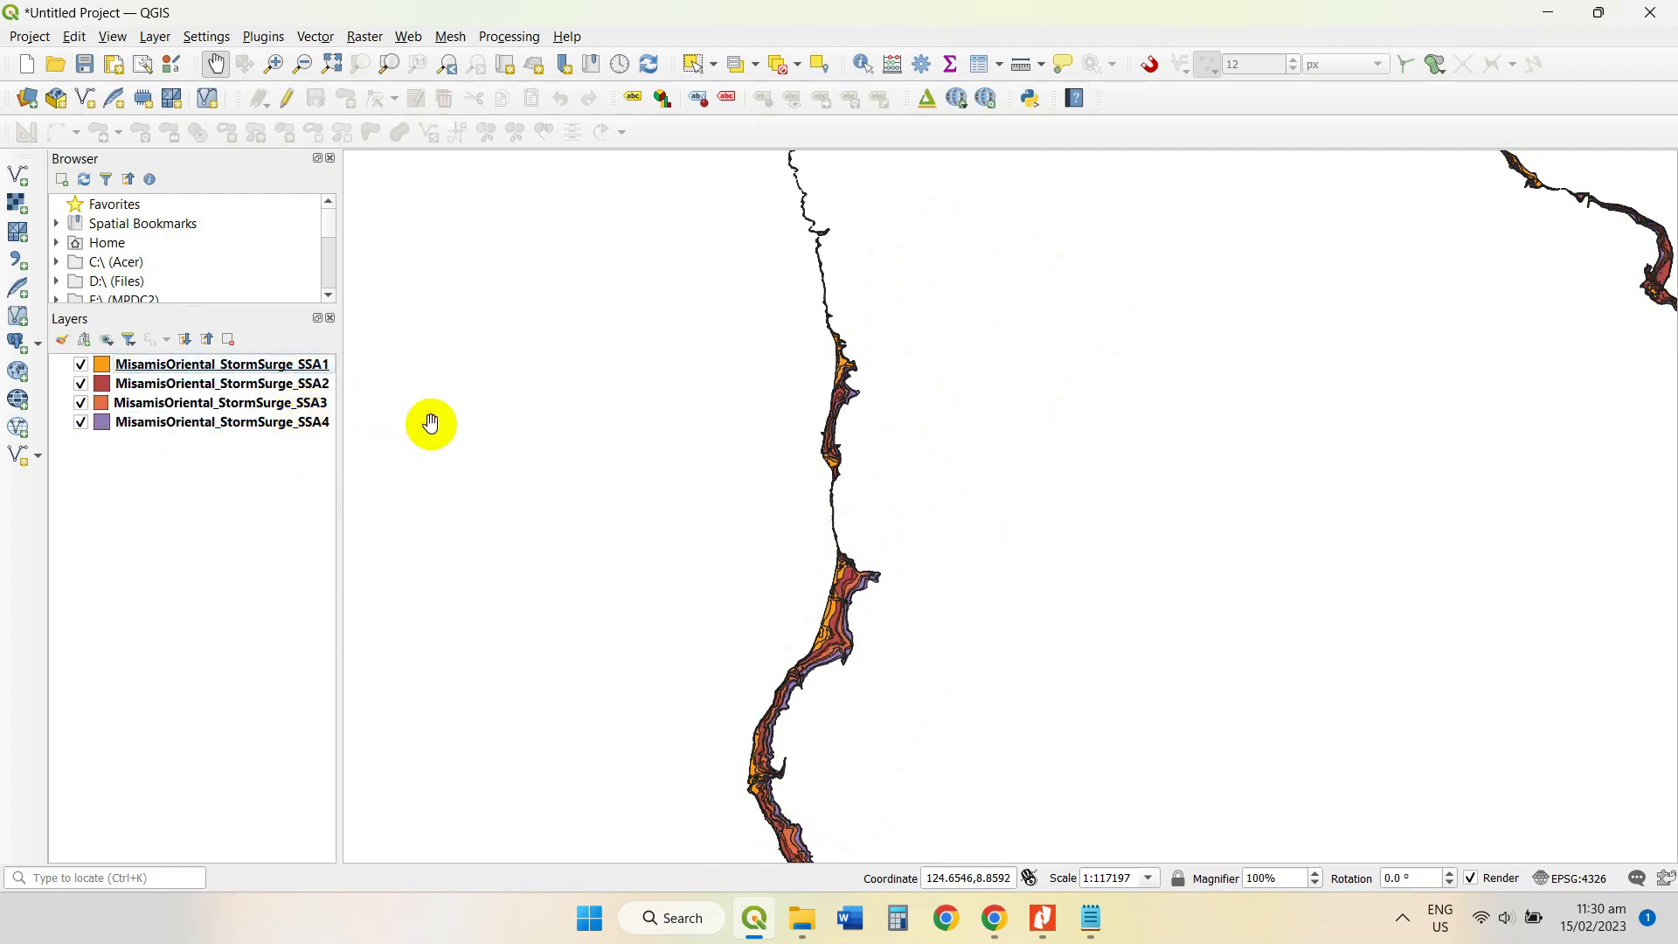
Examine how the stacked SSA1 to SSA4 zones overlap along the Misamis Oriental coastline.
scroll(855, 540, down, 2)
drag(860, 662, 941, 347)
scroll(810, 514, up, 3)
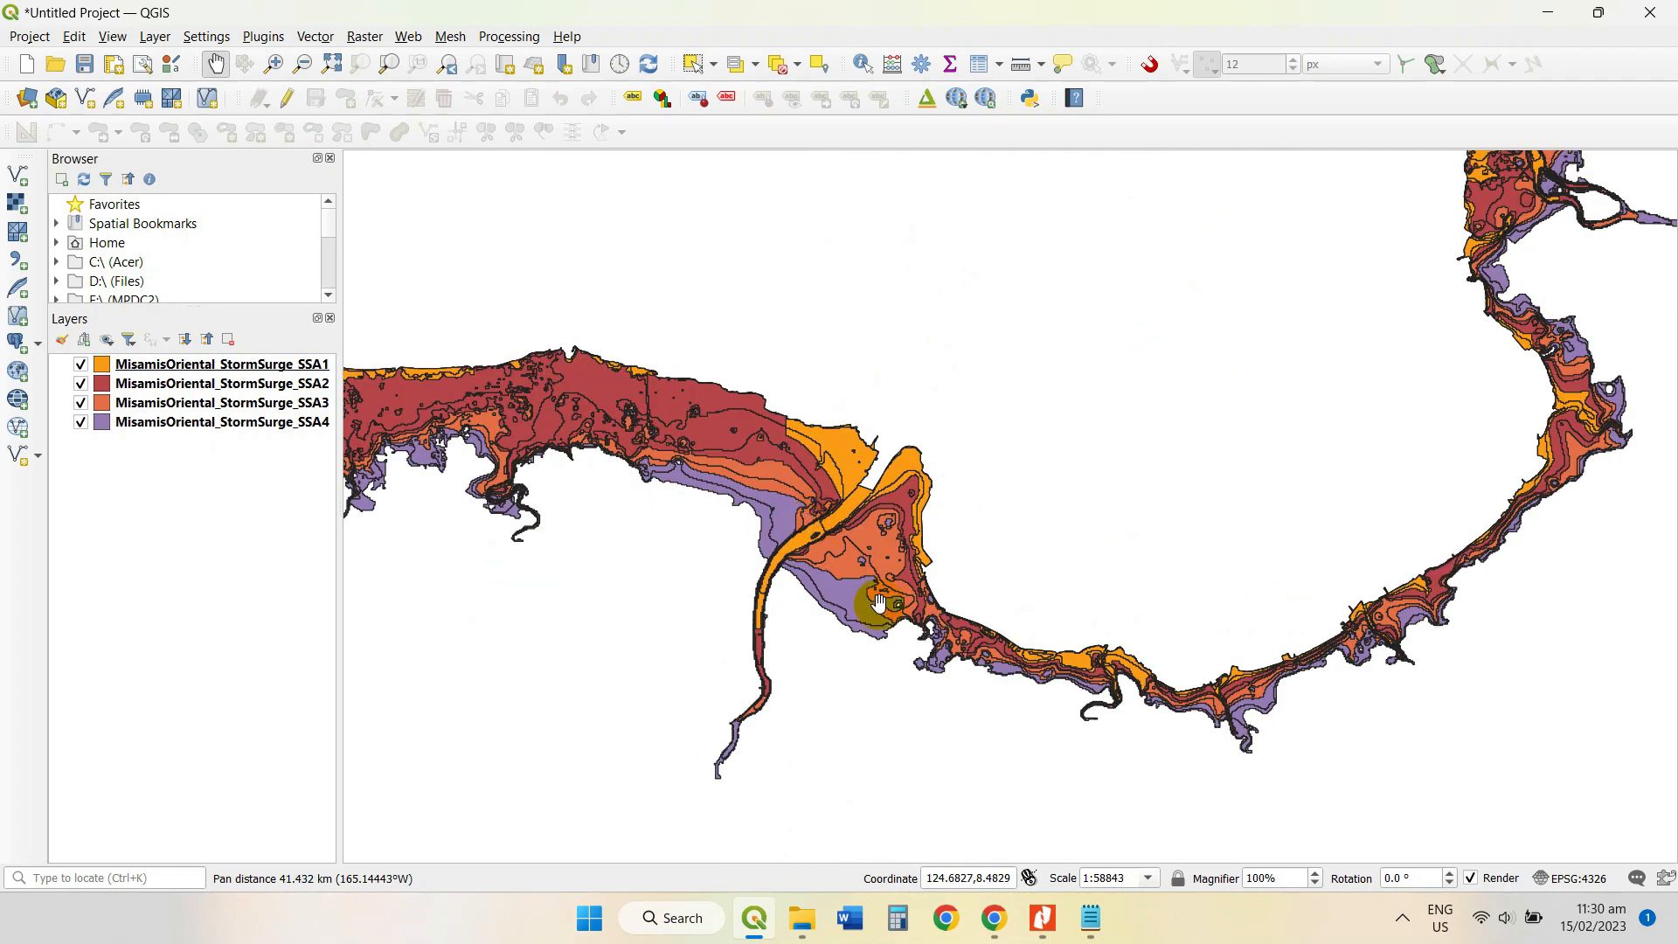
drag(1215, 607, 884, 758)
drag(1215, 321, 1055, 609)
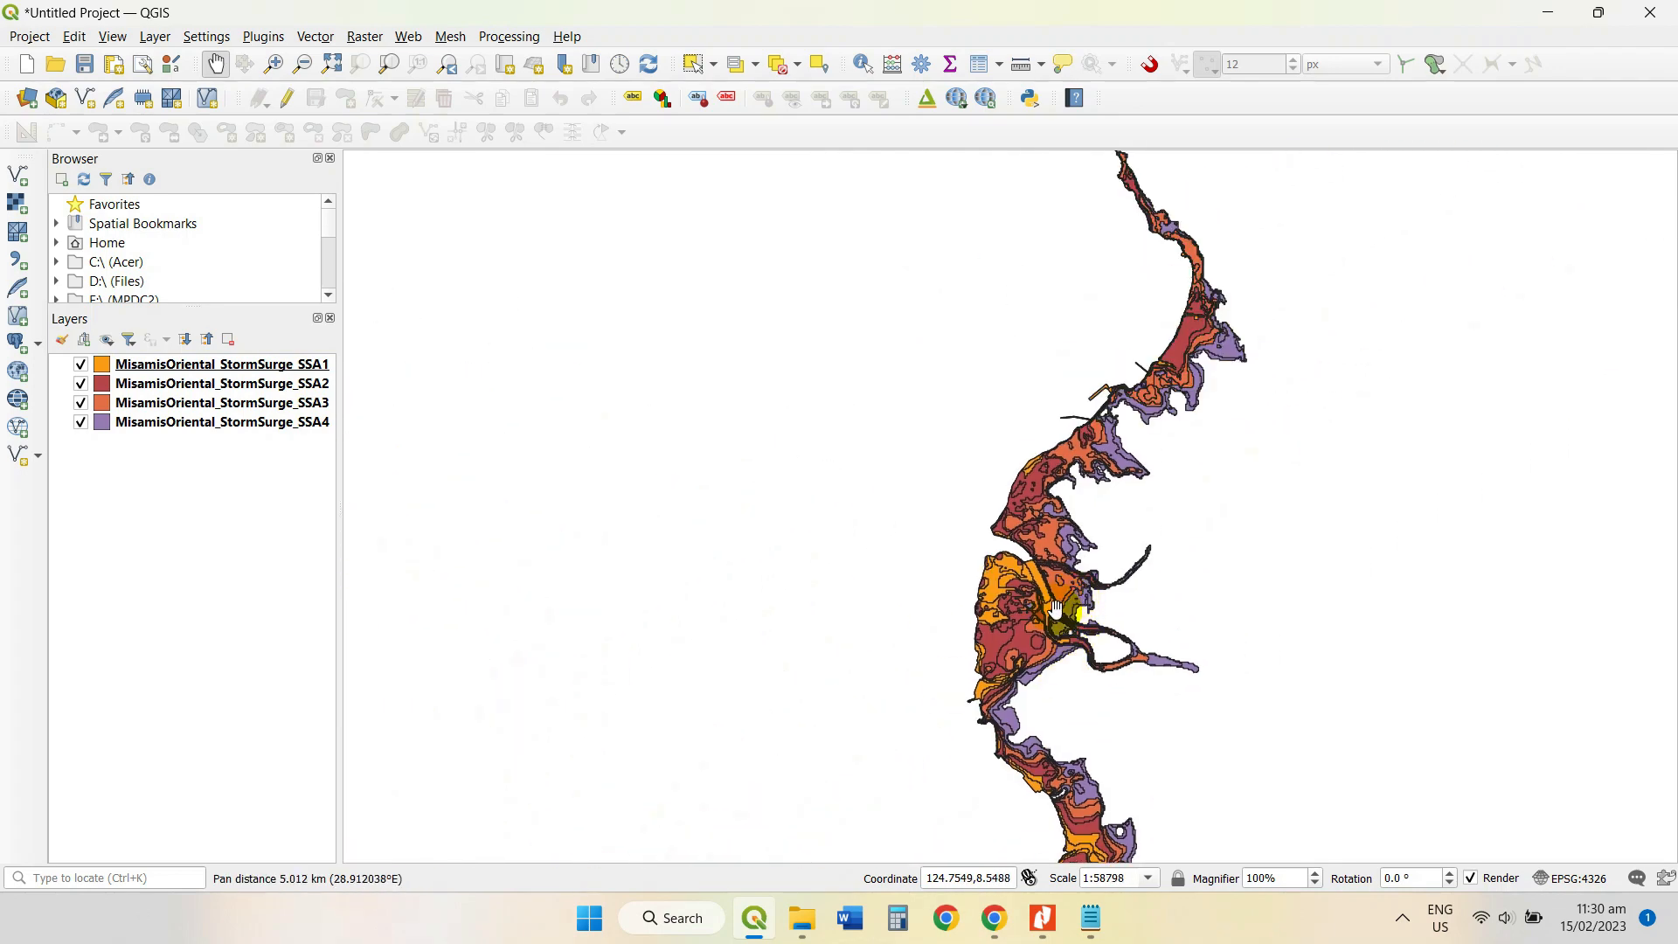
drag(1200, 240, 1101, 390)
drag(1053, 241, 1048, 525)
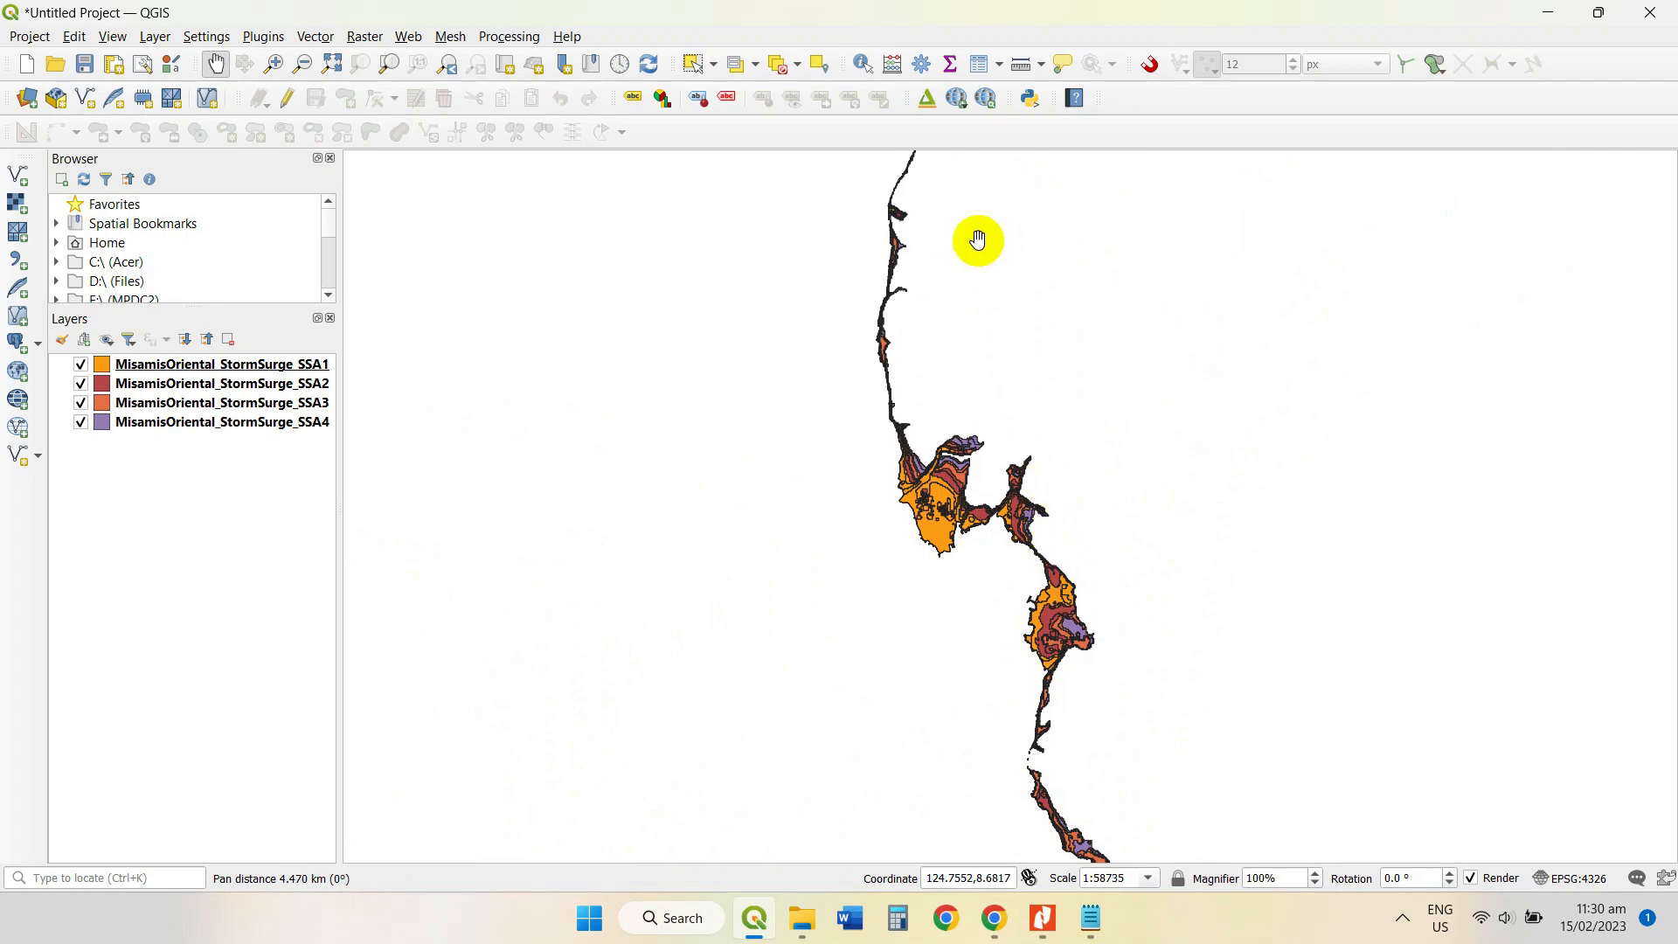
drag(978, 239, 972, 555)
drag(1056, 468, 931, 735)
drag(993, 295, 877, 729)
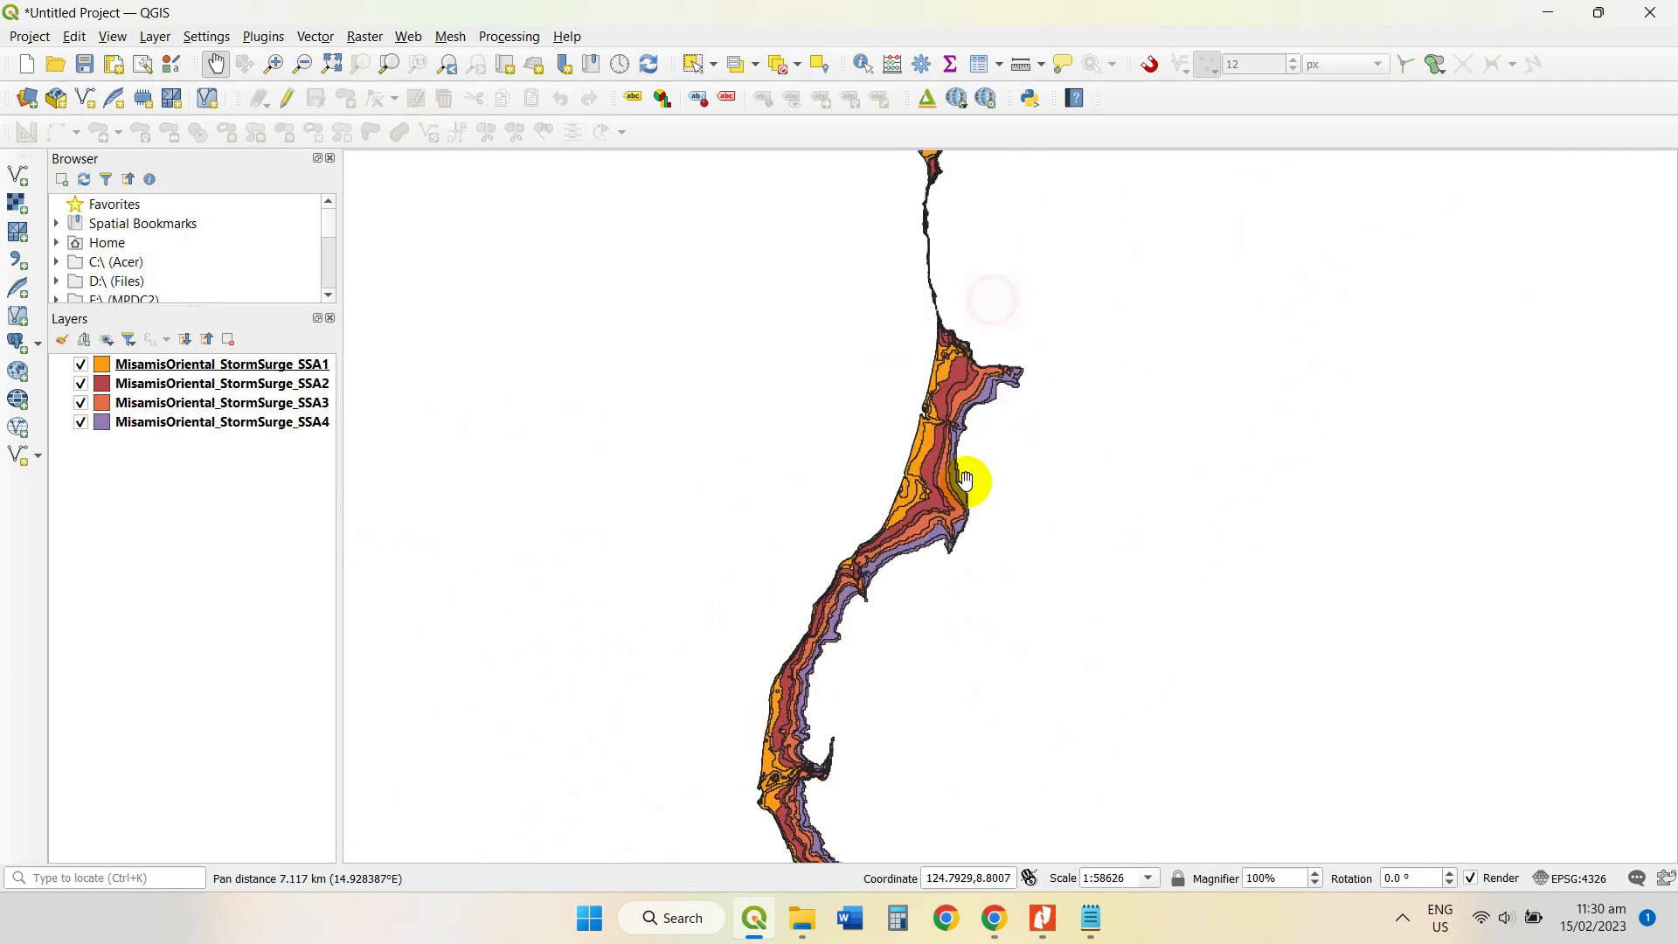
Add the Google Satellite XYZ tile layer to the project and place it beneath the four storm surge layers.
scroll(167, 239, down, 5)
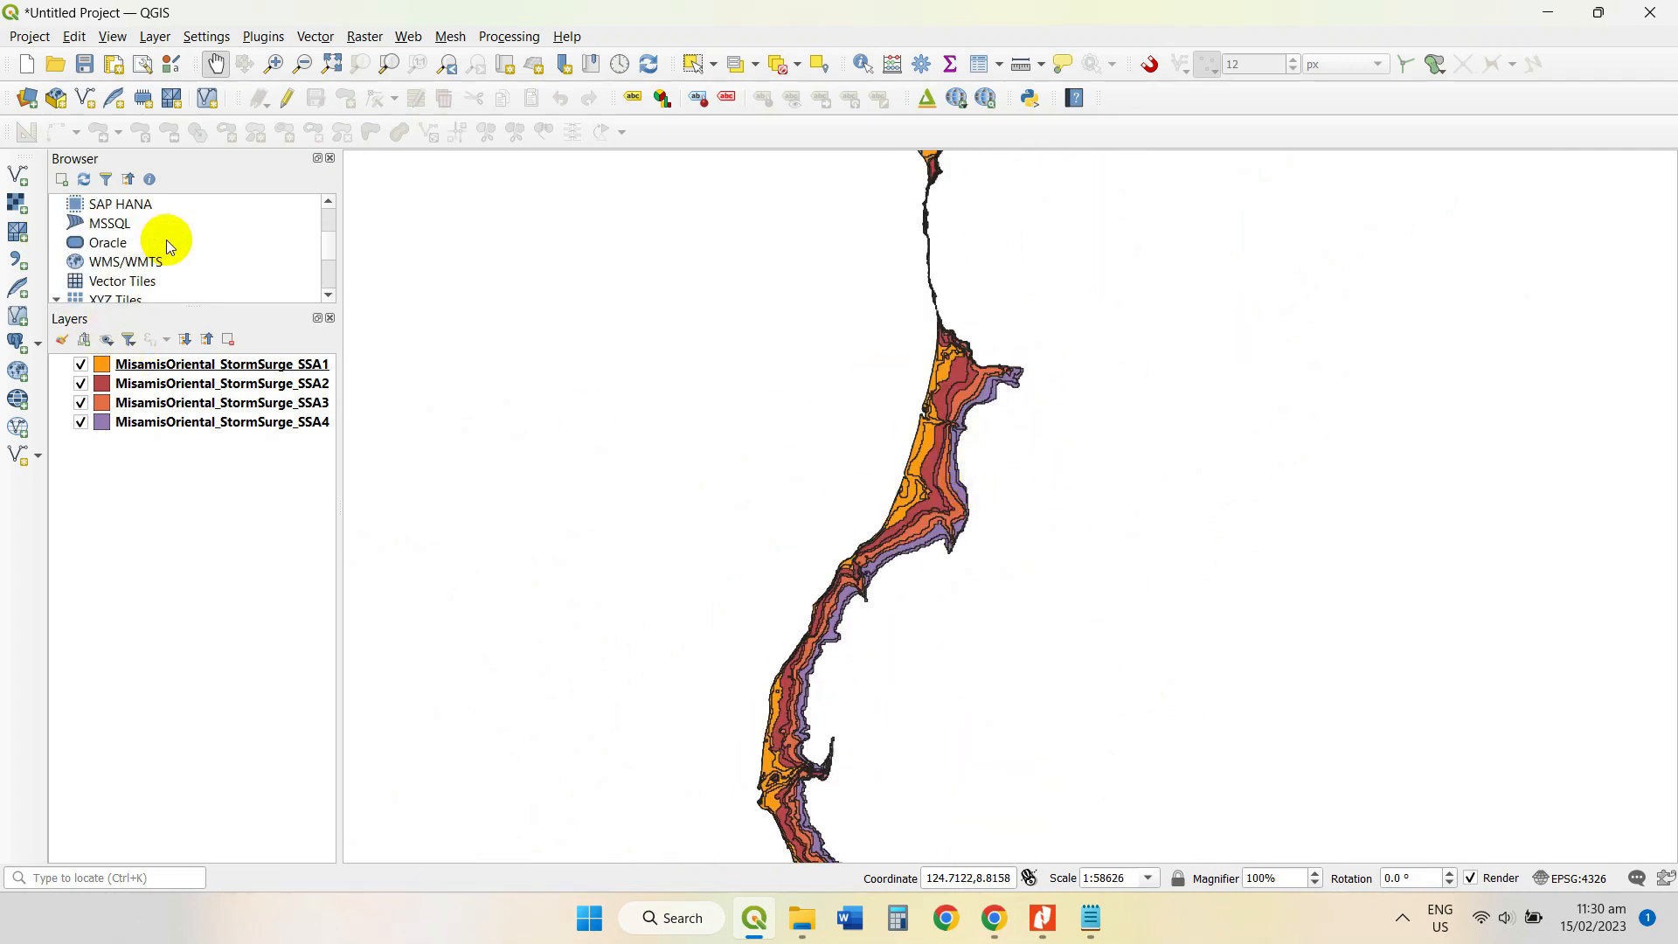
drag(150, 281, 157, 474)
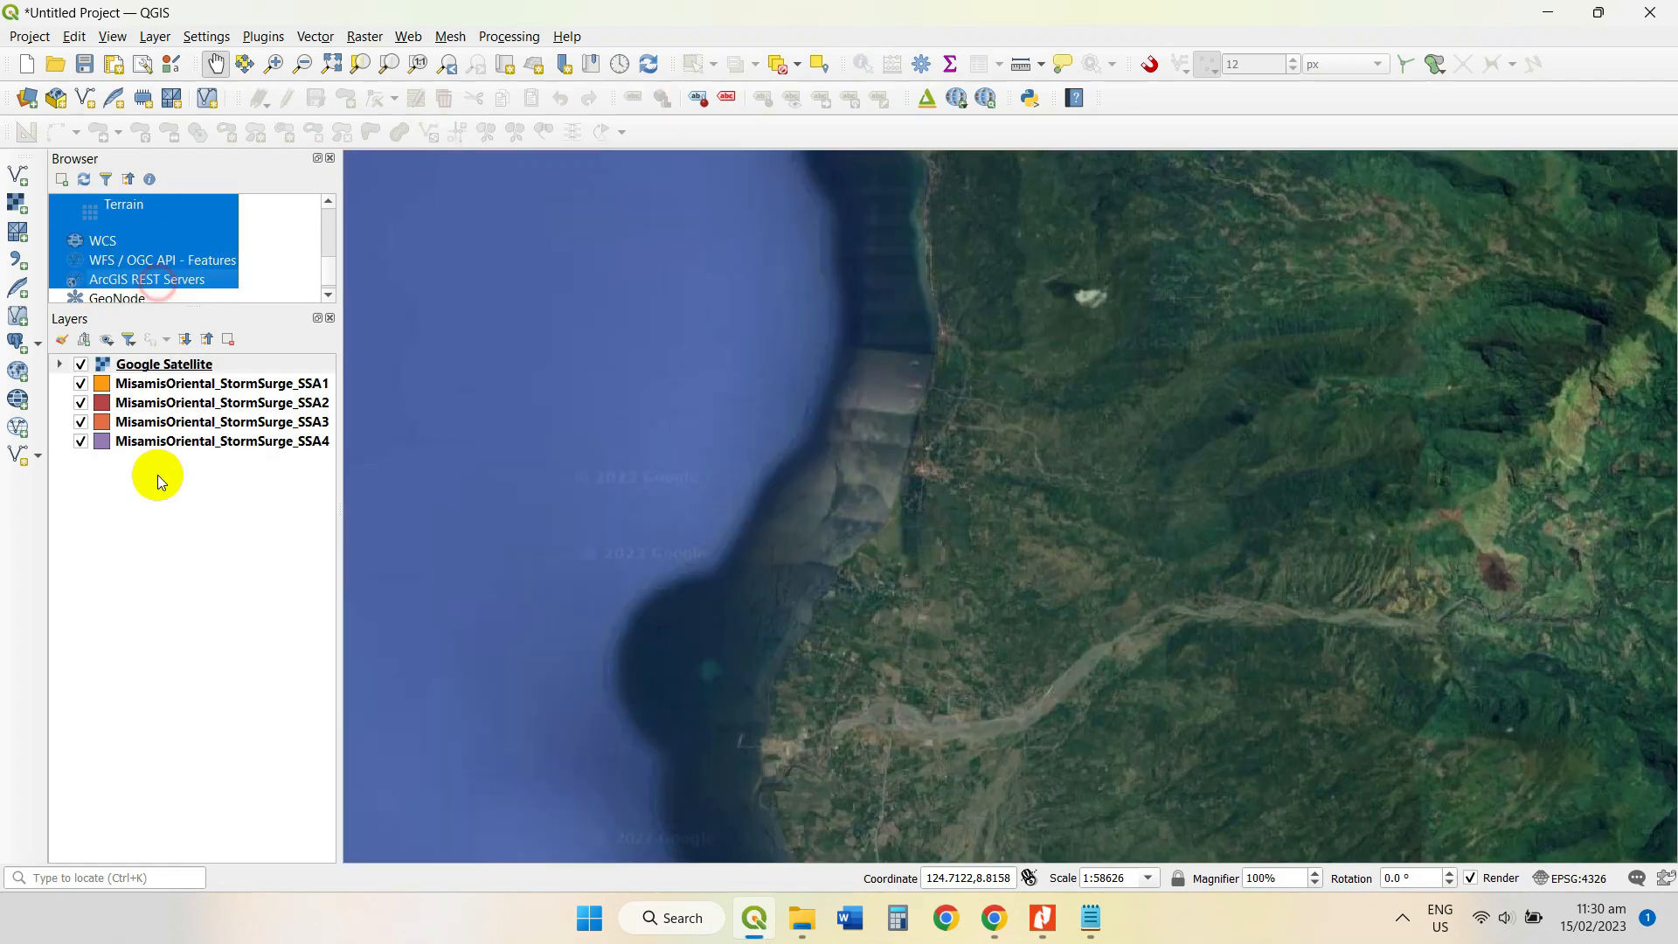
drag(177, 364, 182, 525)
Inspect the storm surge zones against the satellite imagery, up close along the coastal settlements.
drag(928, 260, 761, 783)
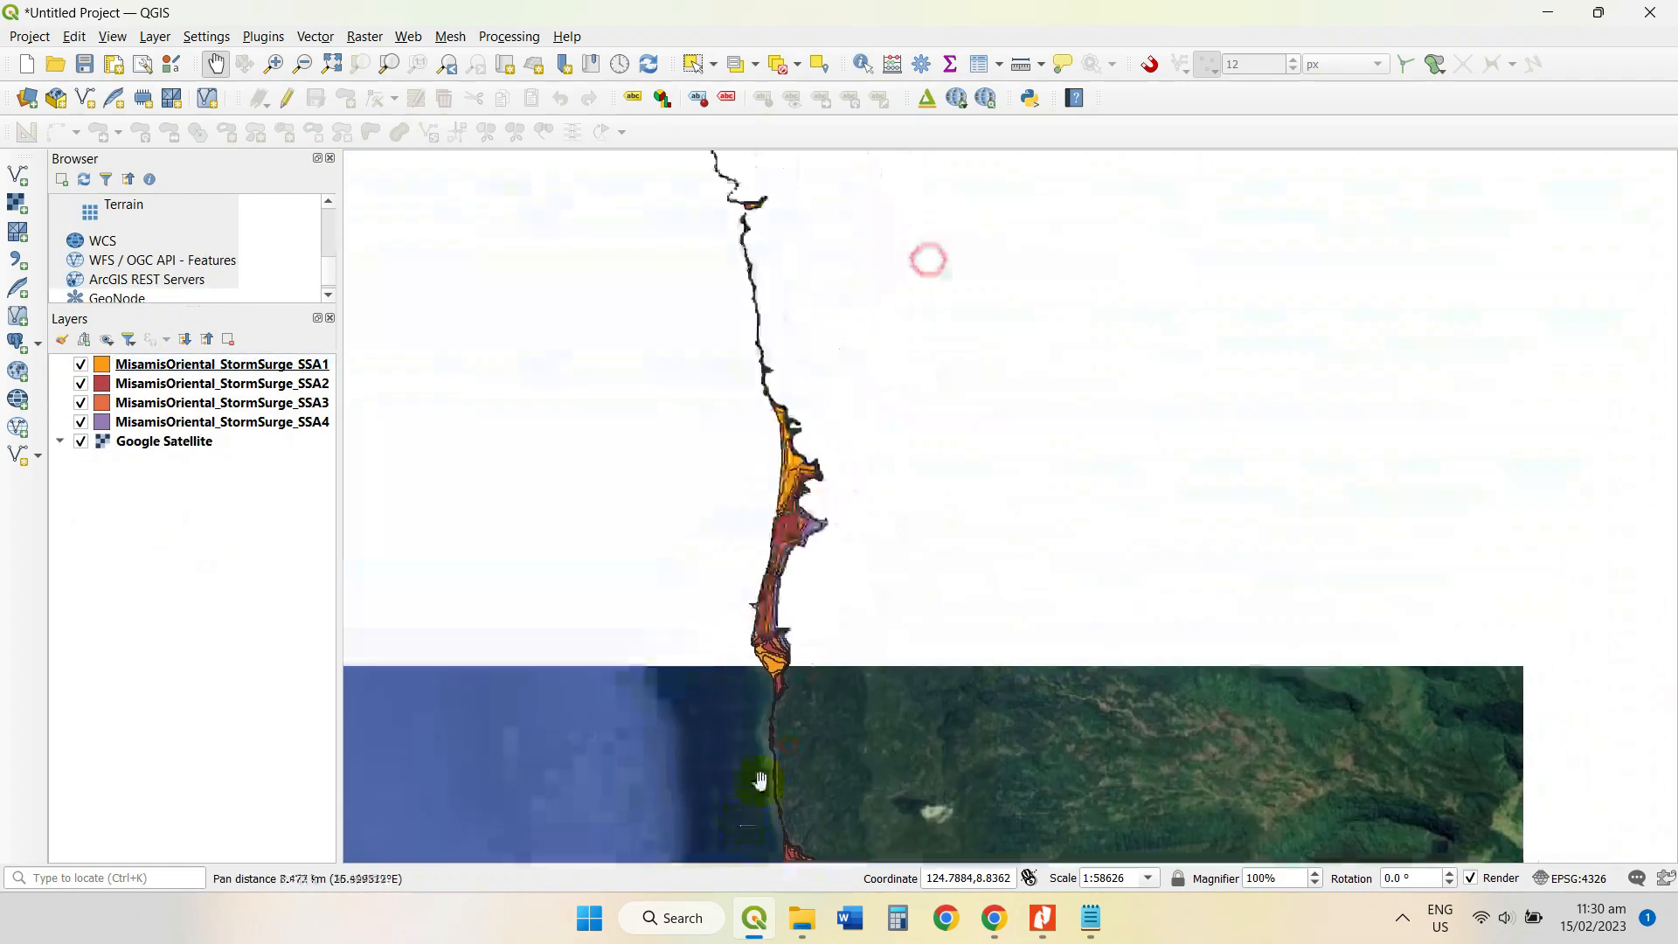
drag(839, 368, 873, 708)
scroll(926, 545, down, 3)
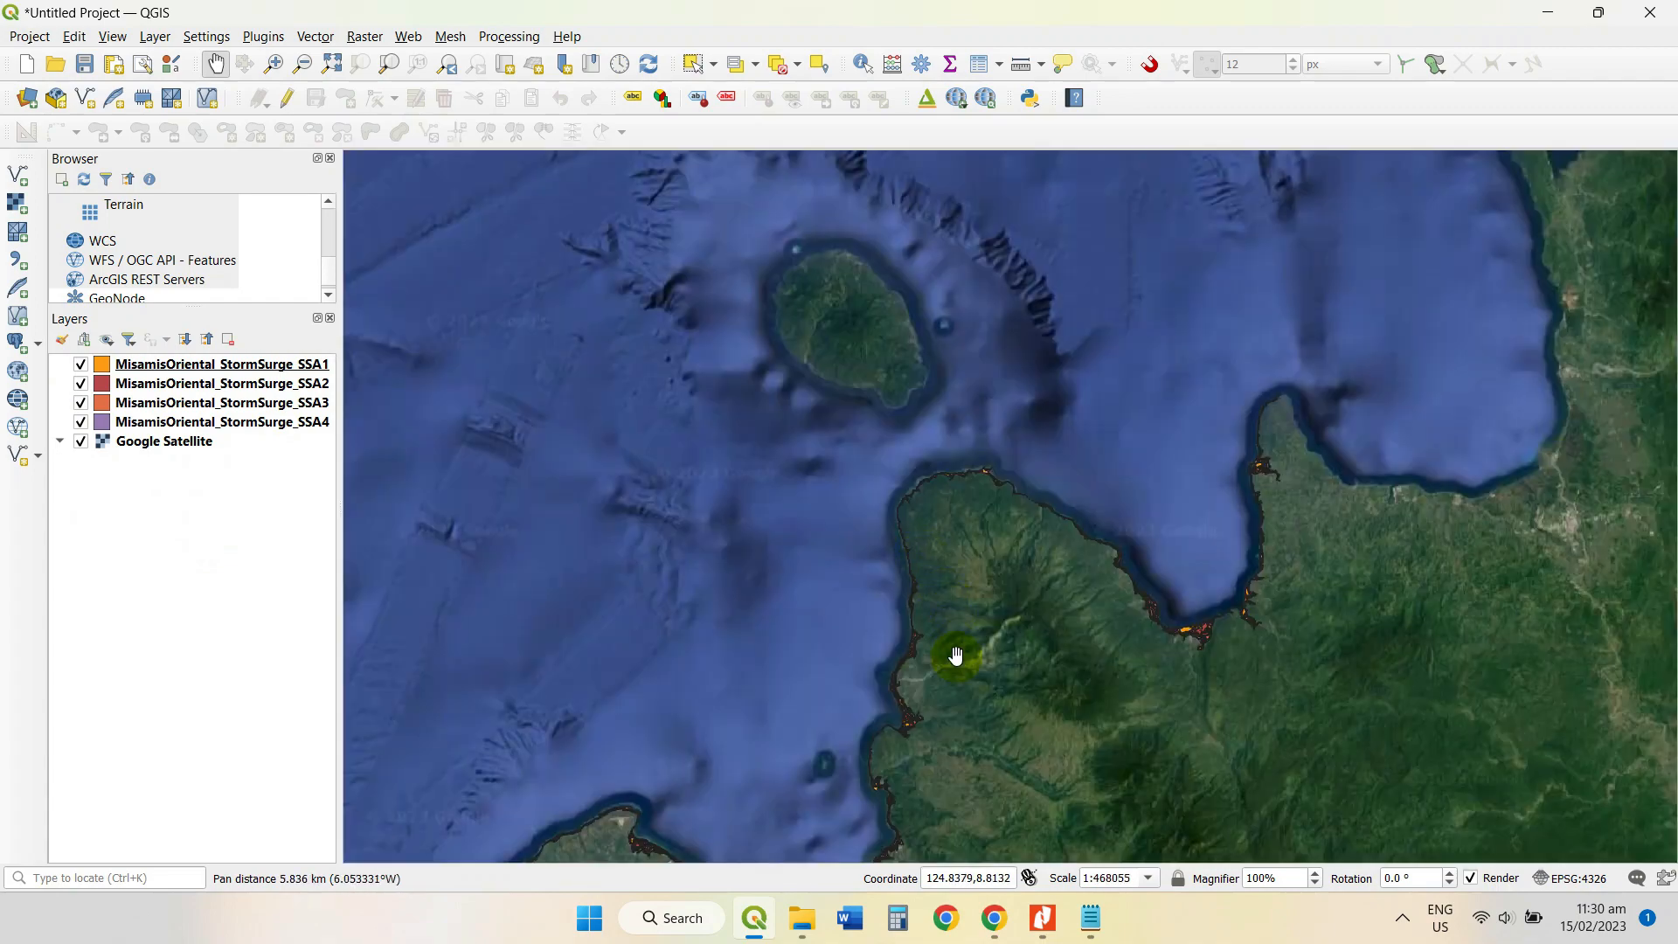
drag(957, 659, 934, 453)
scroll(900, 476, up, 2)
scroll(841, 378, up, 1)
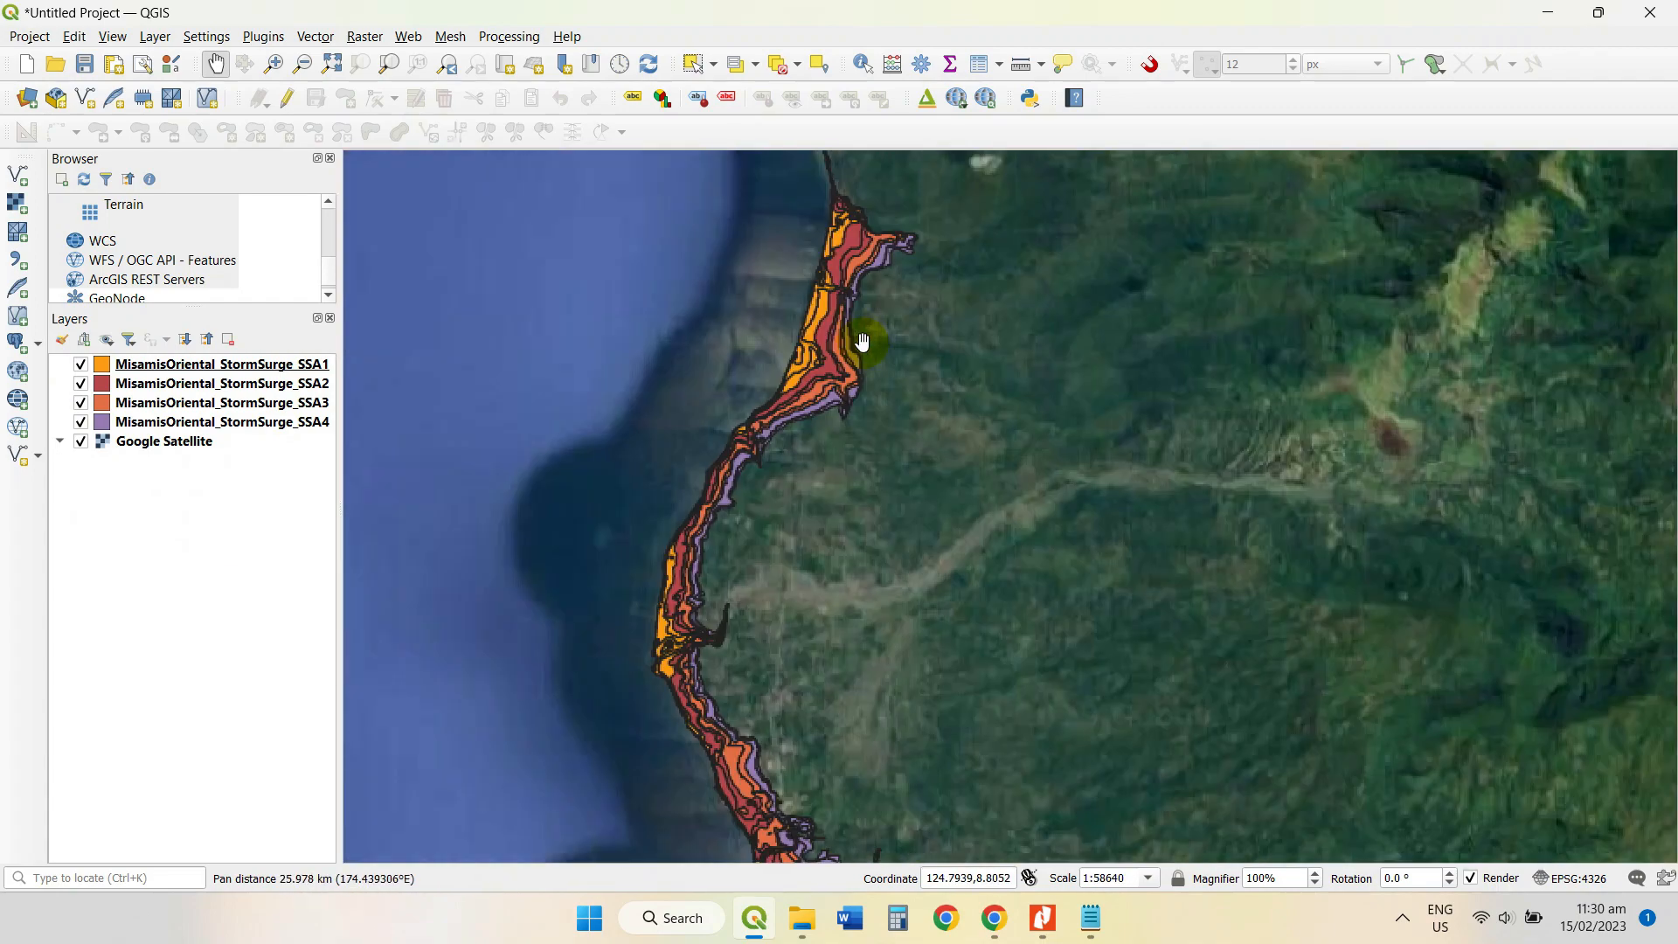
drag(844, 255, 839, 498)
scroll(807, 500, up, 2)
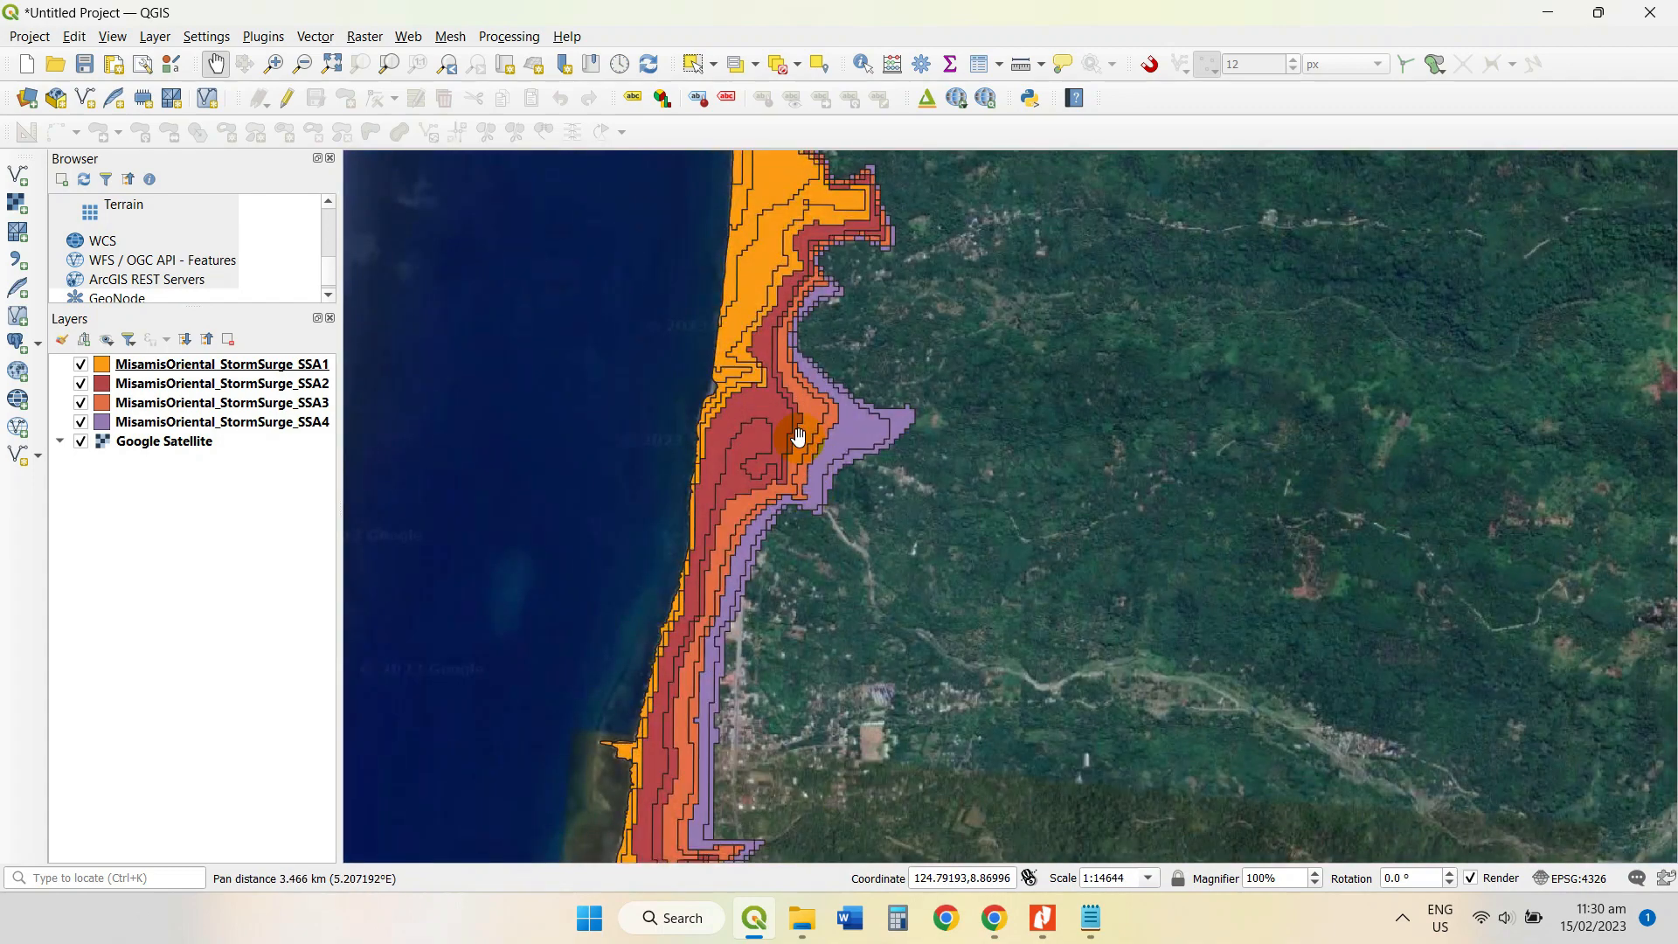
drag(718, 654, 787, 393)
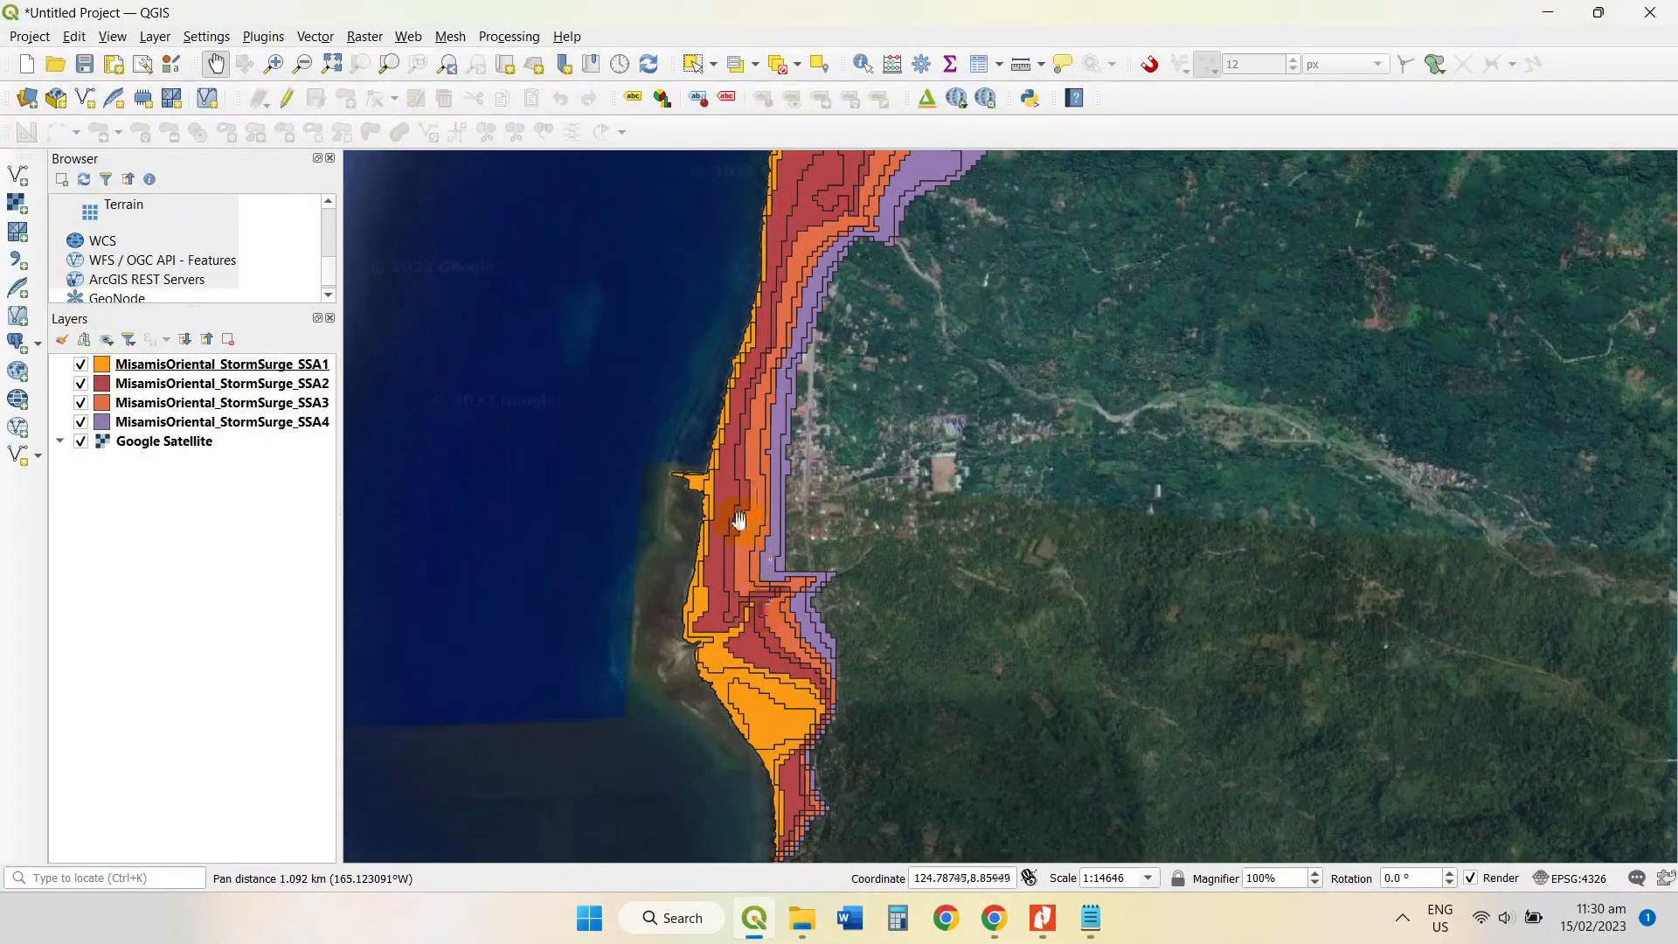
drag(772, 617, 718, 508)
drag(680, 346, 638, 437)
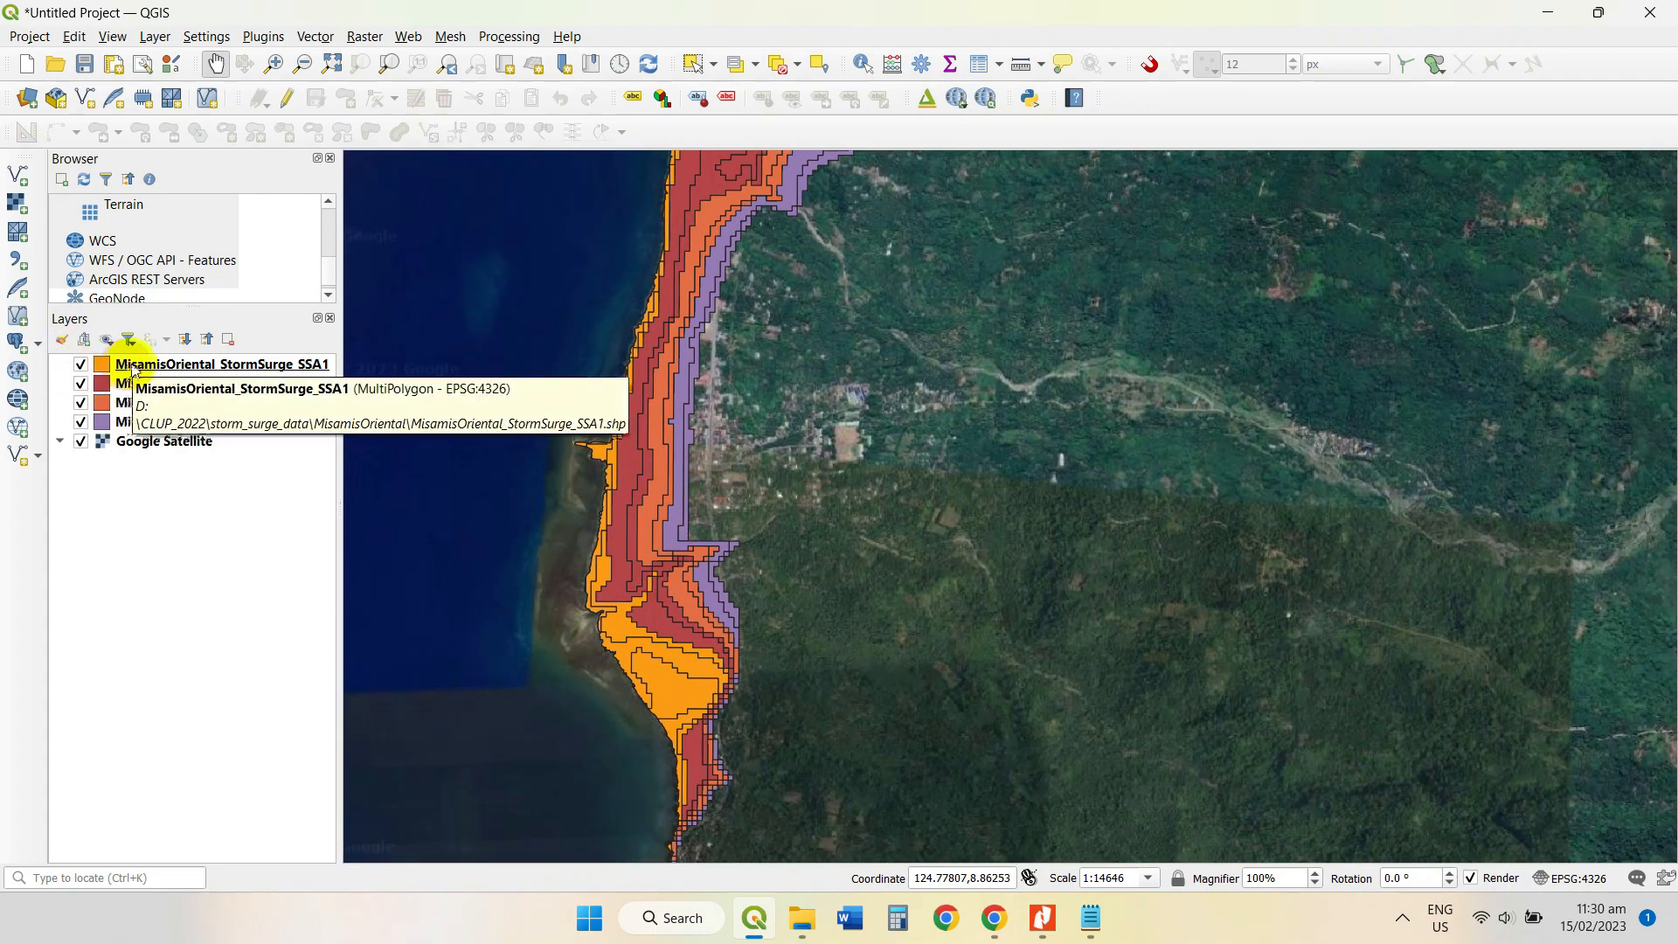
Zoom to the extent of the MisamisOriental_StormSurge_SSA1 layer and hide the Google Satellite layer.
right_click(131, 363)
click(198, 376)
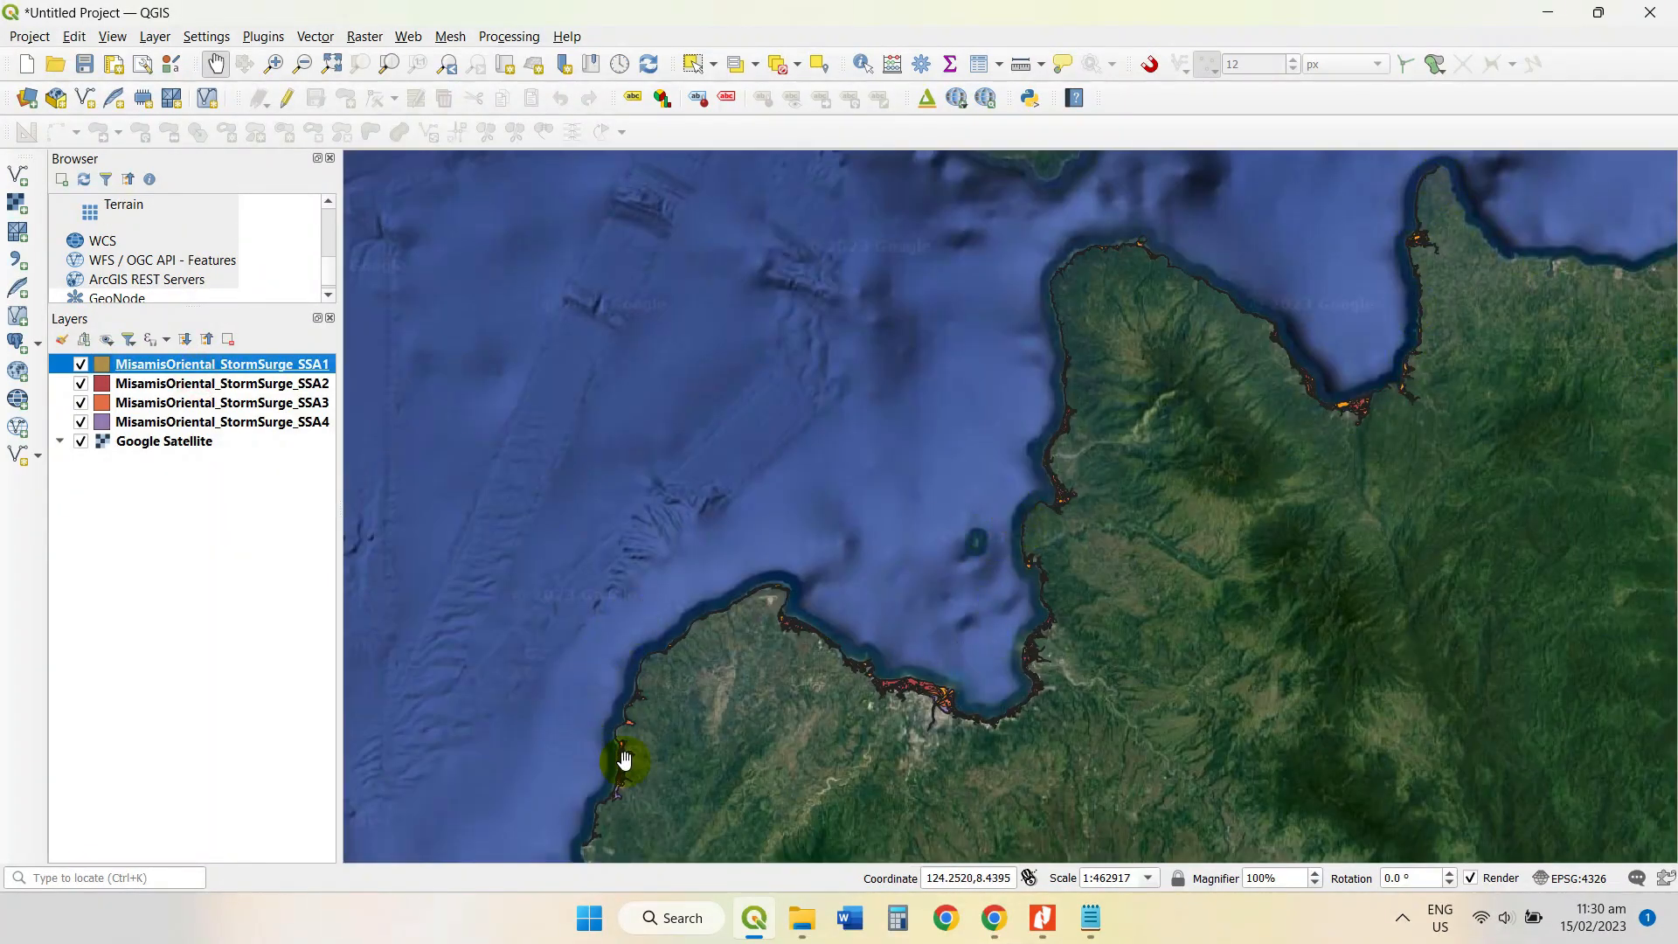
click(82, 443)
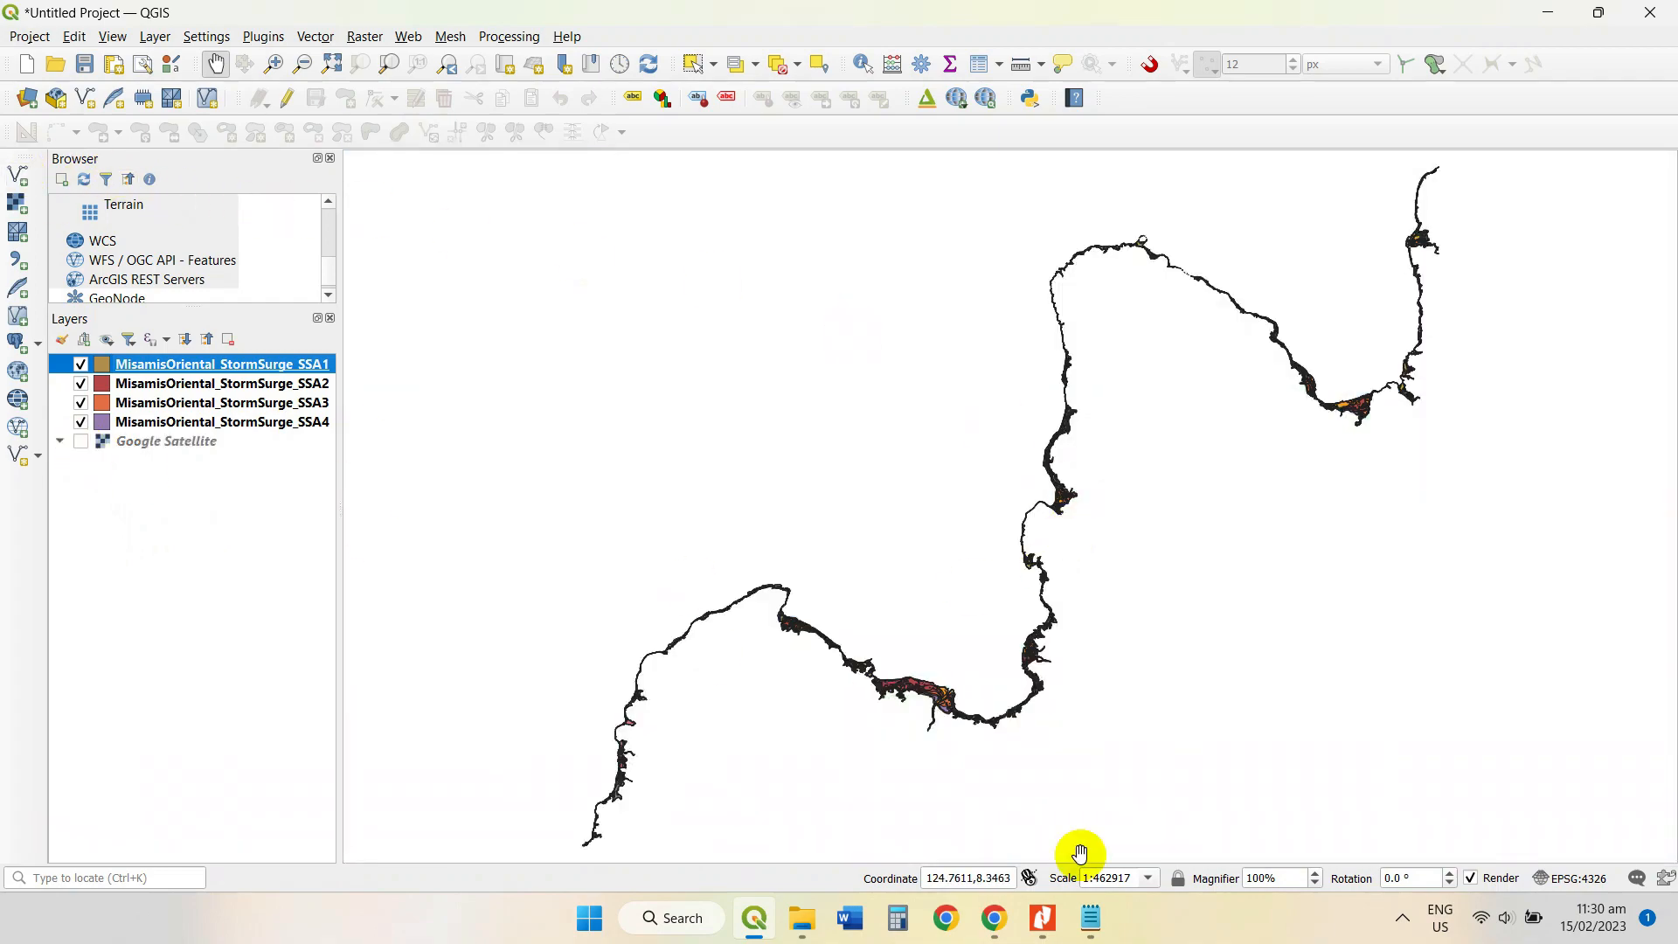
Switch to the steps notes in Notepad, highlight step 9 on adding the boundary layer, and minimize the notes.
click(1088, 920)
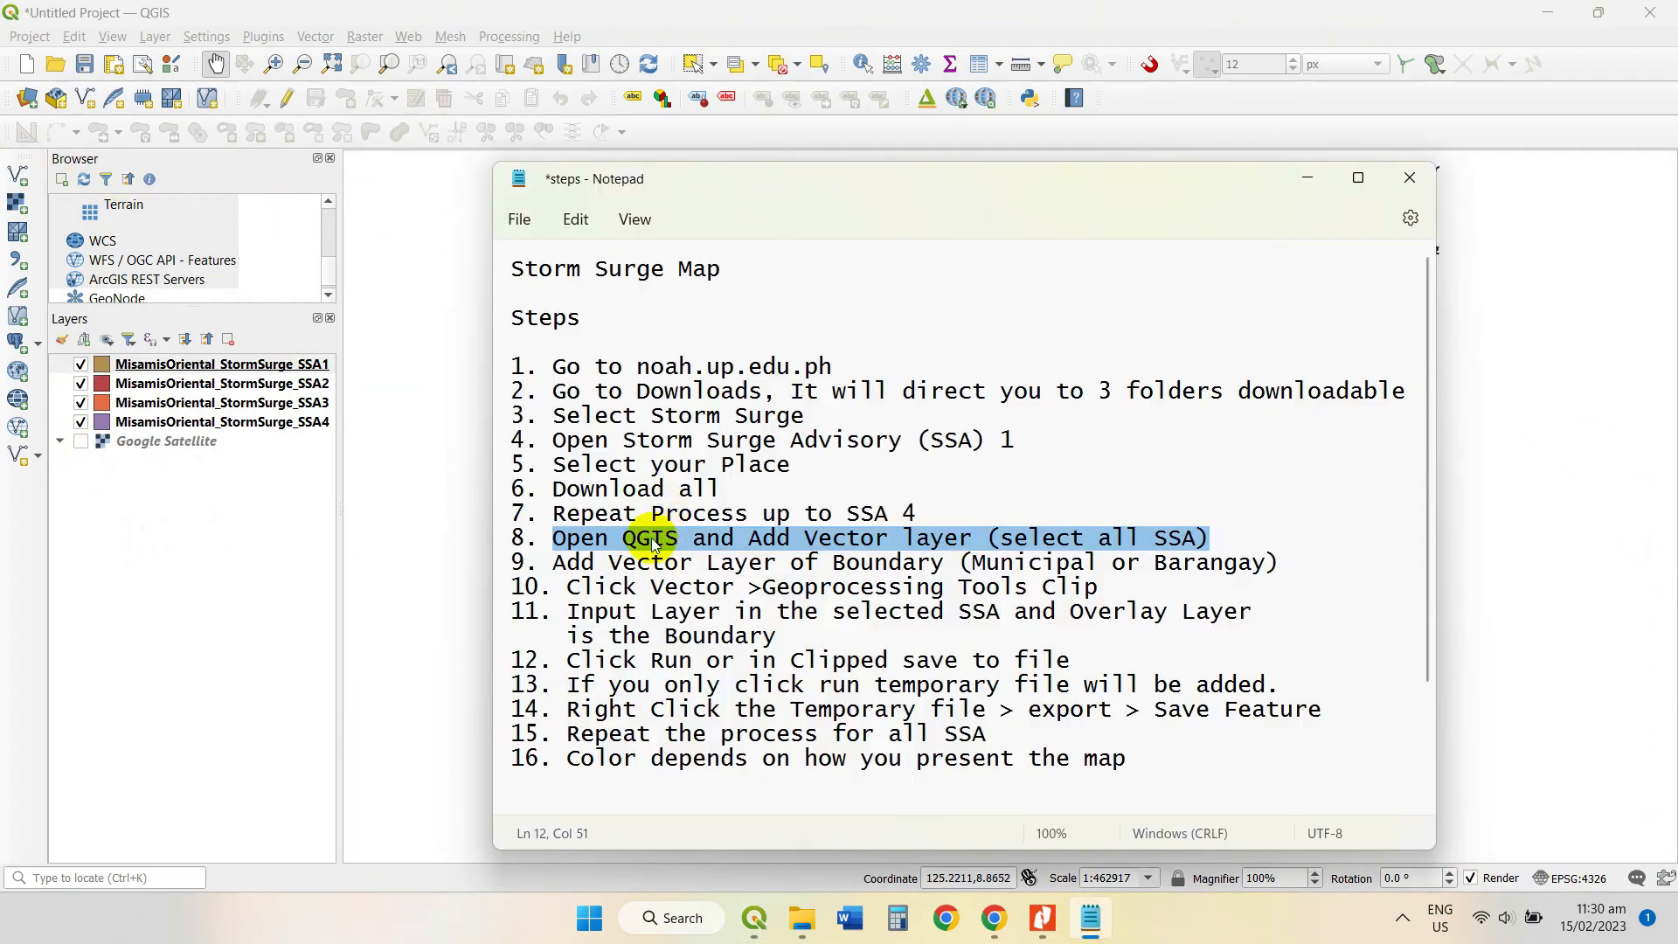
drag(559, 562, 1232, 566)
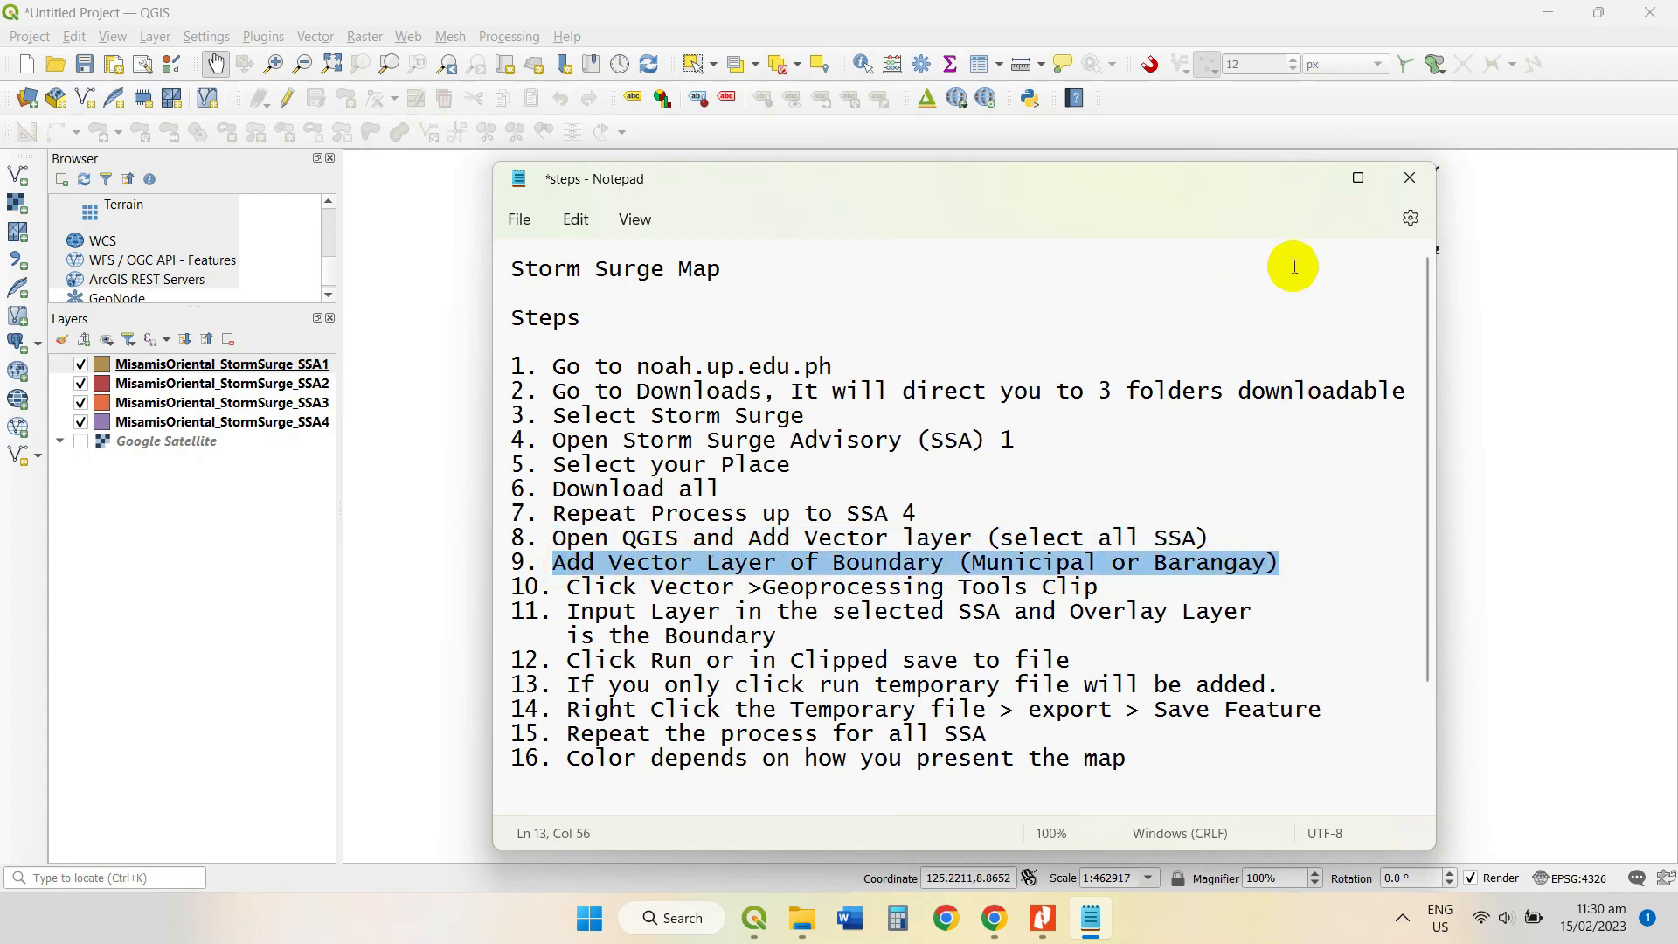
click(1306, 177)
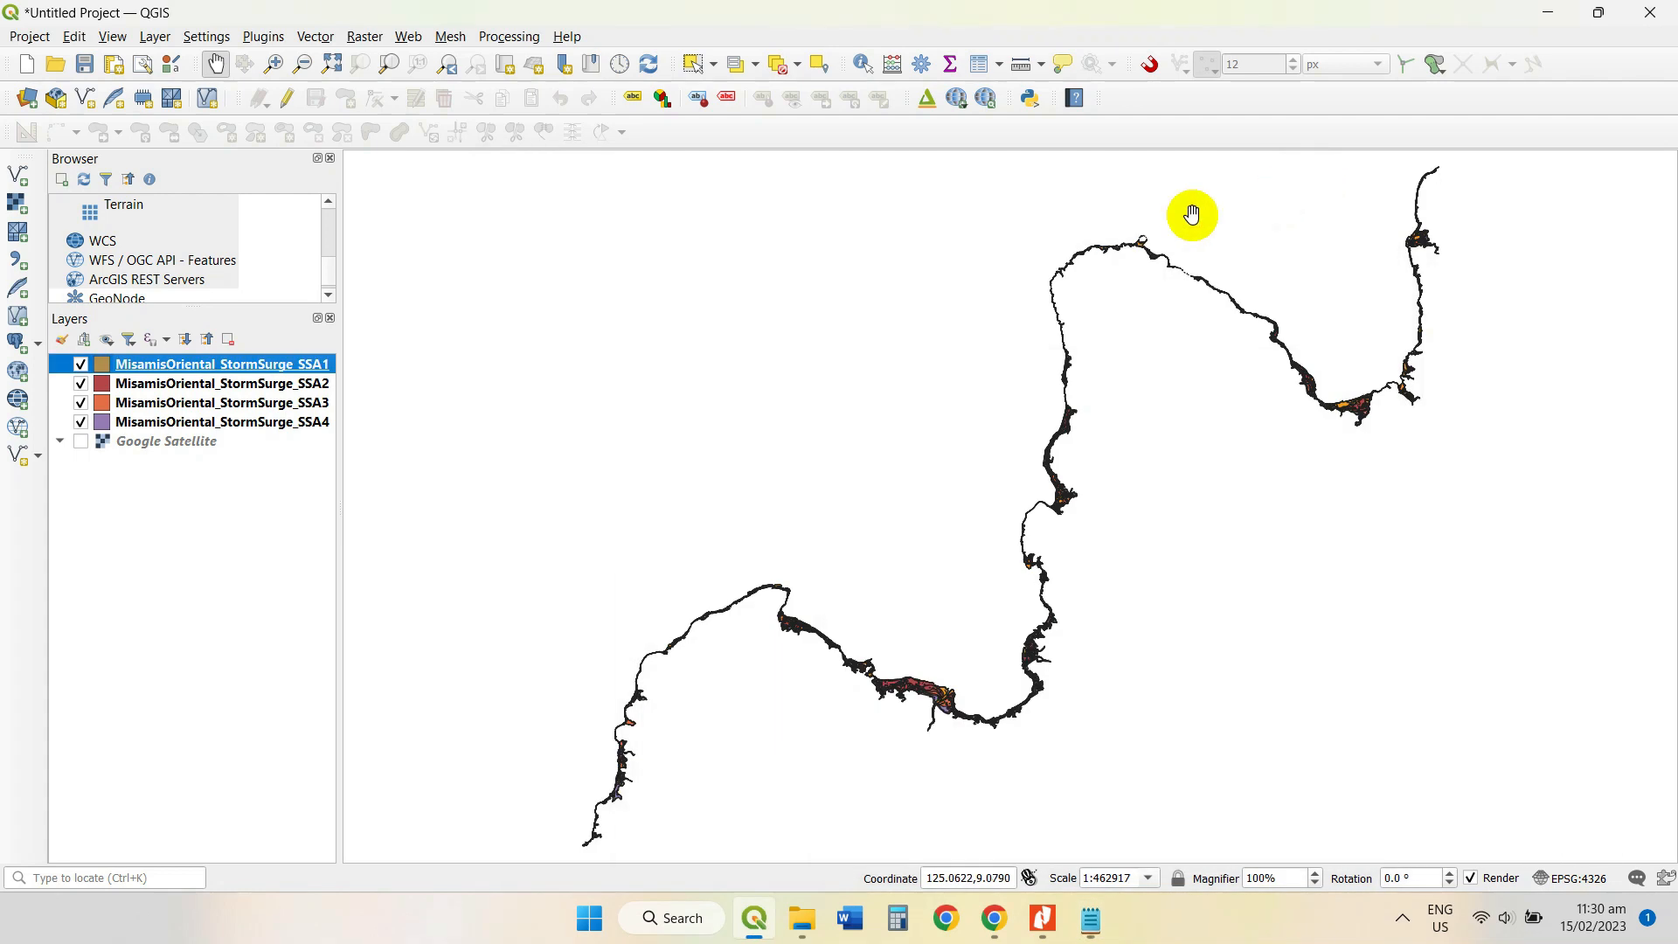
Add Municipal Boundary.shp from the CLUP_2022\shapefiles folder as a vector layer and close the Data Source Manager.
click(19, 176)
click(1247, 339)
scroll(668, 629, down, 6)
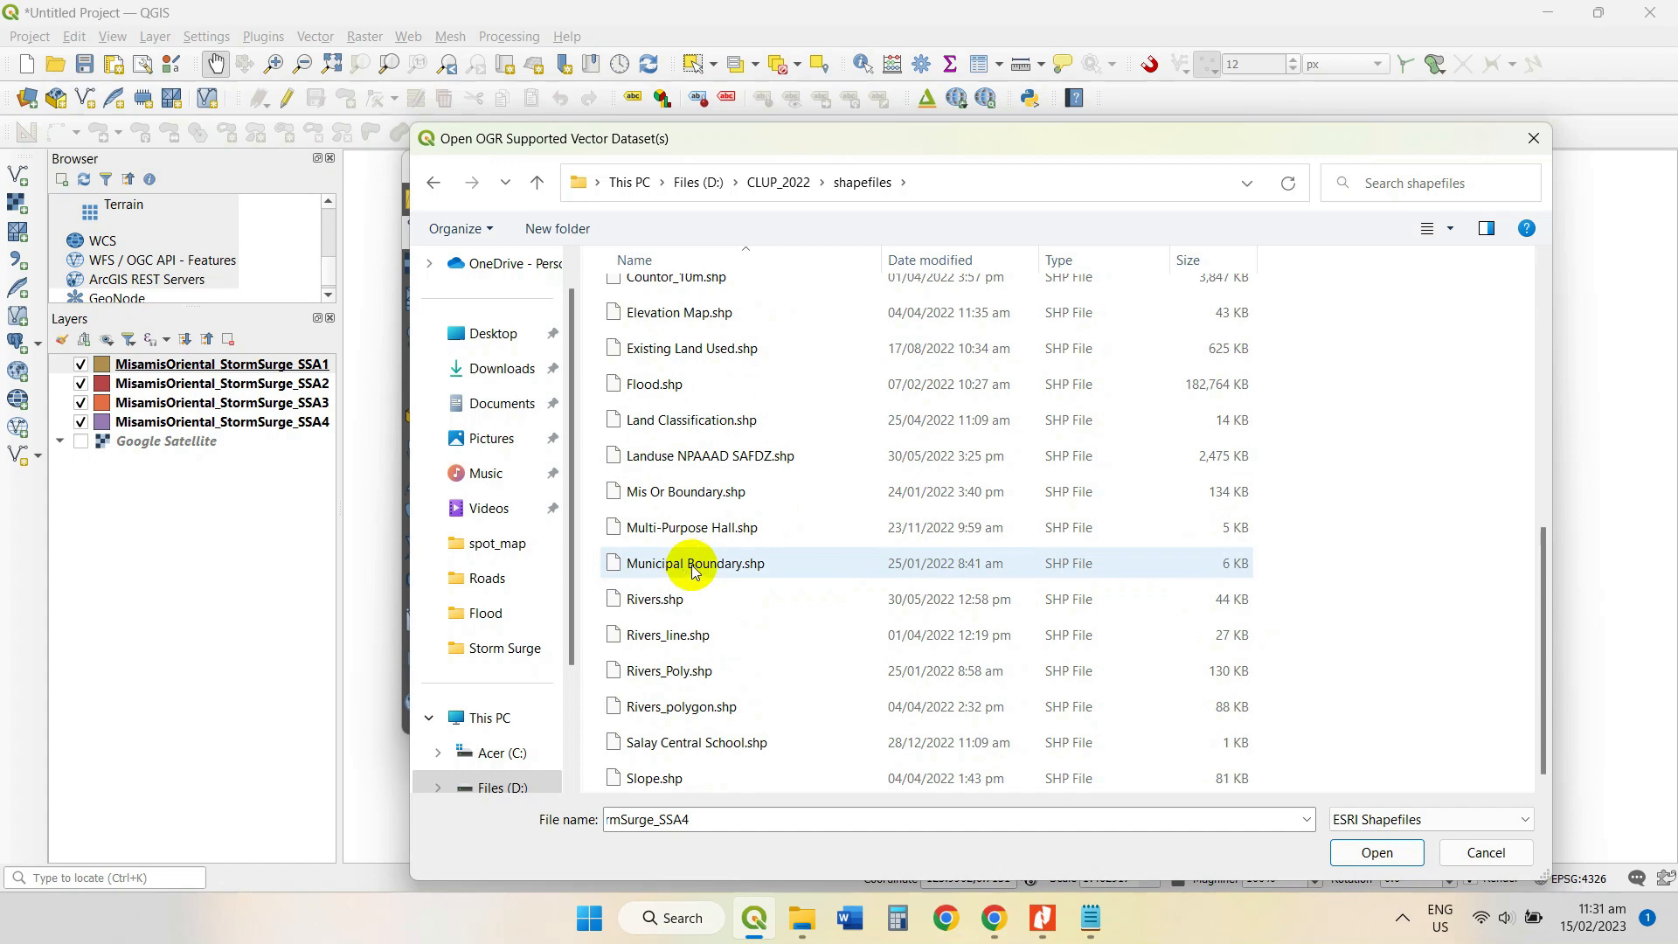
click(695, 570)
click(1377, 853)
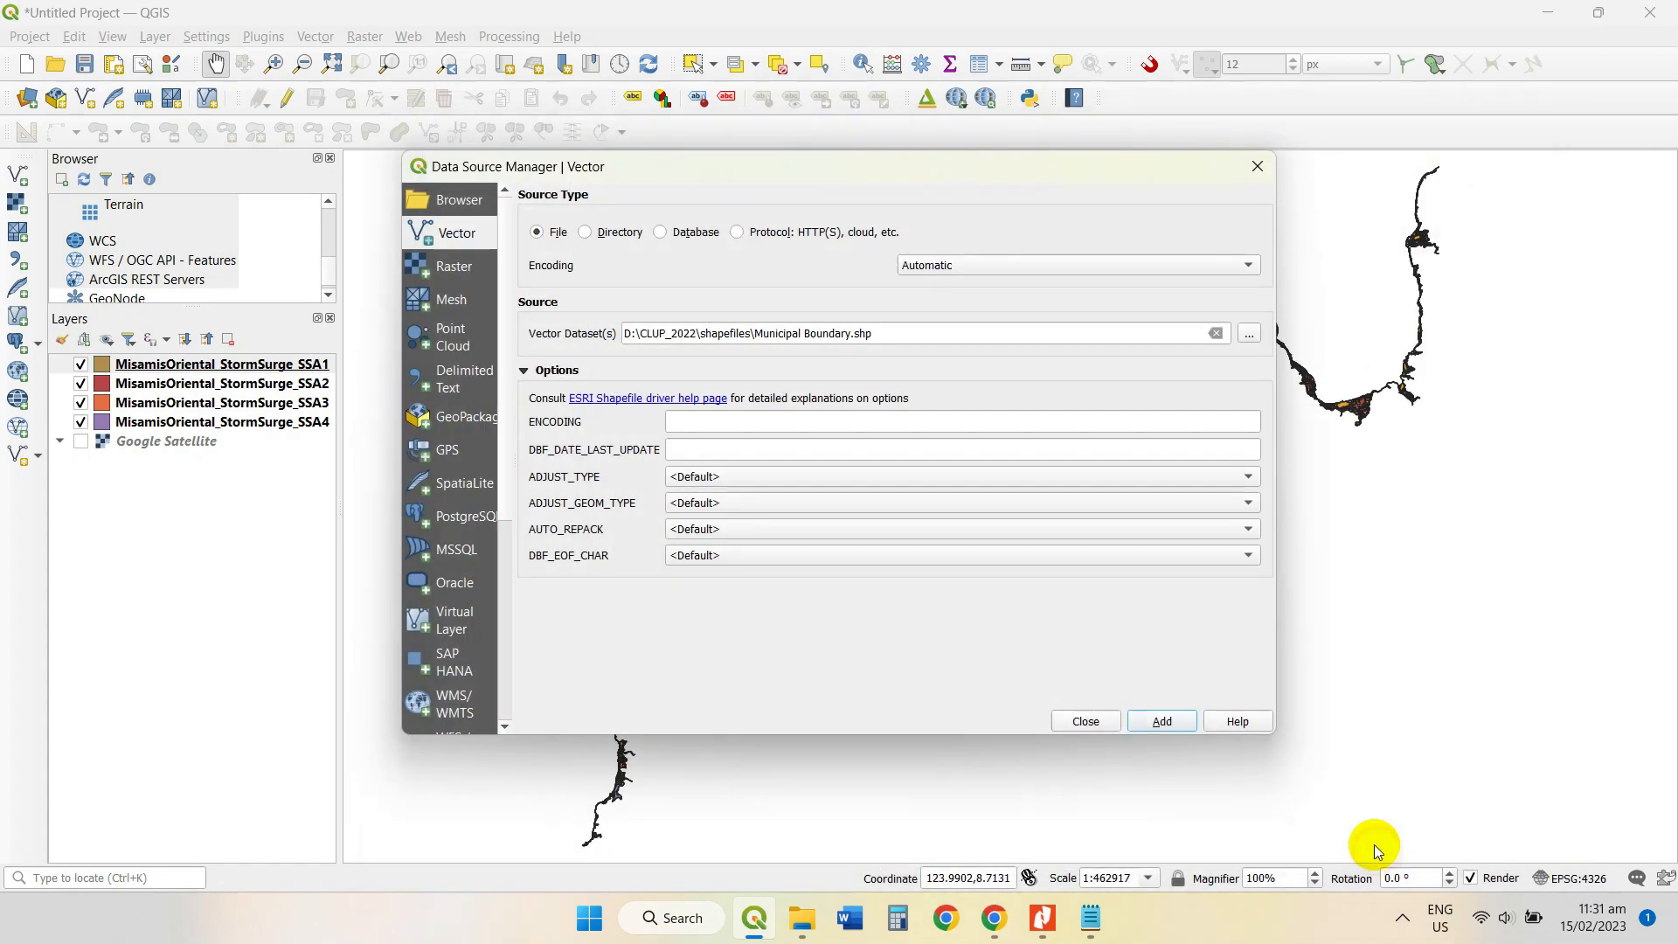
click(1163, 723)
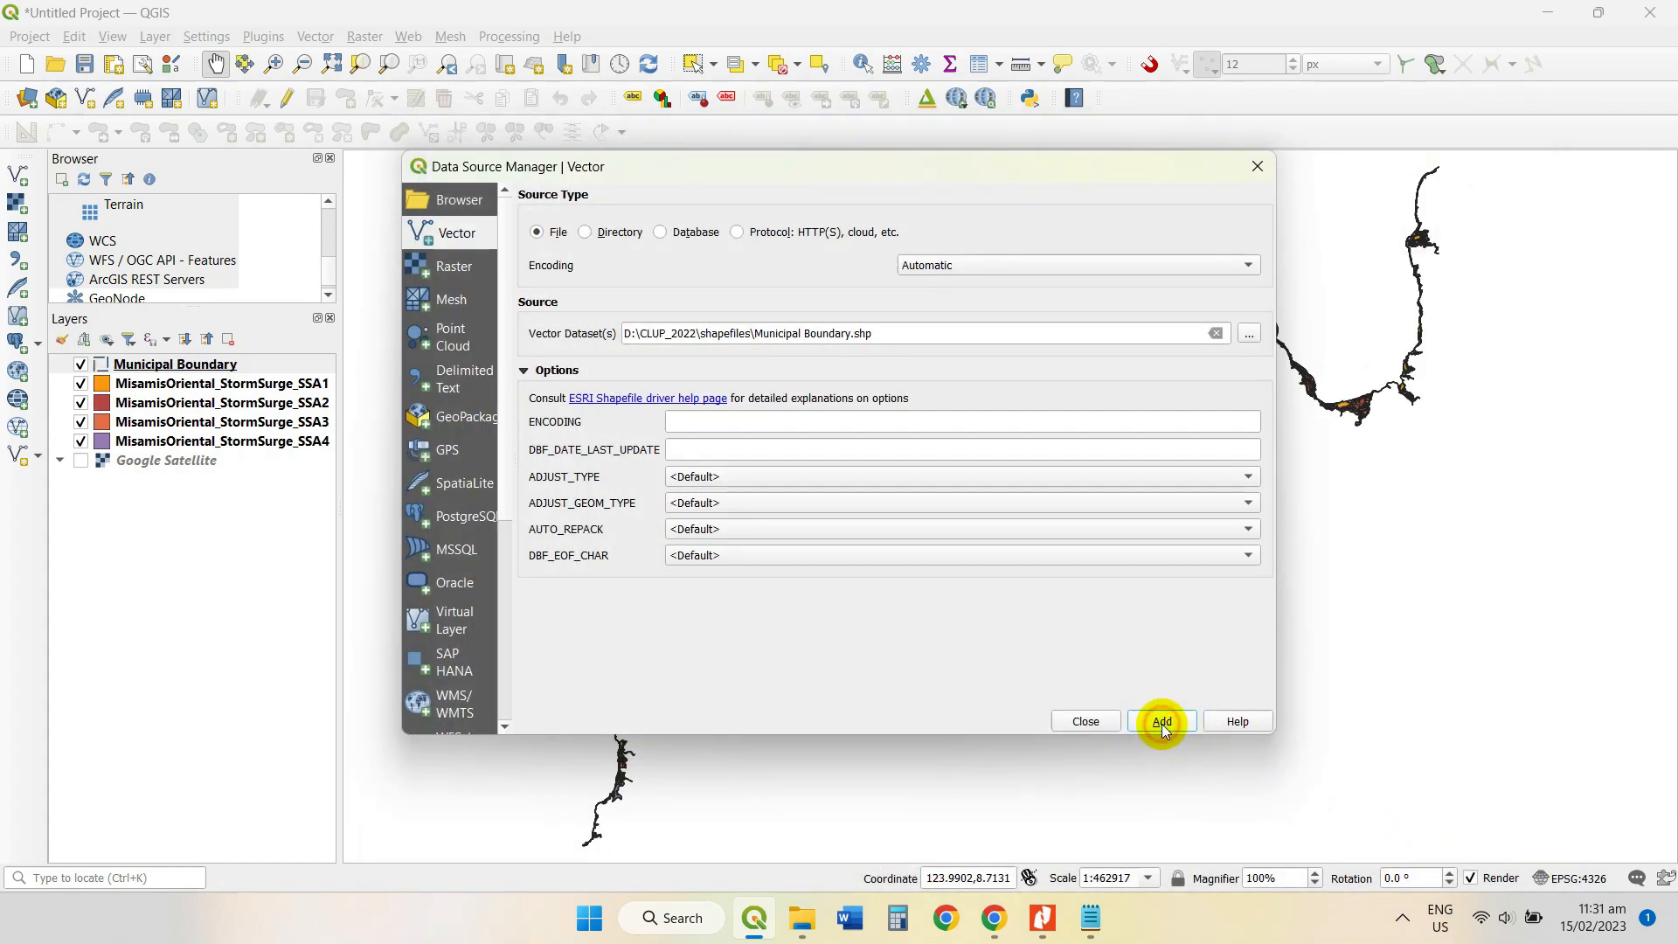
click(1088, 722)
Zoom the map to the extent of the Municipal Boundary layer.
drag(1191, 359, 967, 390)
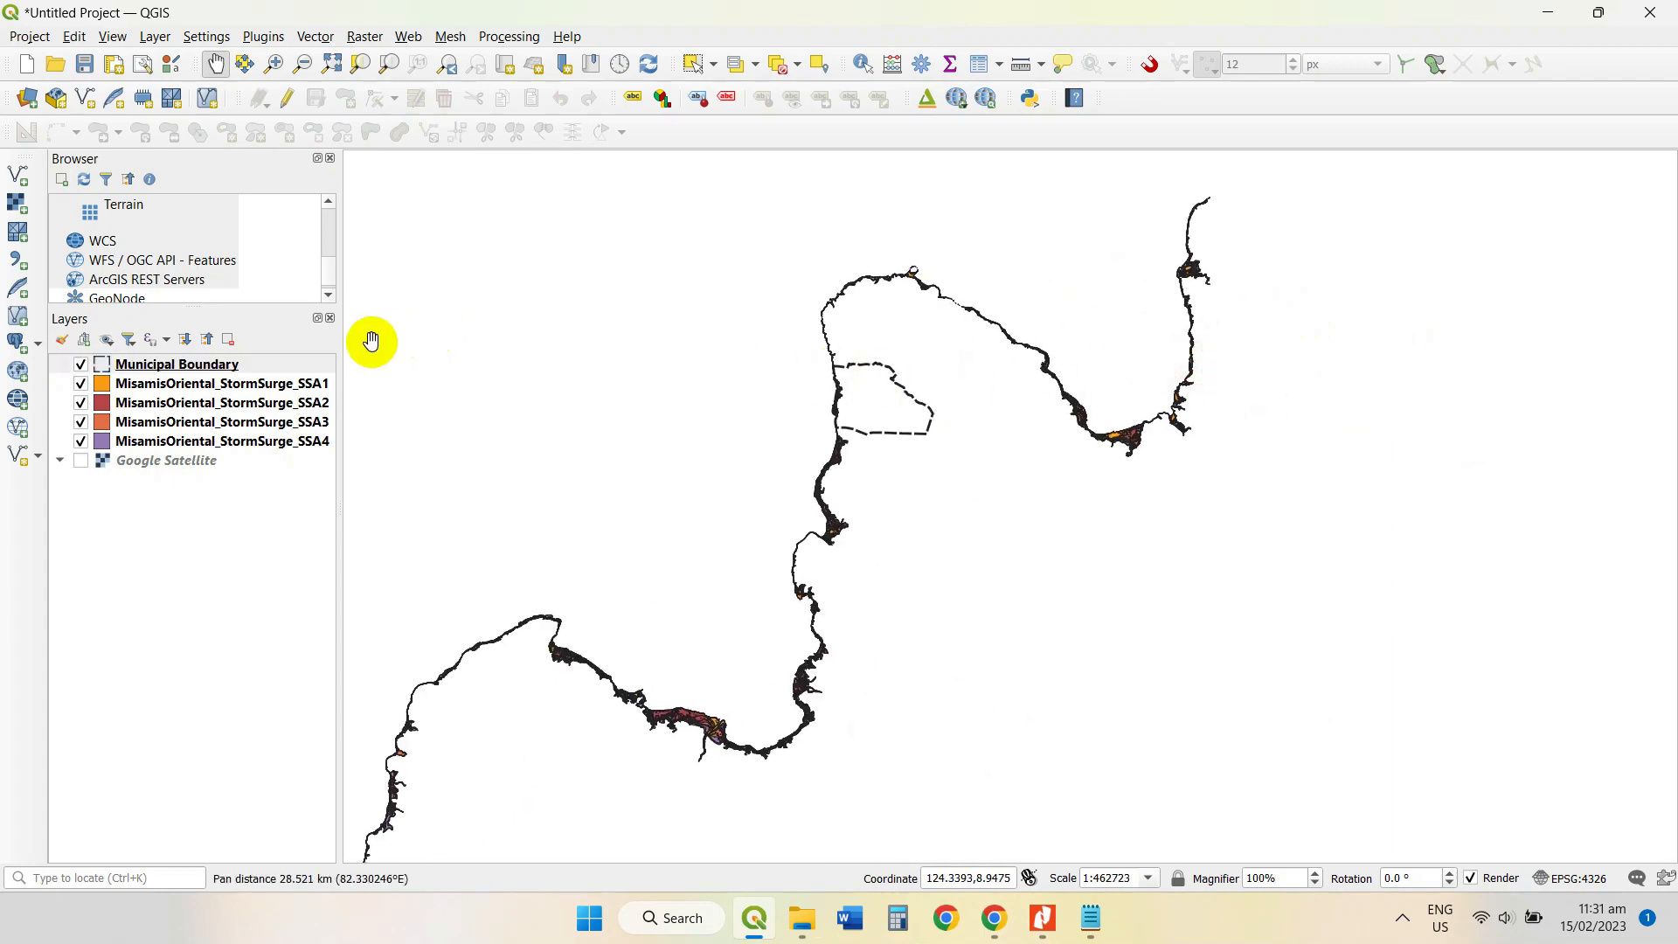
right_click(148, 362)
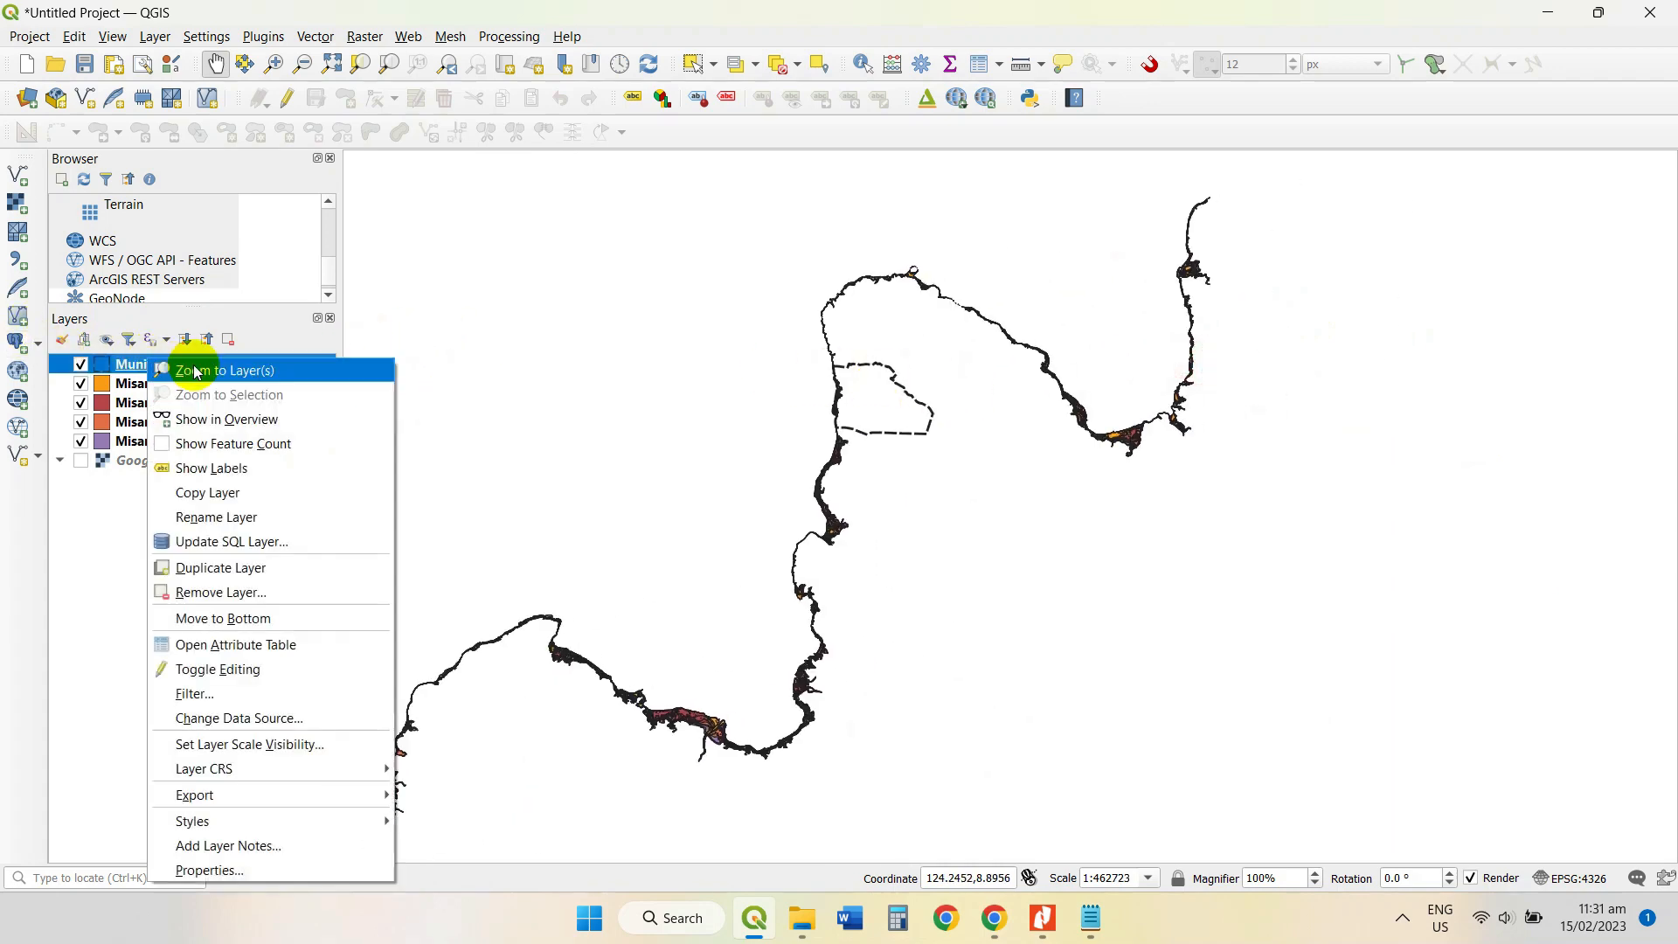
click(197, 374)
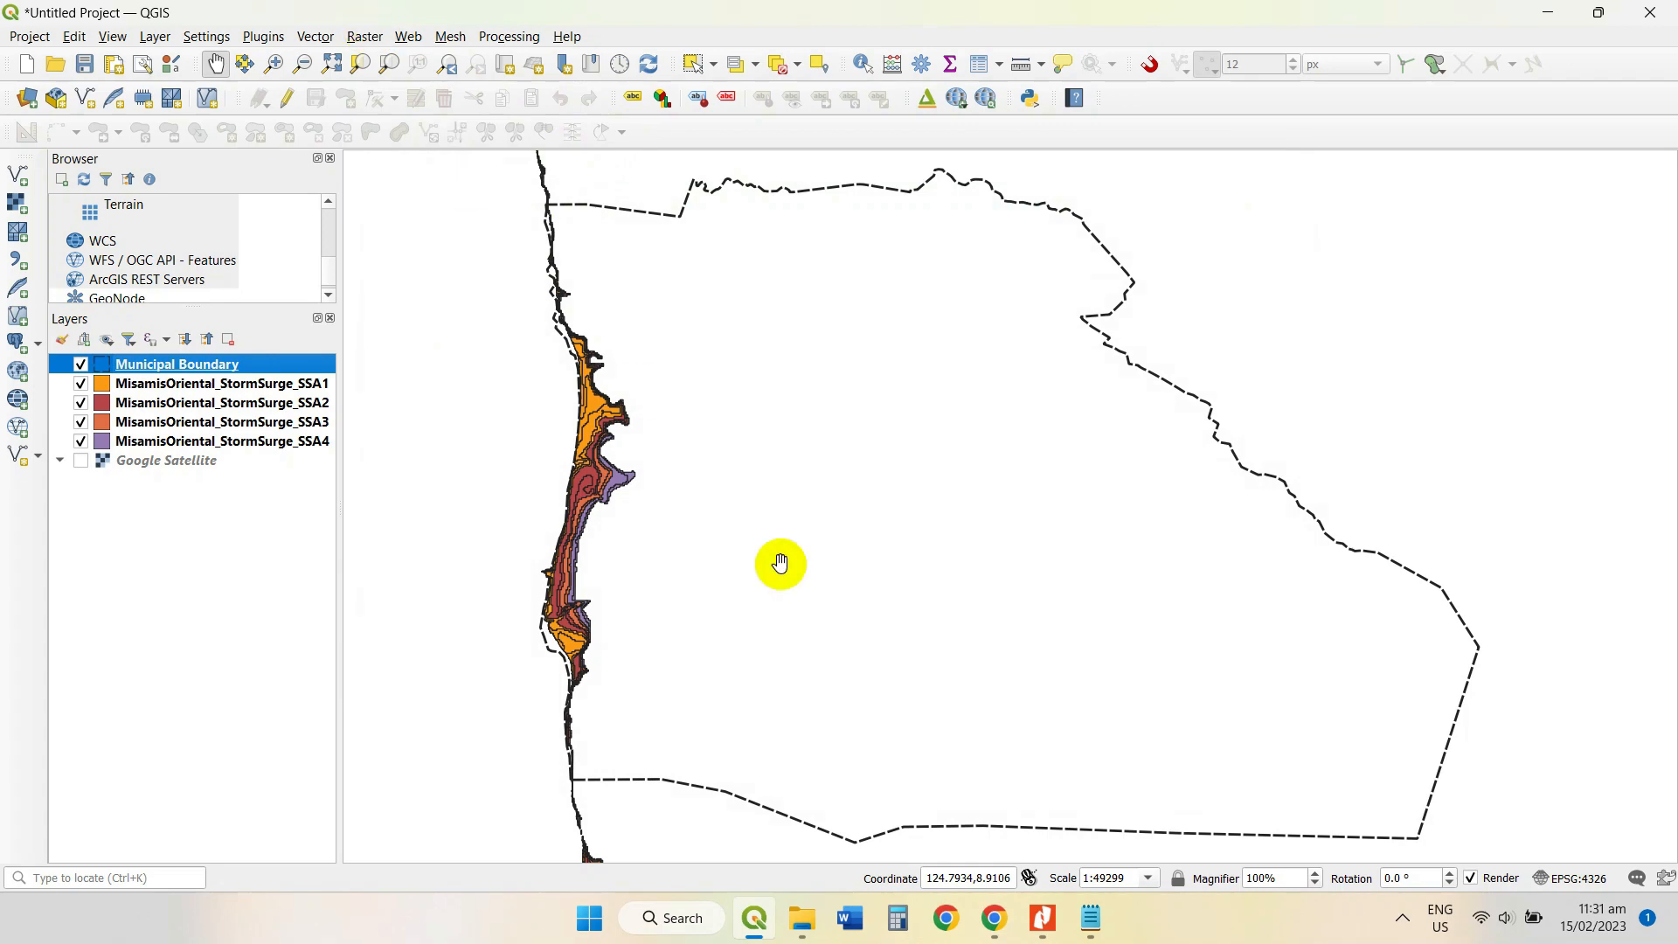
Review steps 10 and 11 of the Notepad notes on the Clip tool and its input and overlay layers, then minimize the notes.
click(1093, 918)
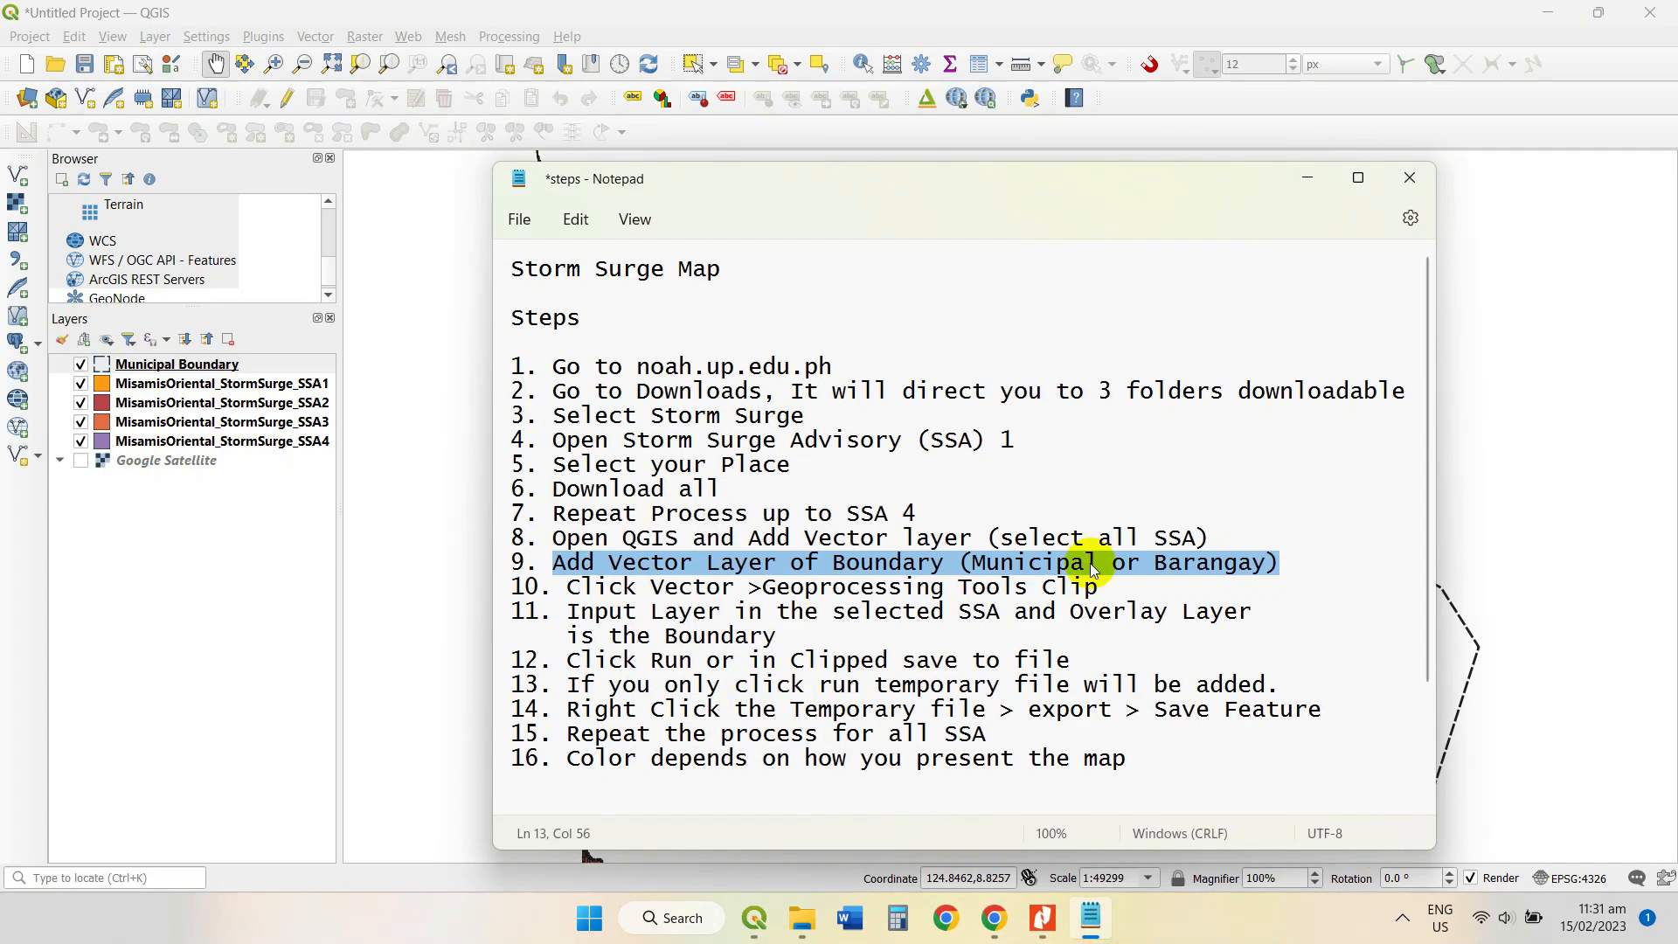
click(566, 584)
drag(566, 584, 1073, 591)
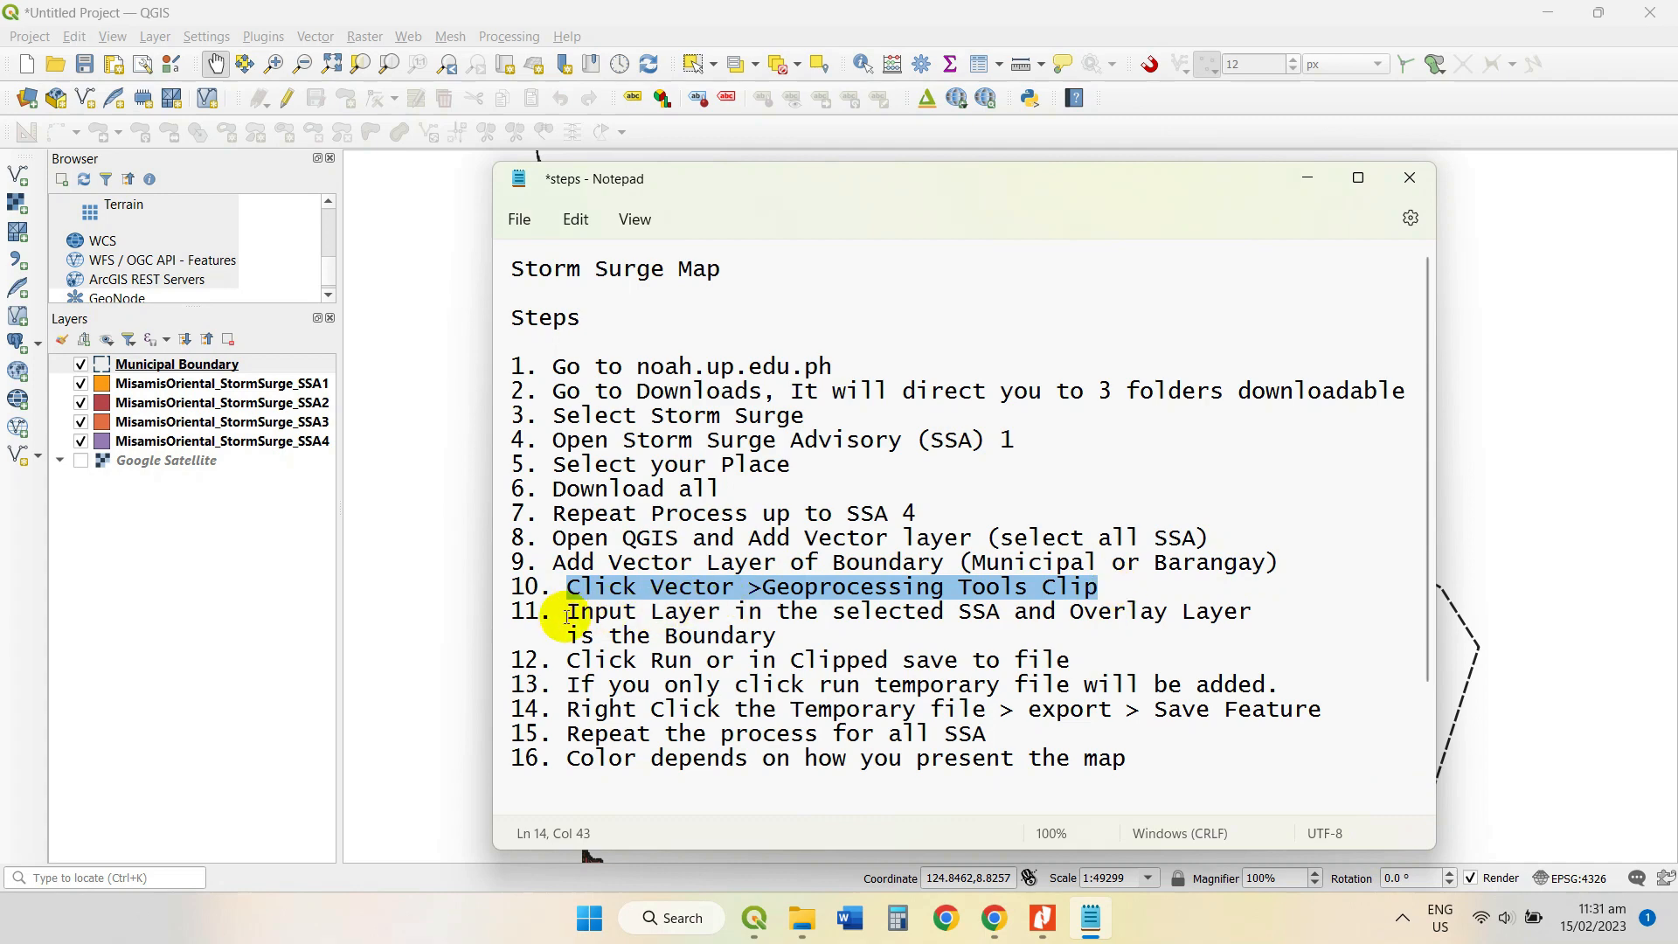
drag(568, 614, 1241, 629)
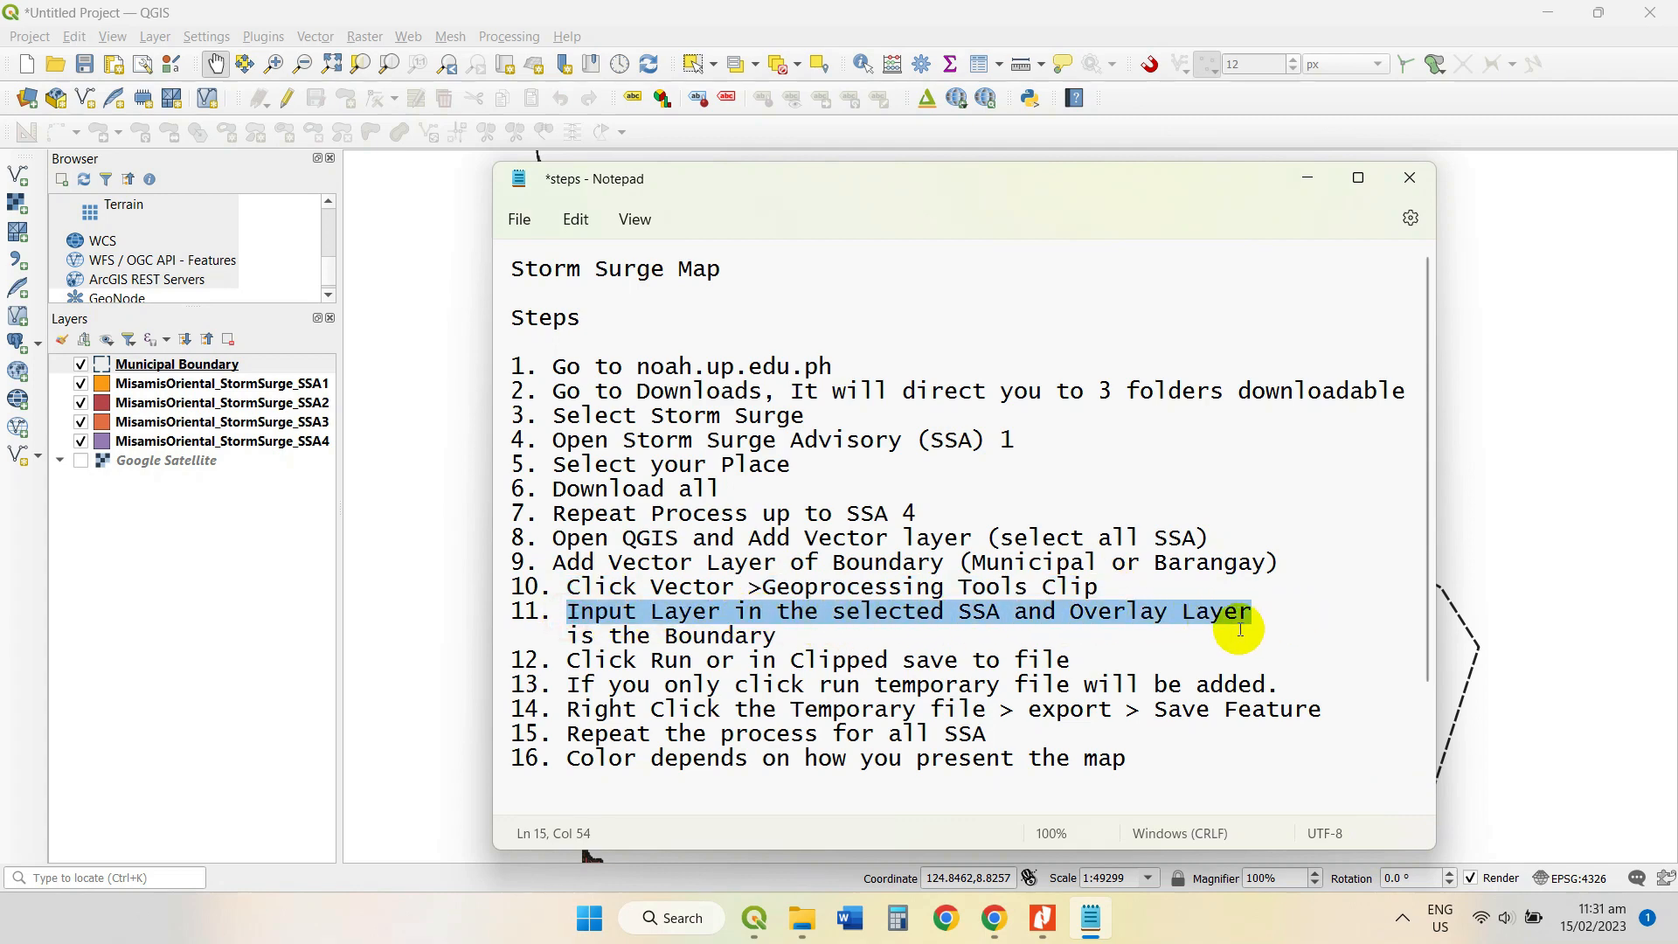
drag(570, 635, 773, 639)
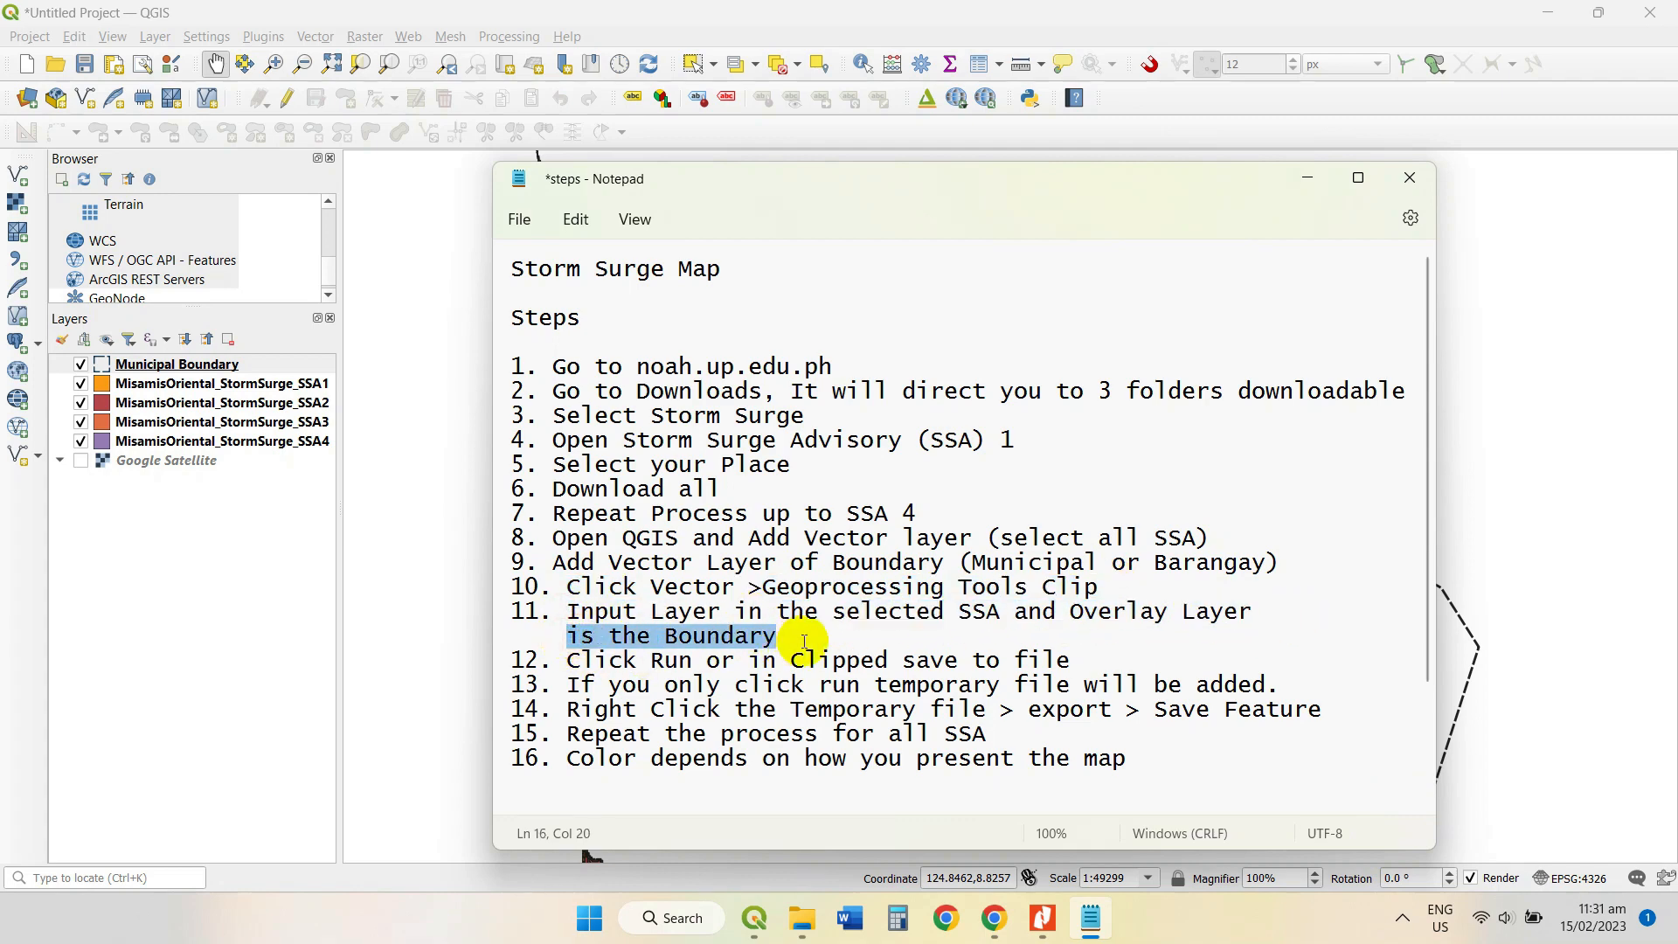
click(1307, 177)
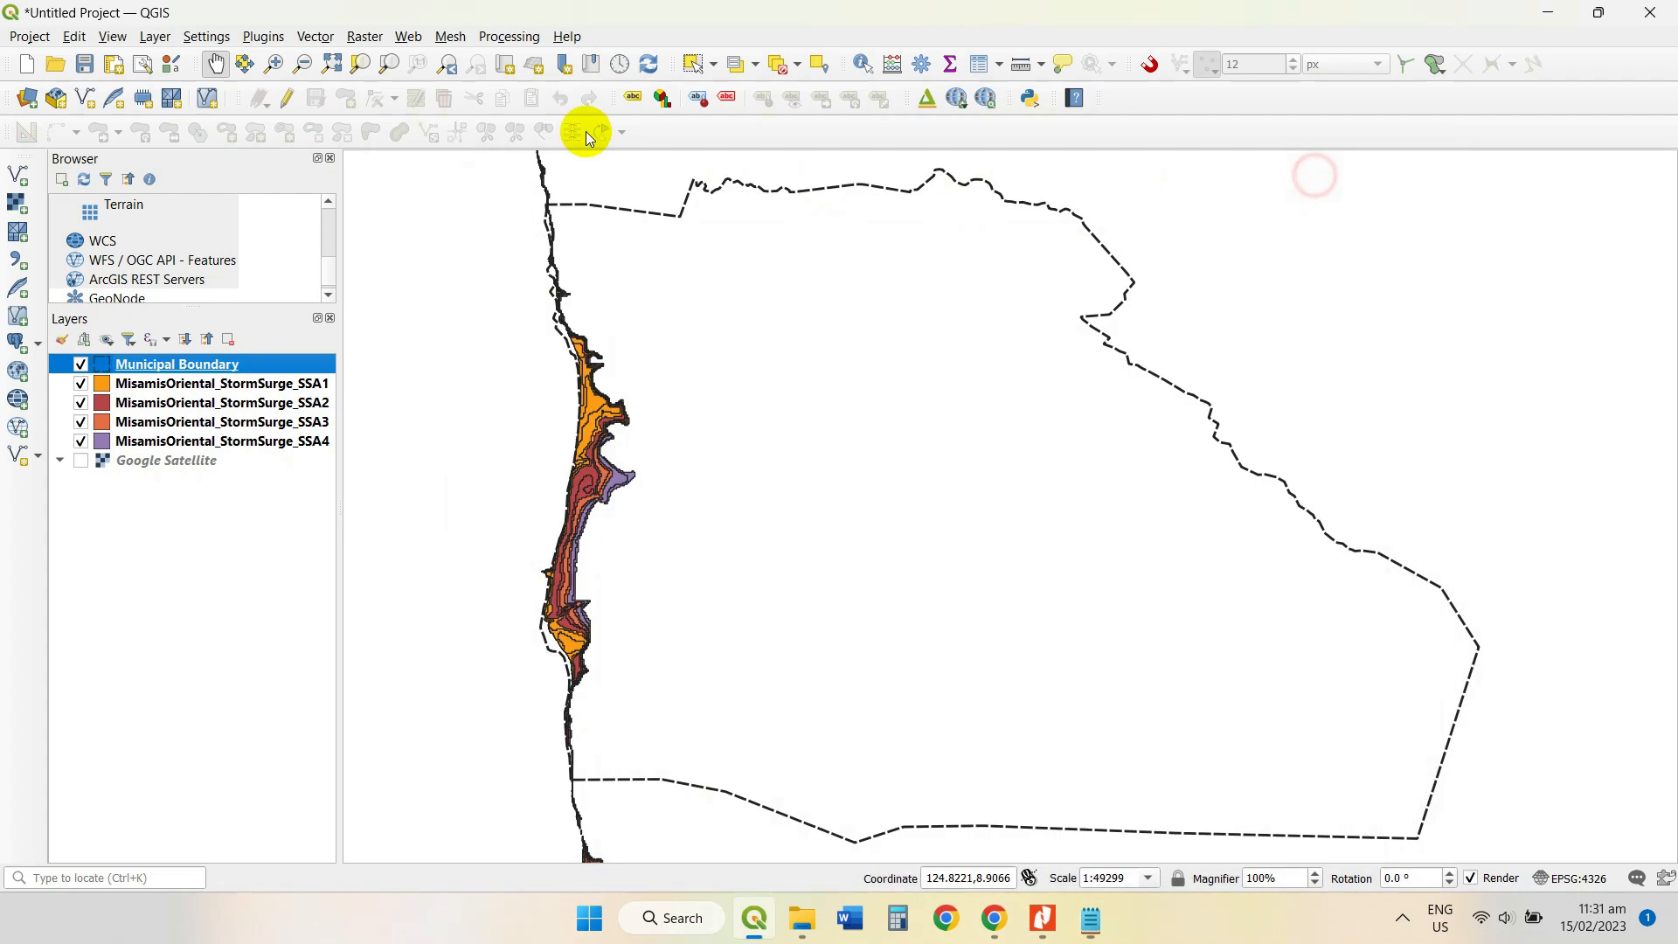
Set up the Clip geoprocessing tool with MisamisOriental_StormSurge_SSA1 as input layer and Municipal Boundary as overlay layer.
click(314, 36)
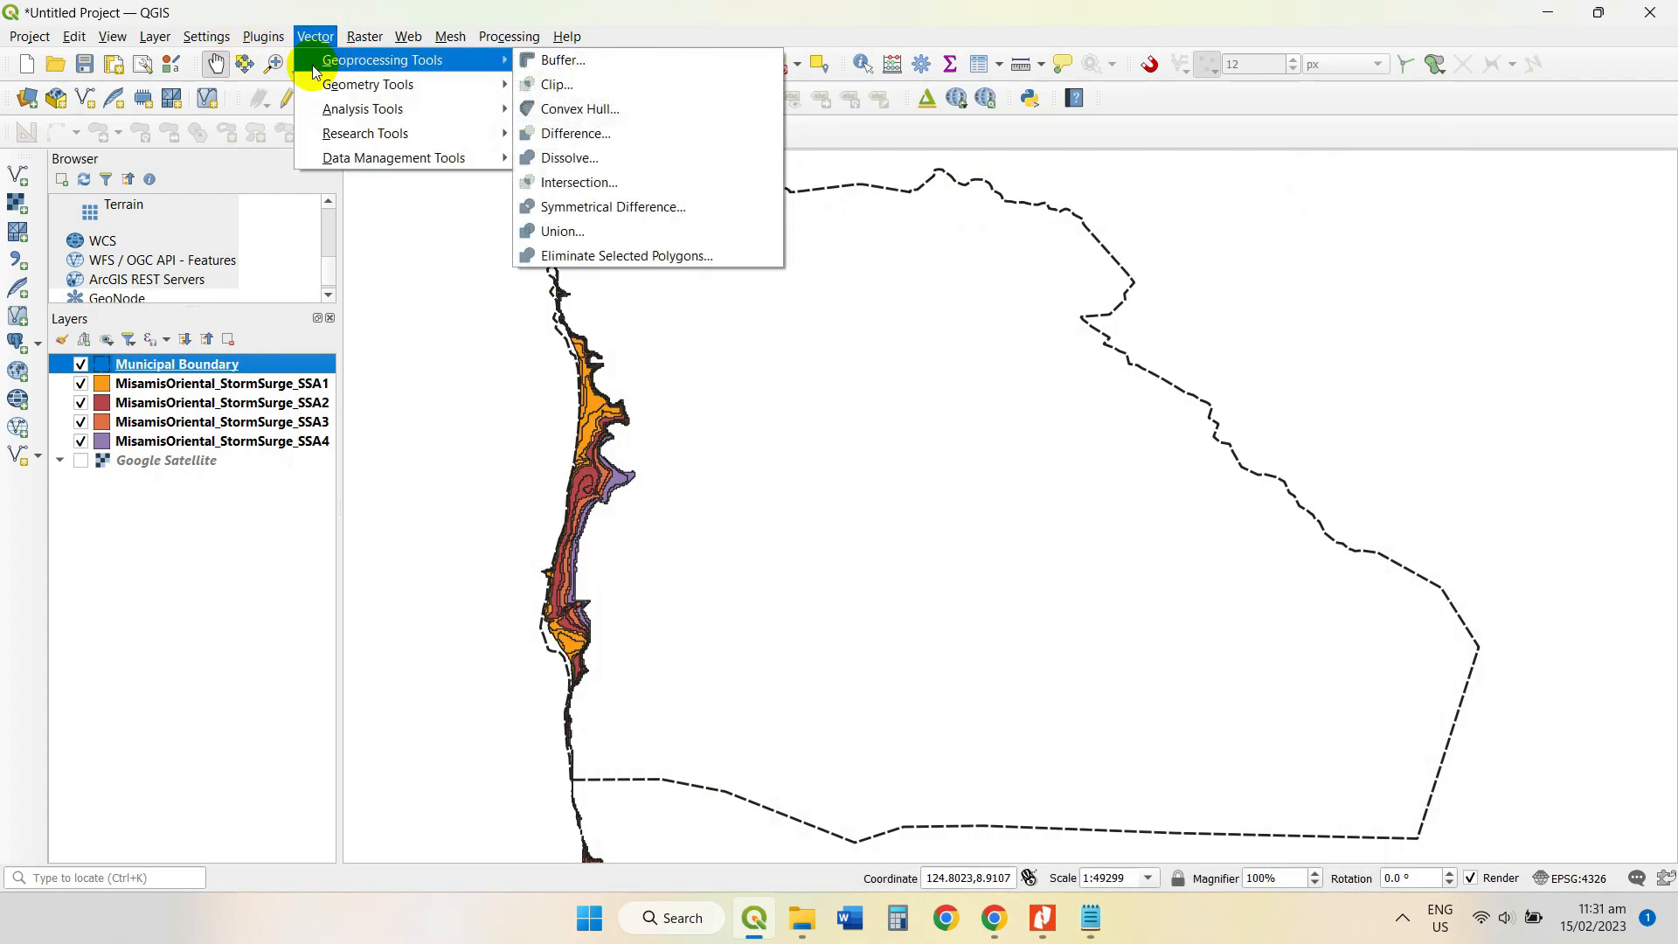
mouse_move(393, 60)
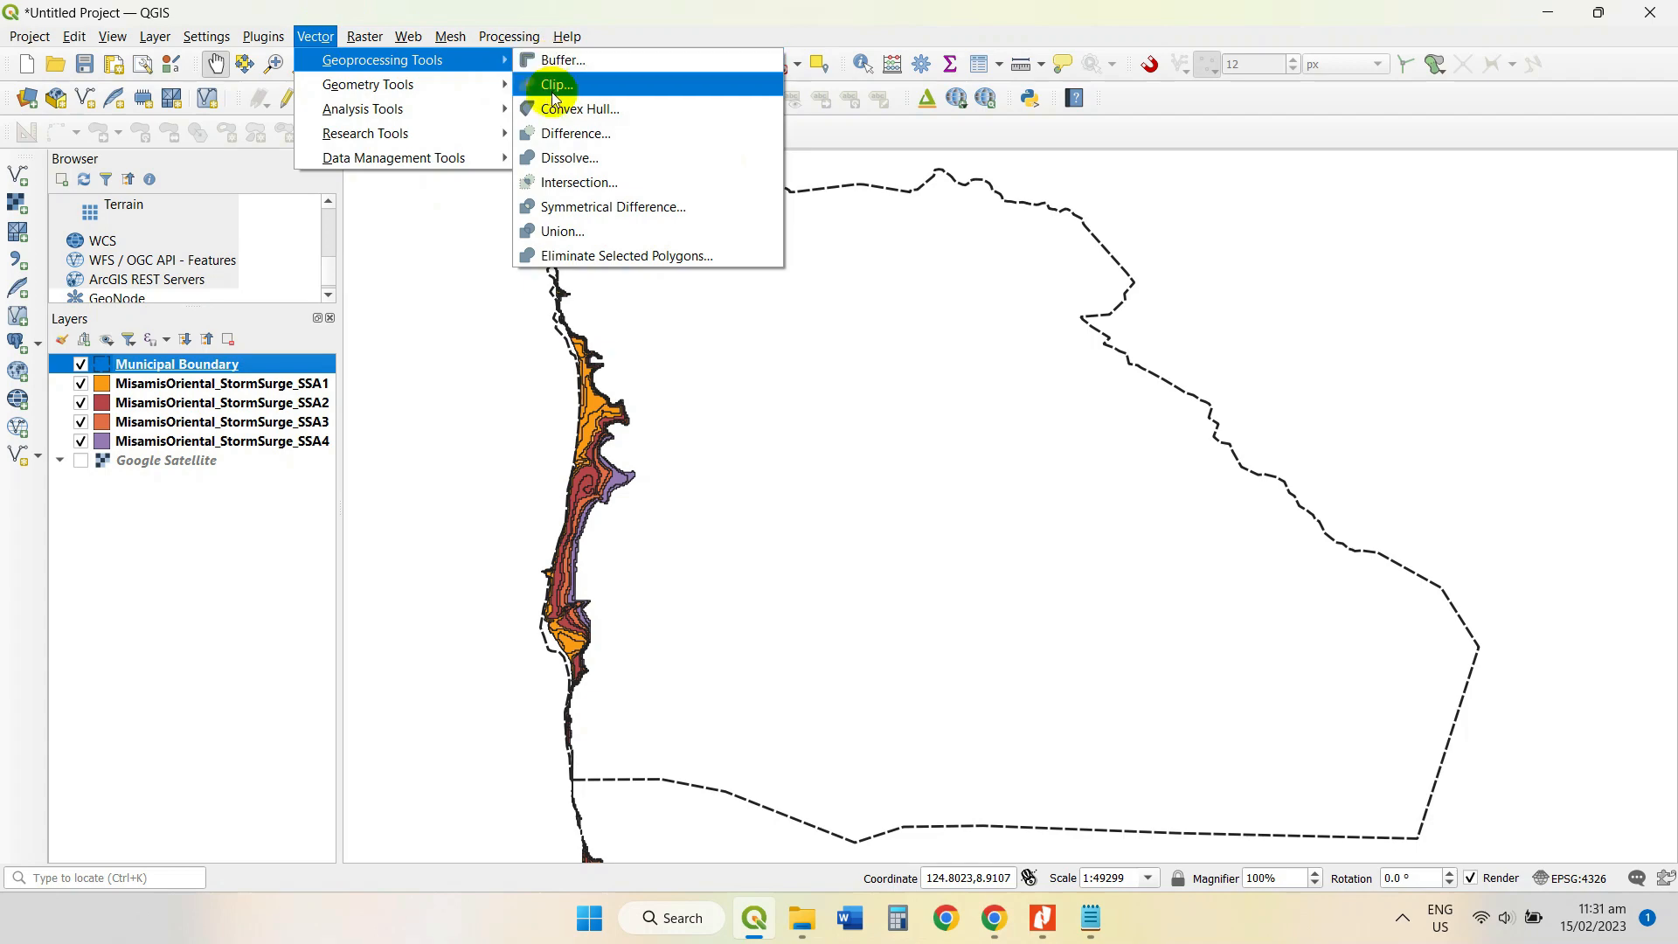
click(559, 88)
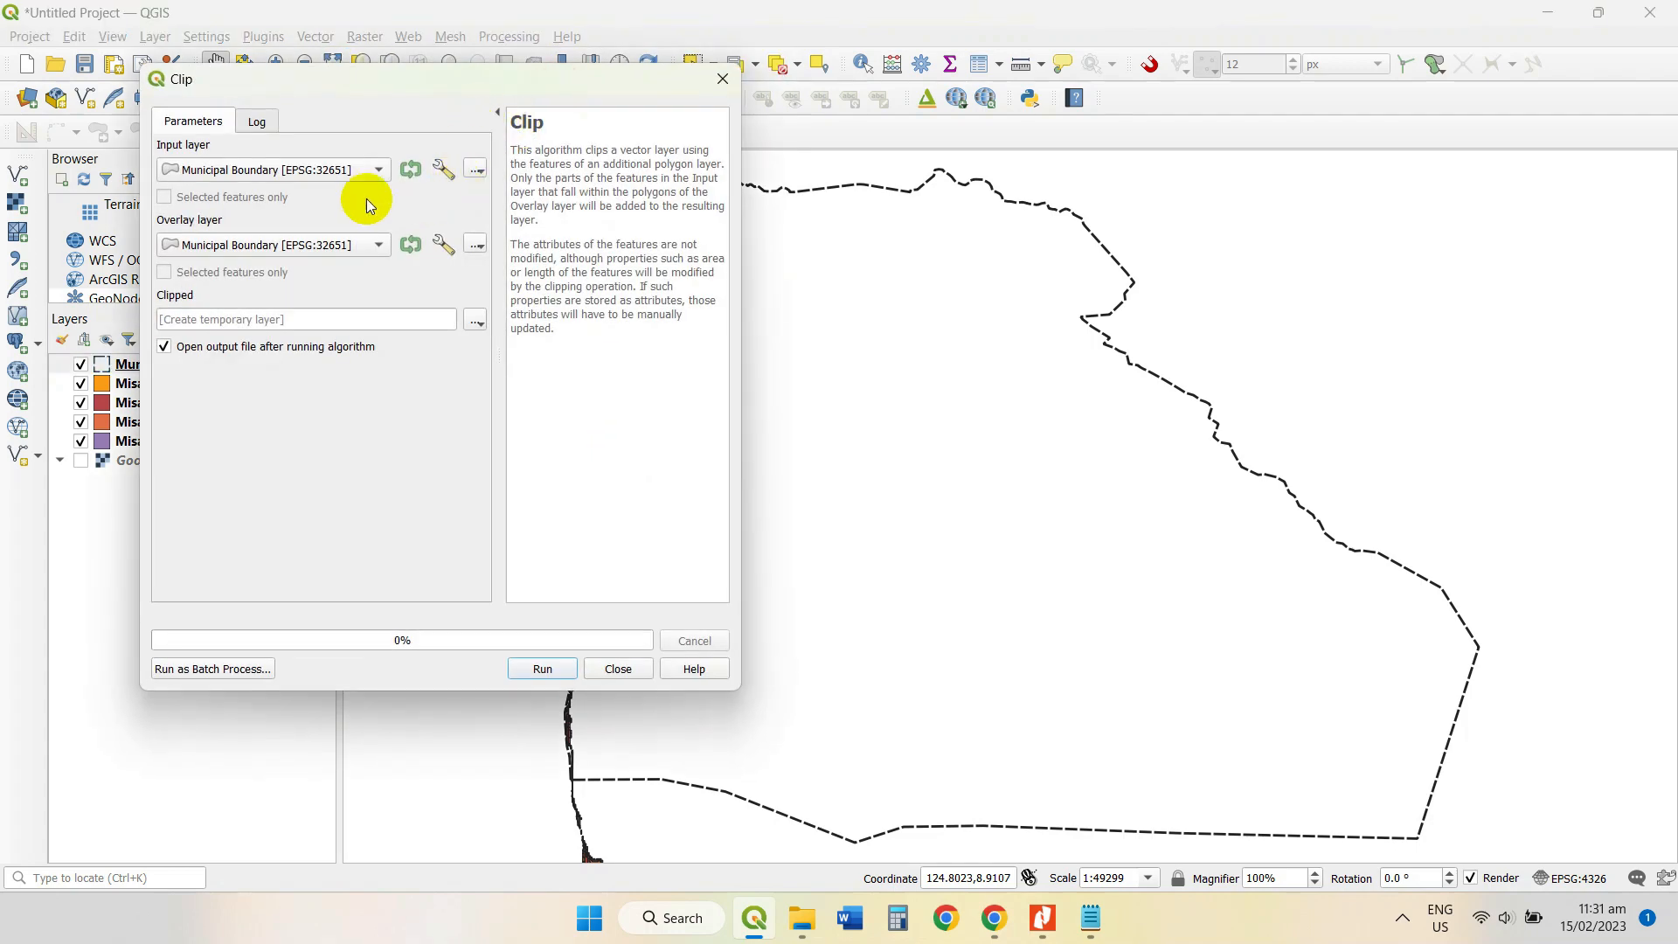
click(381, 168)
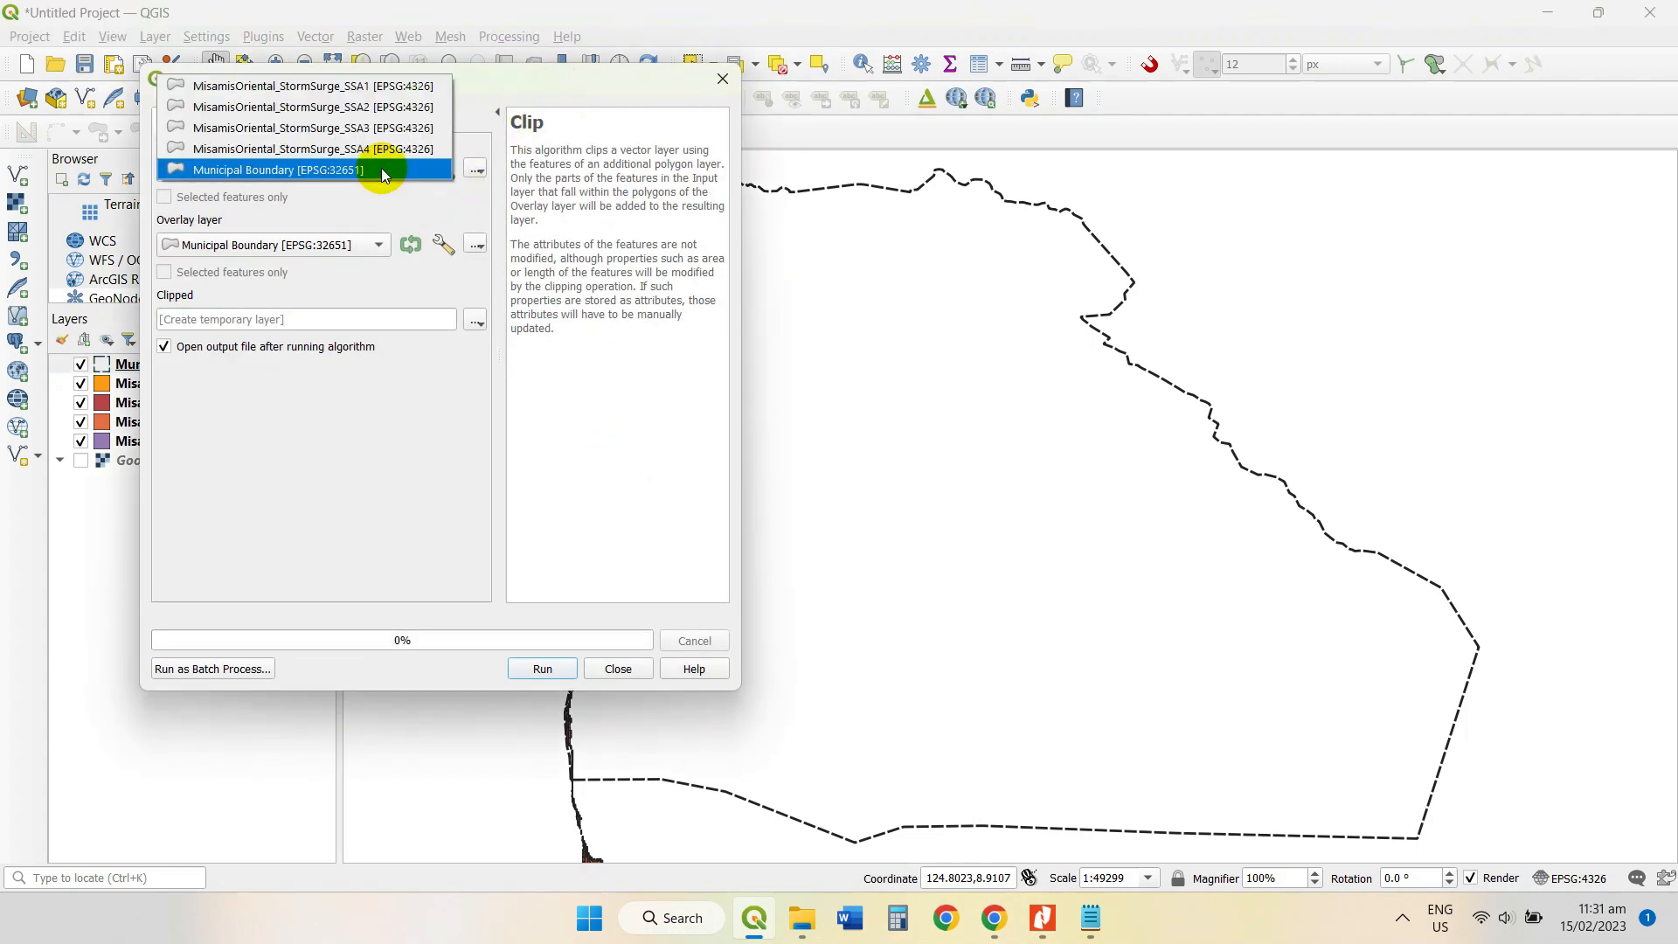
click(350, 85)
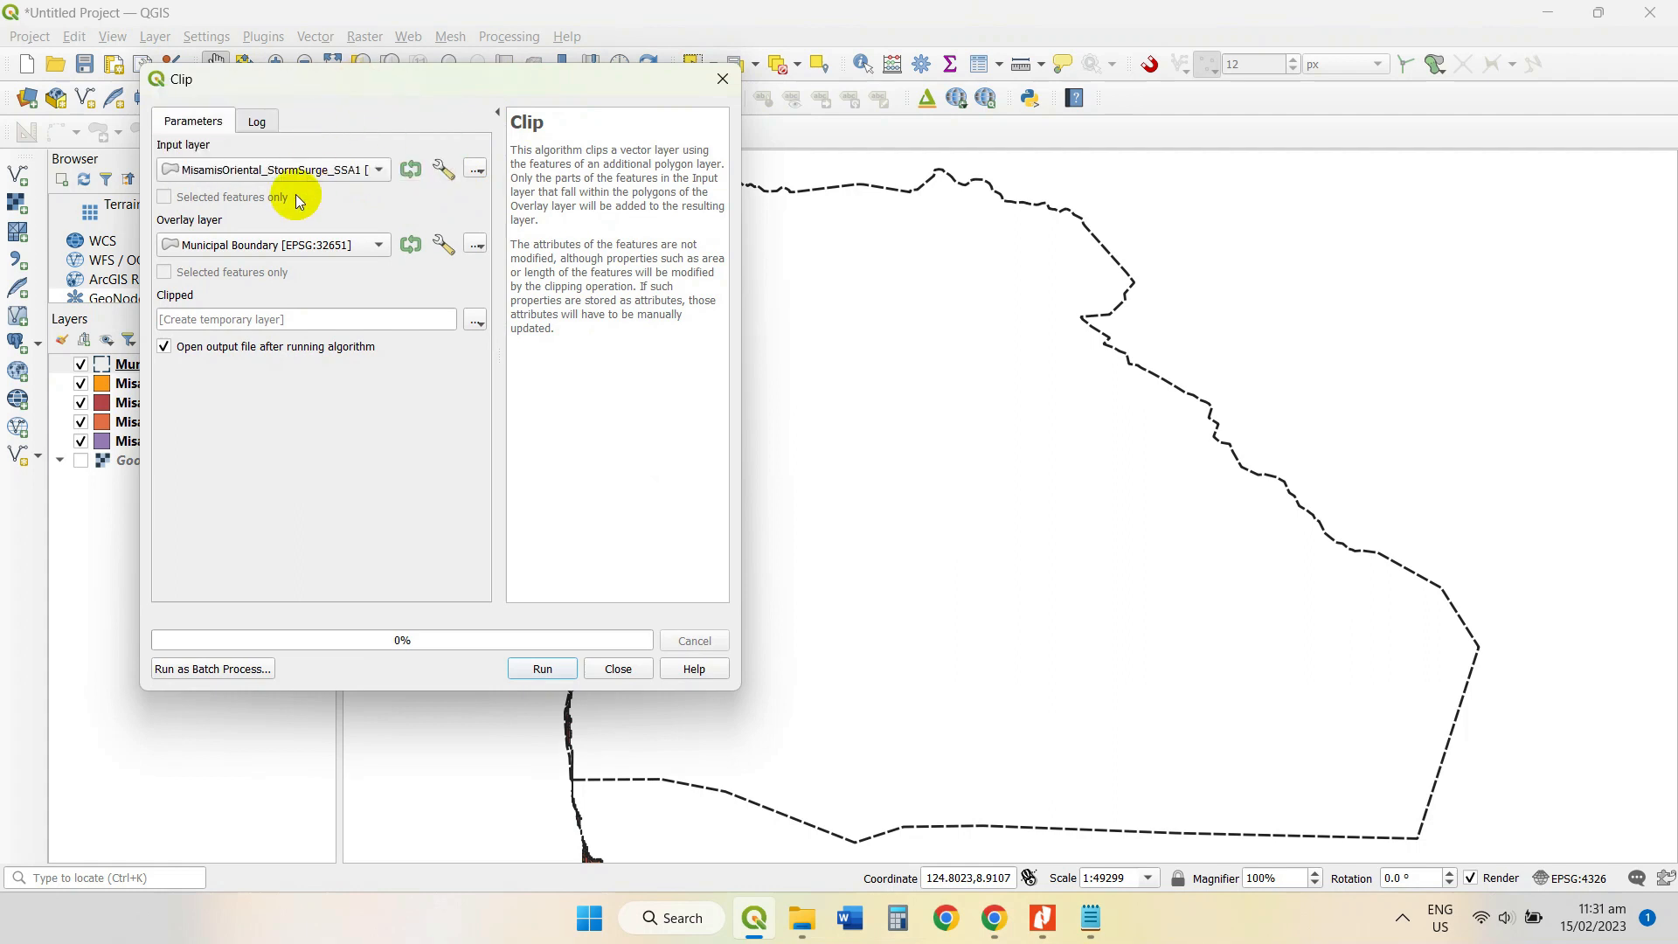
click(385, 251)
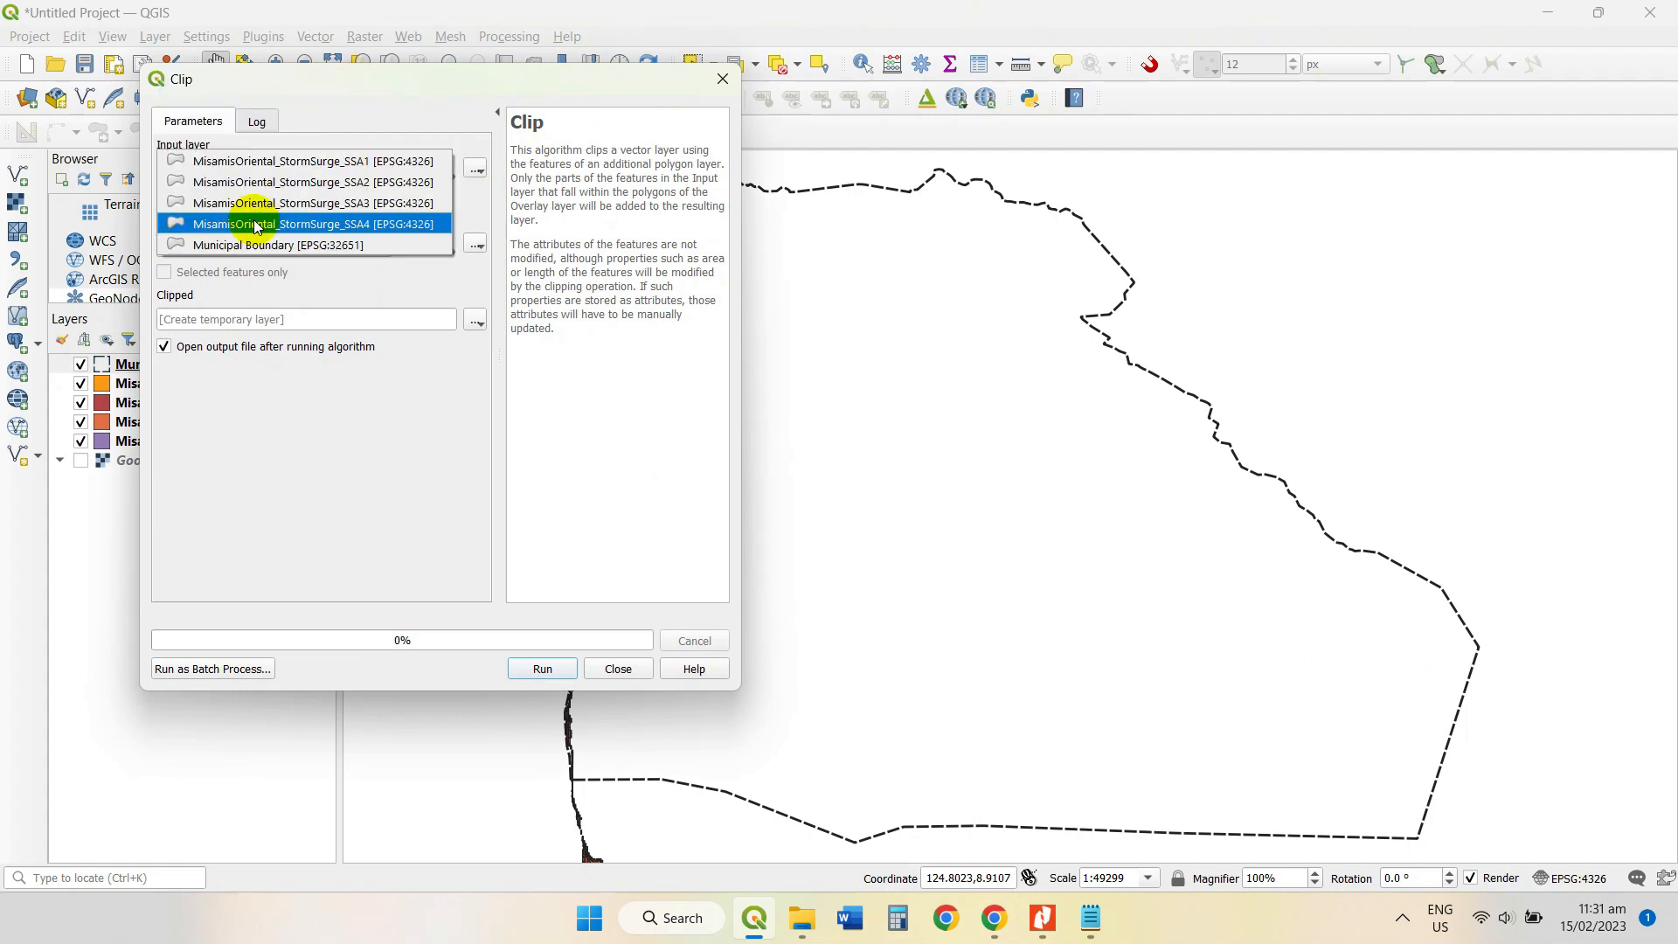
click(375, 204)
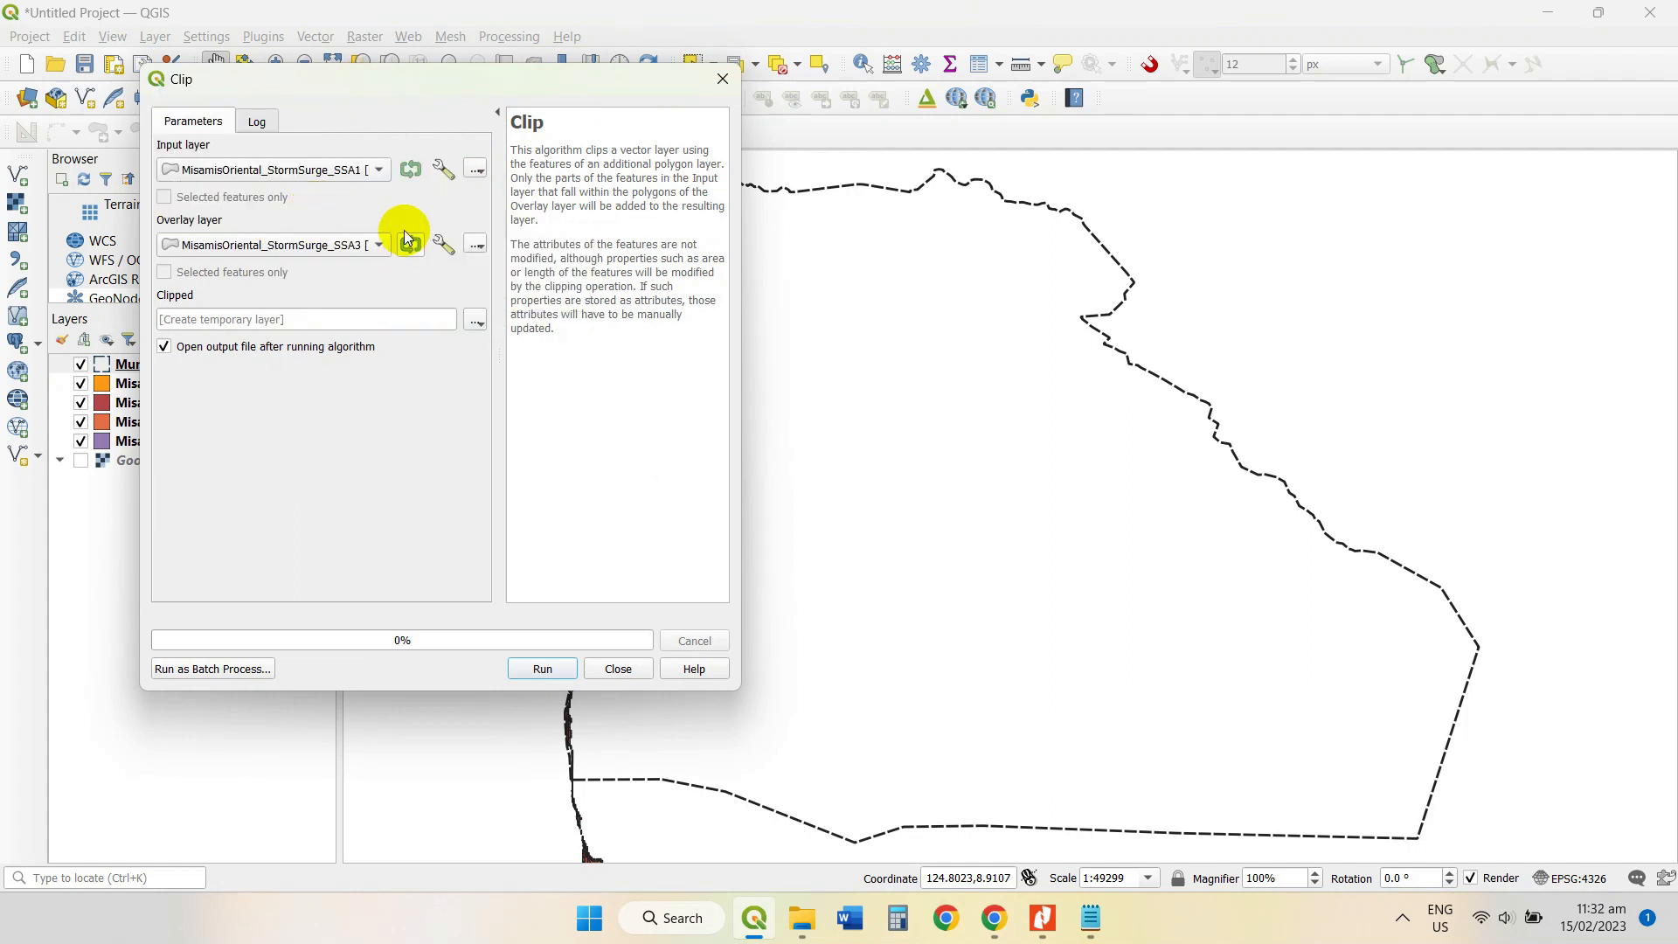
click(381, 252)
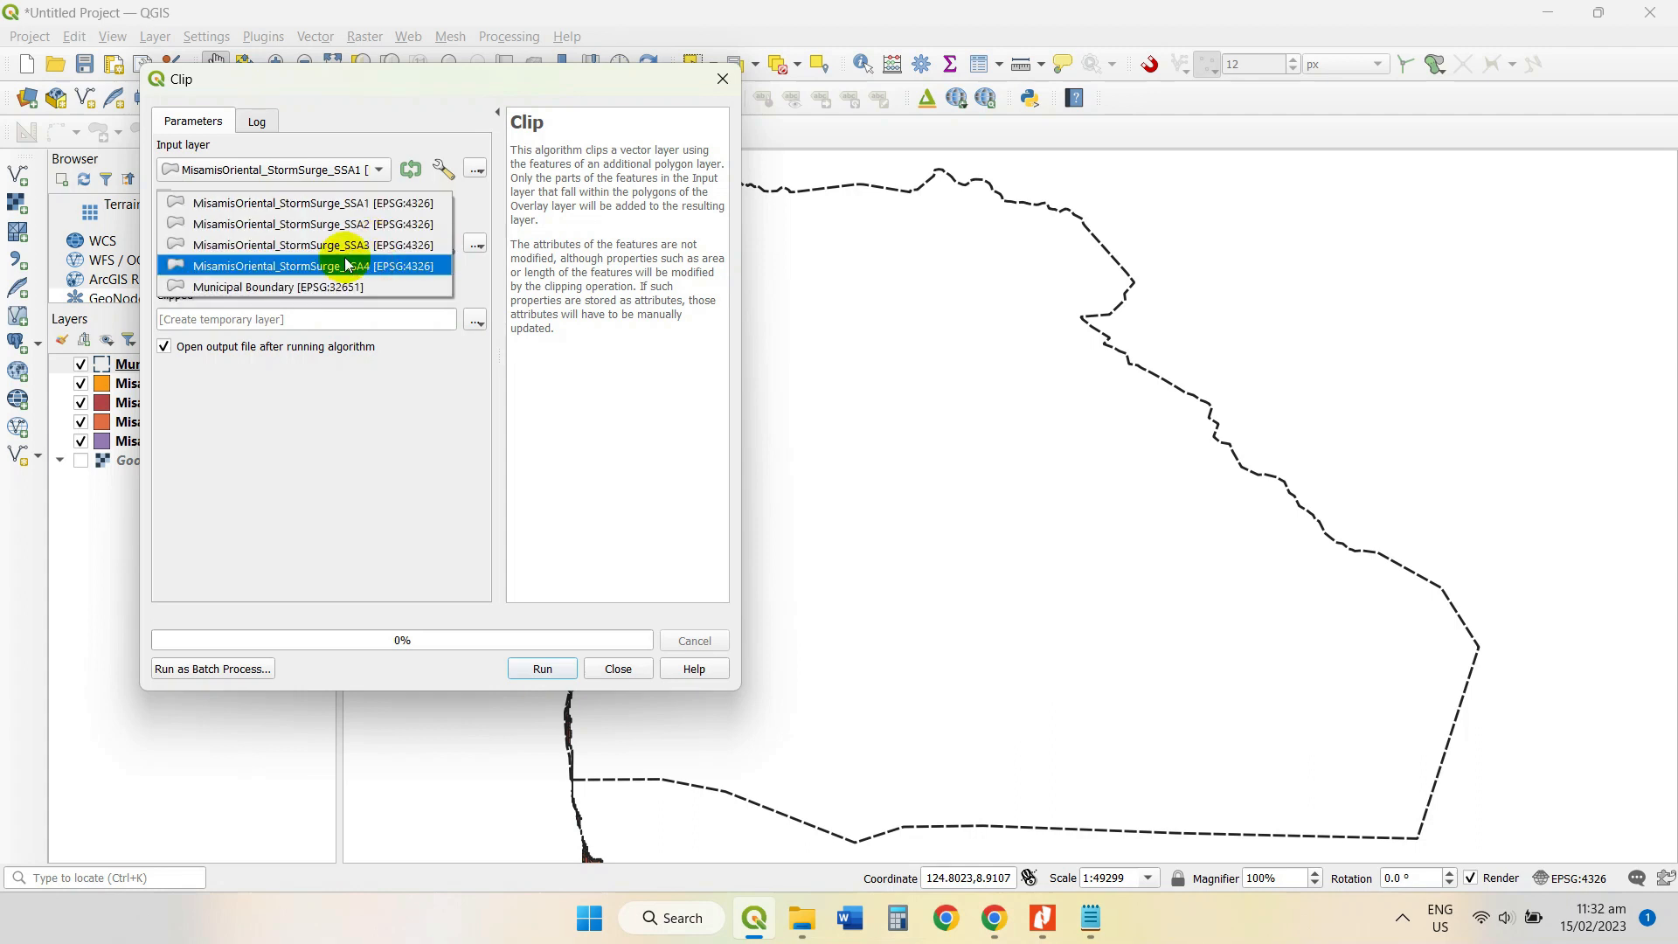
click(305, 287)
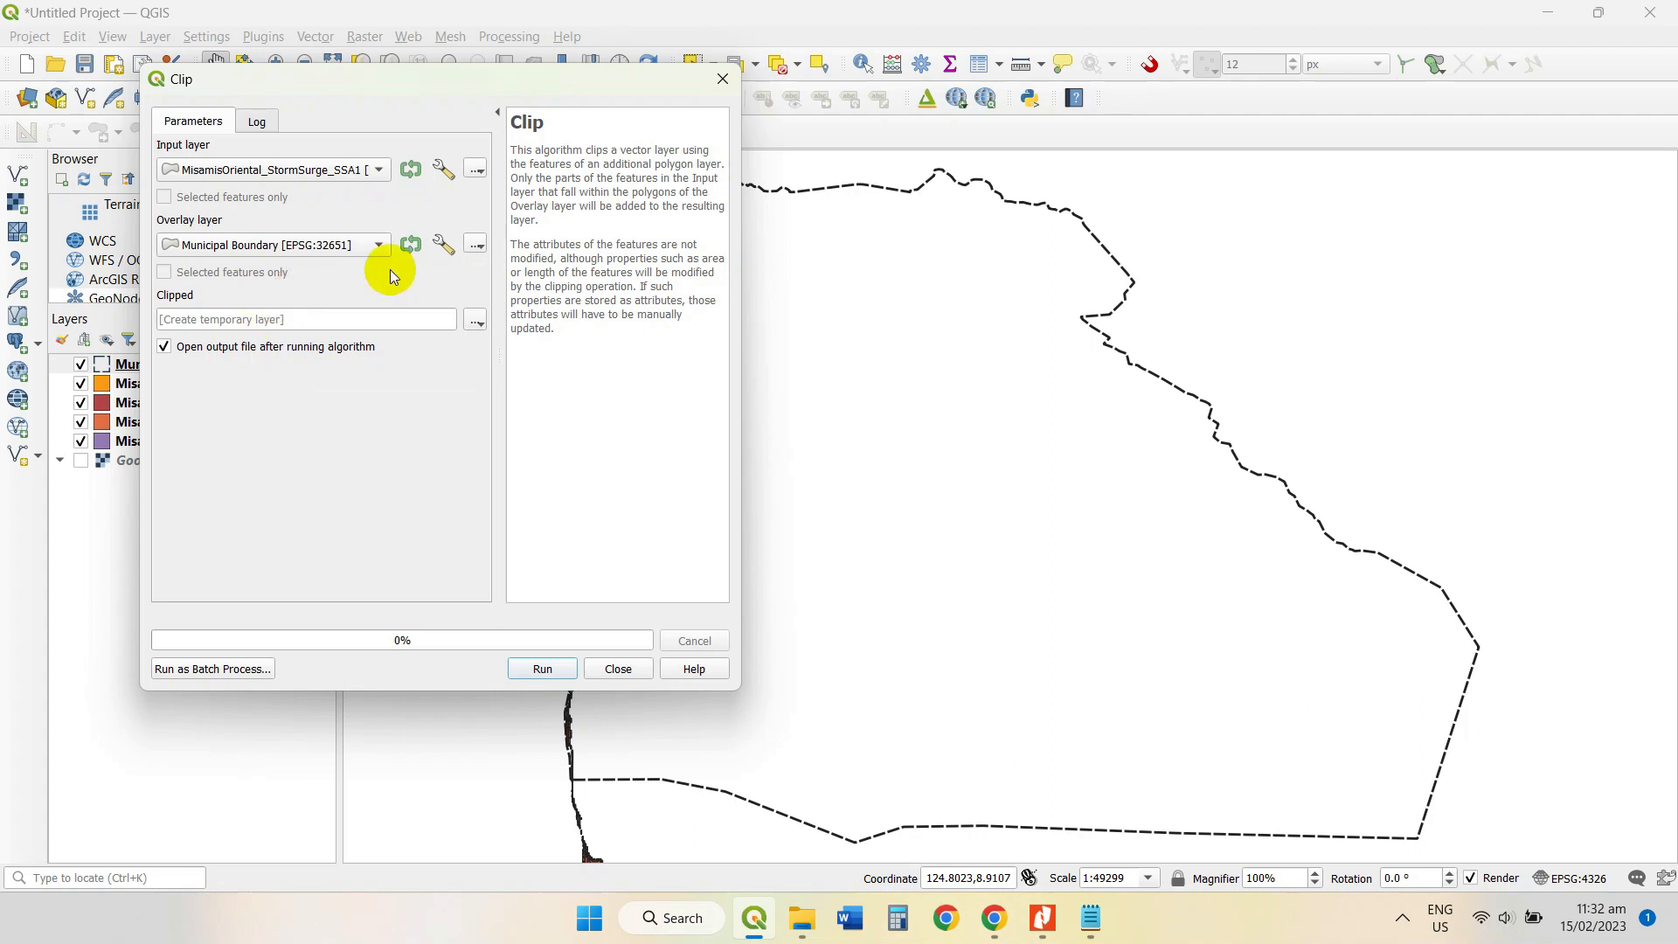
Change the clip input to MisamisOriental_StormSurge_SSA3, run the clip to a temporary layer and close the tool.
click(381, 169)
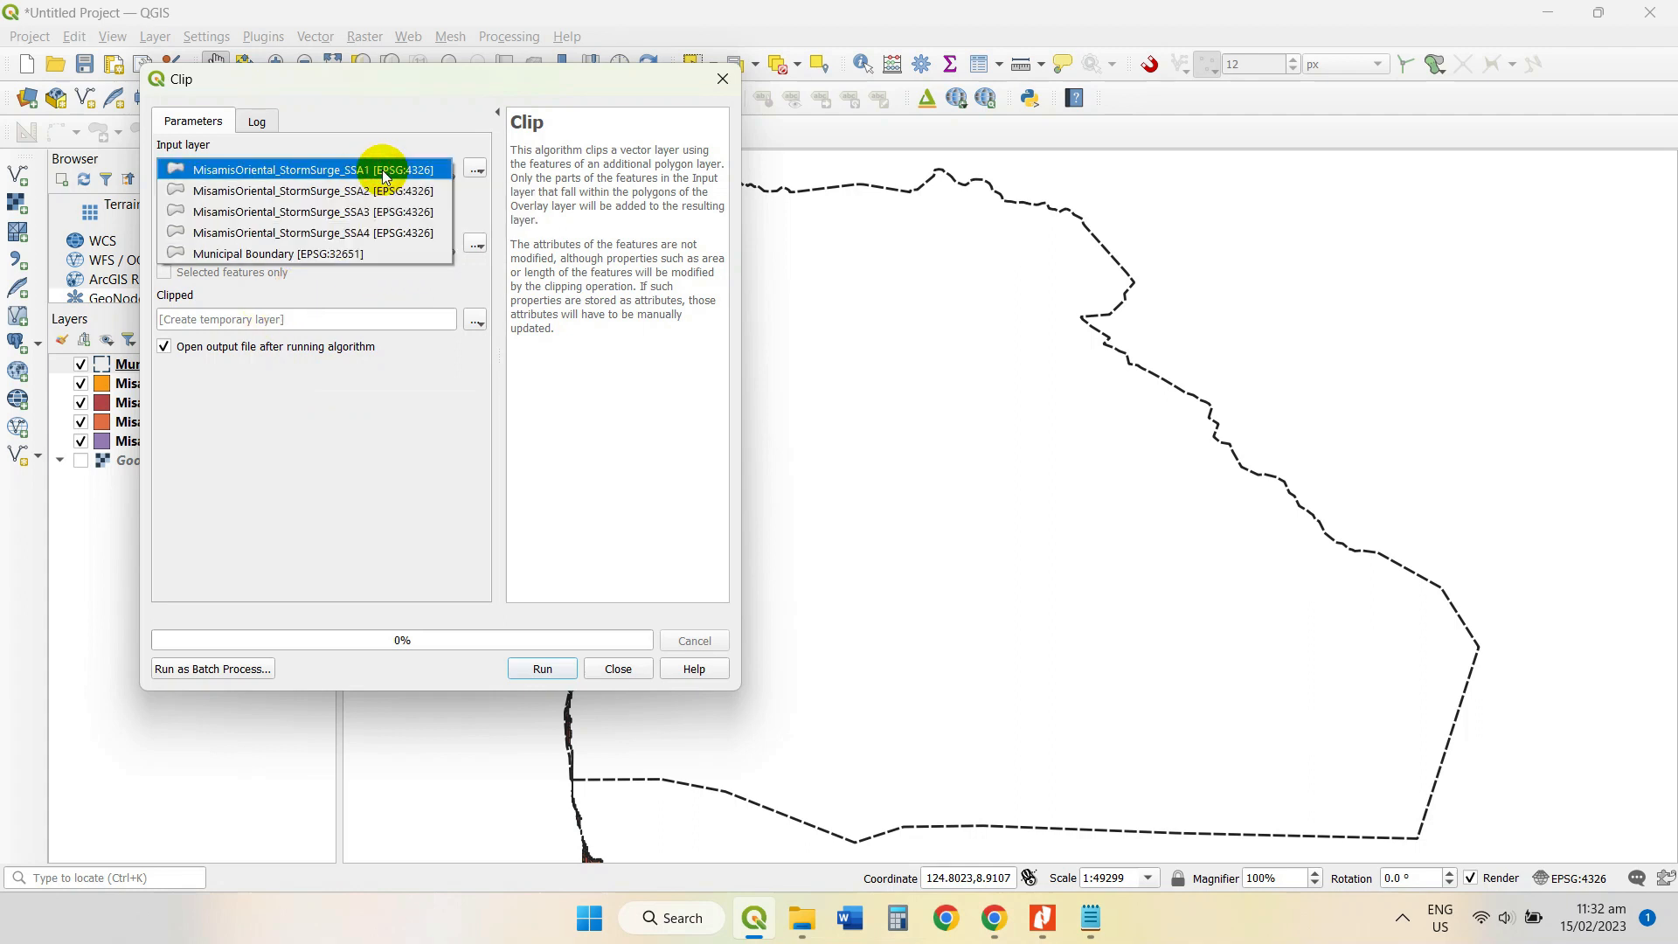
click(368, 221)
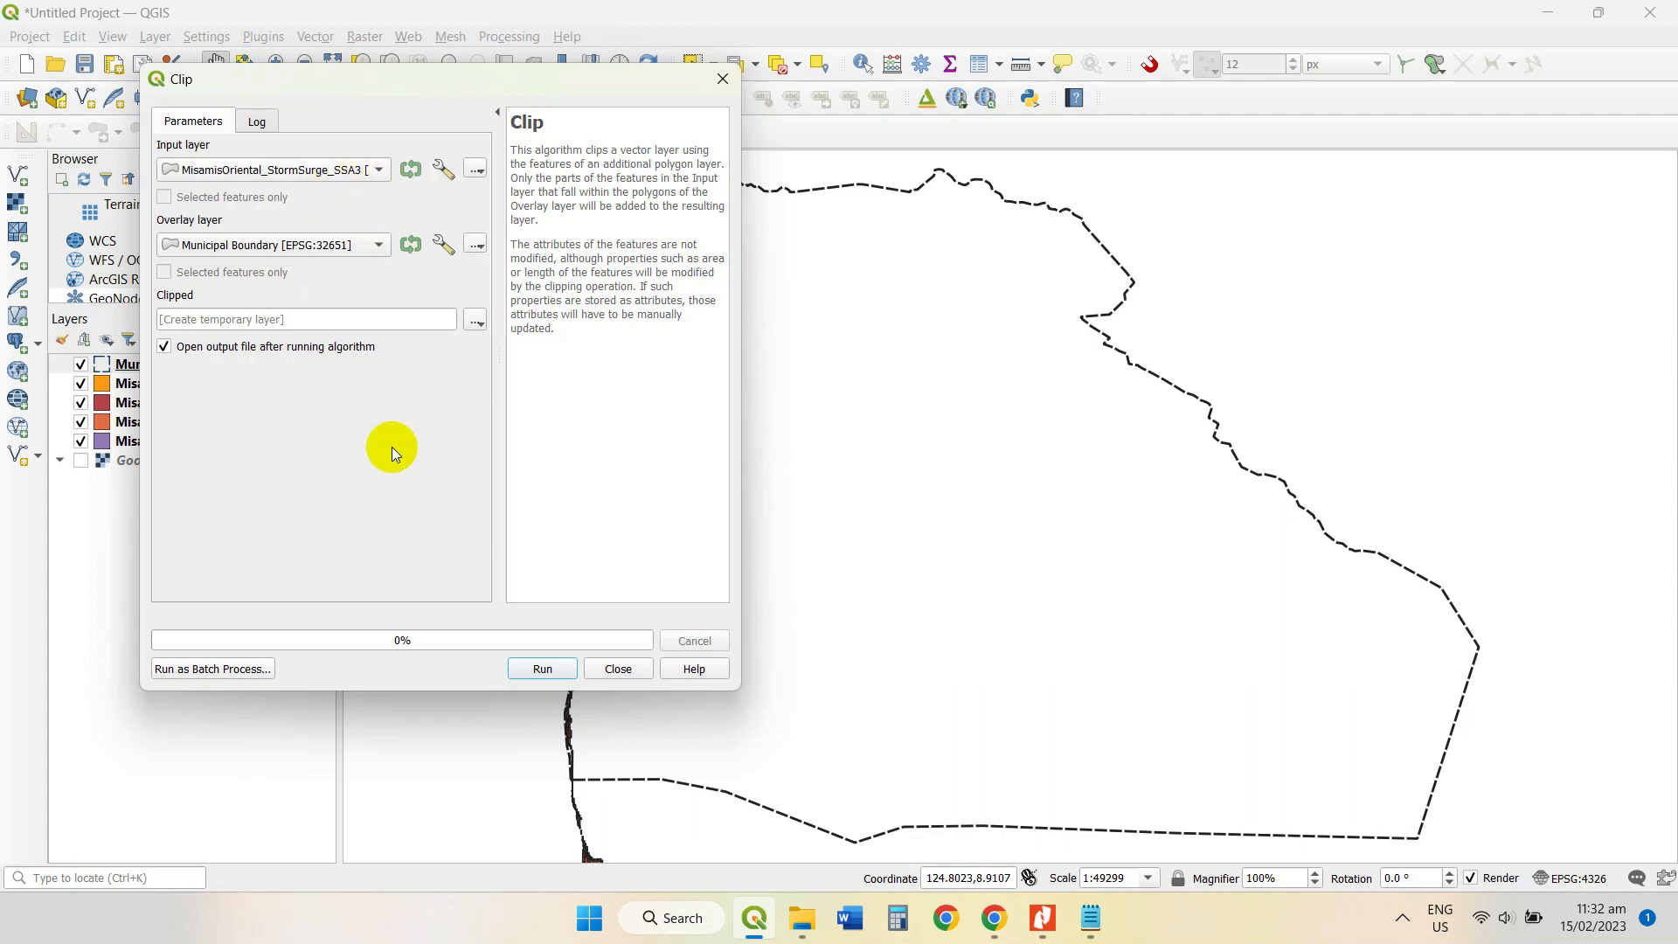
click(547, 669)
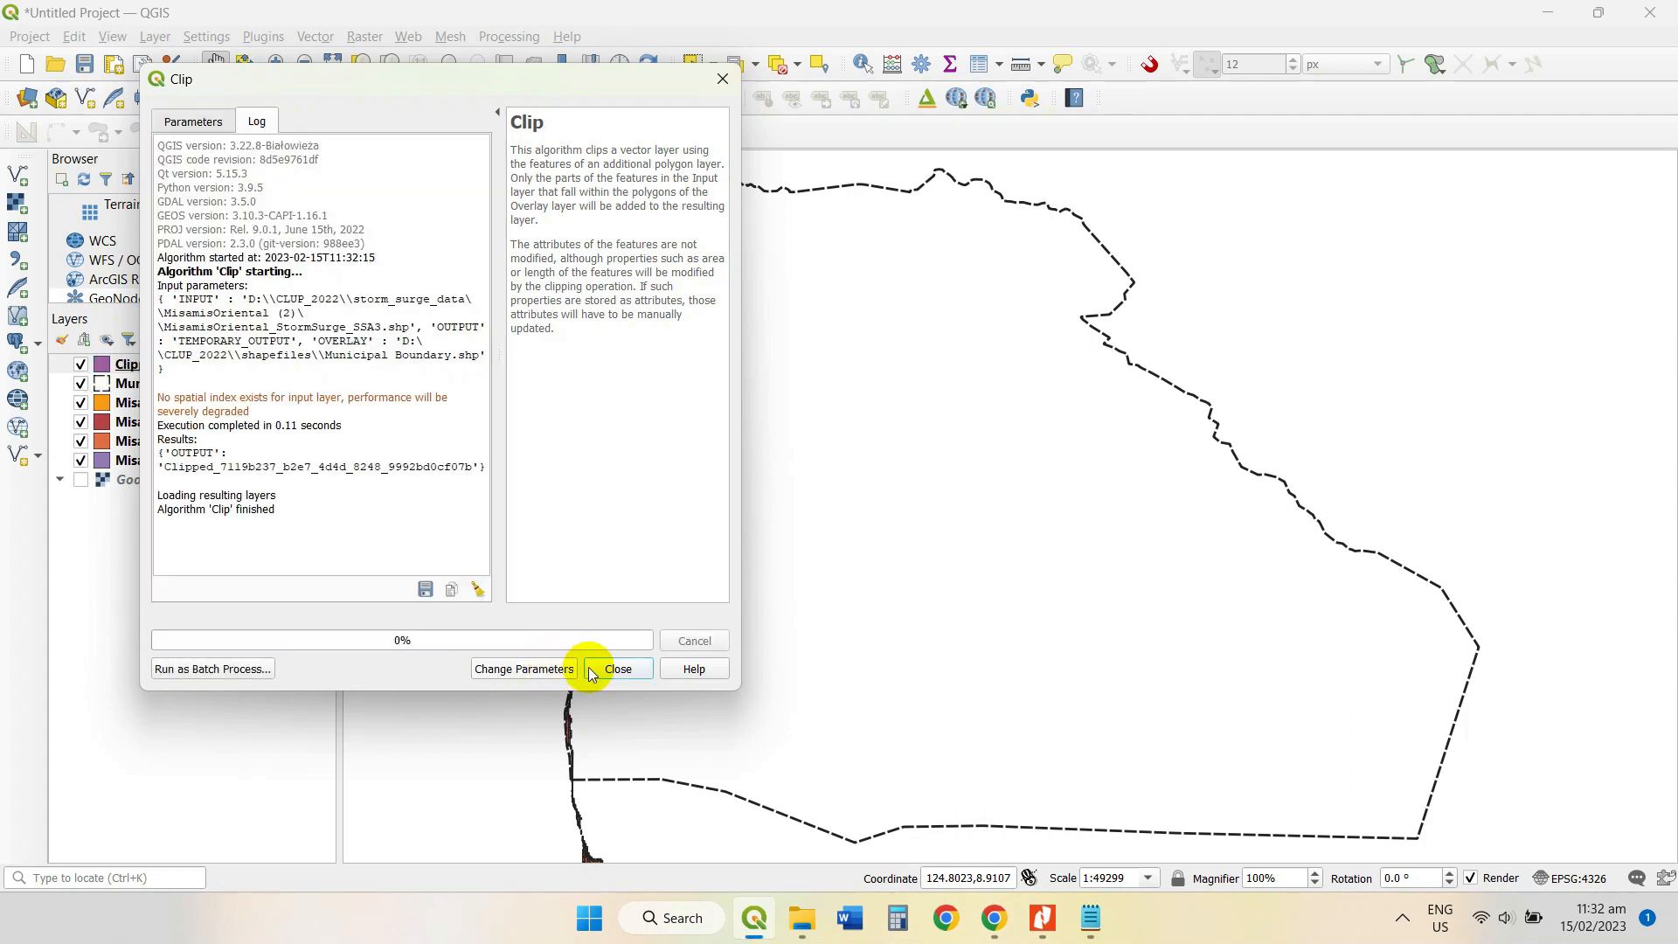
click(627, 667)
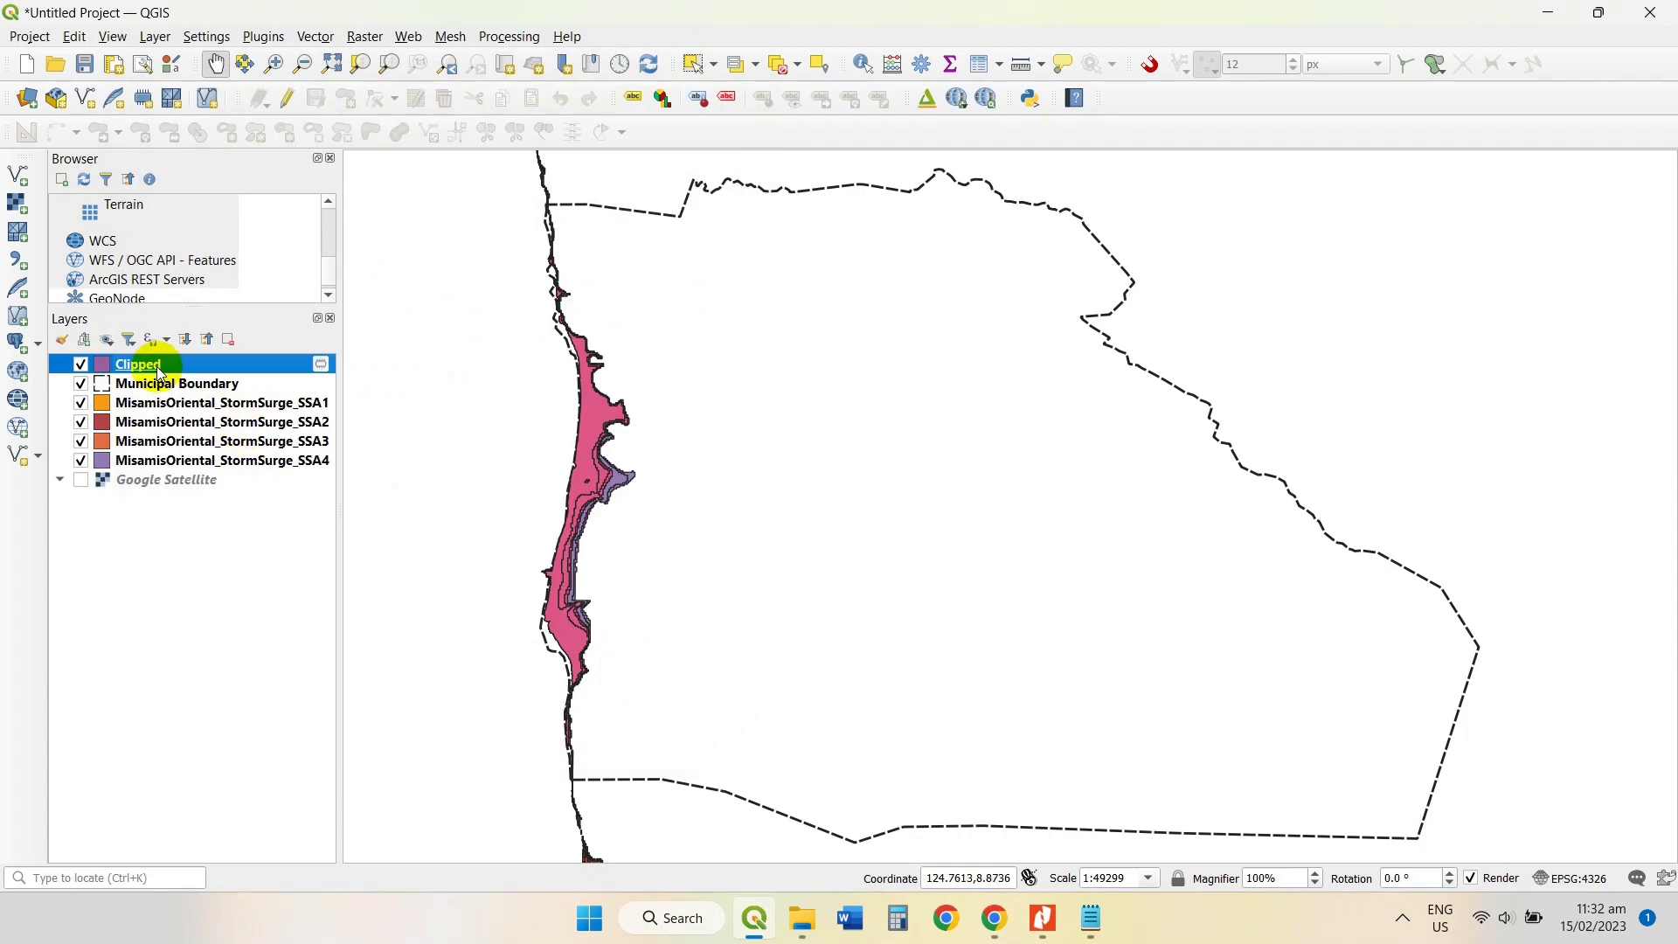
Hide the MisamisOriental_StormSurge_SSA1 to SSA4 layers and select the Clipped layer.
click(81, 403)
click(81, 422)
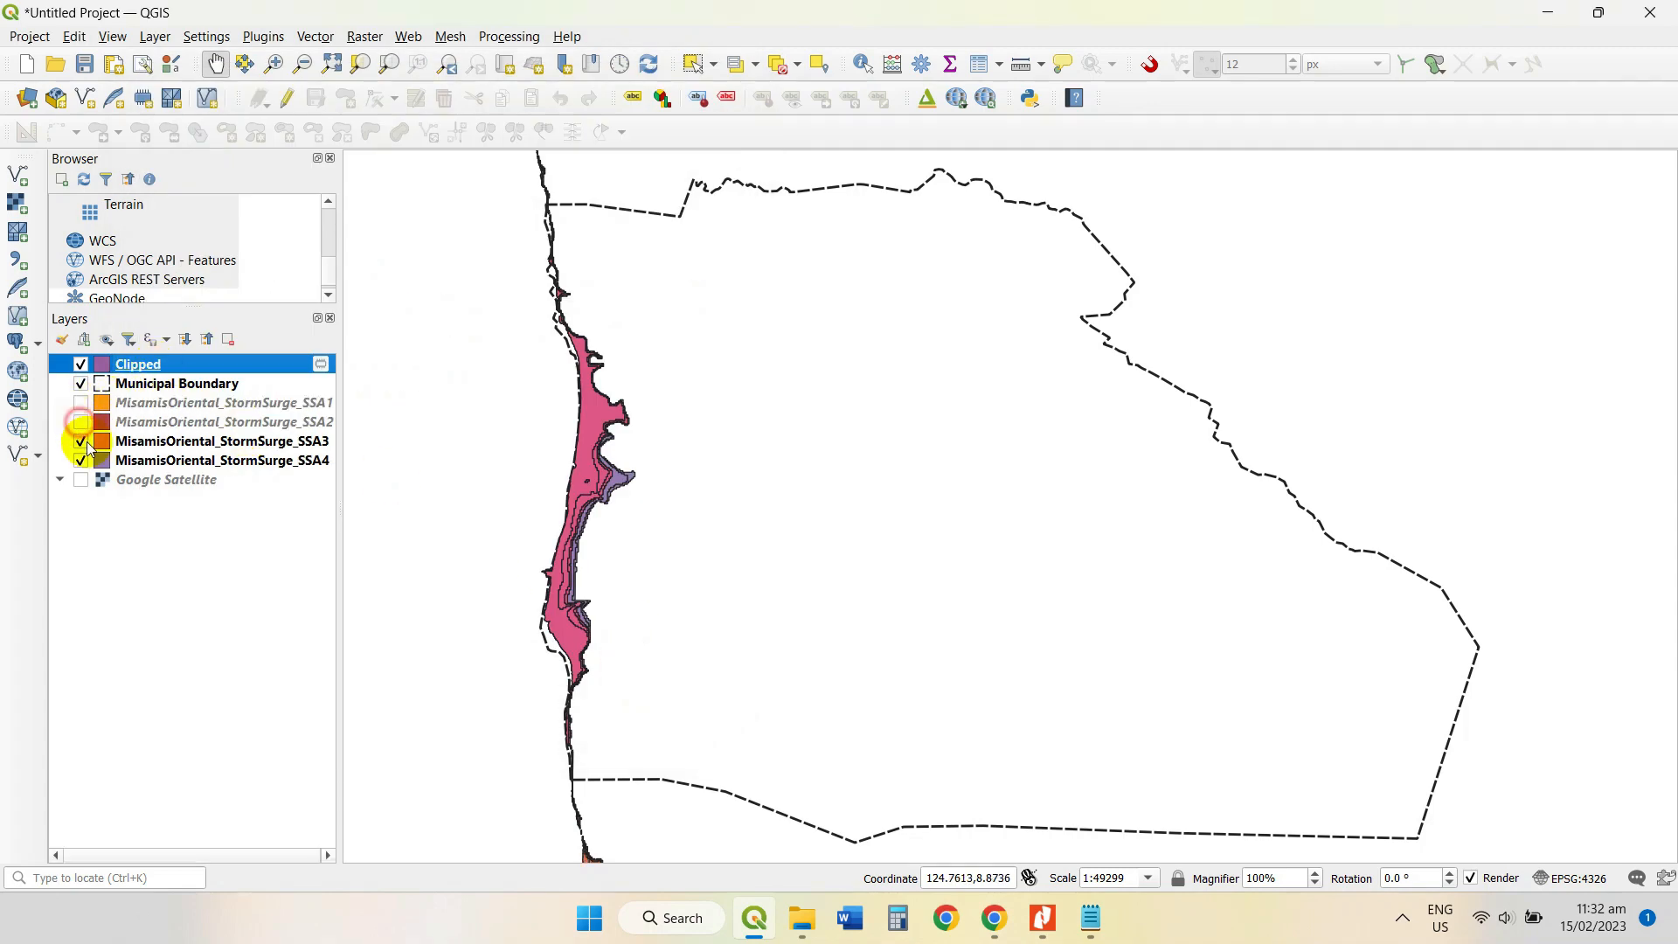
click(81, 441)
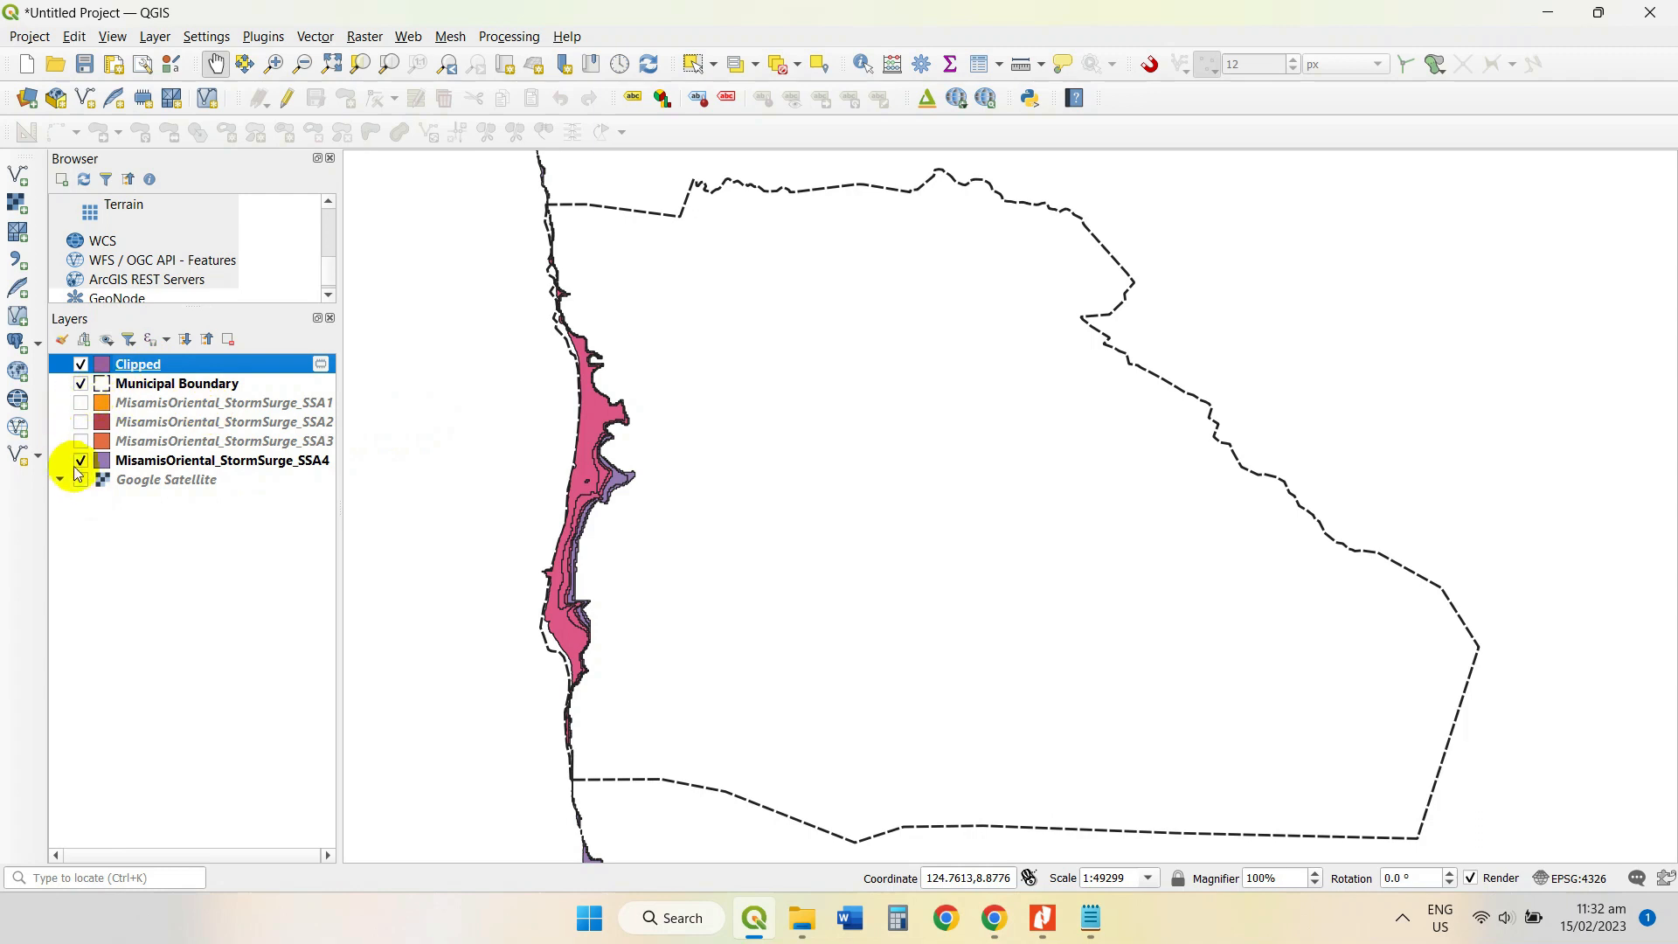
click(81, 461)
scroll(769, 480, down, 2)
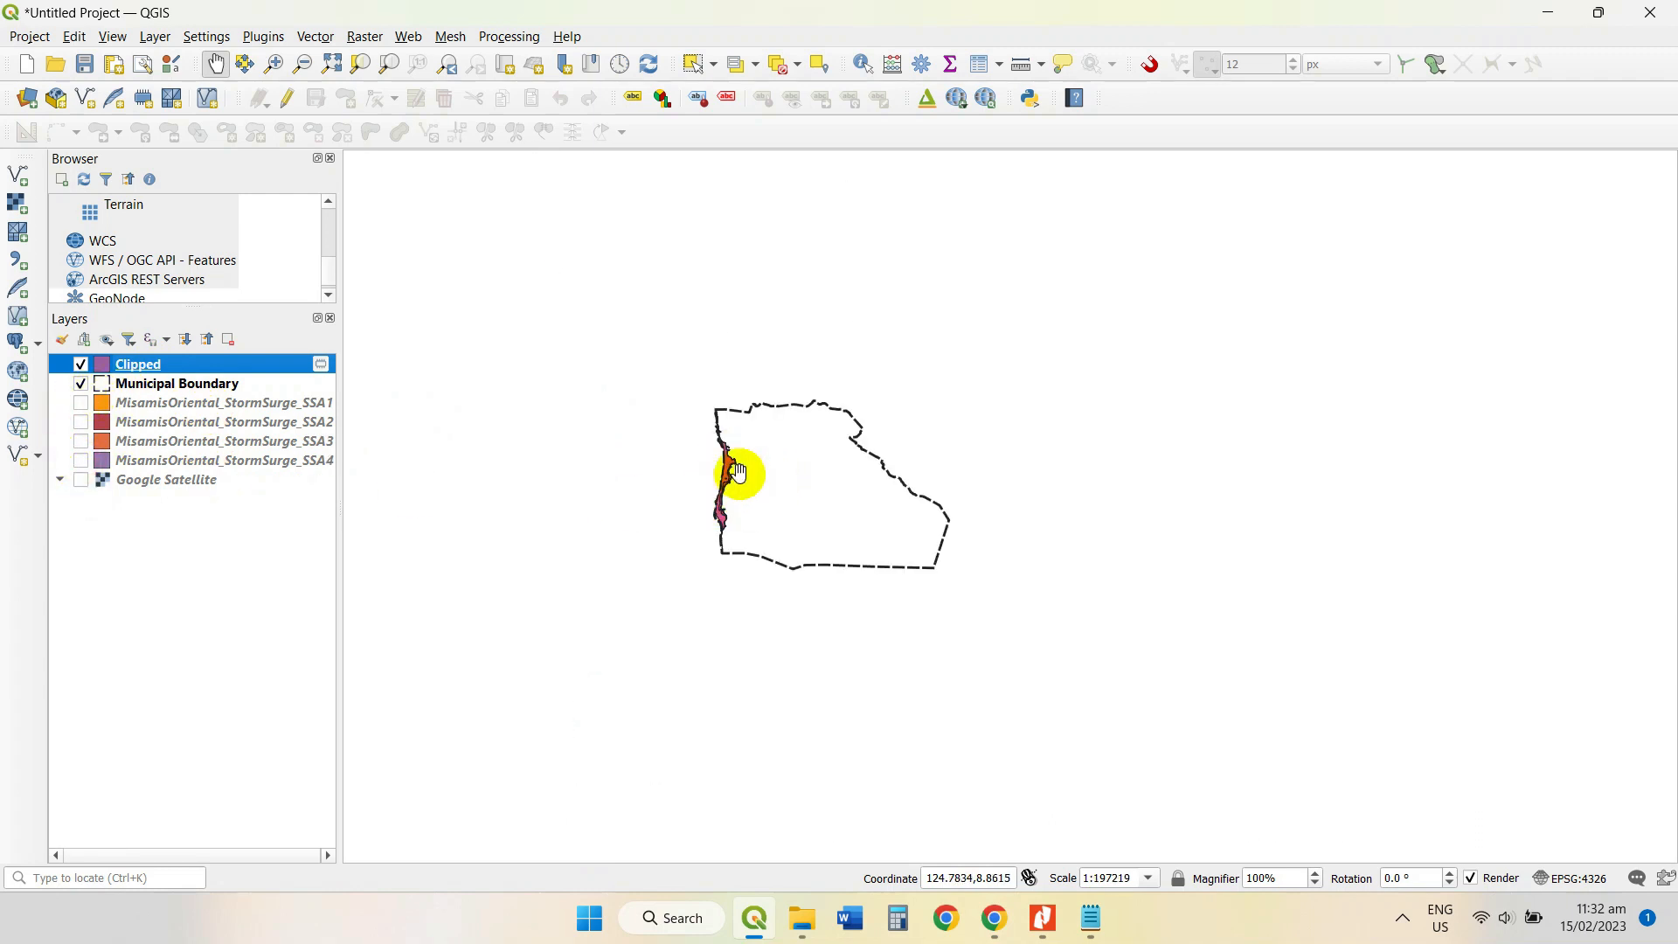
scroll(716, 469, up, 1)
scroll(716, 469, up, 1)
drag(883, 480, 764, 457)
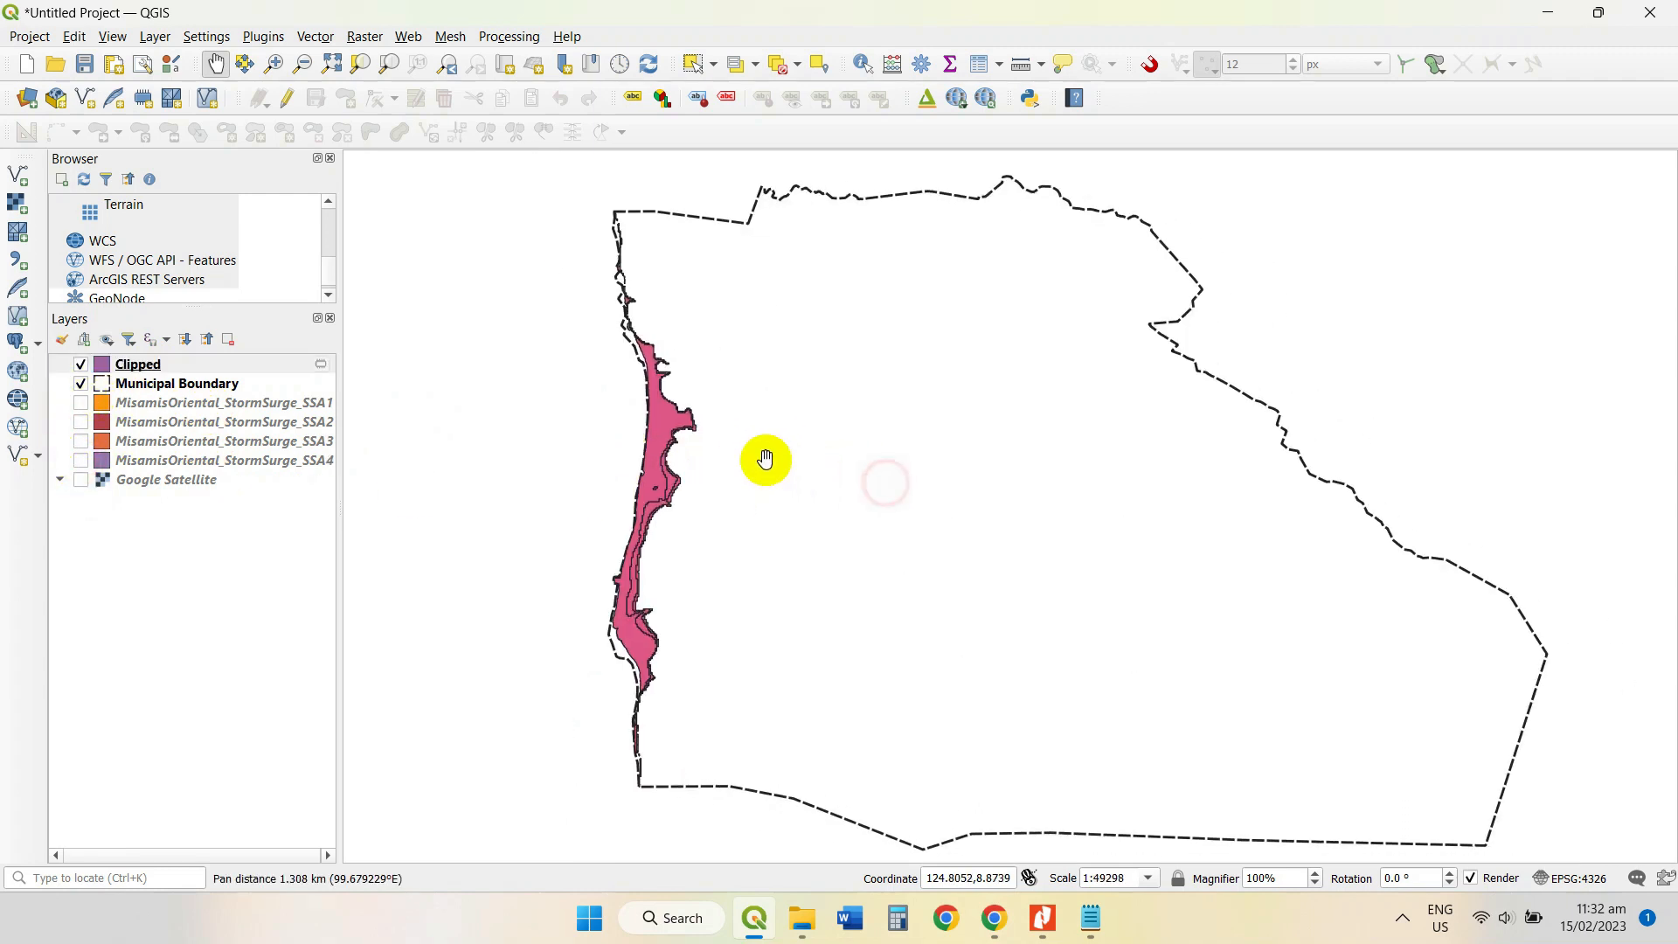
click(137, 363)
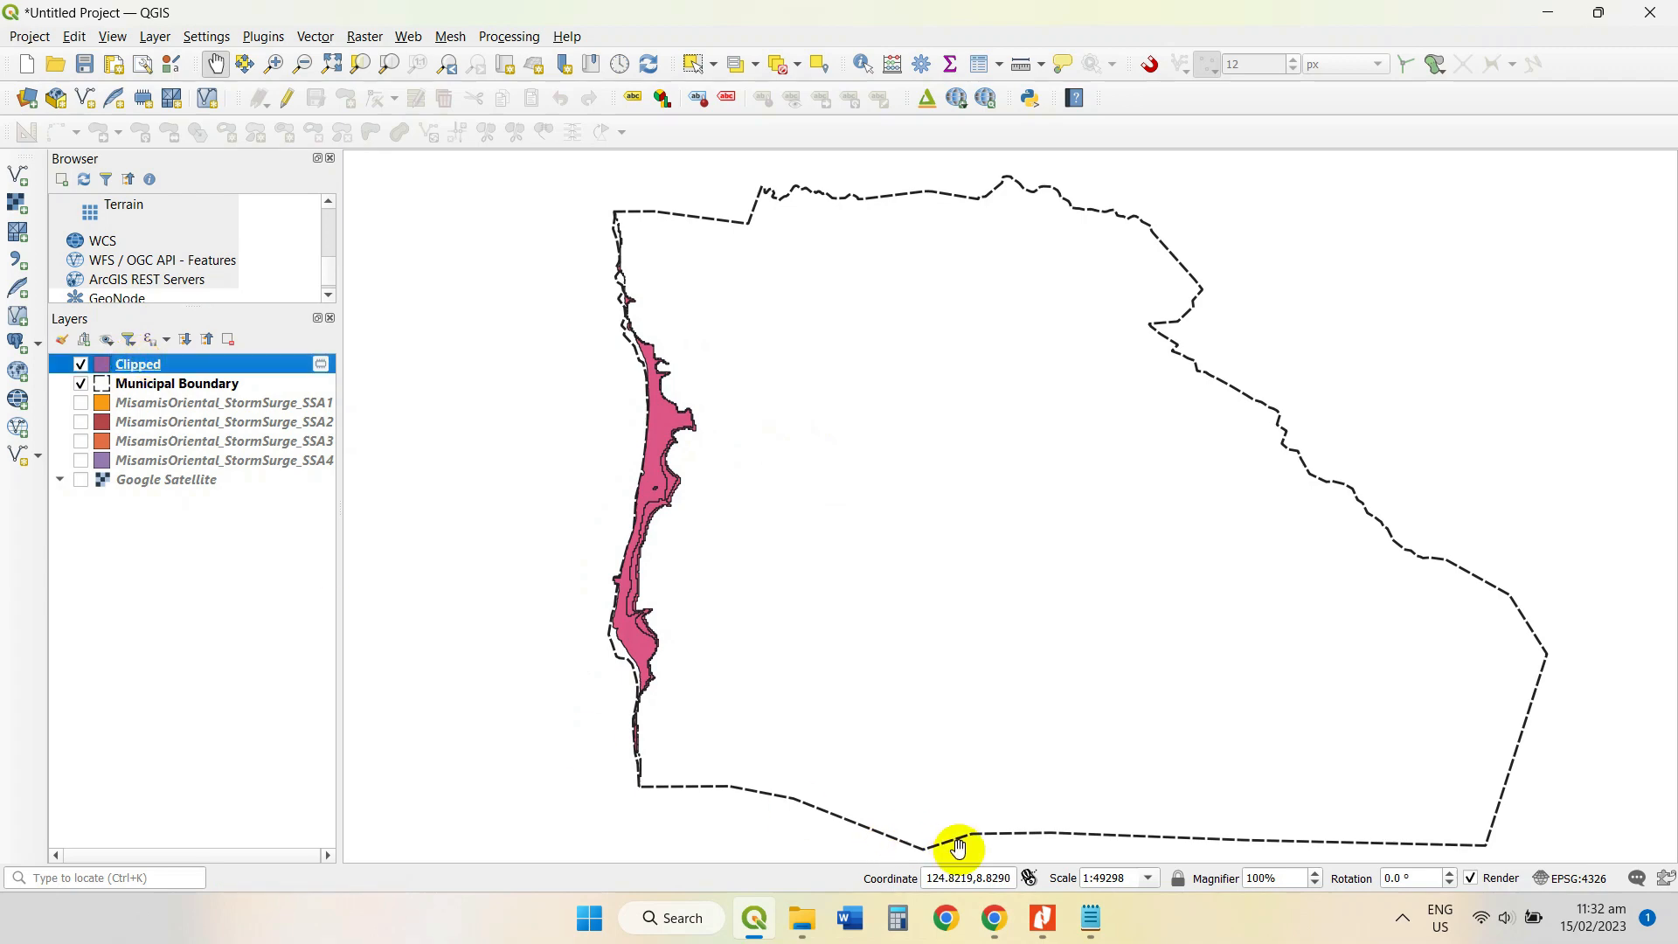
Review steps 12 to 15 of the Notepad notes on running the clip, exporting and repeating for all SSA, then minimize the notes.
click(1088, 935)
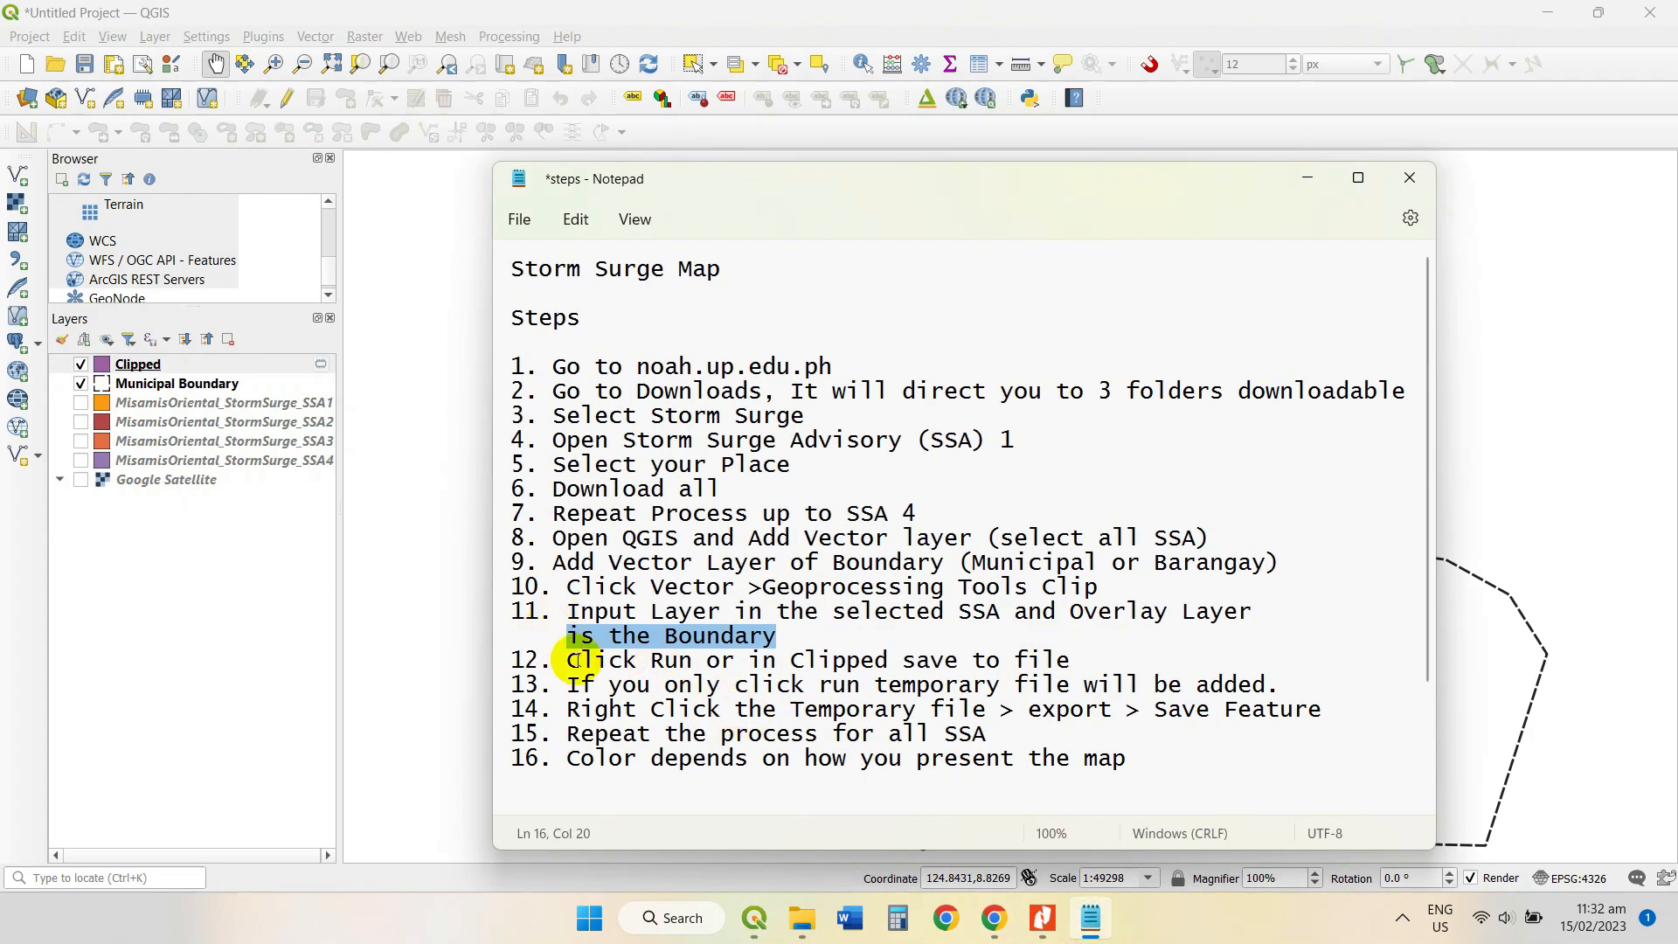
drag(568, 661, 1328, 717)
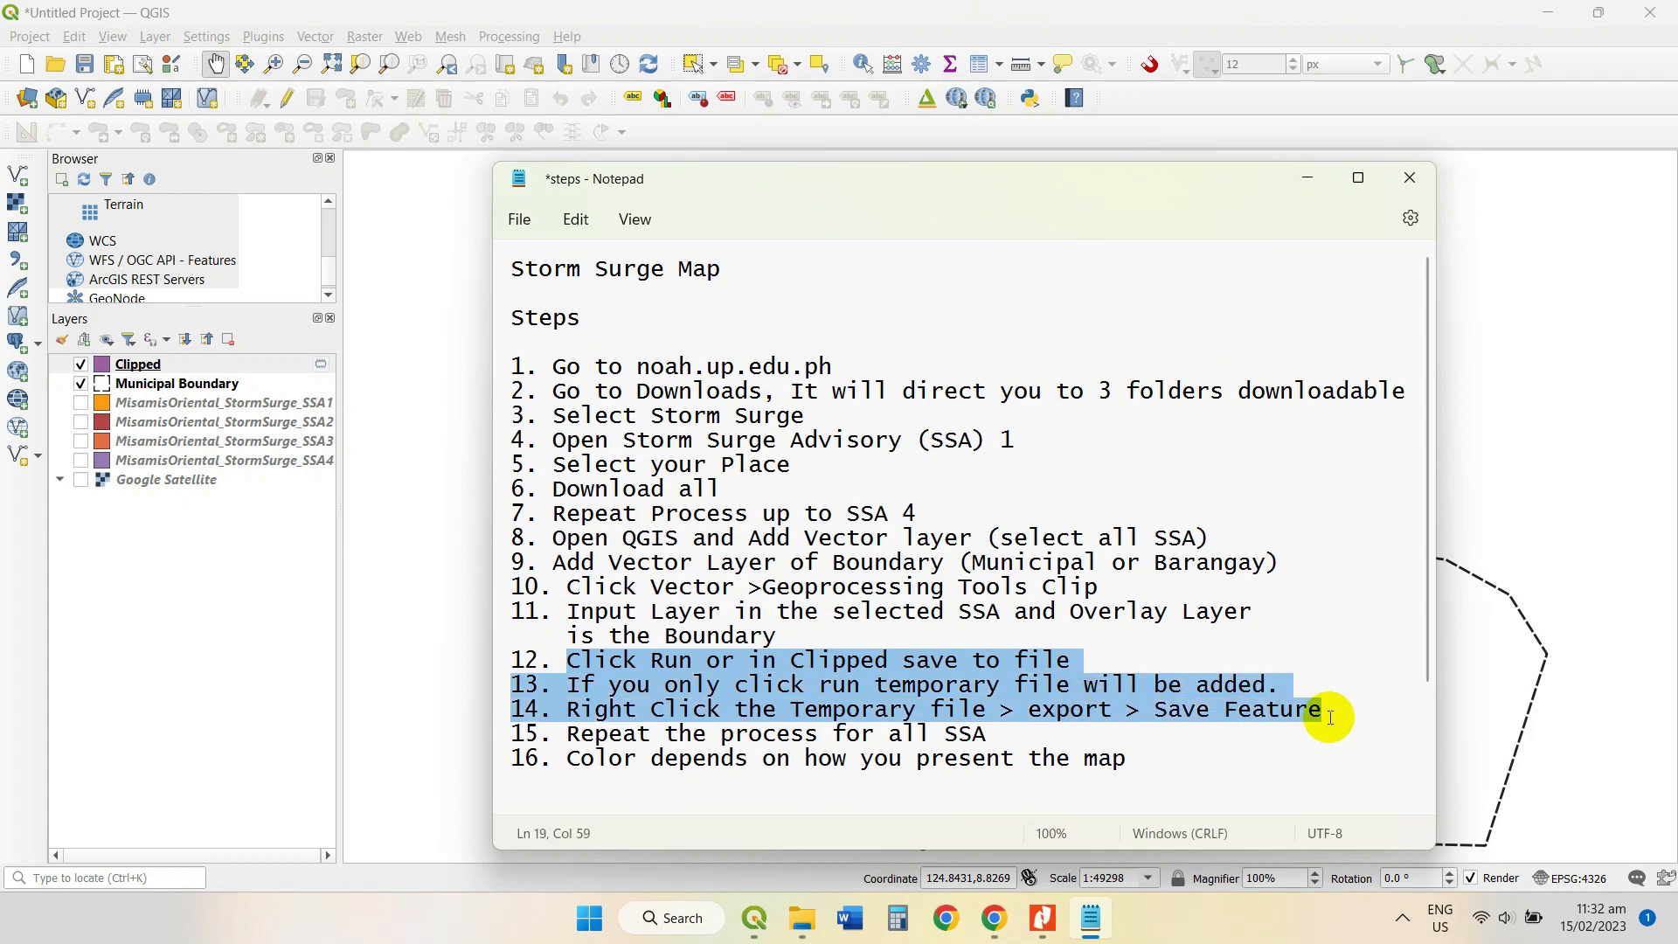
drag(568, 734, 968, 740)
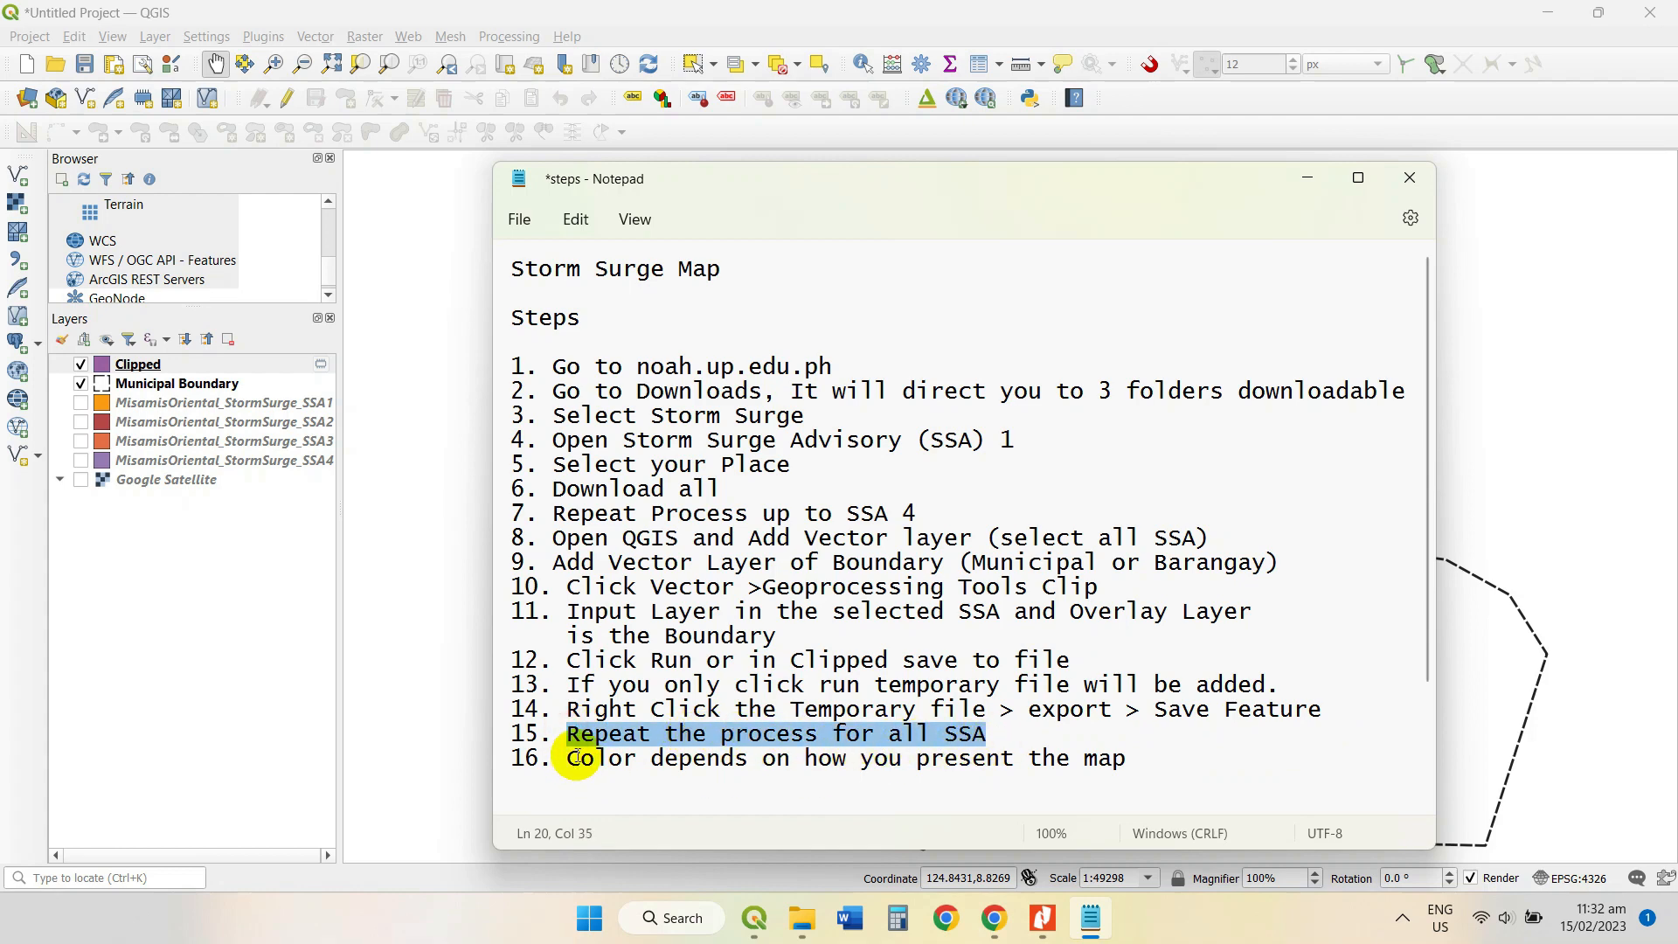
click(1309, 181)
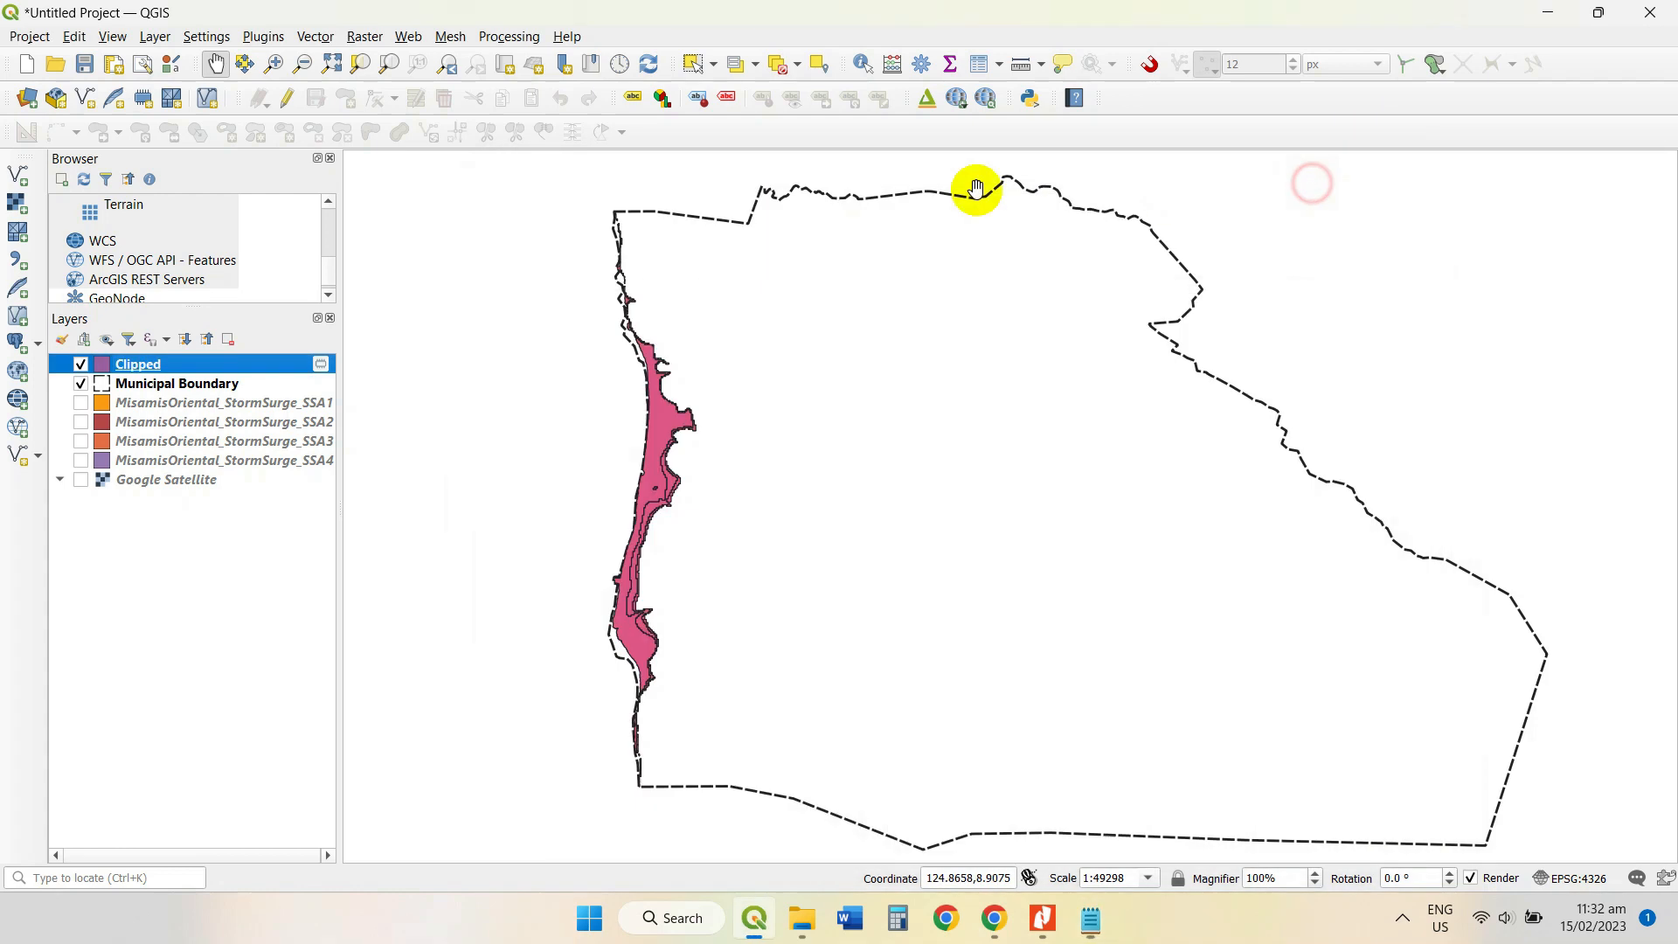
Start exporting the Clipped layer's features as an ESRI Shapefile with the CRS set to EPSG:32651 - WGS 84 / UTM zone 51N.
right_click(133, 366)
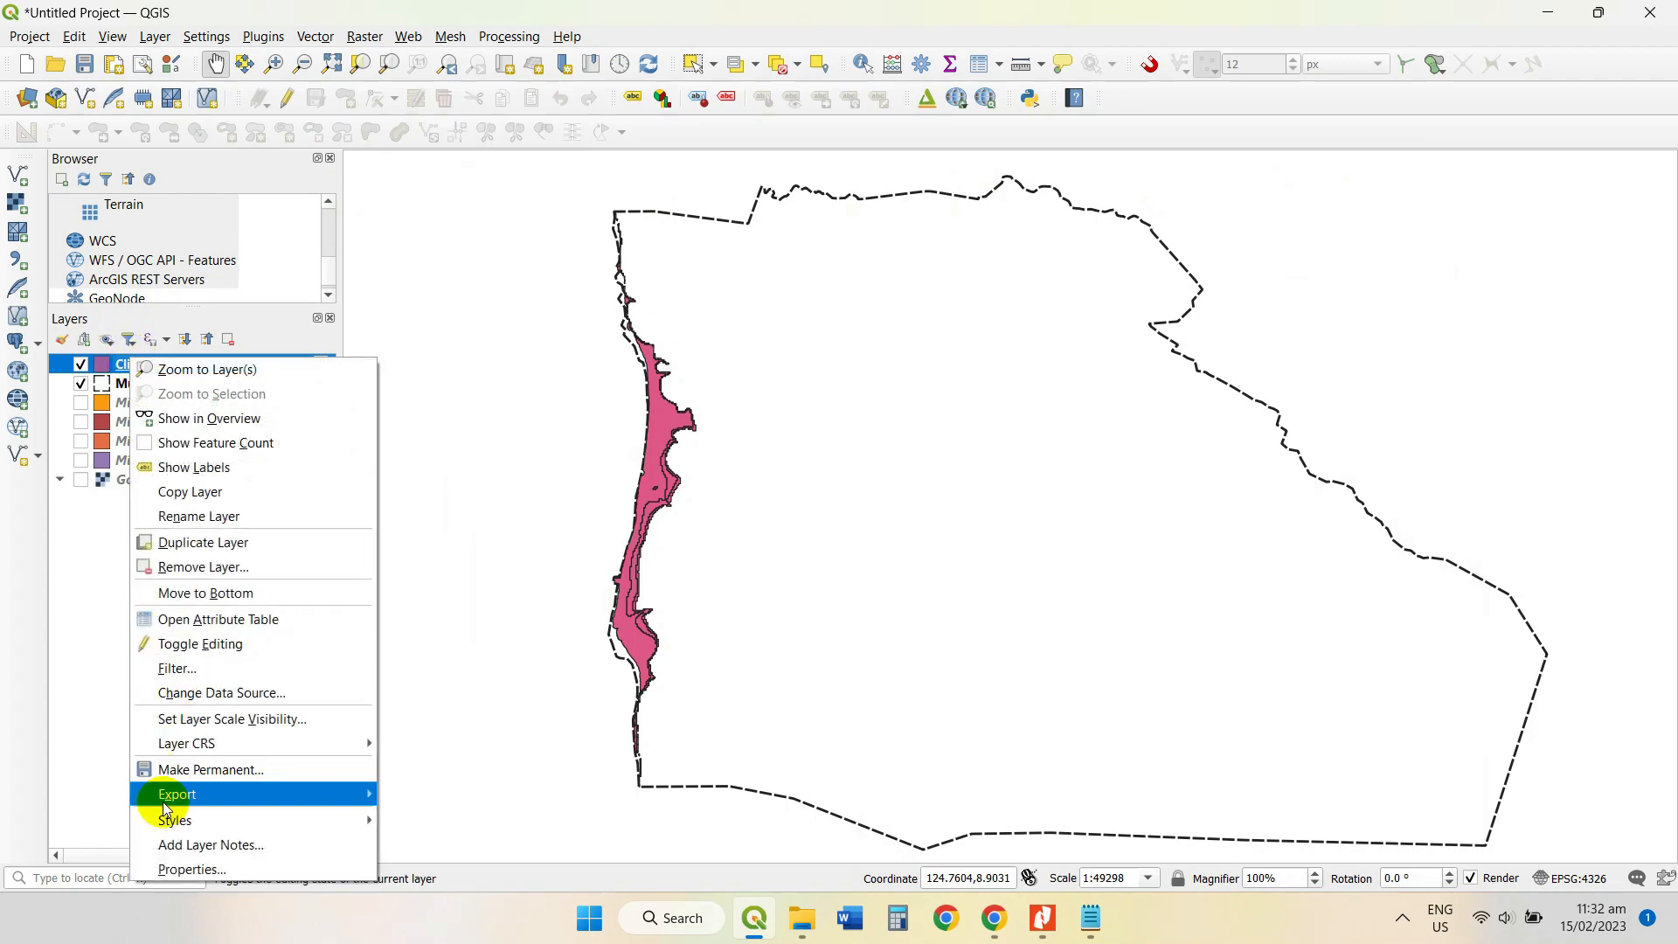
mouse_move(177, 794)
click(418, 794)
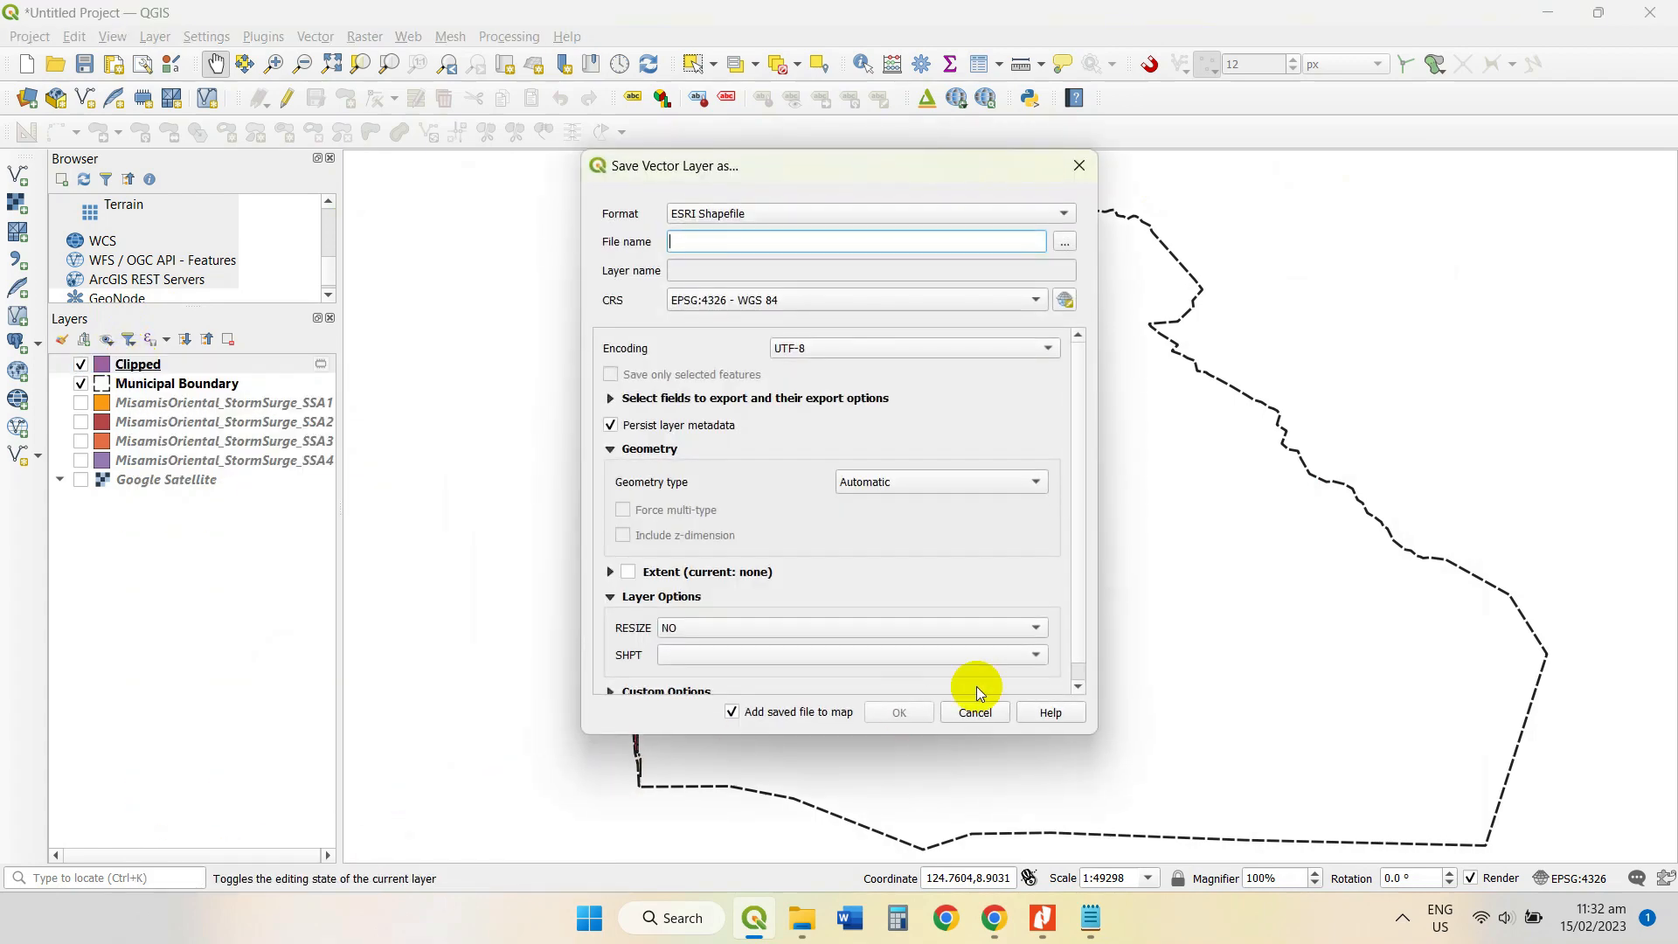
click(1048, 297)
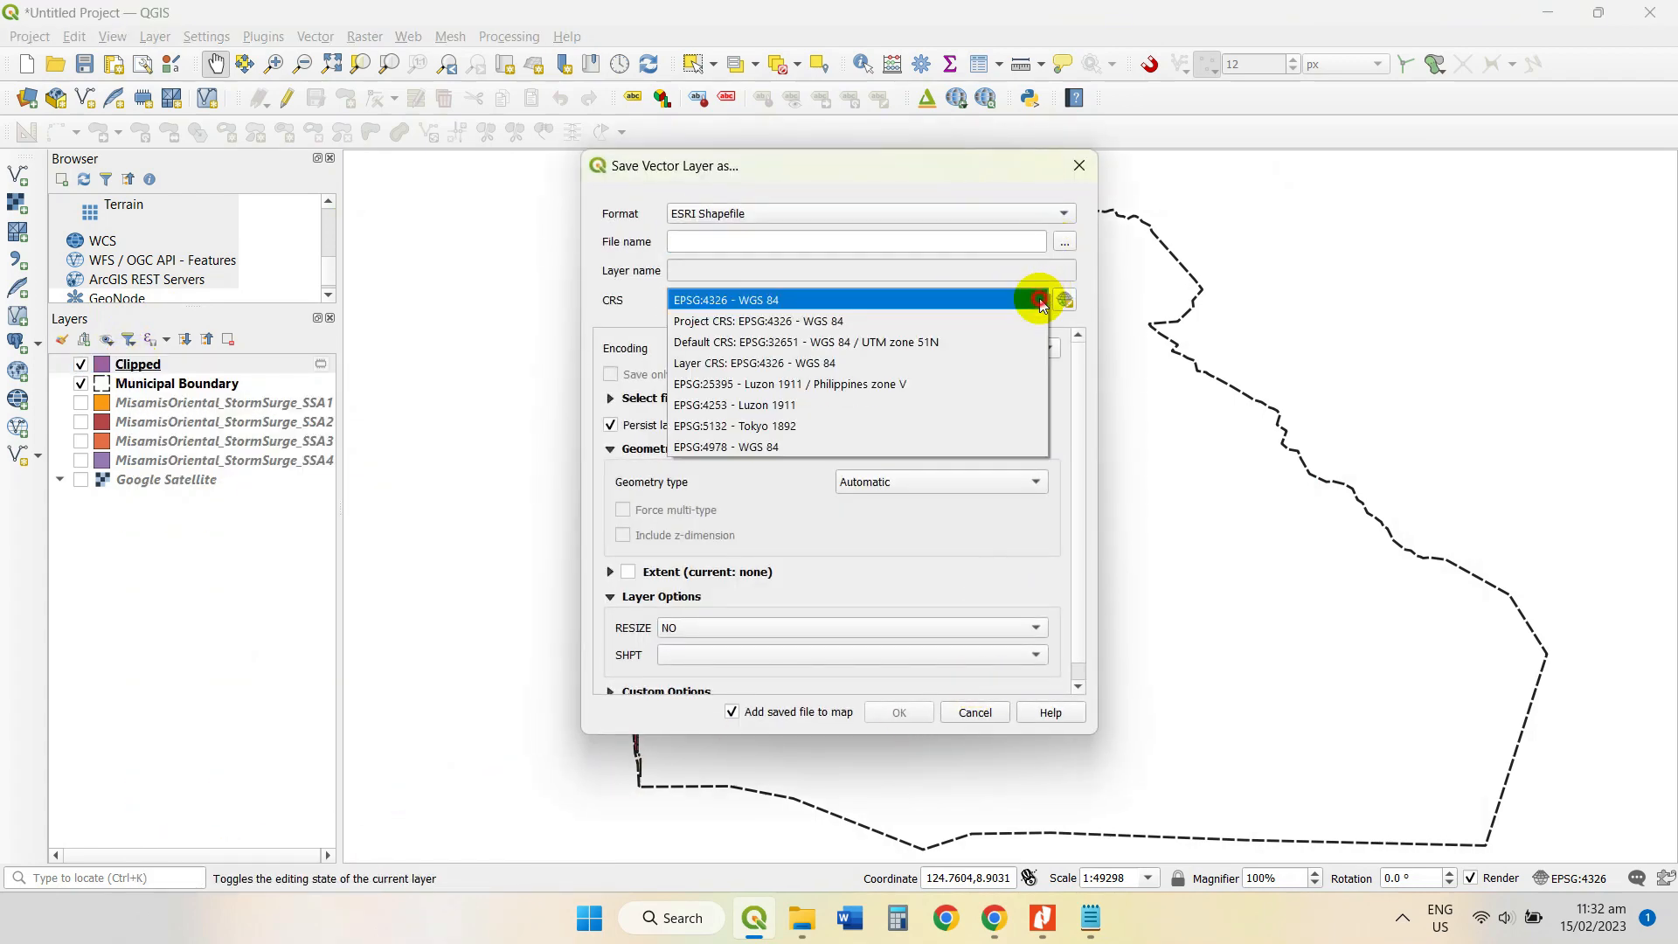
click(914, 344)
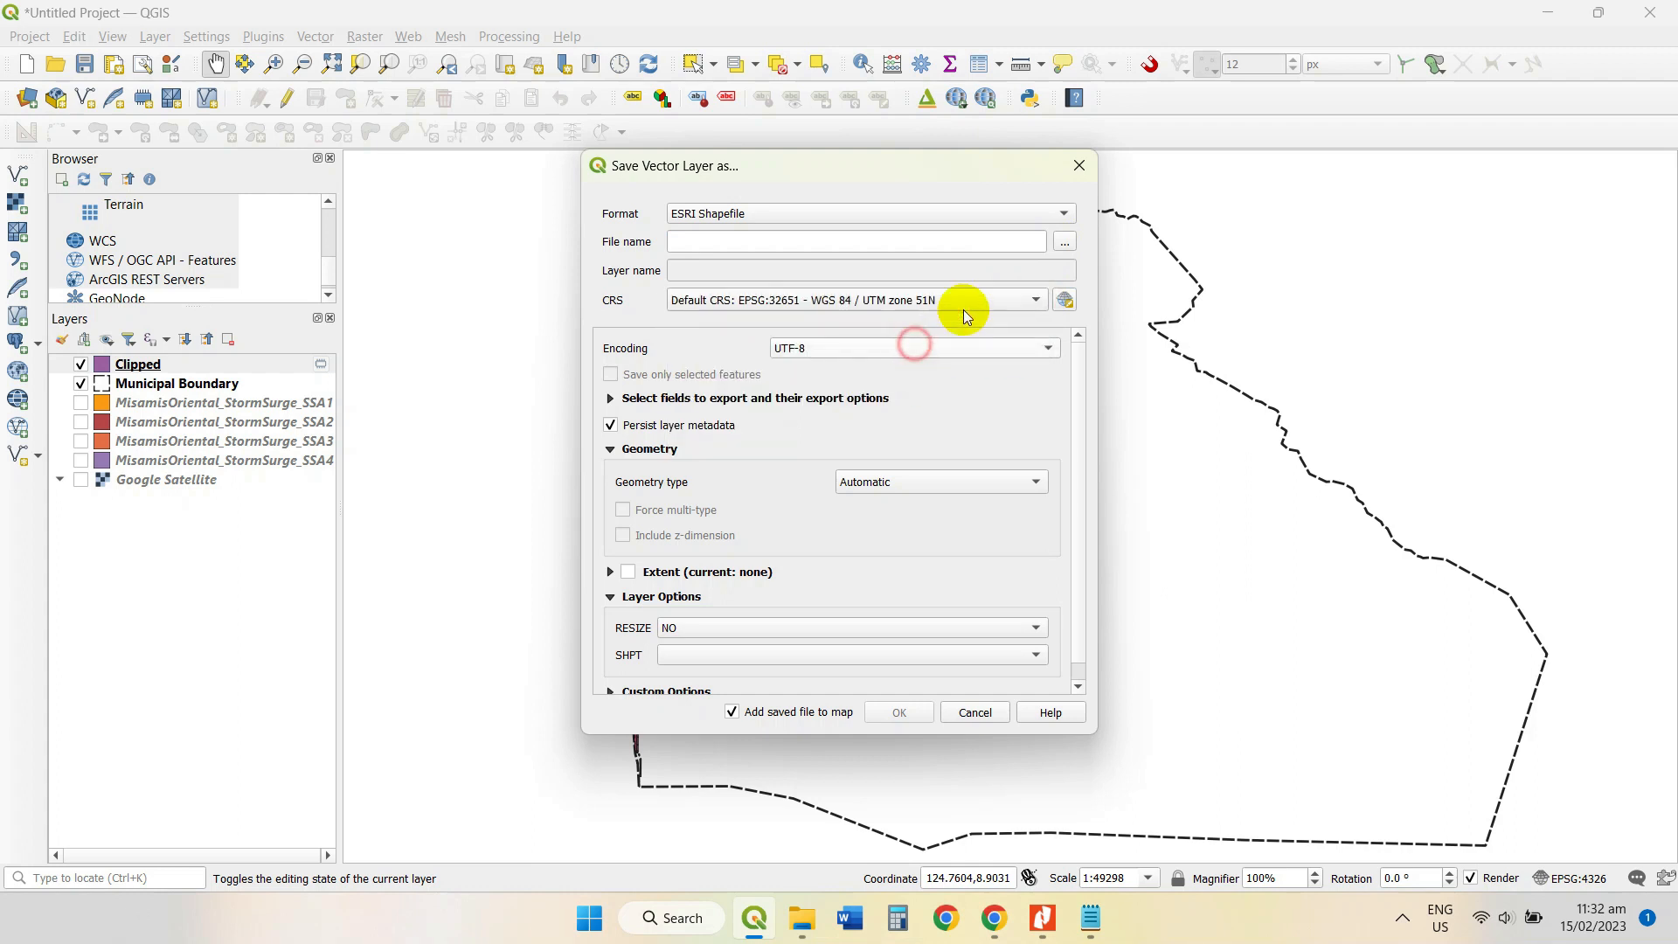
Name the output SSA3 in the YT_channel\Storm Surge\shp folder and complete the export, adding the saved file to the map.
click(1065, 246)
double_click(748, 298)
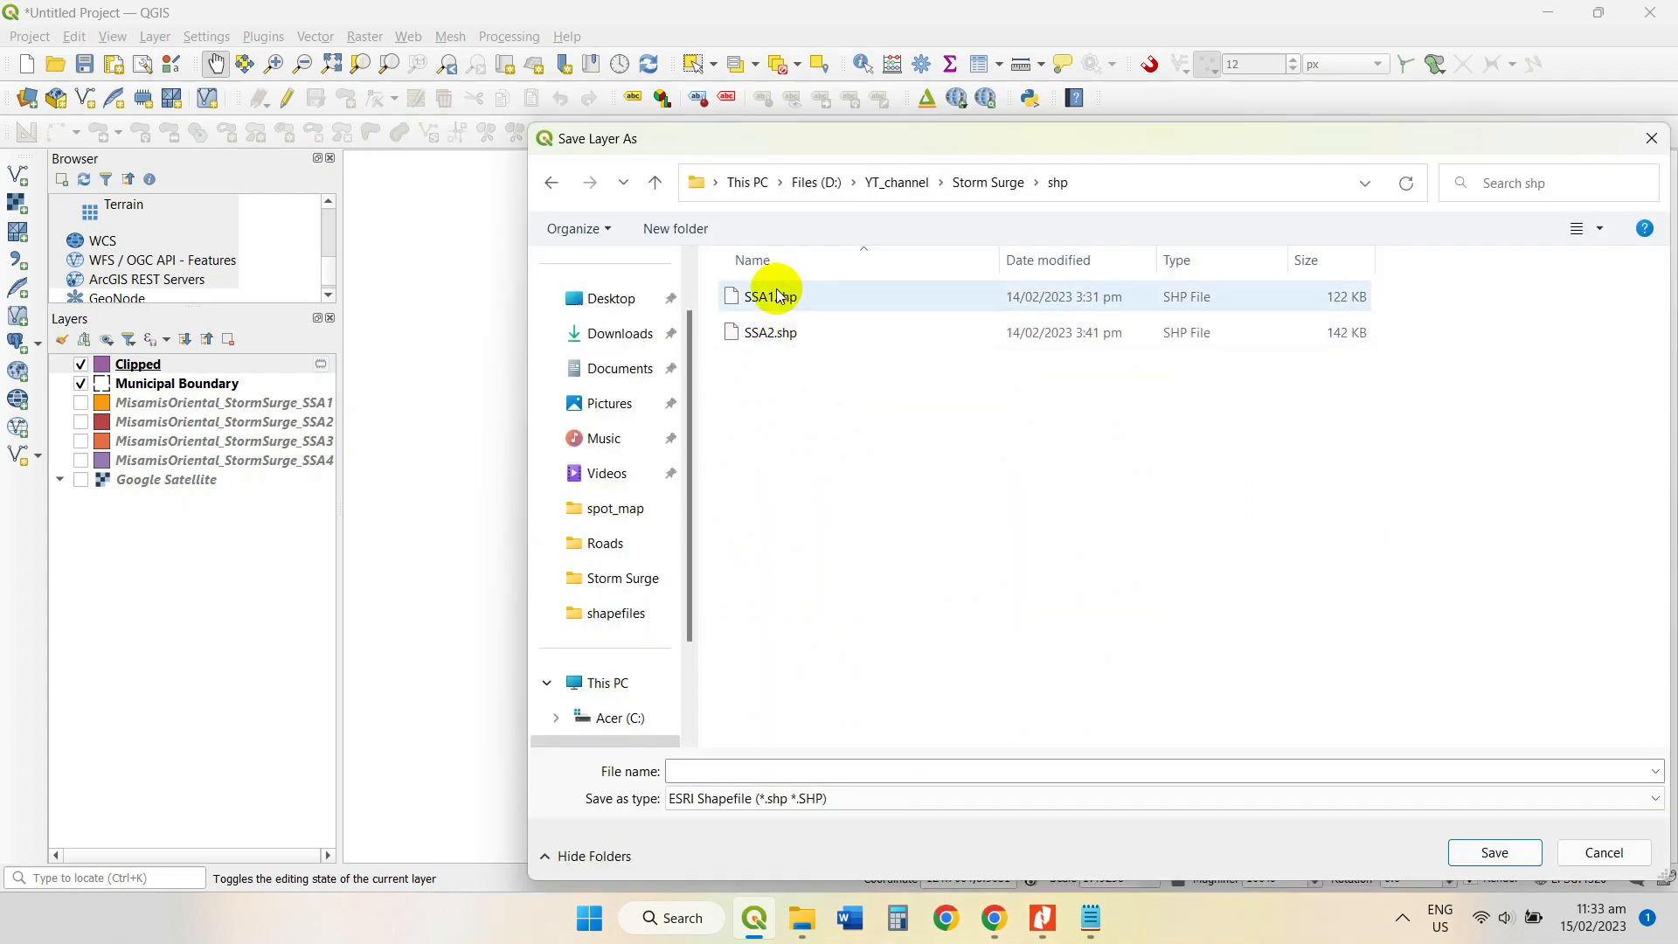
click(712, 770)
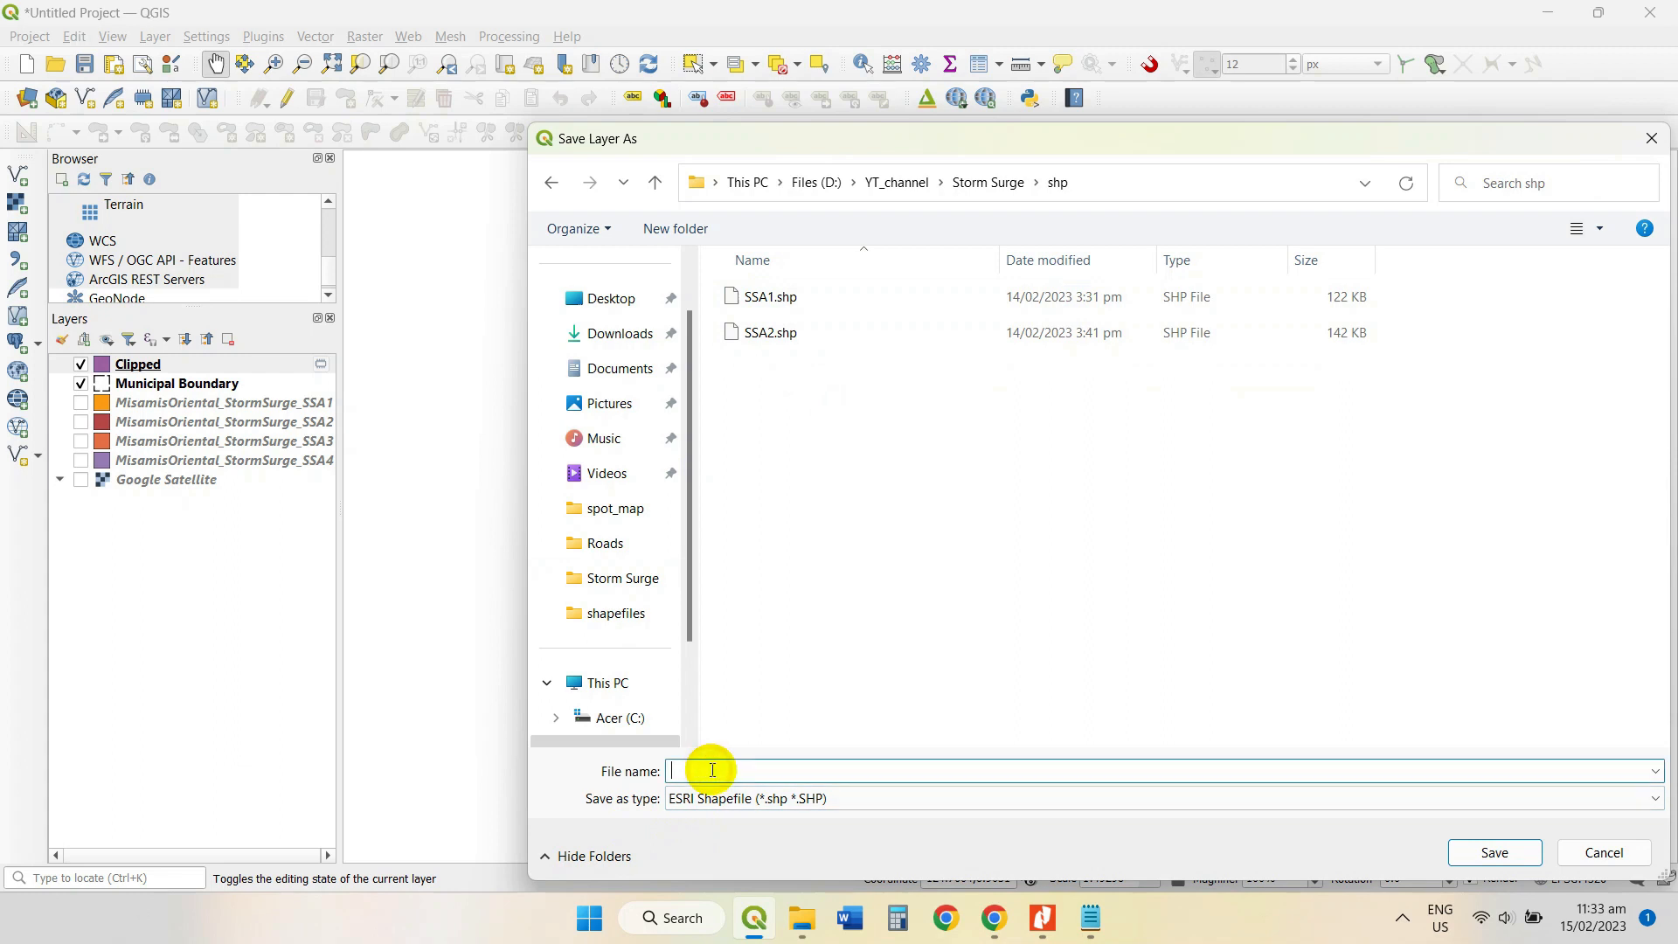
text(SSA)
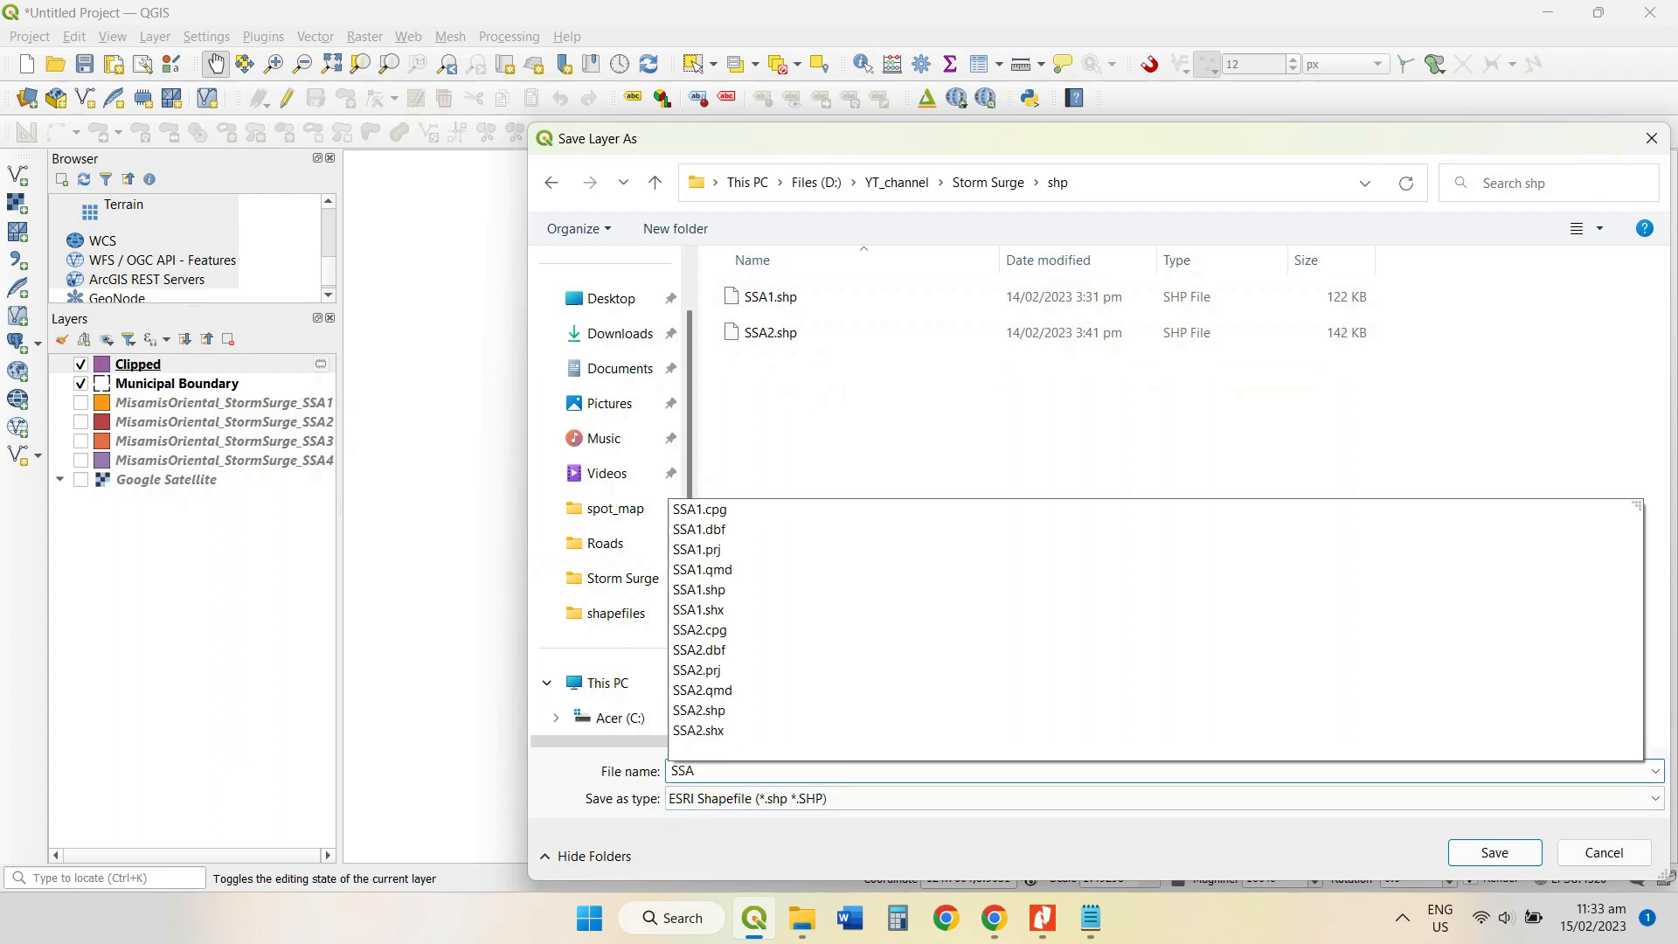
text(3)
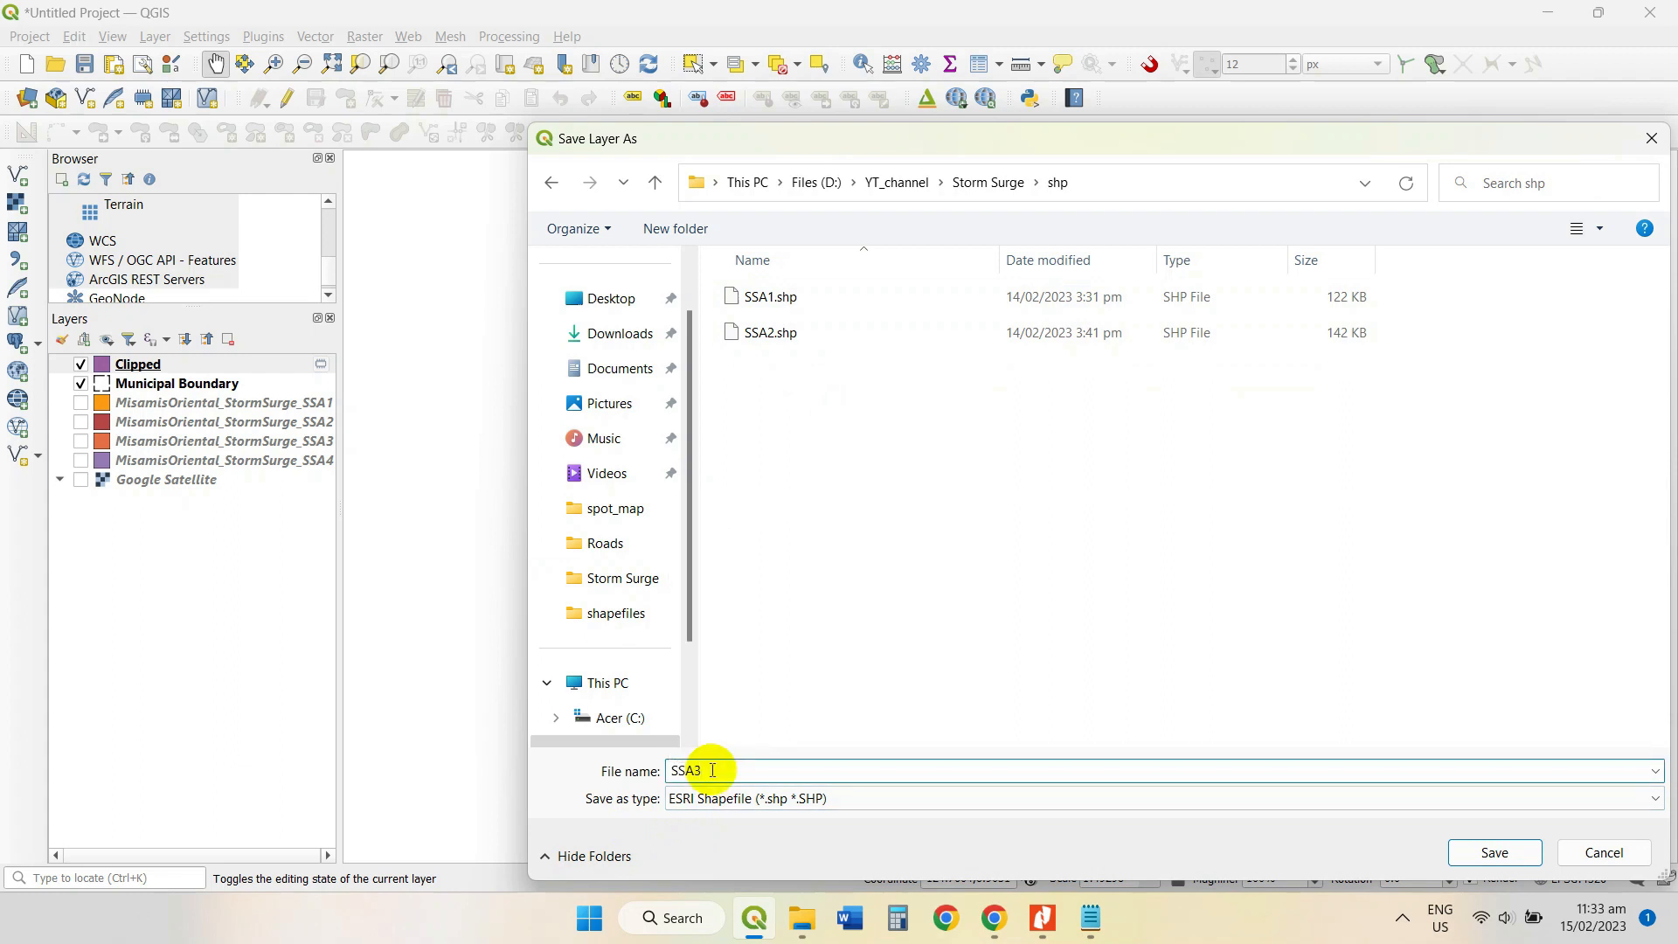
click(1492, 852)
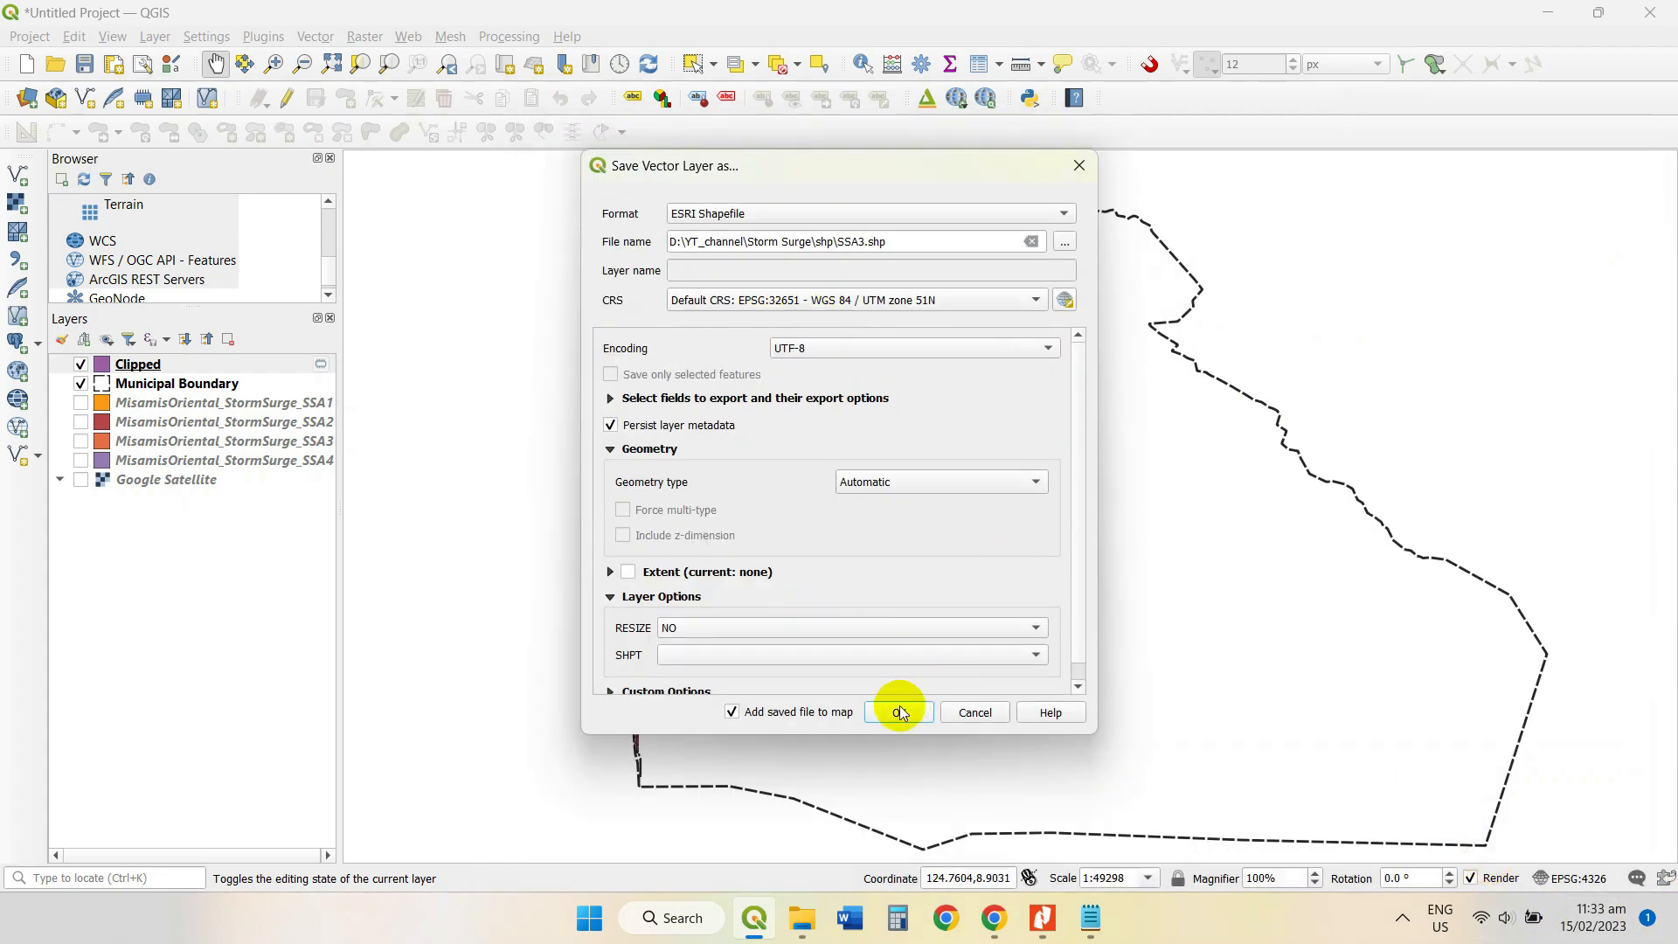
click(901, 710)
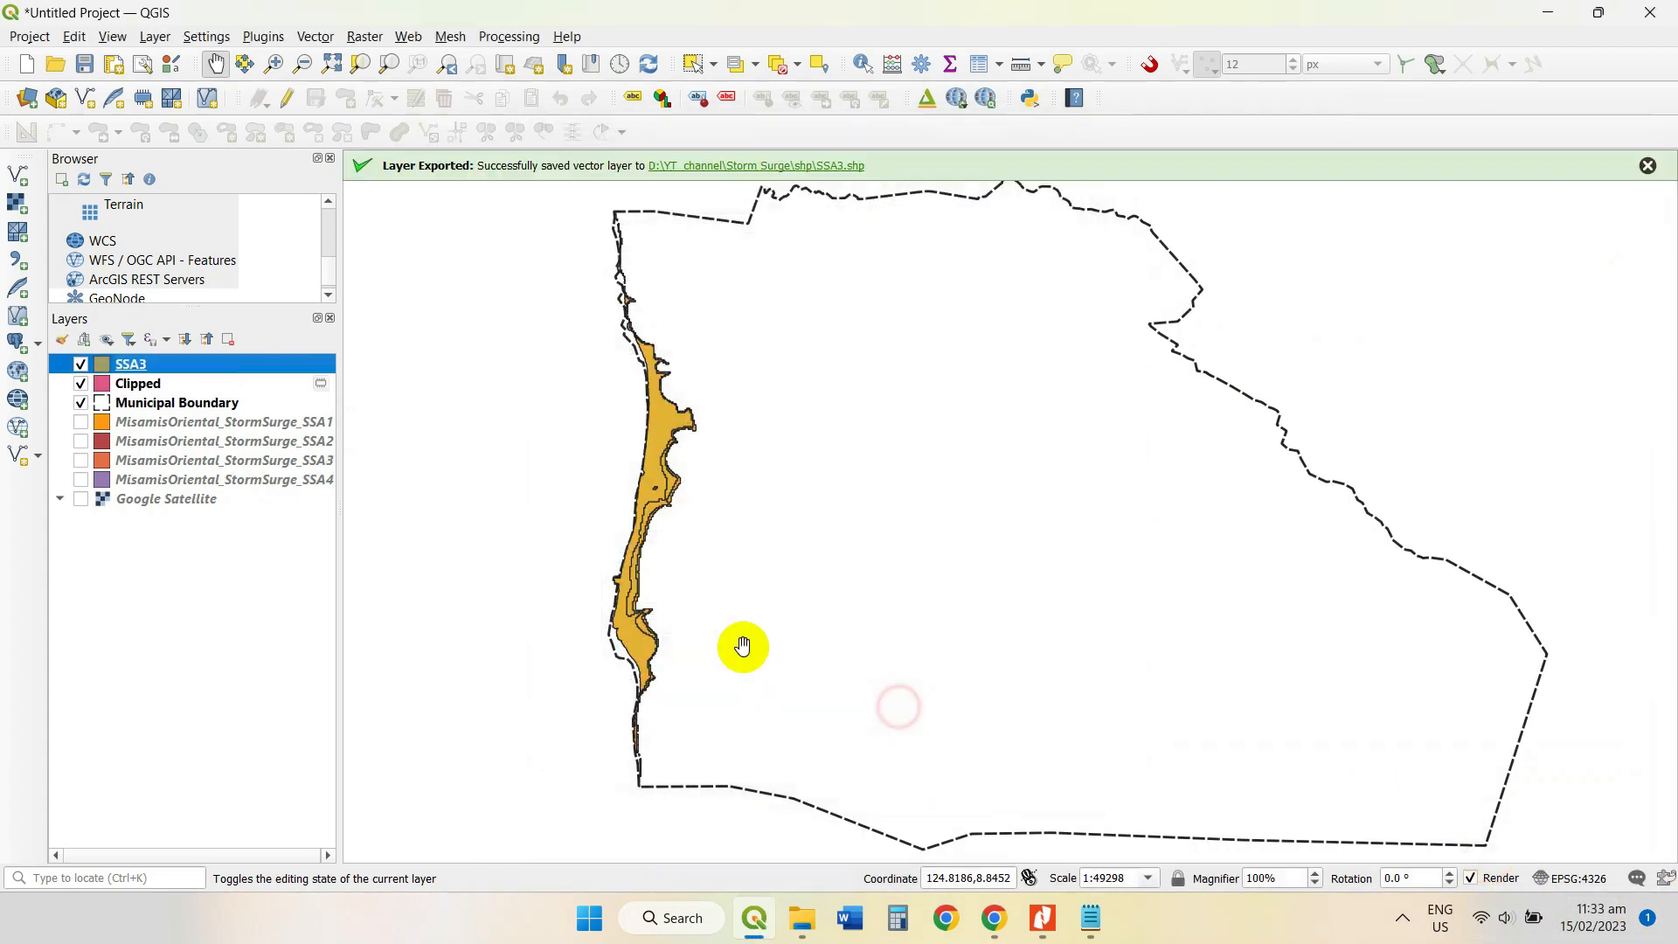
Remove the temporary Clipped layer and move Municipal Boundary above SSA3 in the layer order.
click(164, 389)
right_click(163, 389)
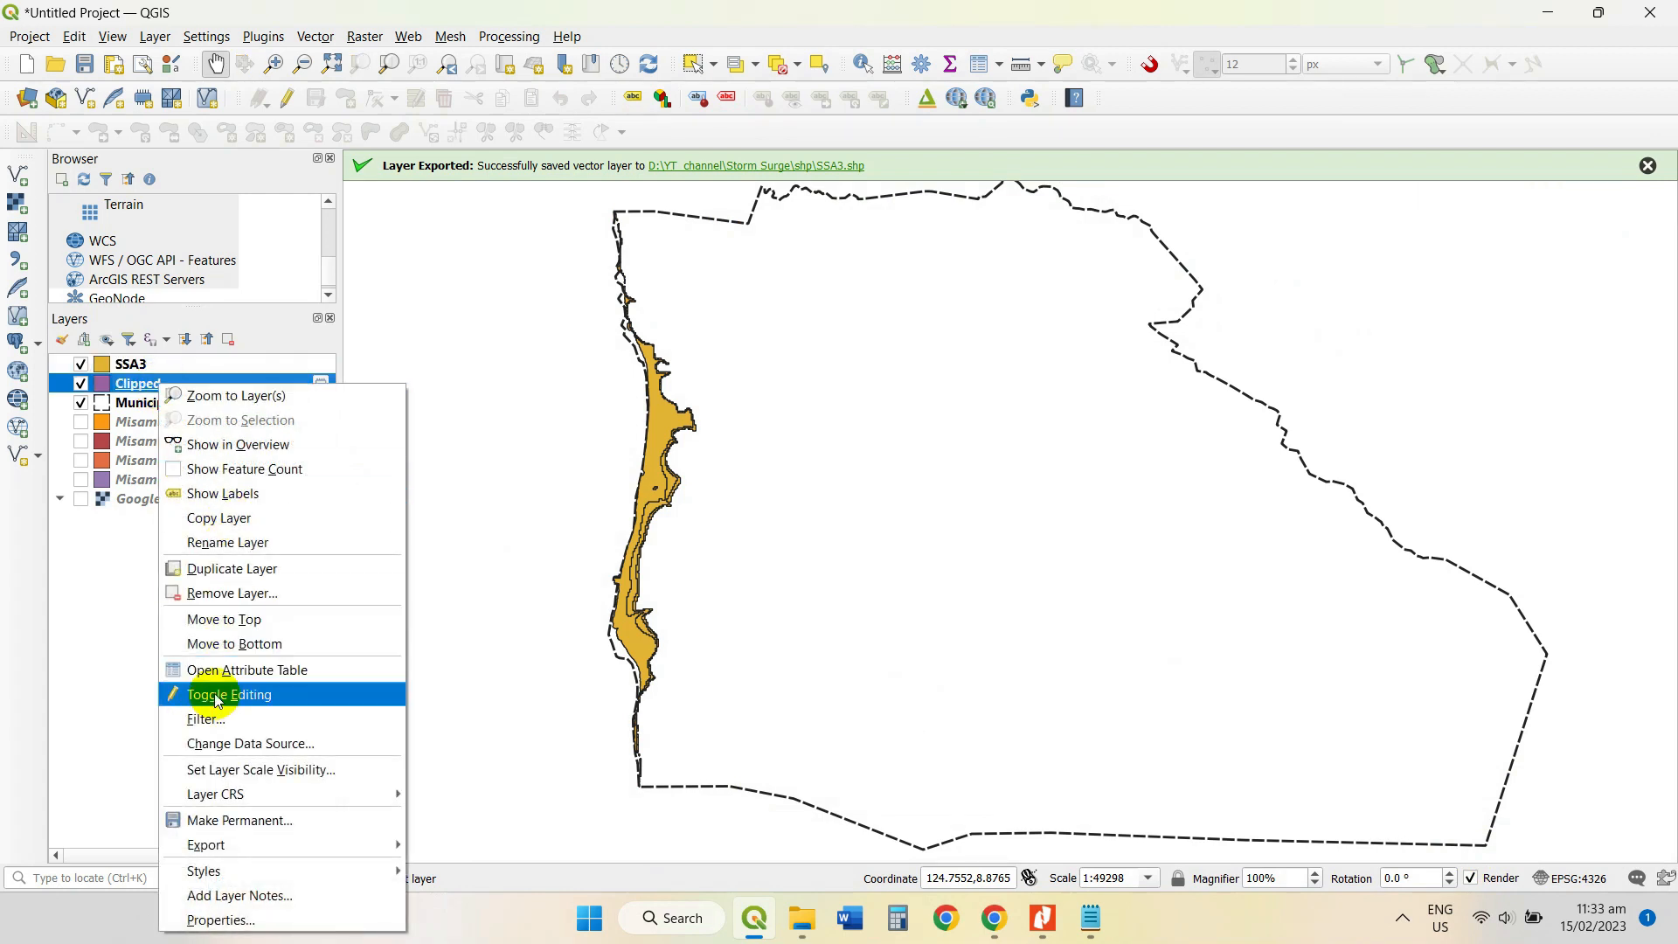
click(217, 603)
click(828, 483)
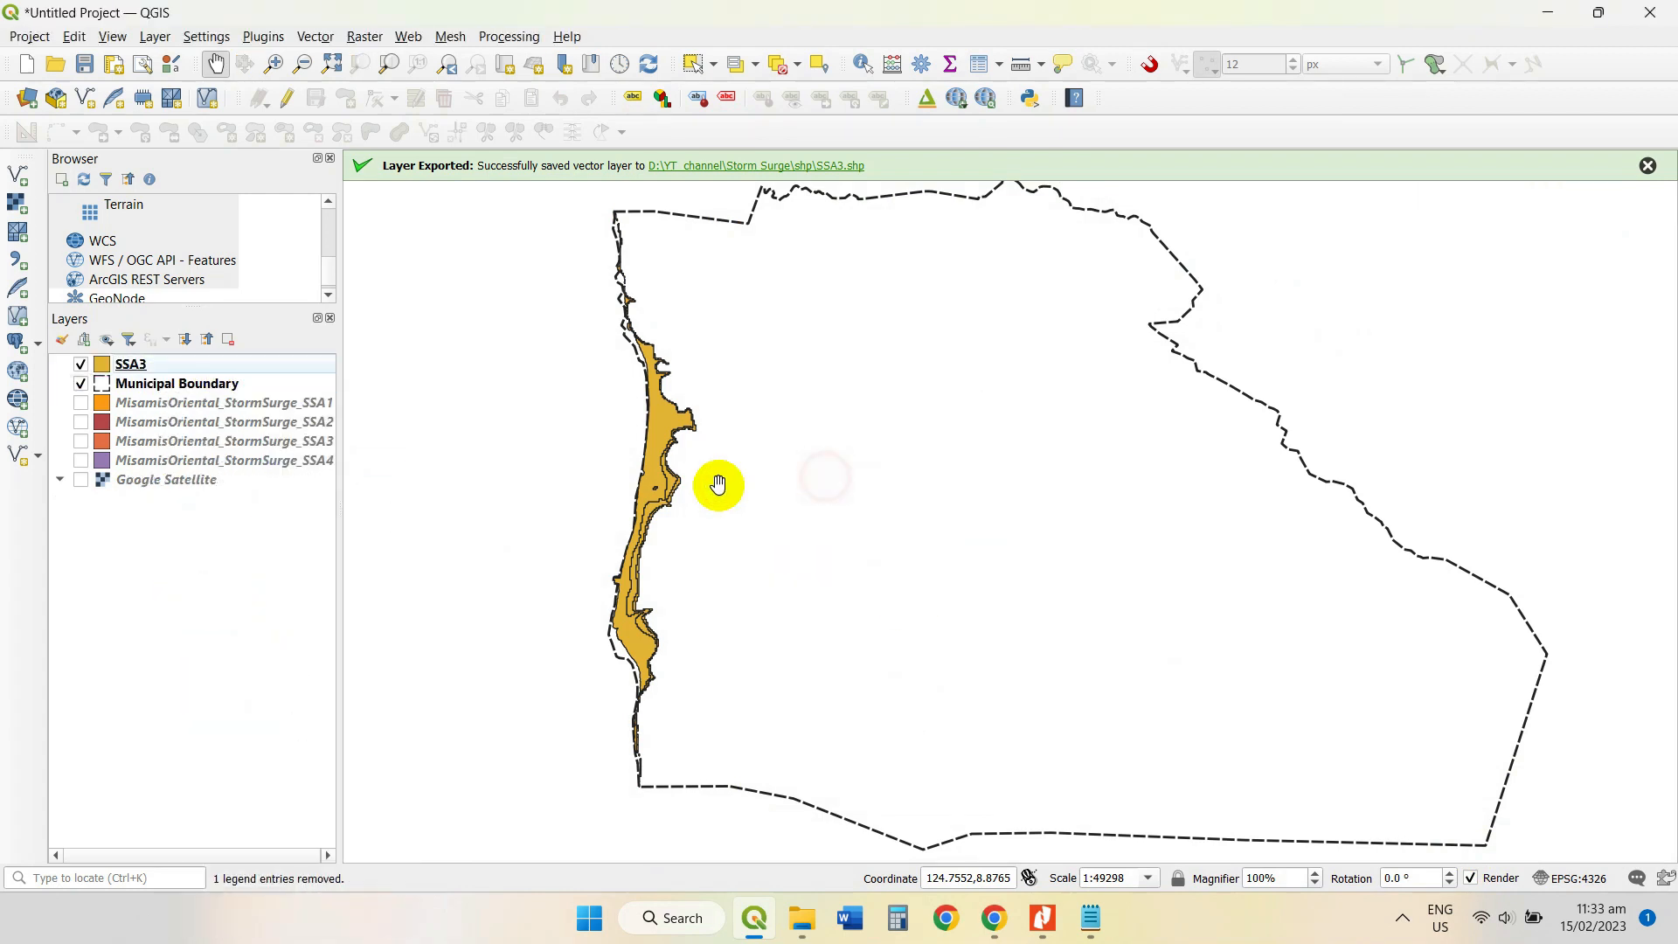
drag(101, 388, 154, 368)
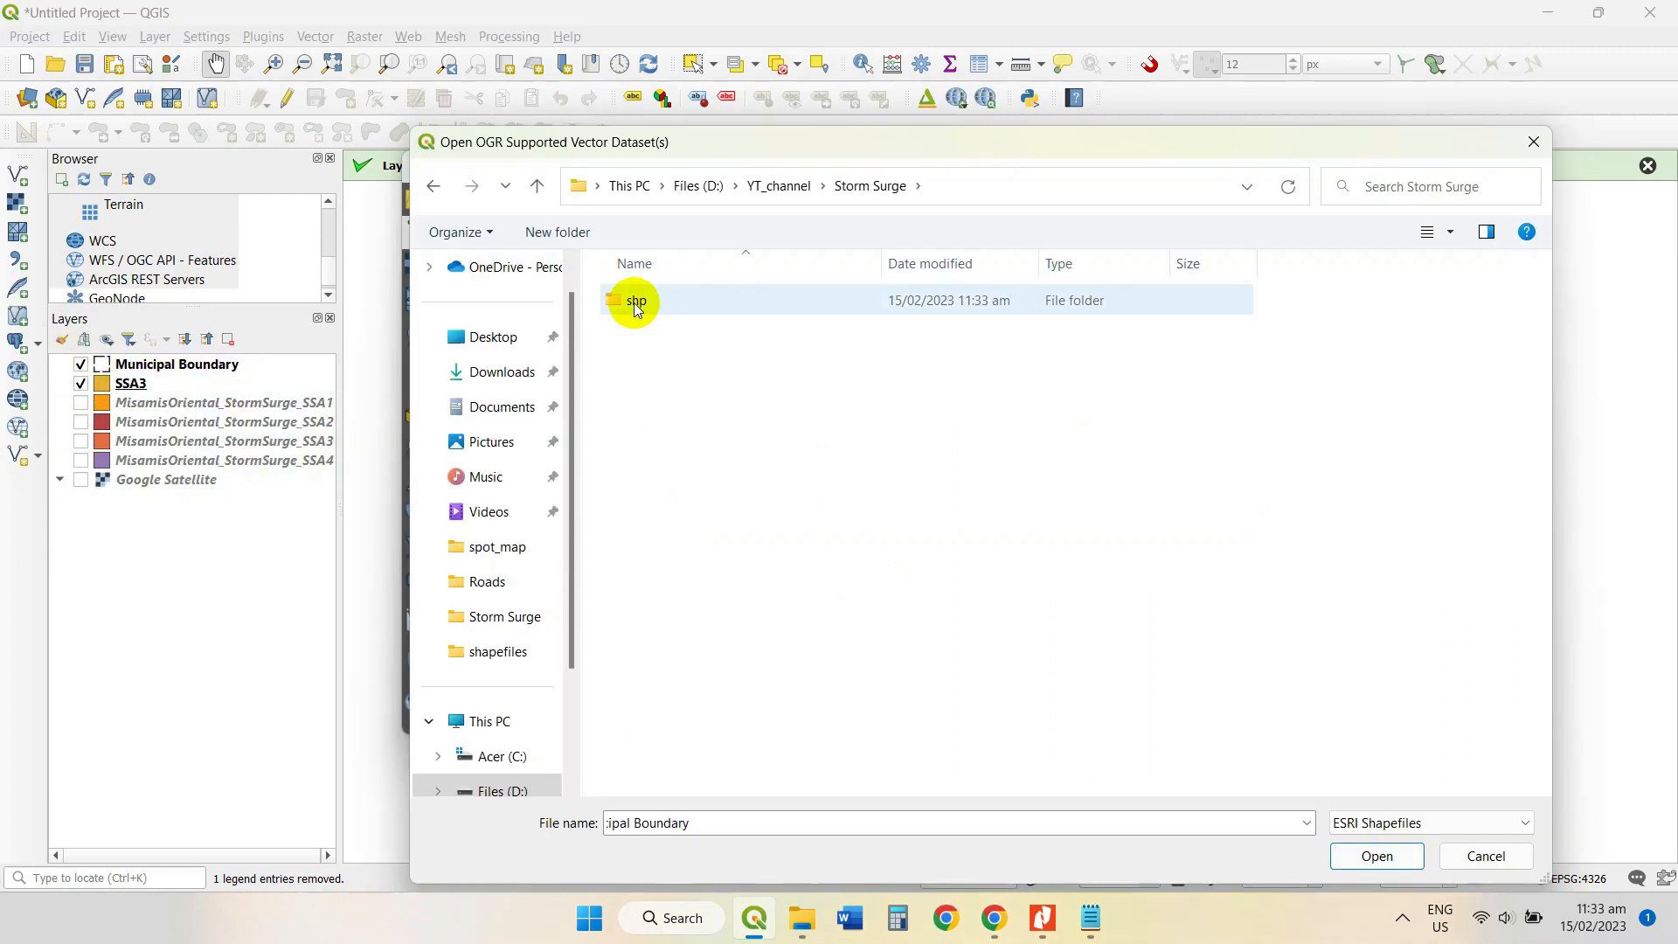
Add SSA1.shp and SSA2.shp from the Storm Surge\shp folder to the map and place SSA2 below SSA1 in the layer order.
double_click(637, 302)
click(637, 302)
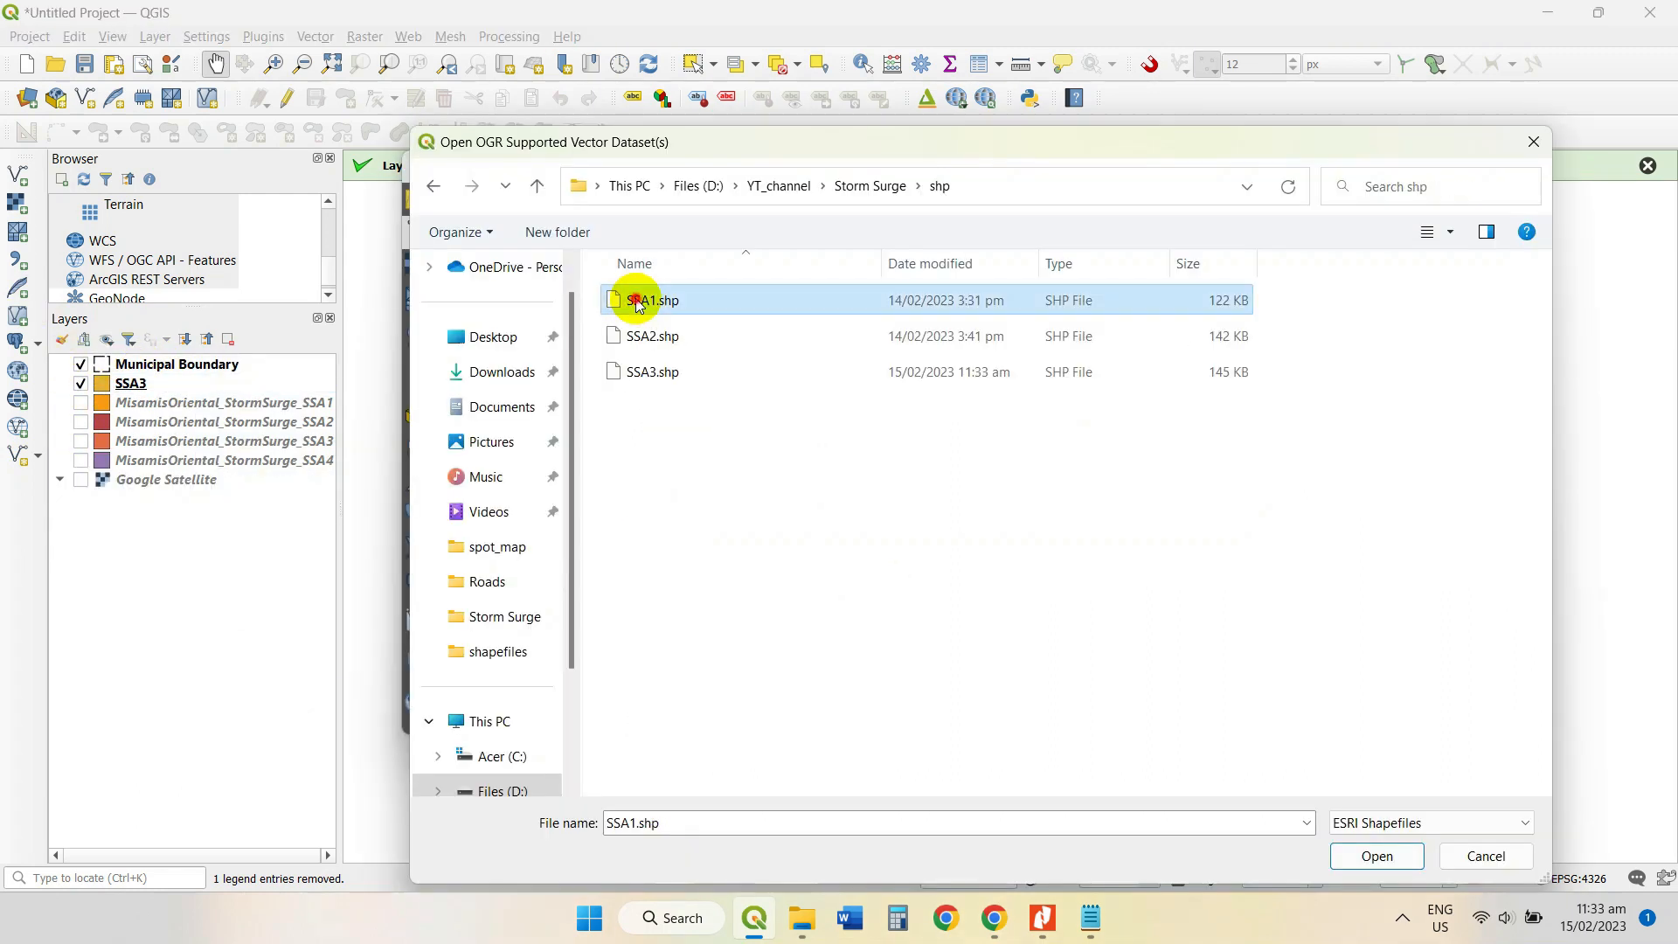
ctrl+click(647, 337)
click(1389, 858)
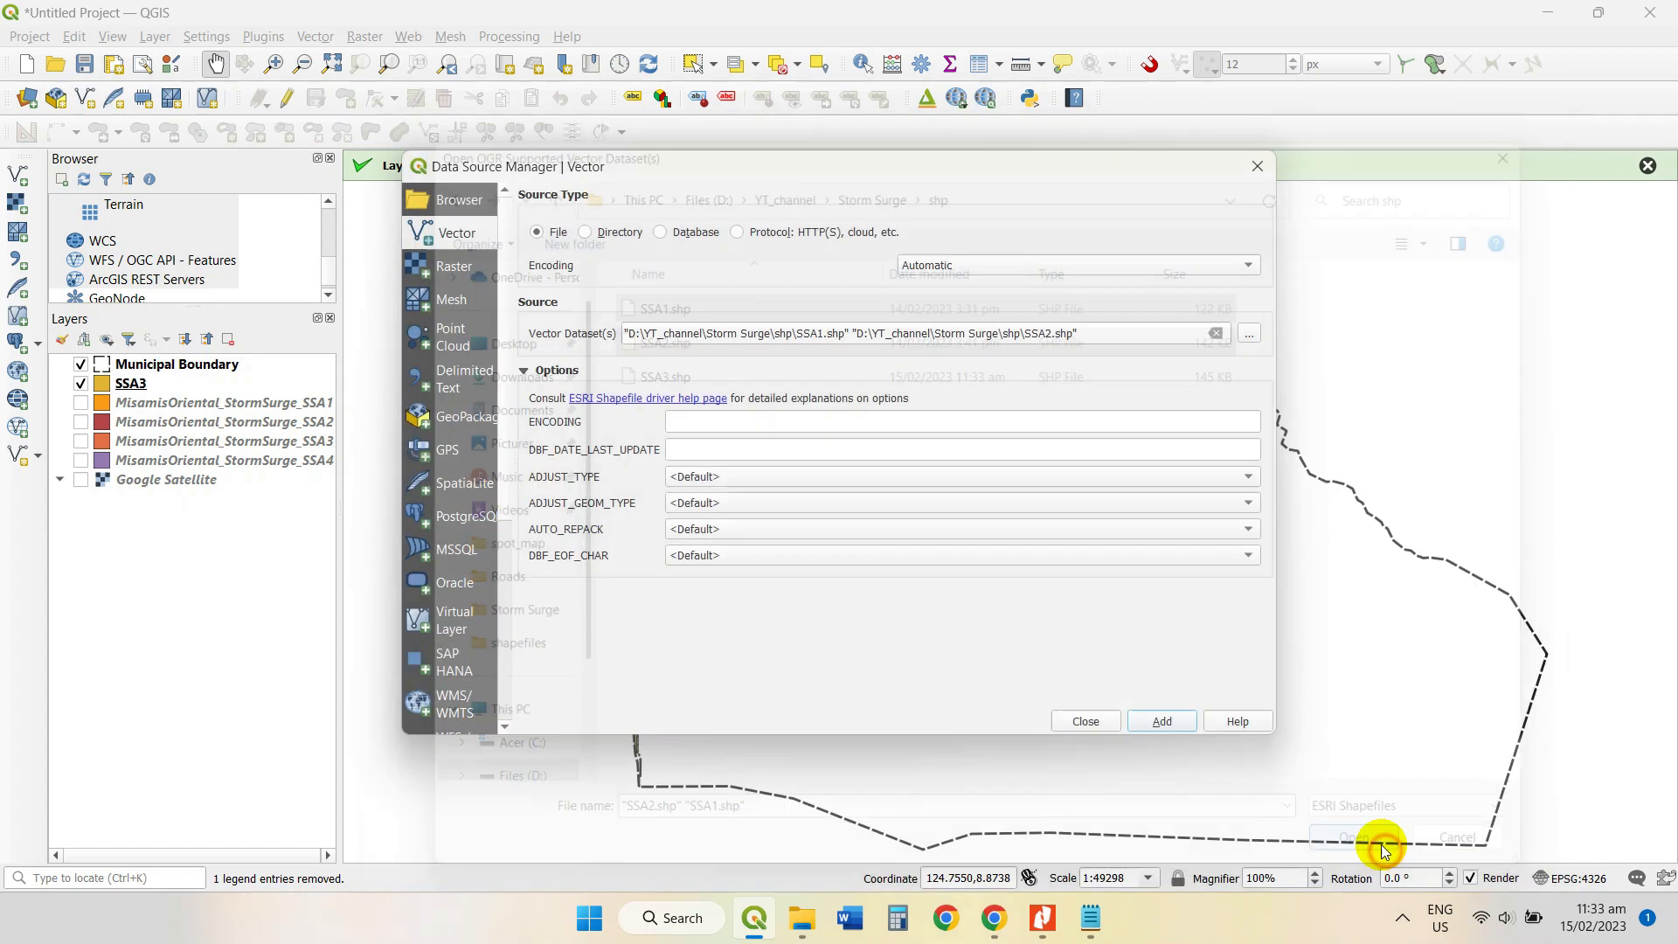
click(1153, 722)
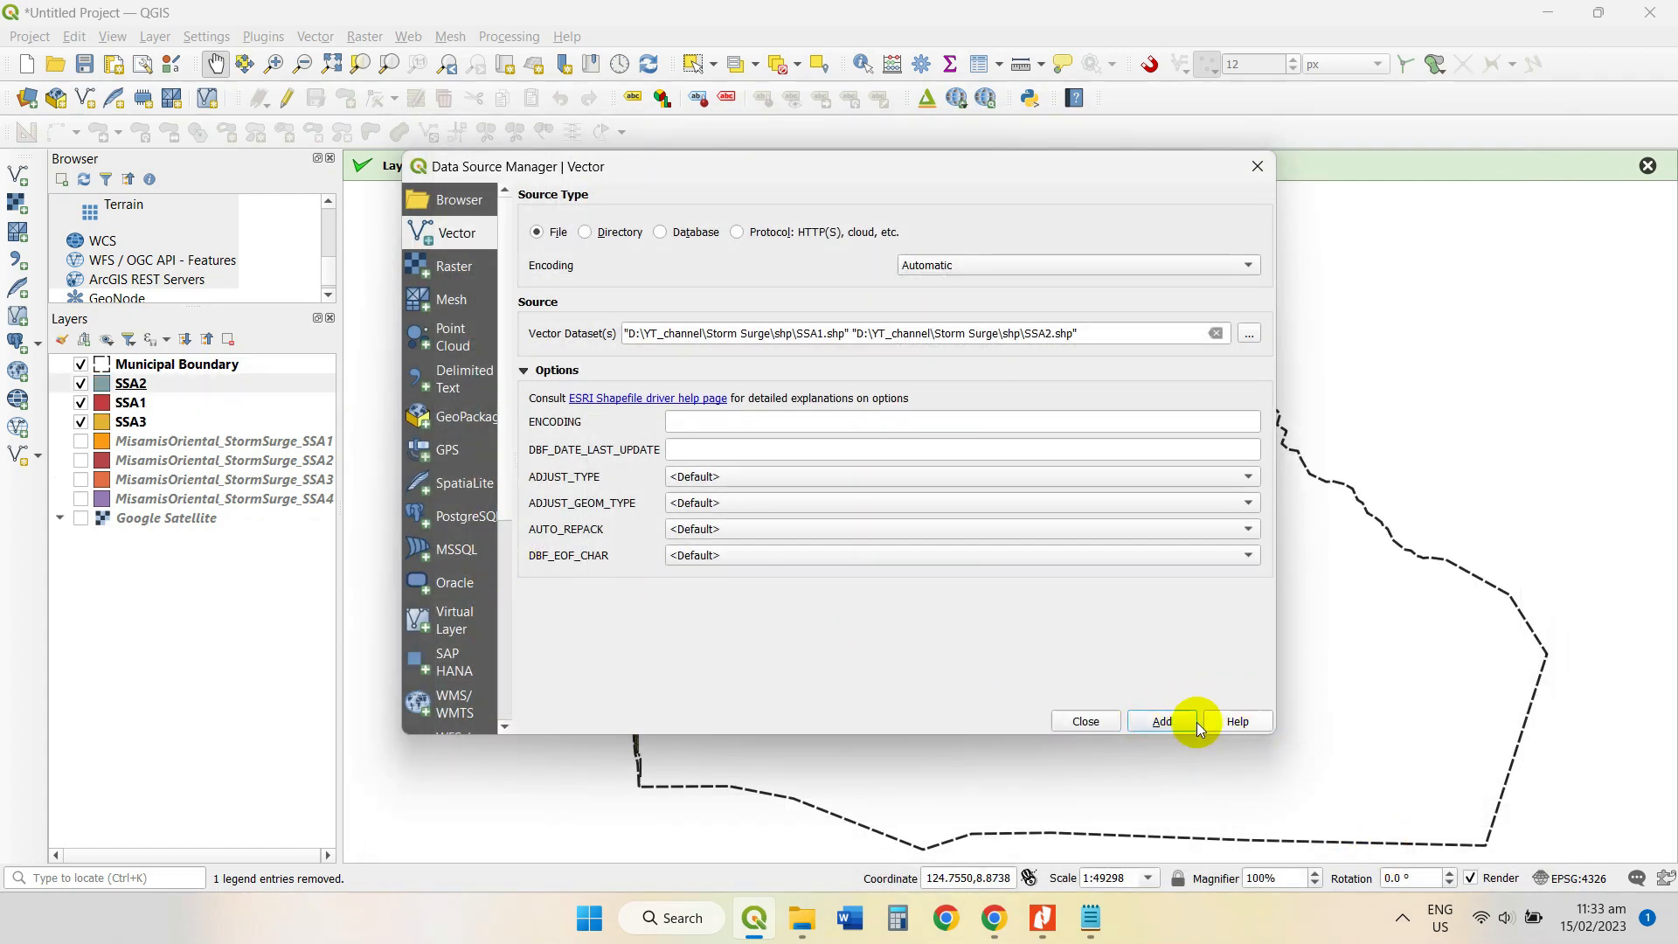
click(1084, 722)
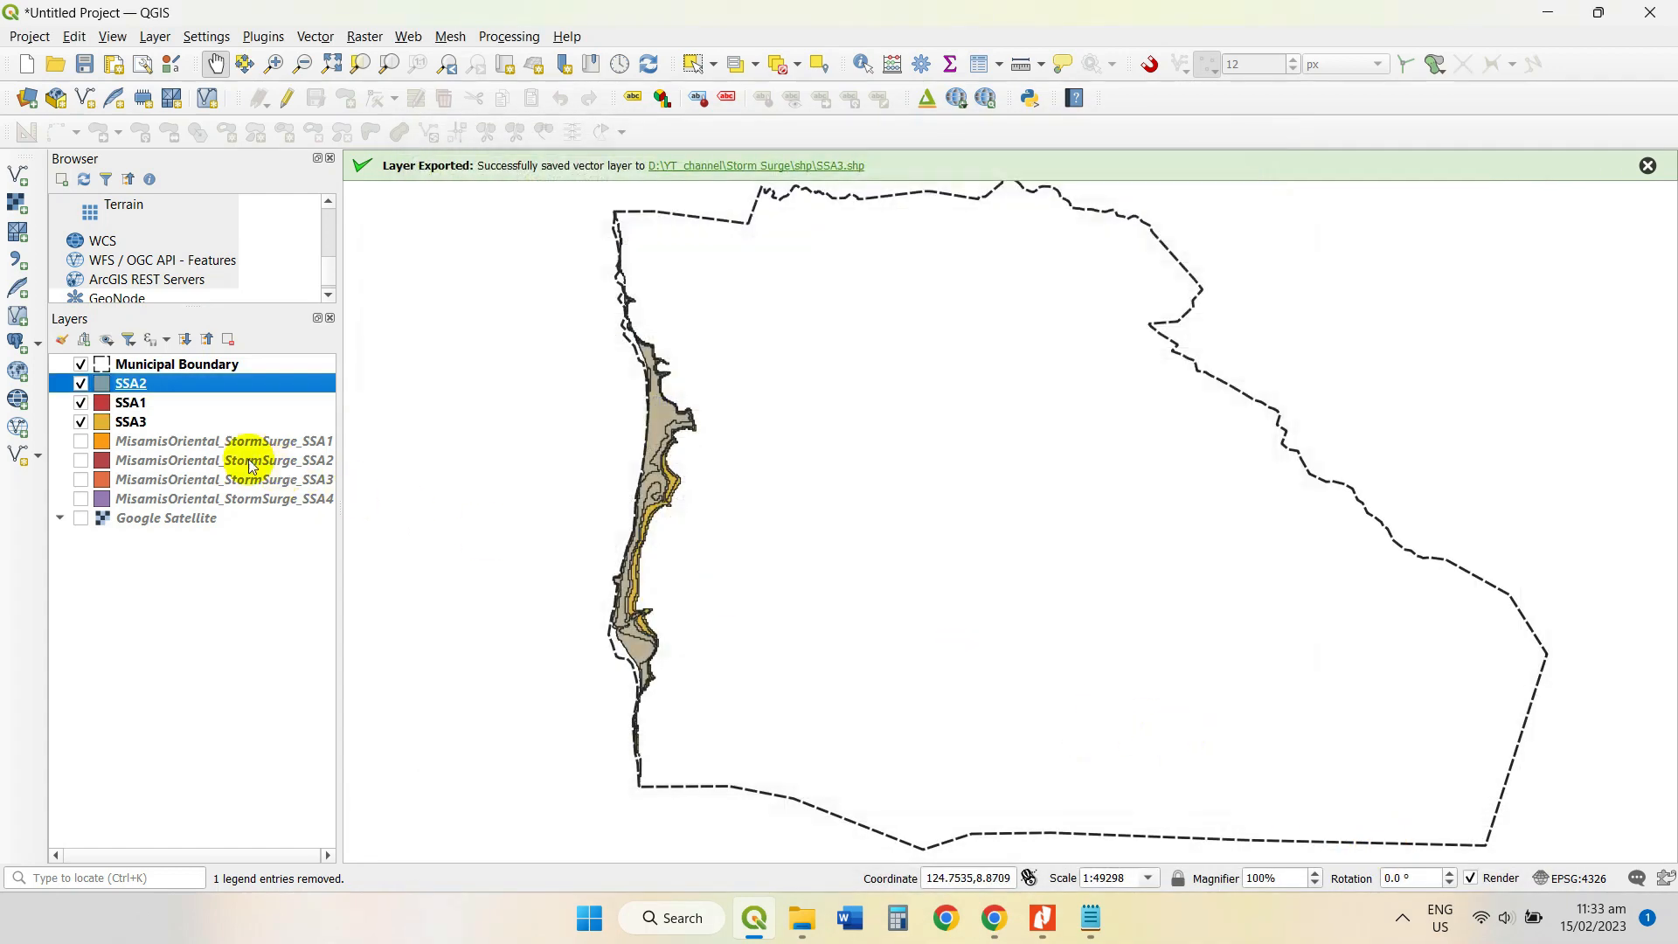
drag(126, 383, 164, 406)
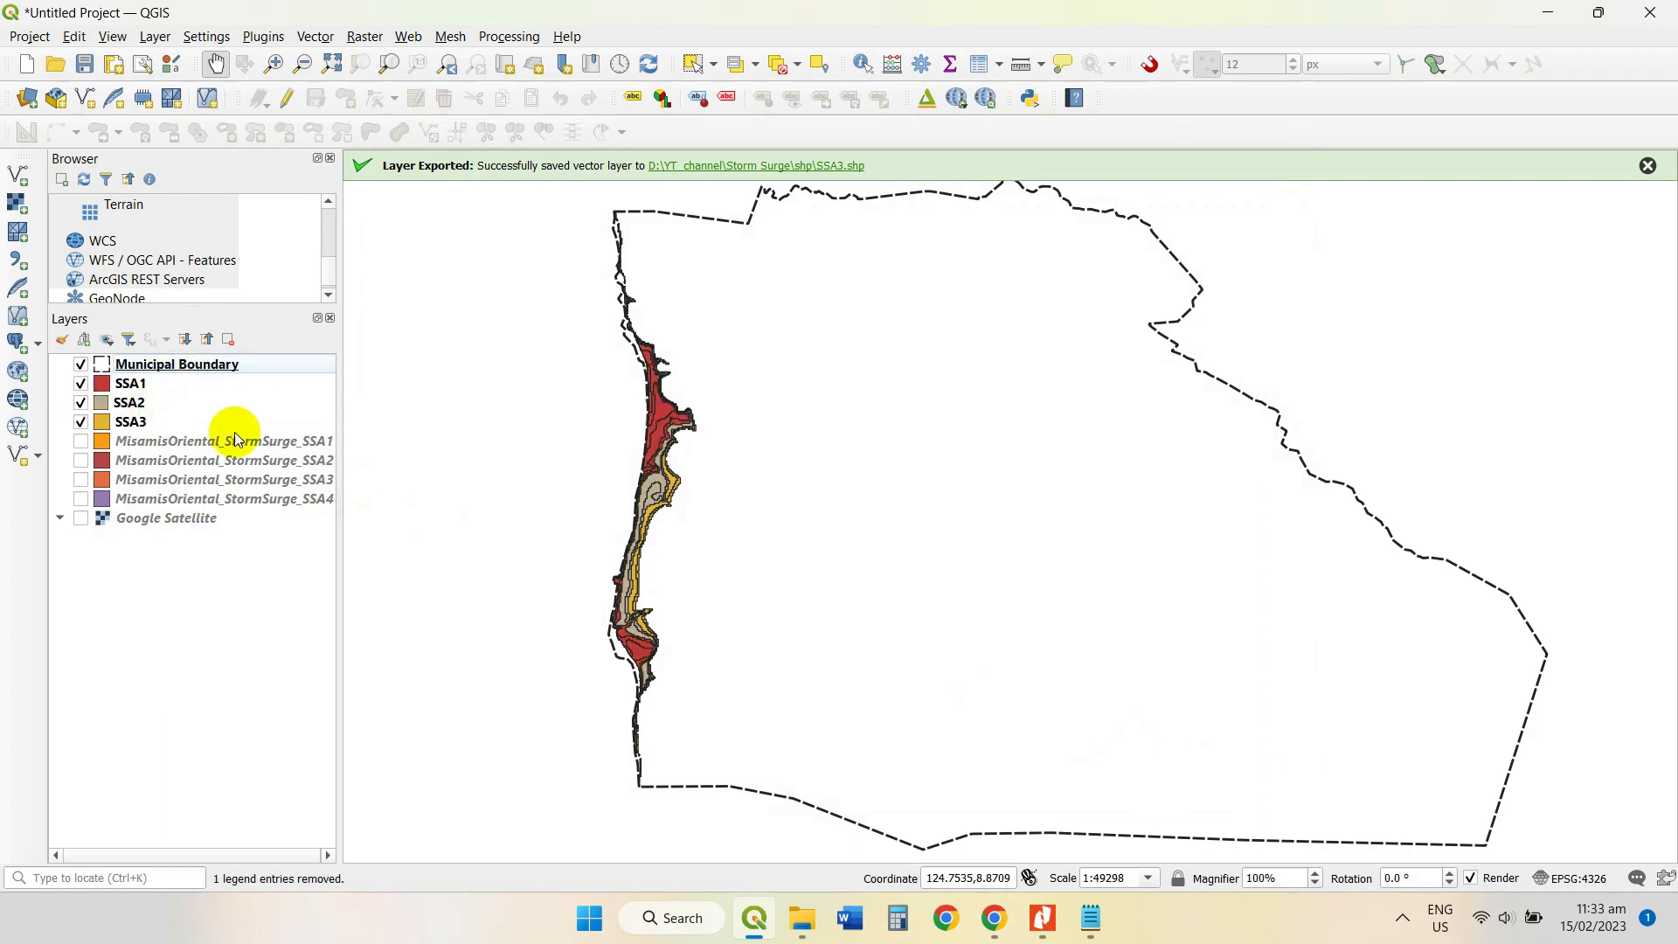
Show MisamisOriental_StormSurge_SSA4 and set up a Clip with it as the input layer and Municipal Boundary as the overlay layer.
click(184, 500)
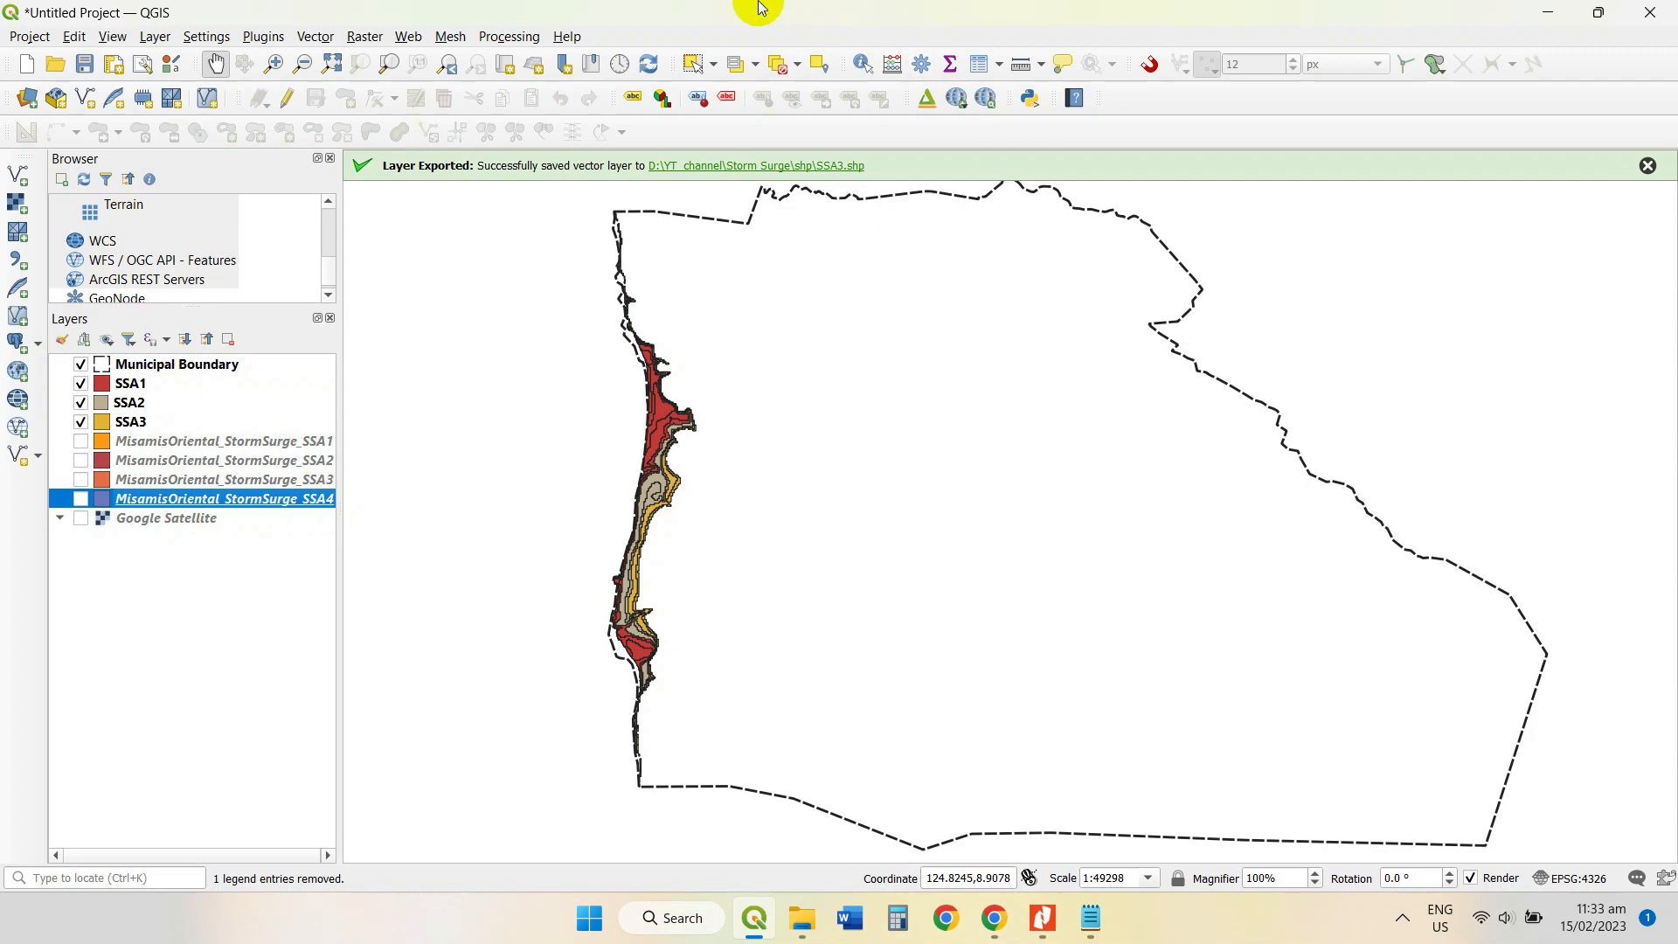
click(80, 499)
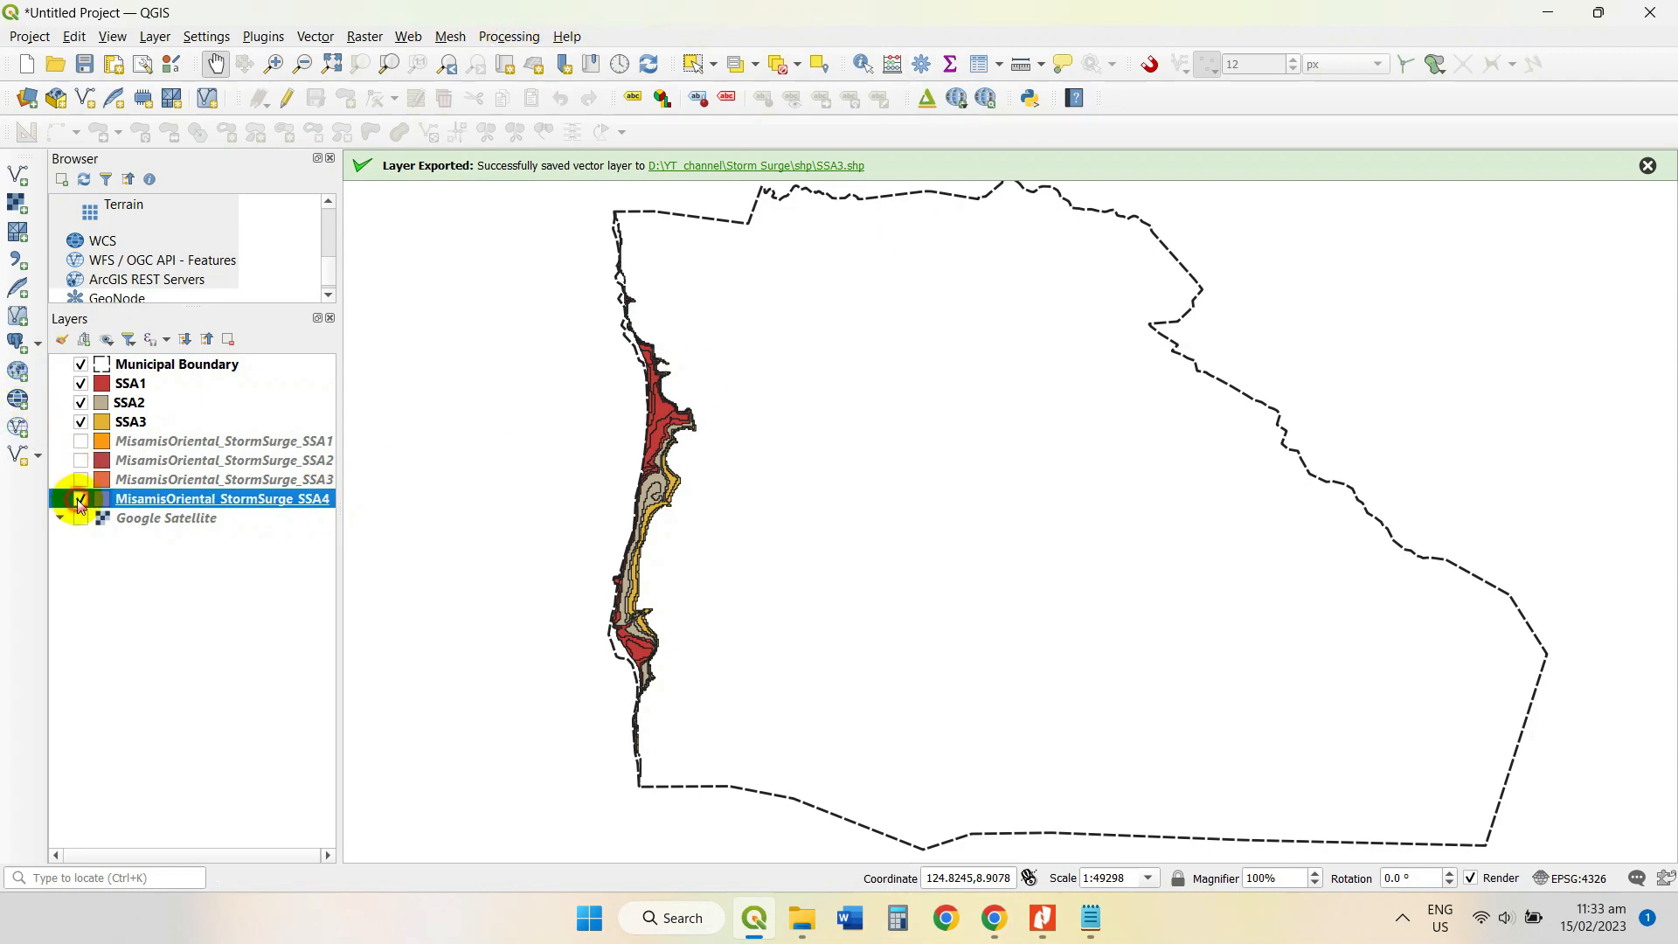
click(316, 36)
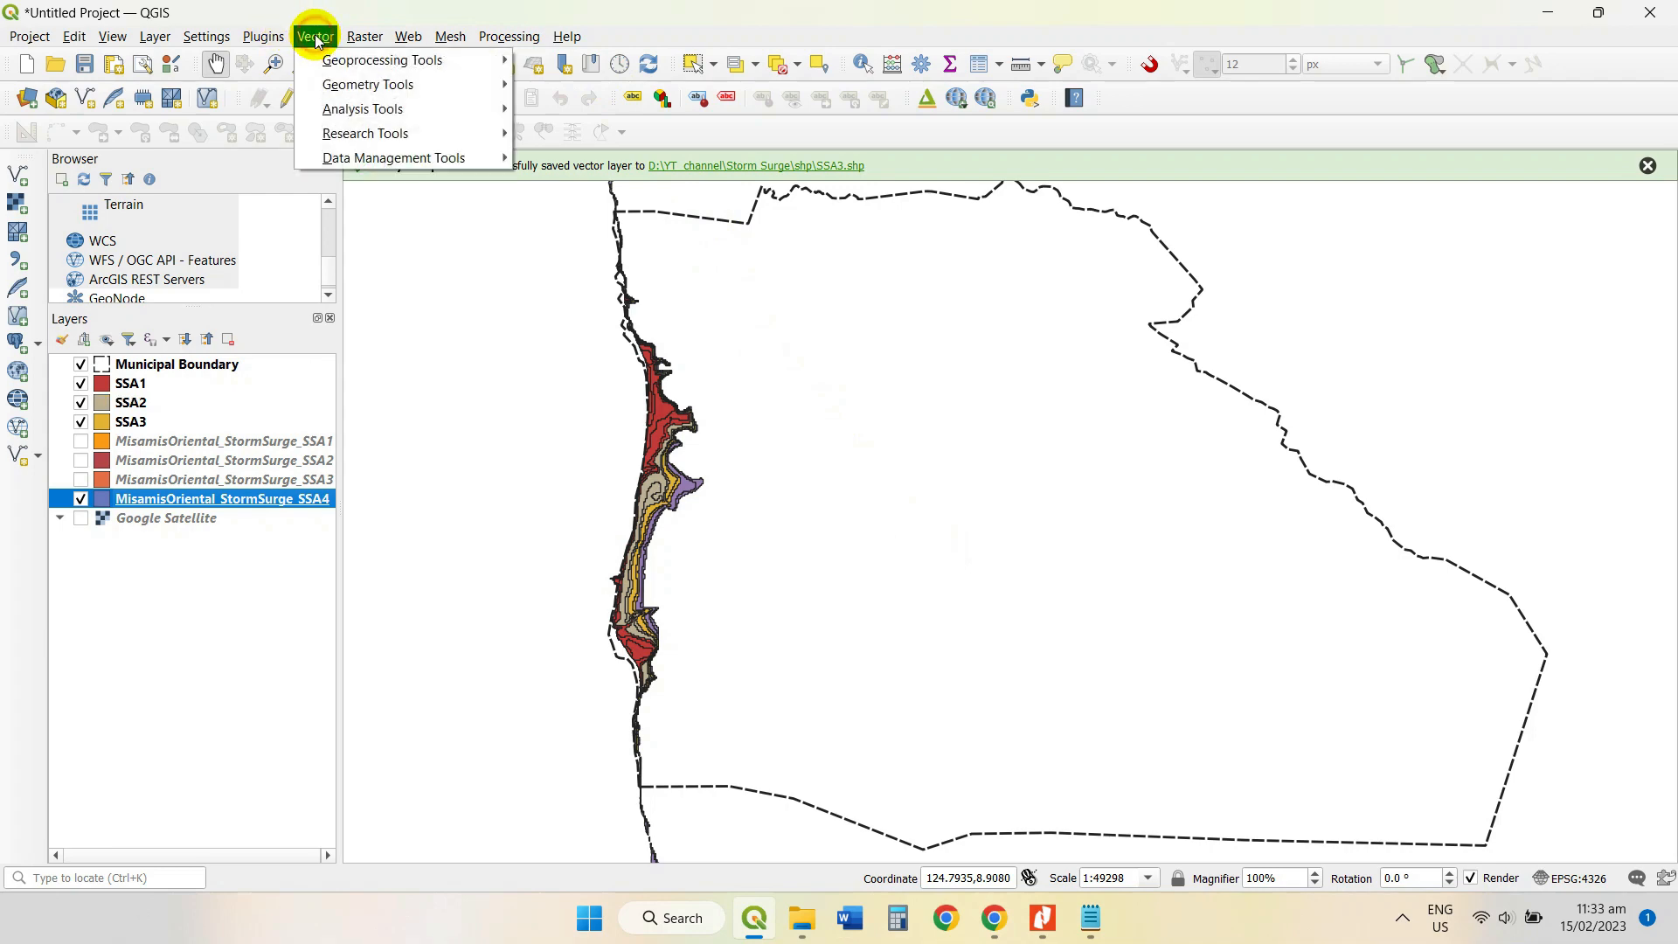
mouse_move(333, 65)
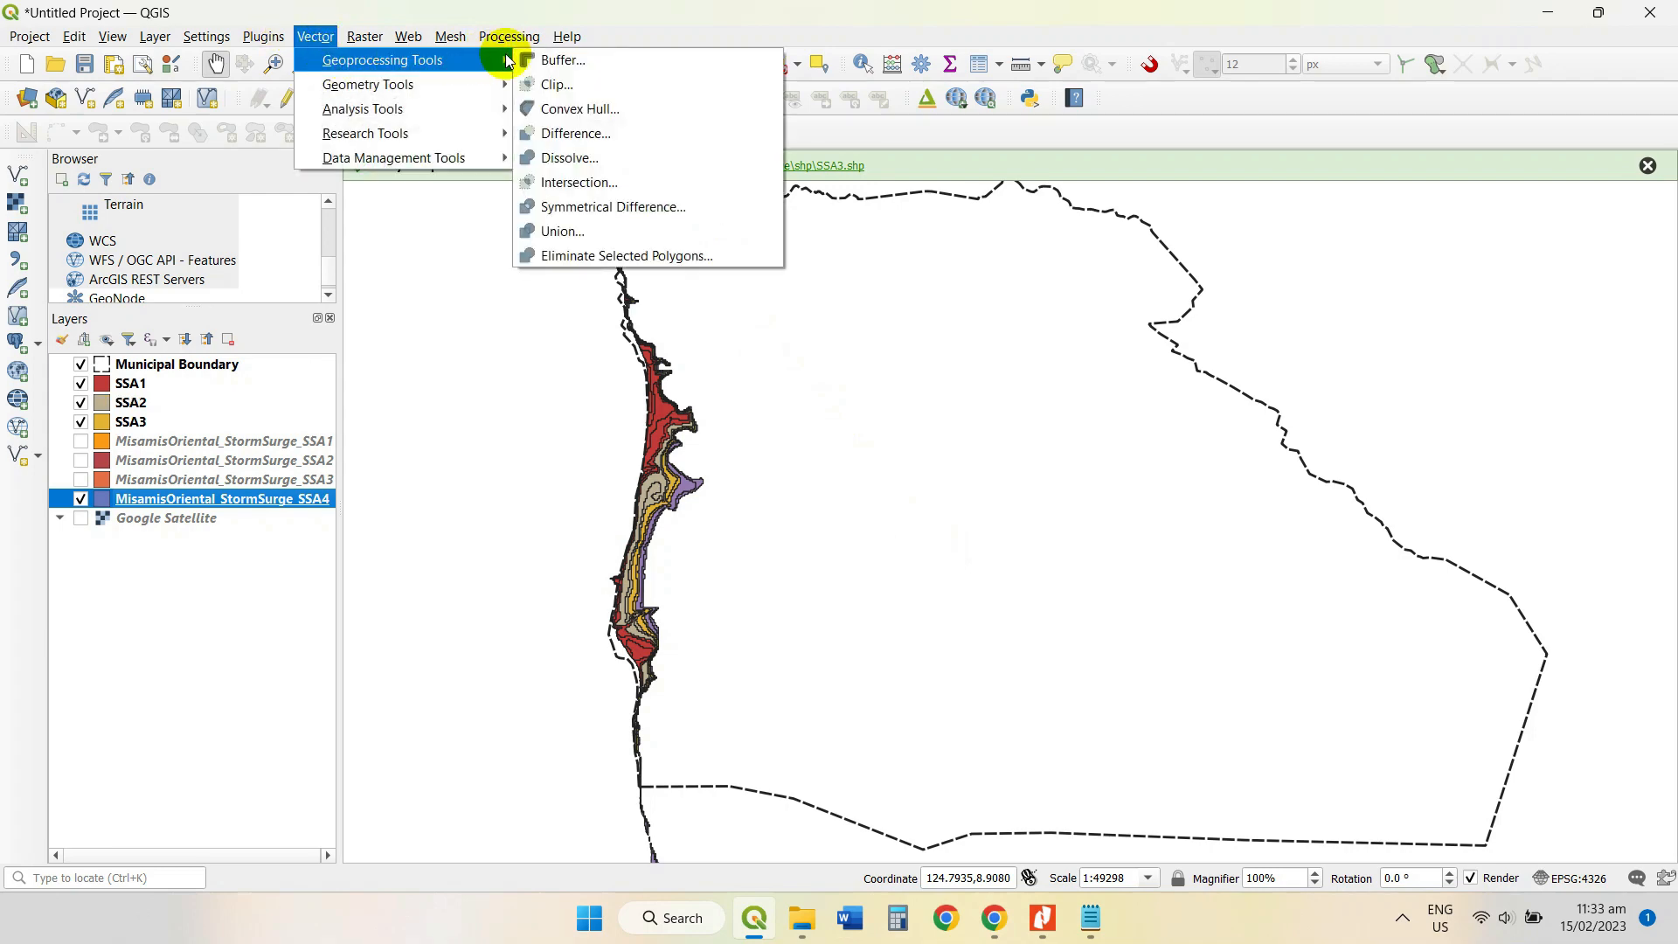
click(553, 86)
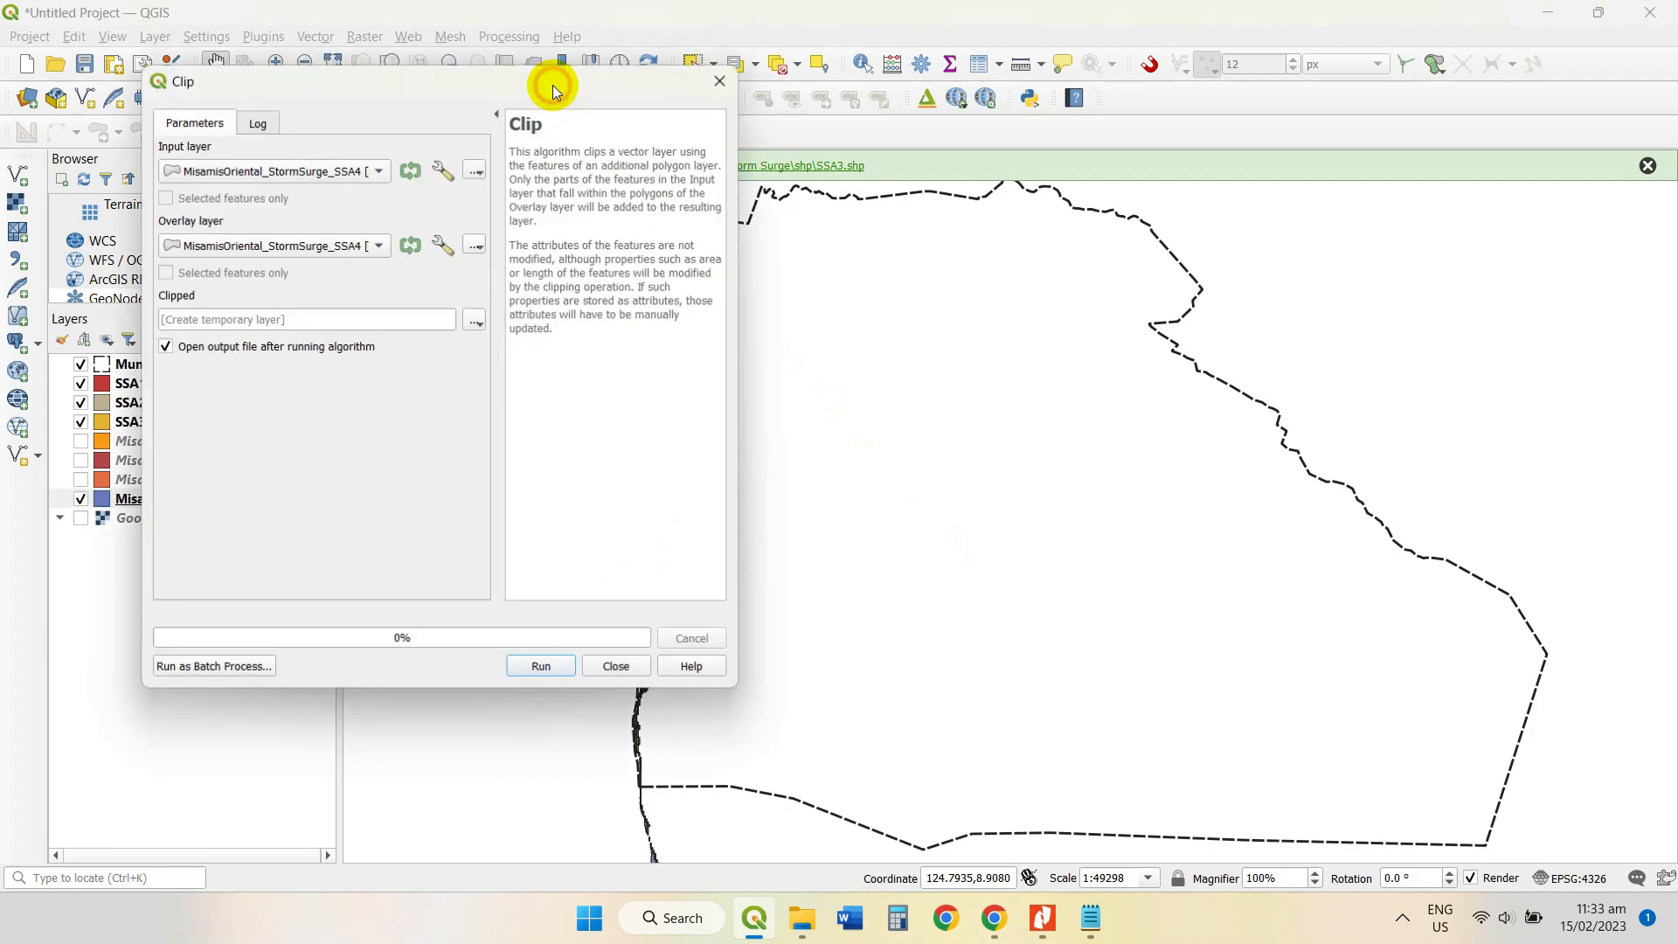
click(378, 247)
click(313, 265)
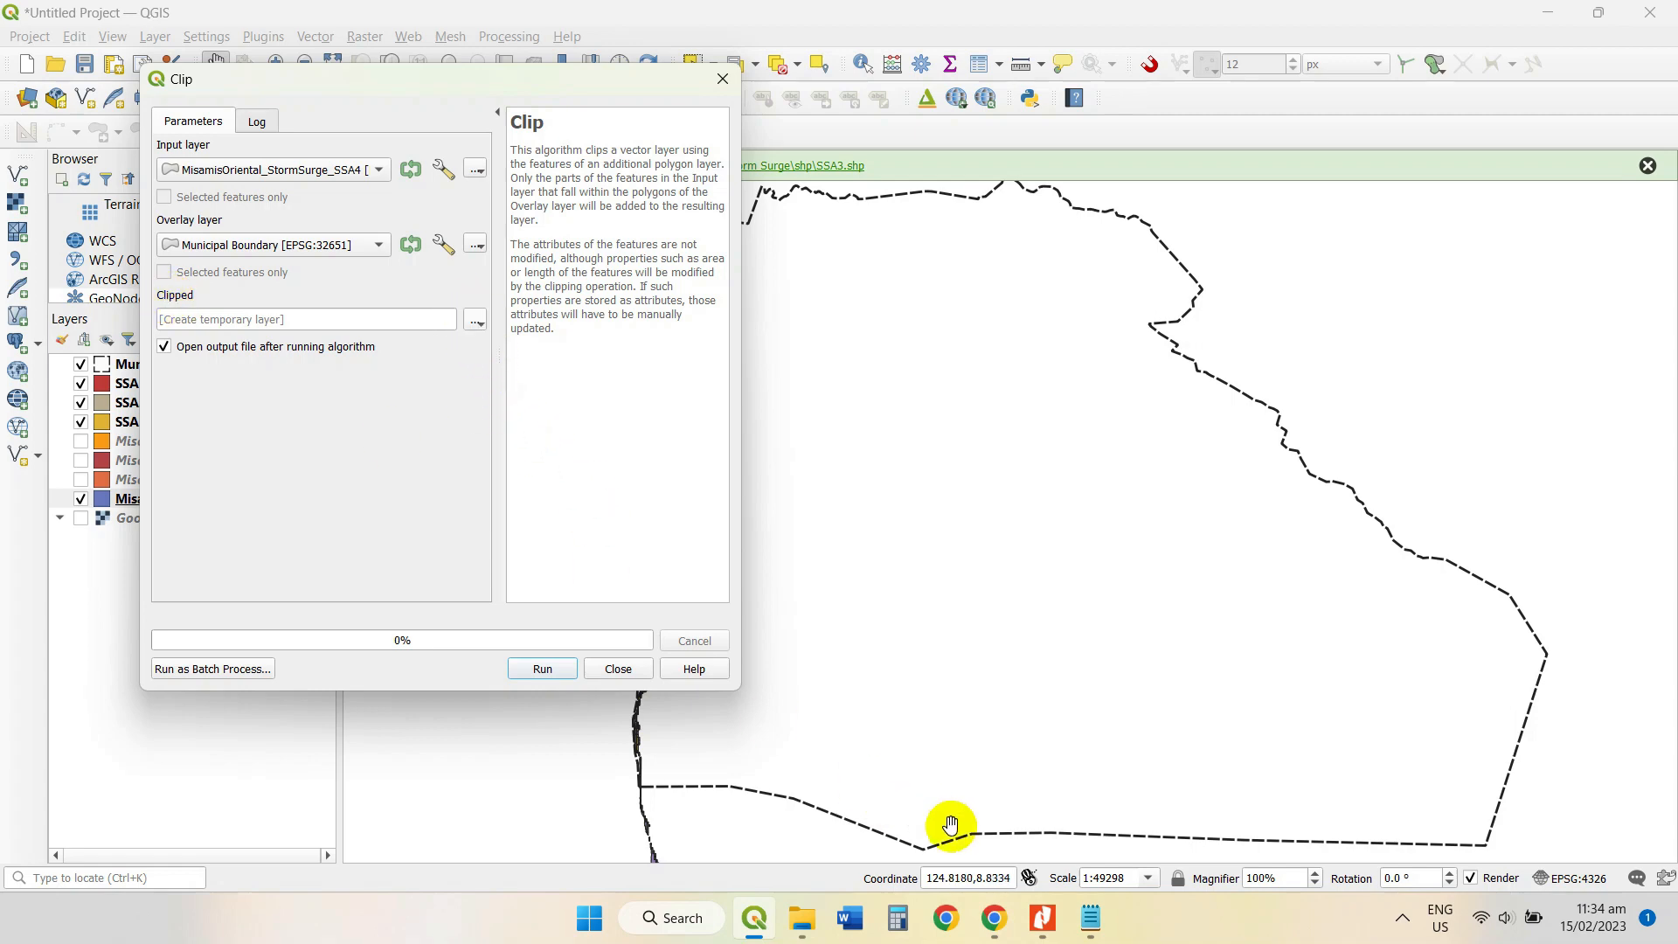
Review step 12 of the Notepad notes on saving the clipped output to a file, then minimize the notes.
click(1091, 917)
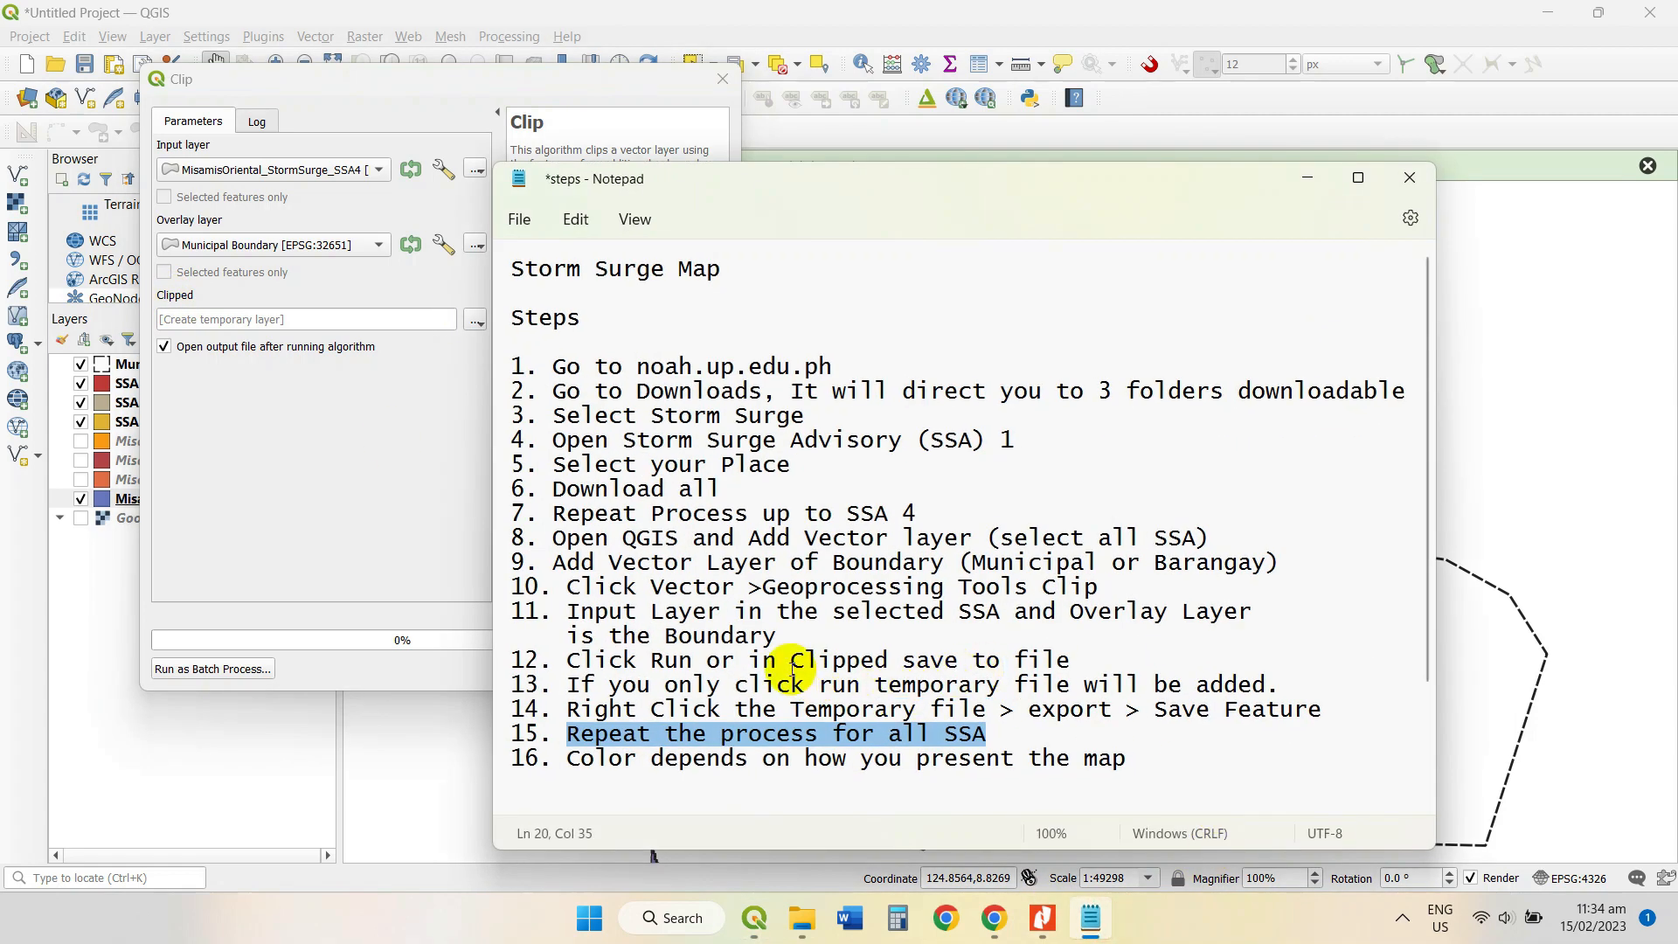
drag(750, 660, 1103, 651)
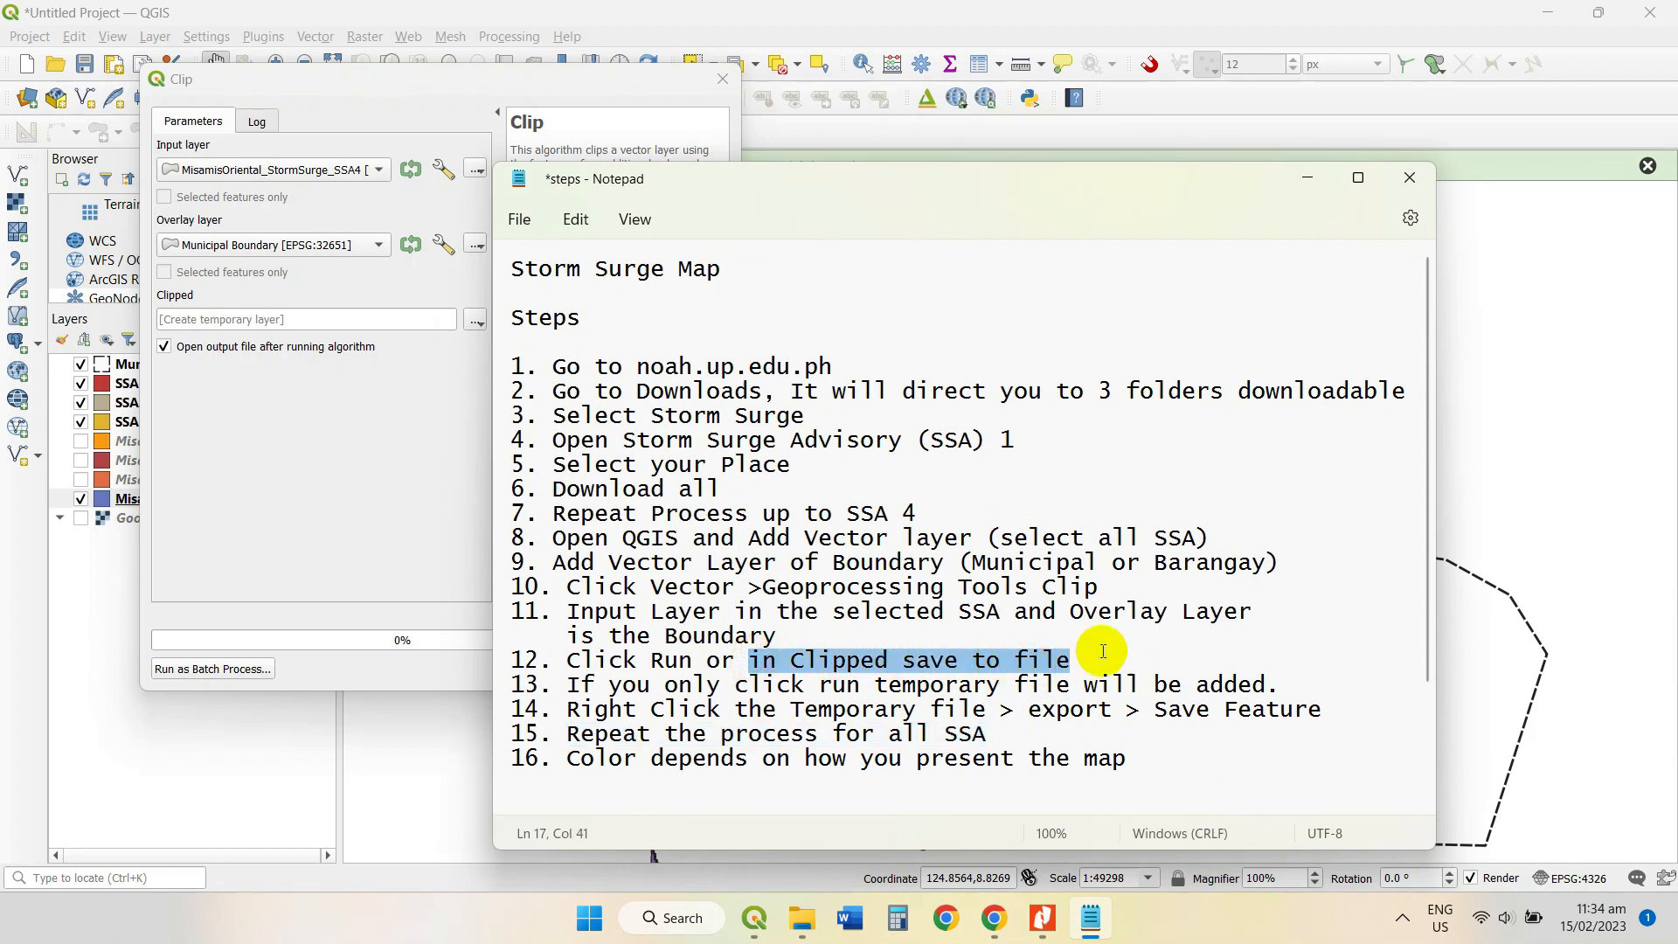
click(1308, 182)
Save the clipped output to a file named SSA4 in the Storm Surge\shp folder, run the clip and close the tool.
click(478, 319)
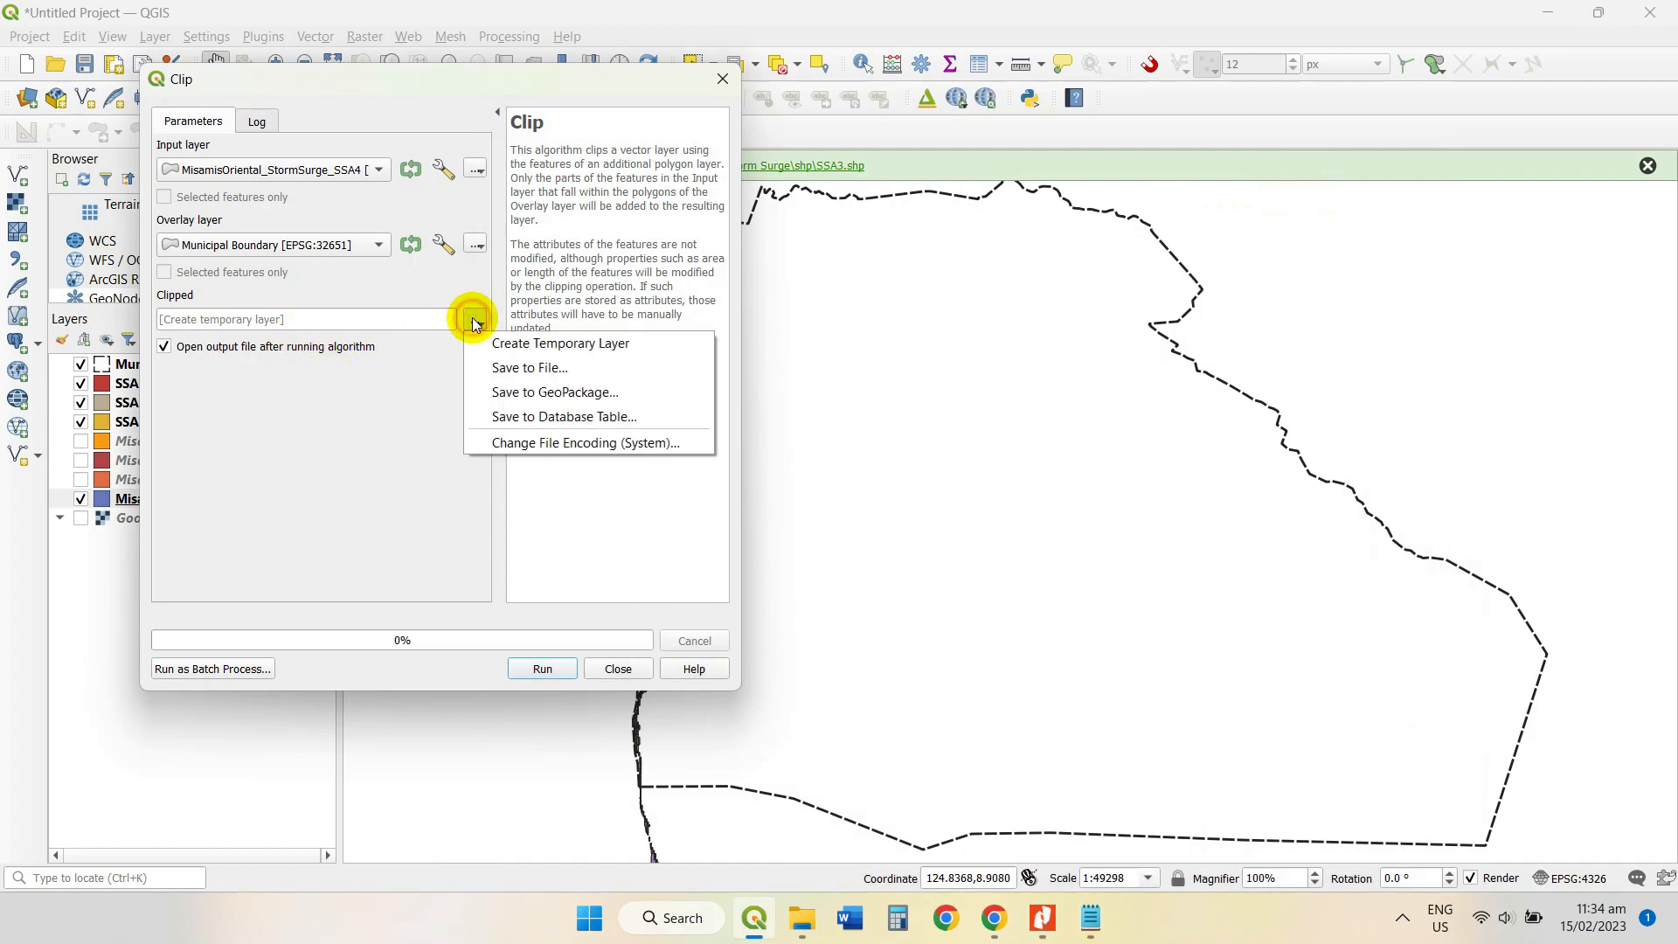
click(542, 369)
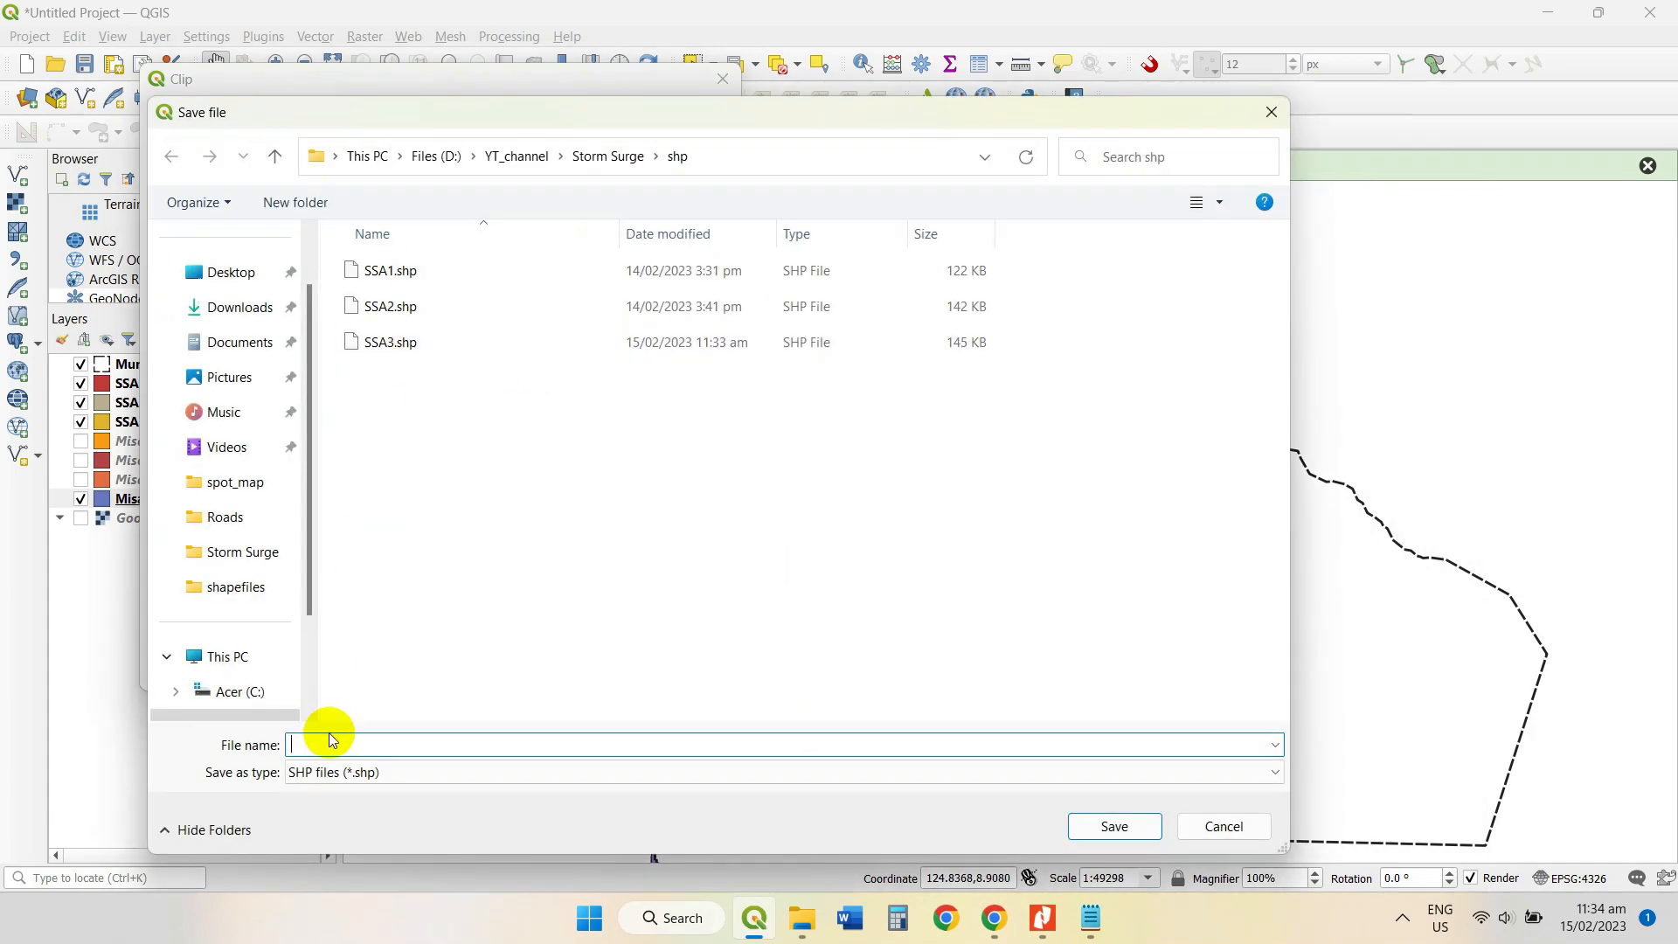
click(325, 741)
text(SSA)
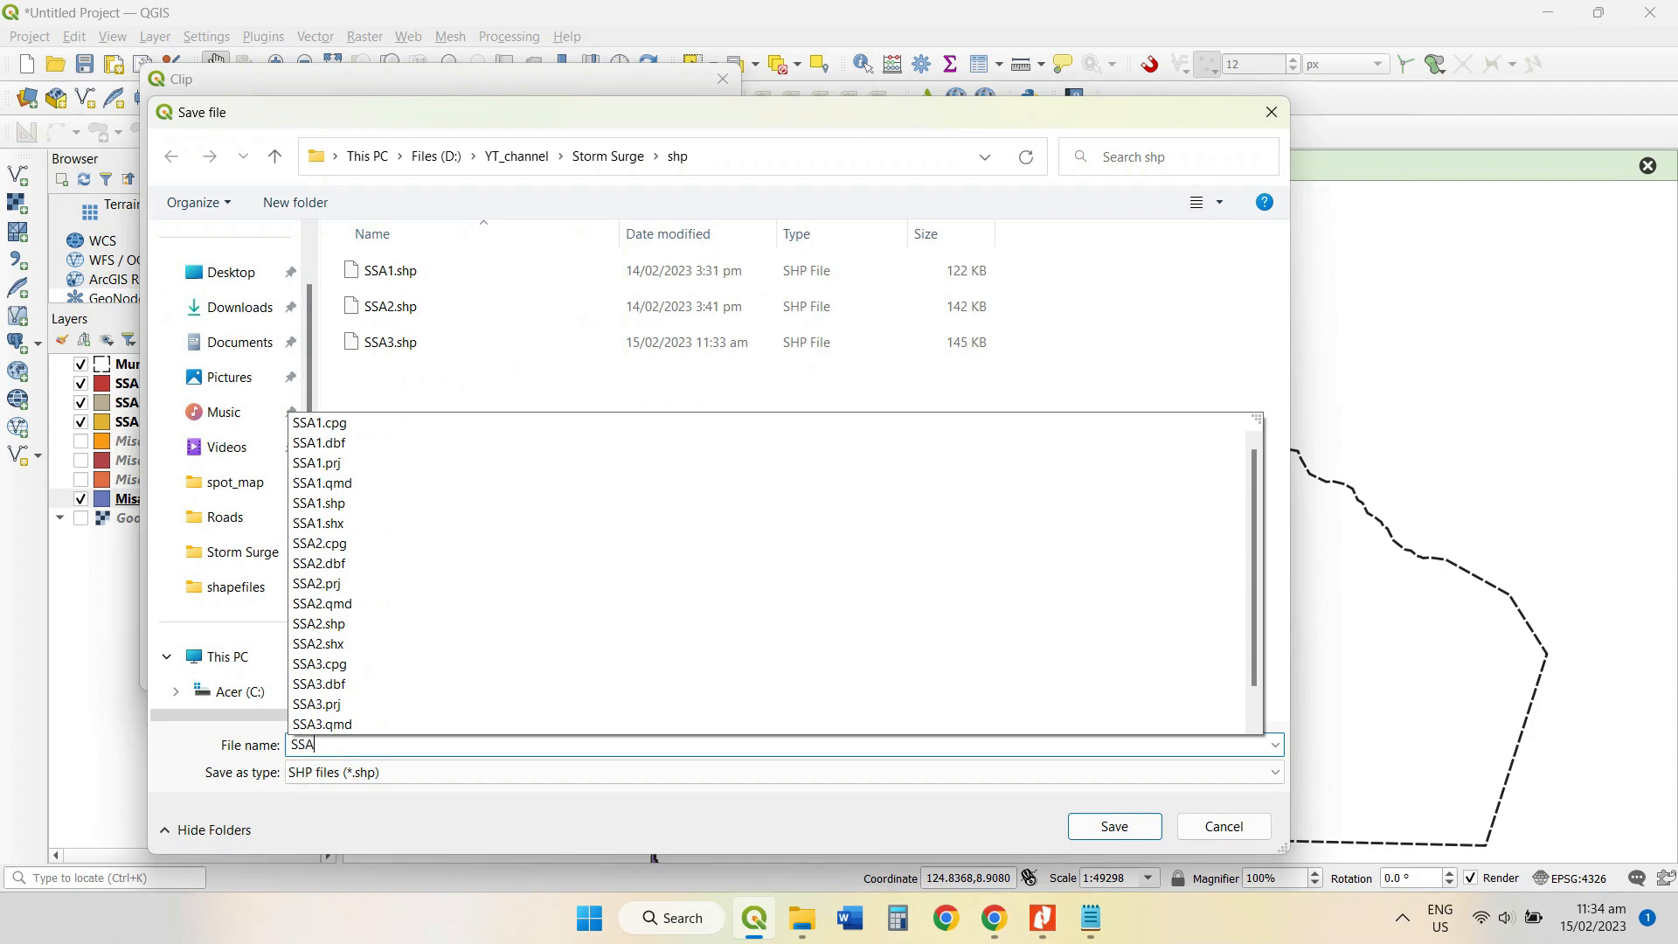
text(4)
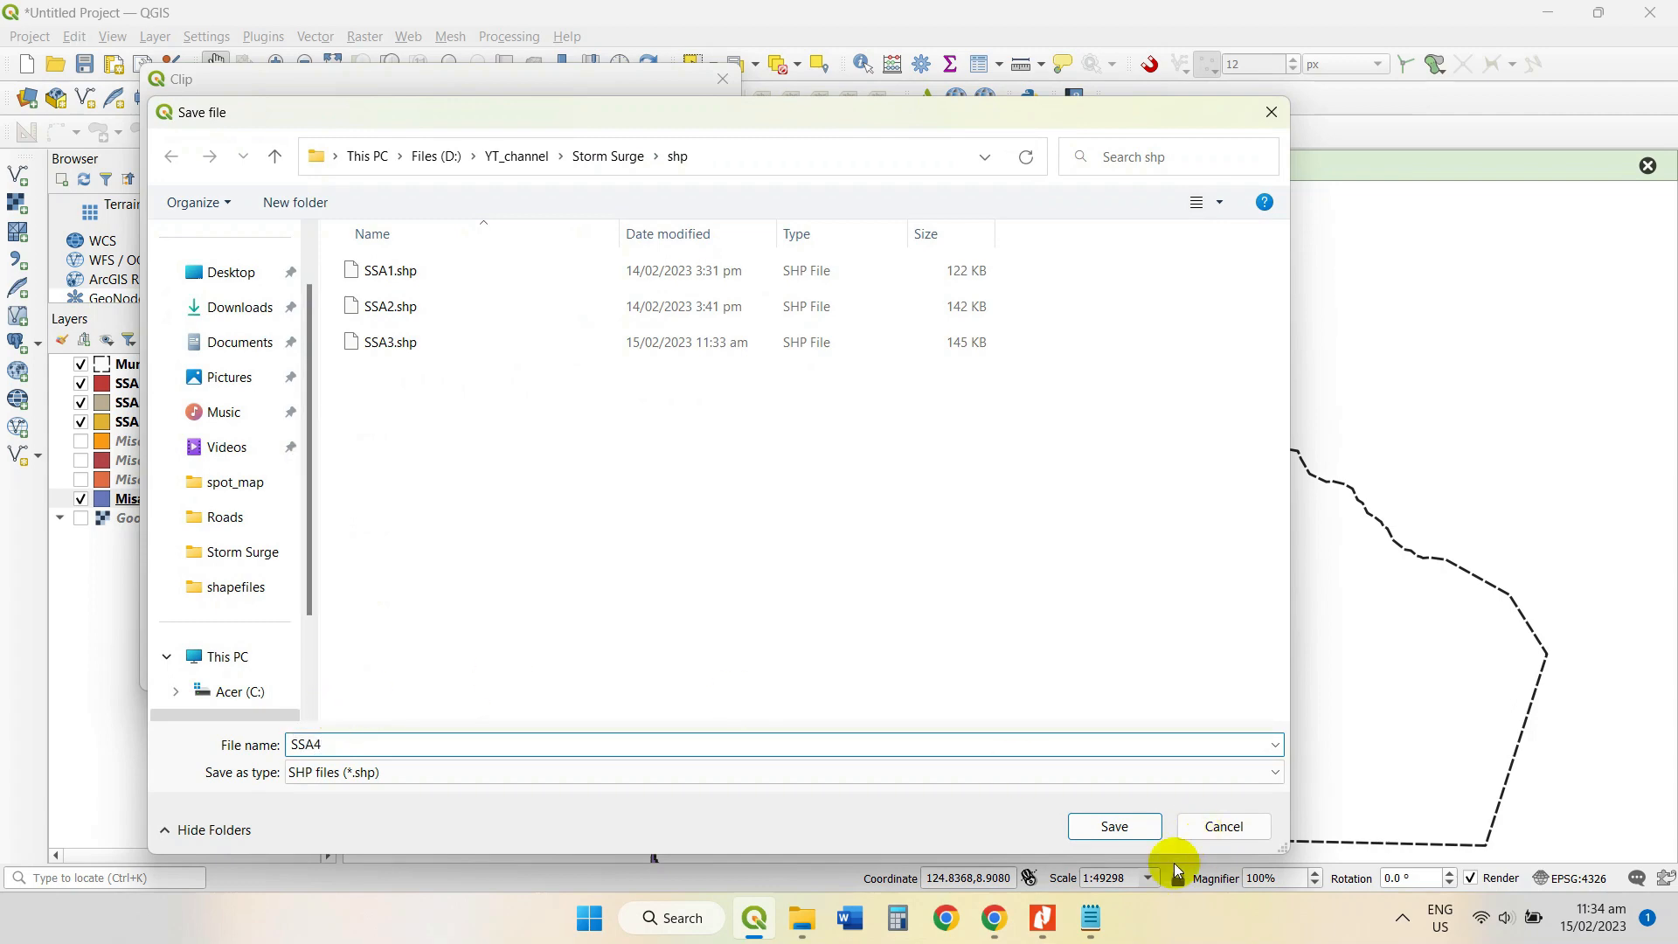
click(1111, 825)
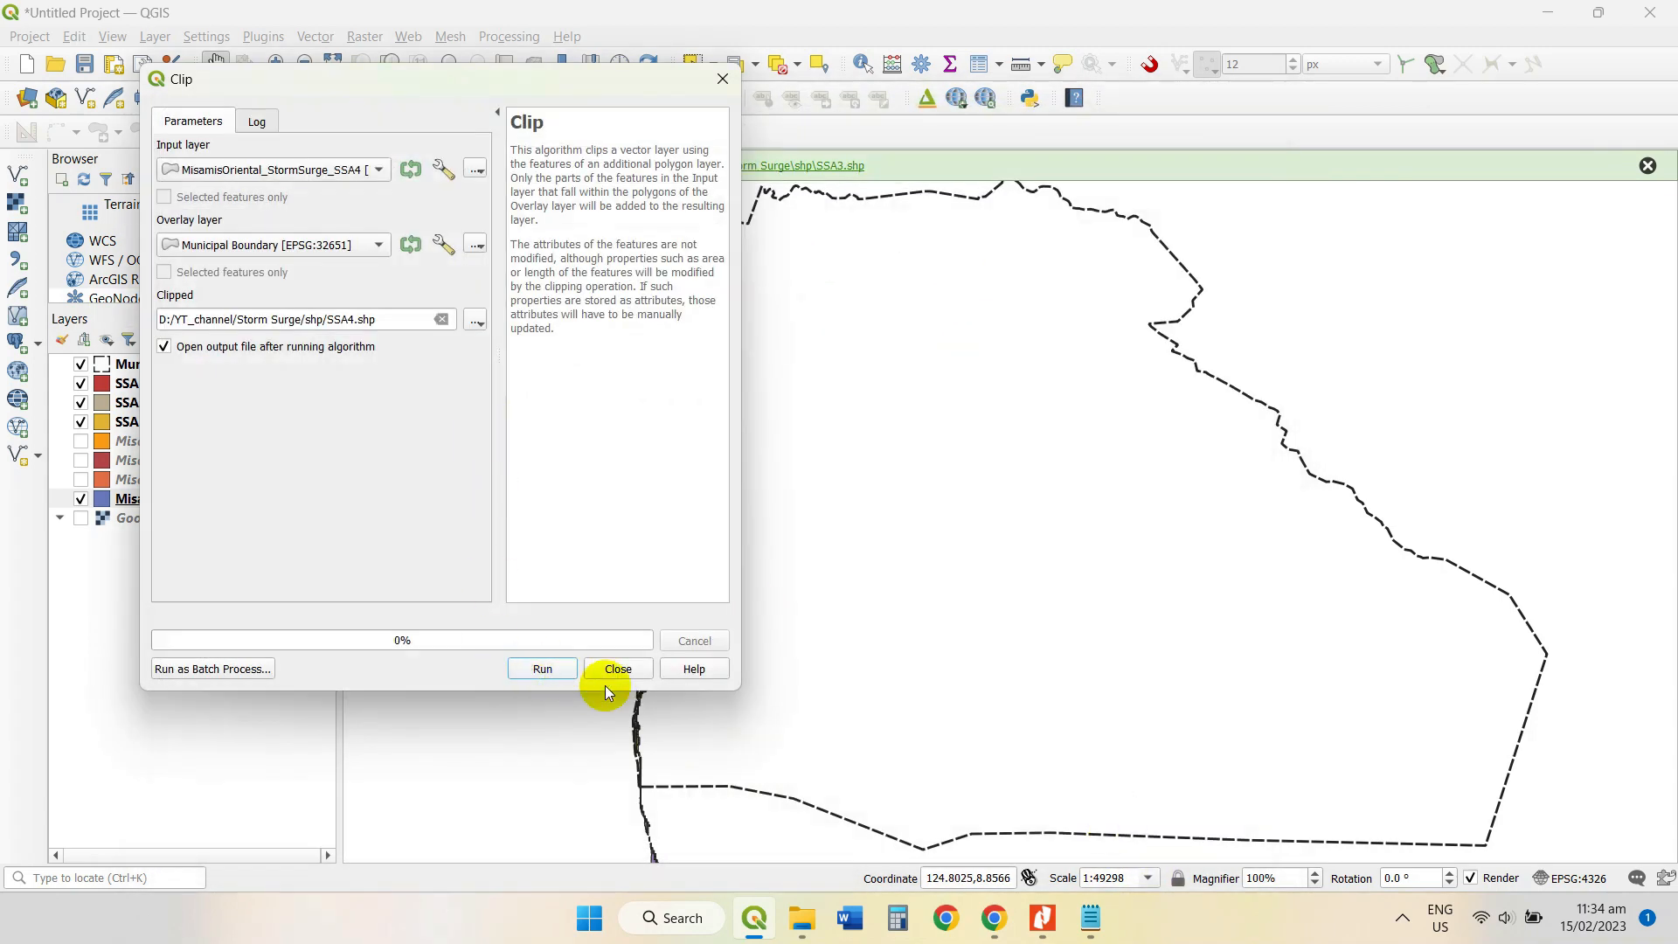
click(535, 670)
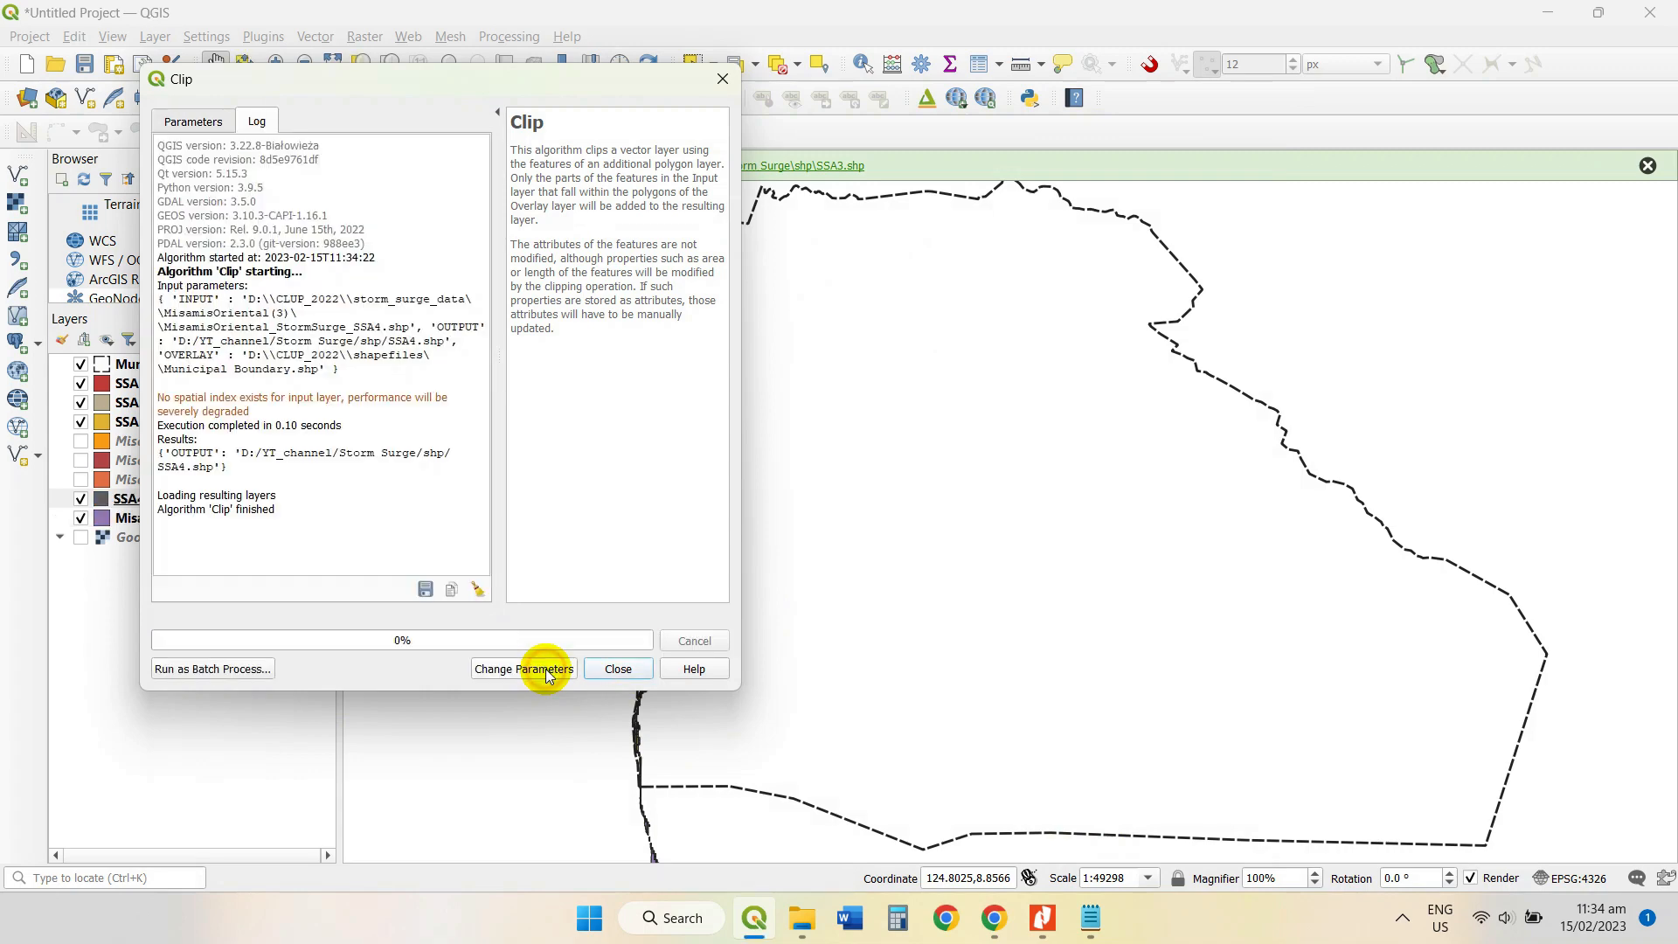
click(618, 669)
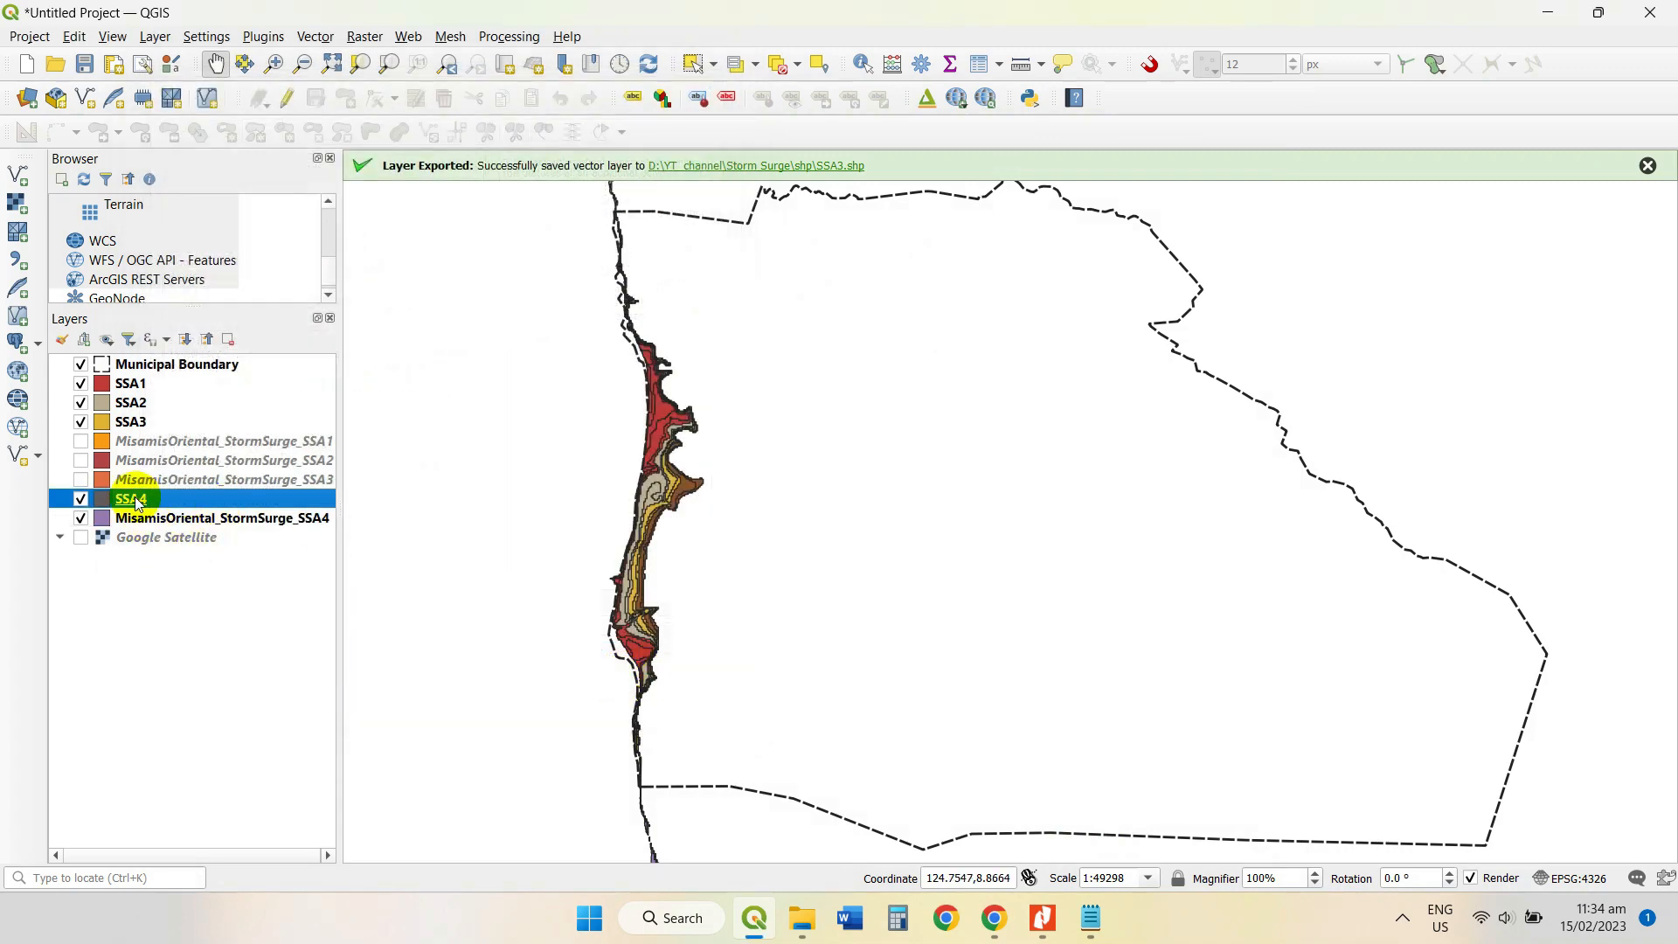
Move SSA4 directly below SSA3 in the layer order and hide the MisamisOriental_StormSurge_SSA4 layer.
drag(137, 504, 141, 446)
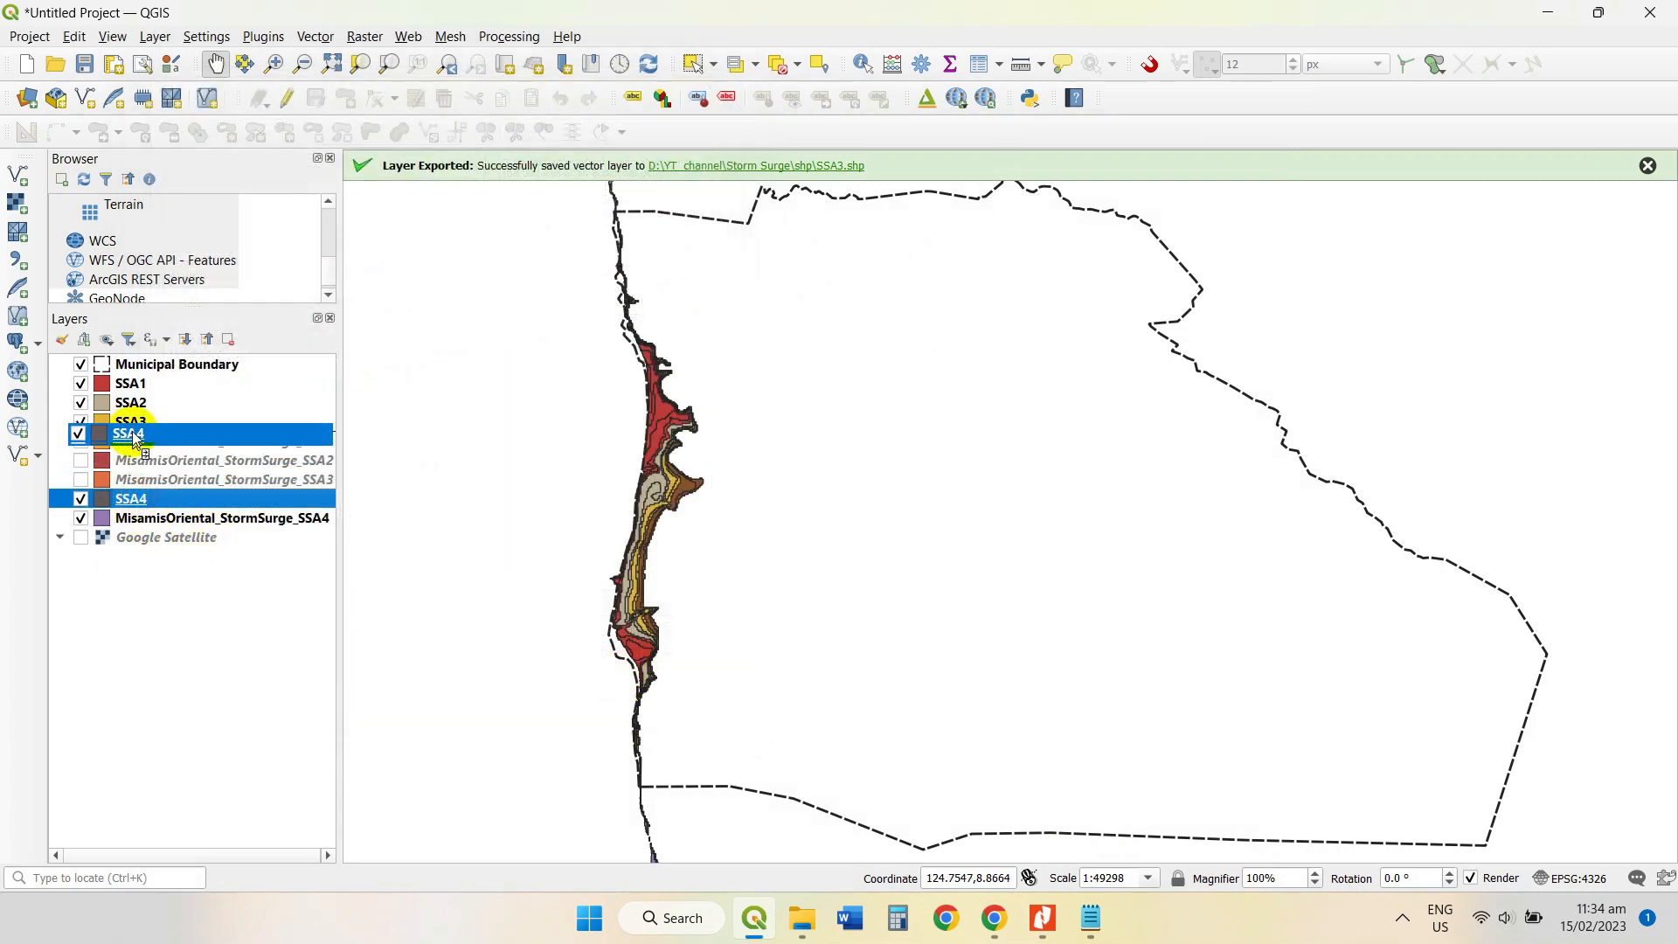
click(80, 519)
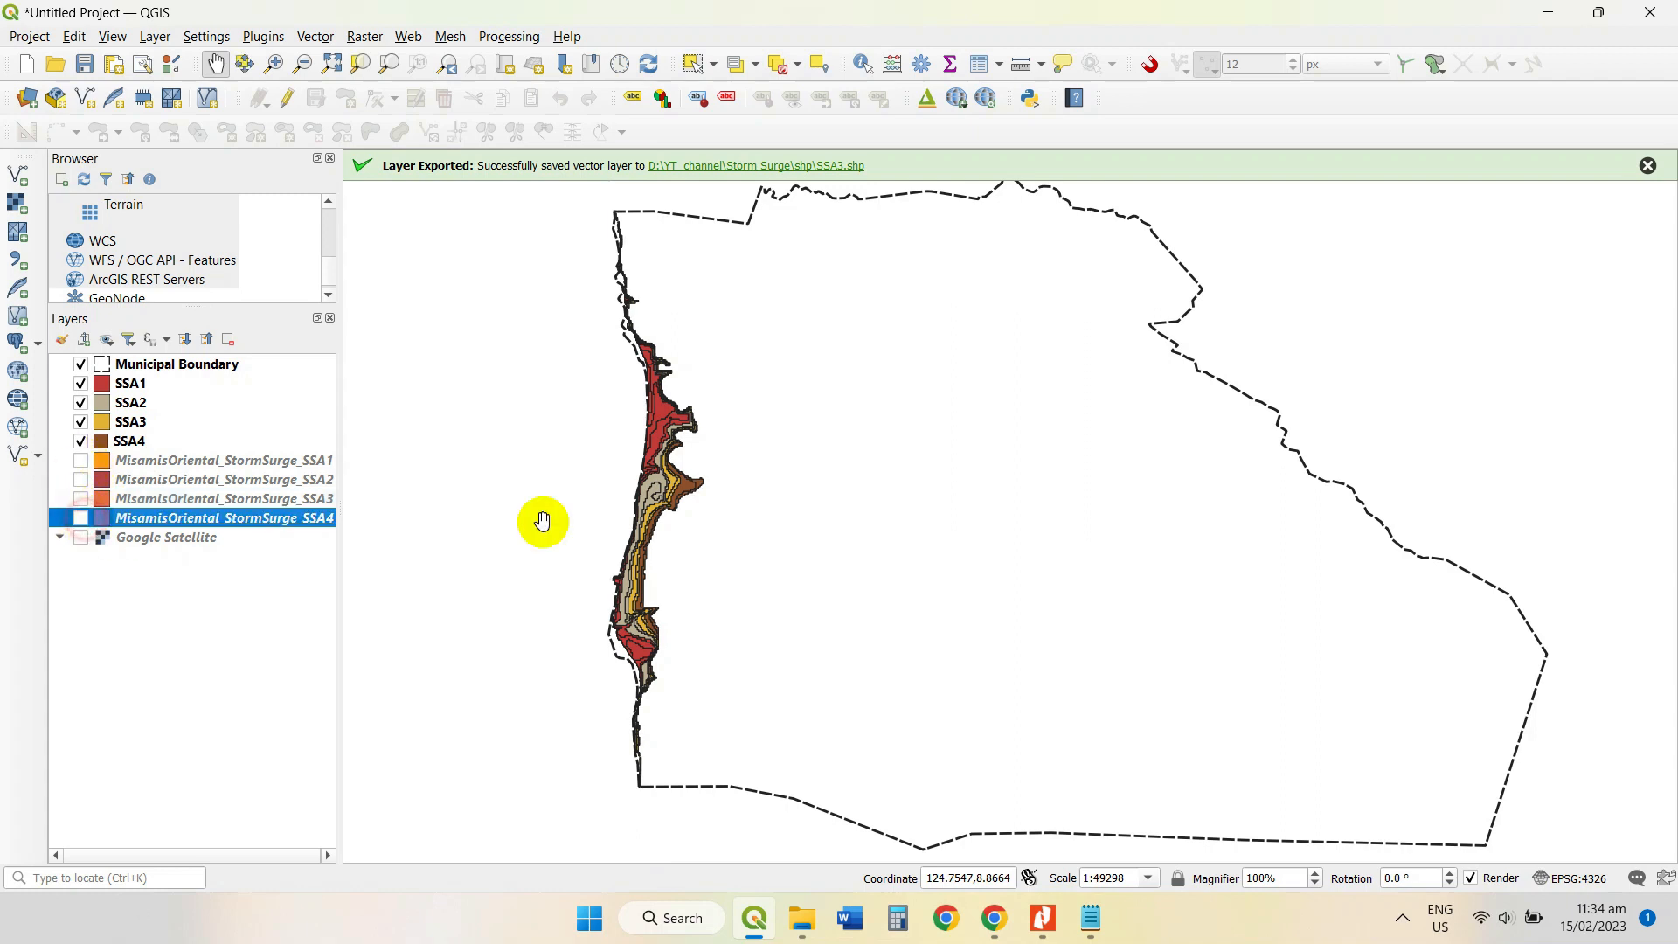
scroll(735, 497, down, 1)
scroll(709, 471, up, 2)
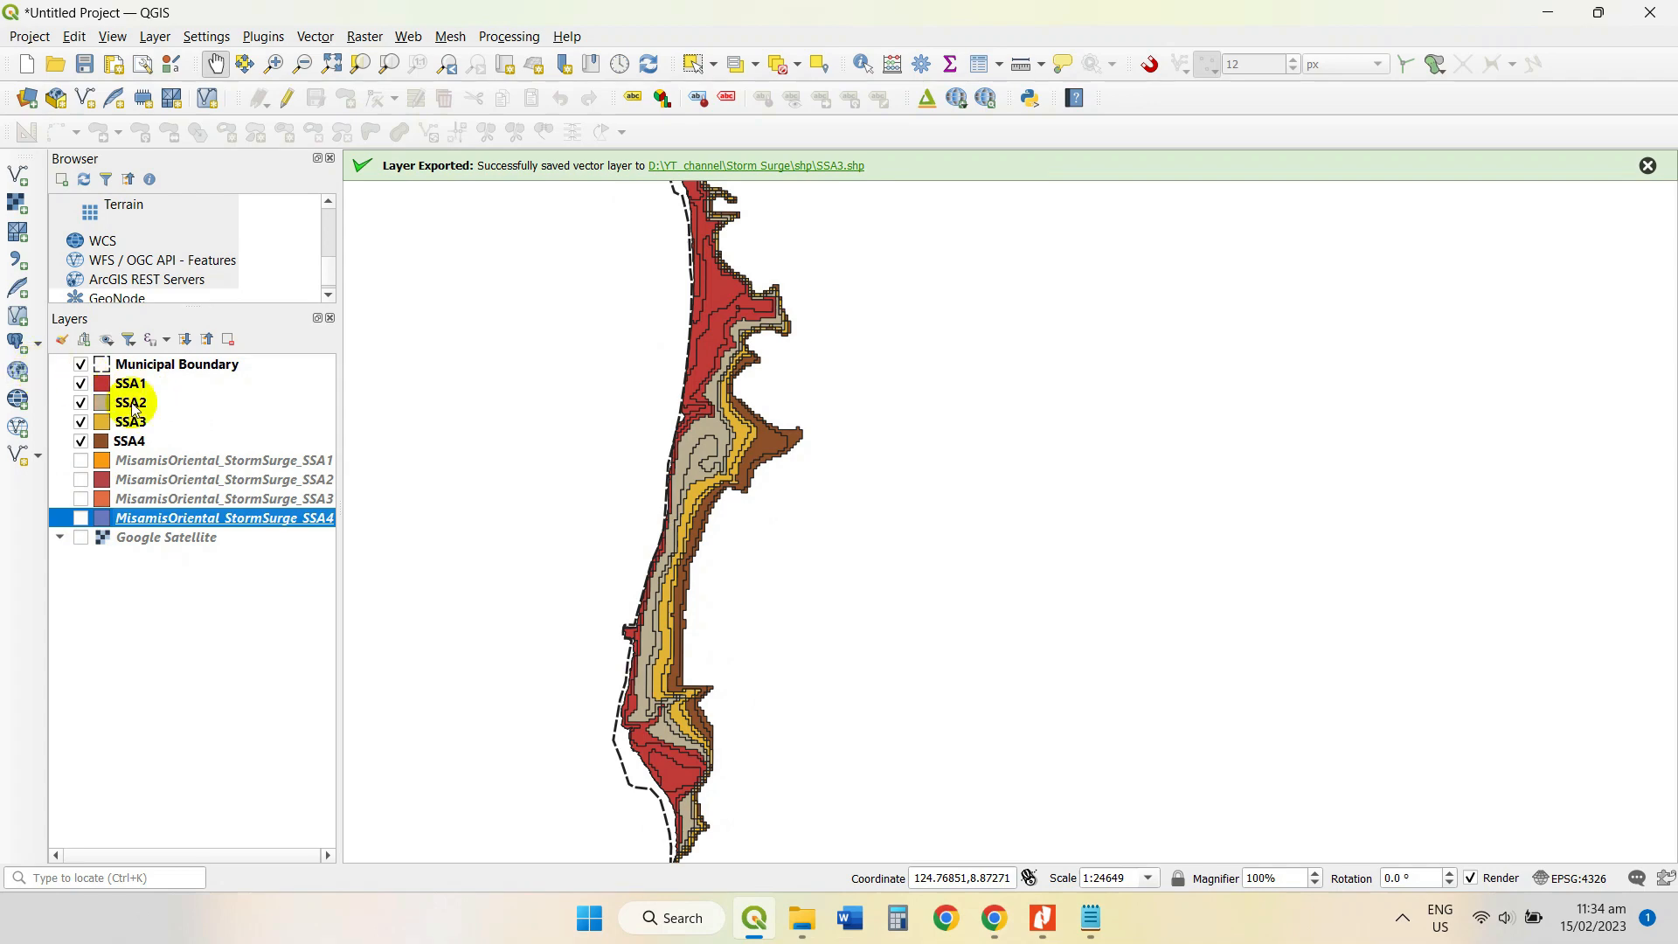
drag(831, 435, 813, 506)
scroll(813, 506, down, 1)
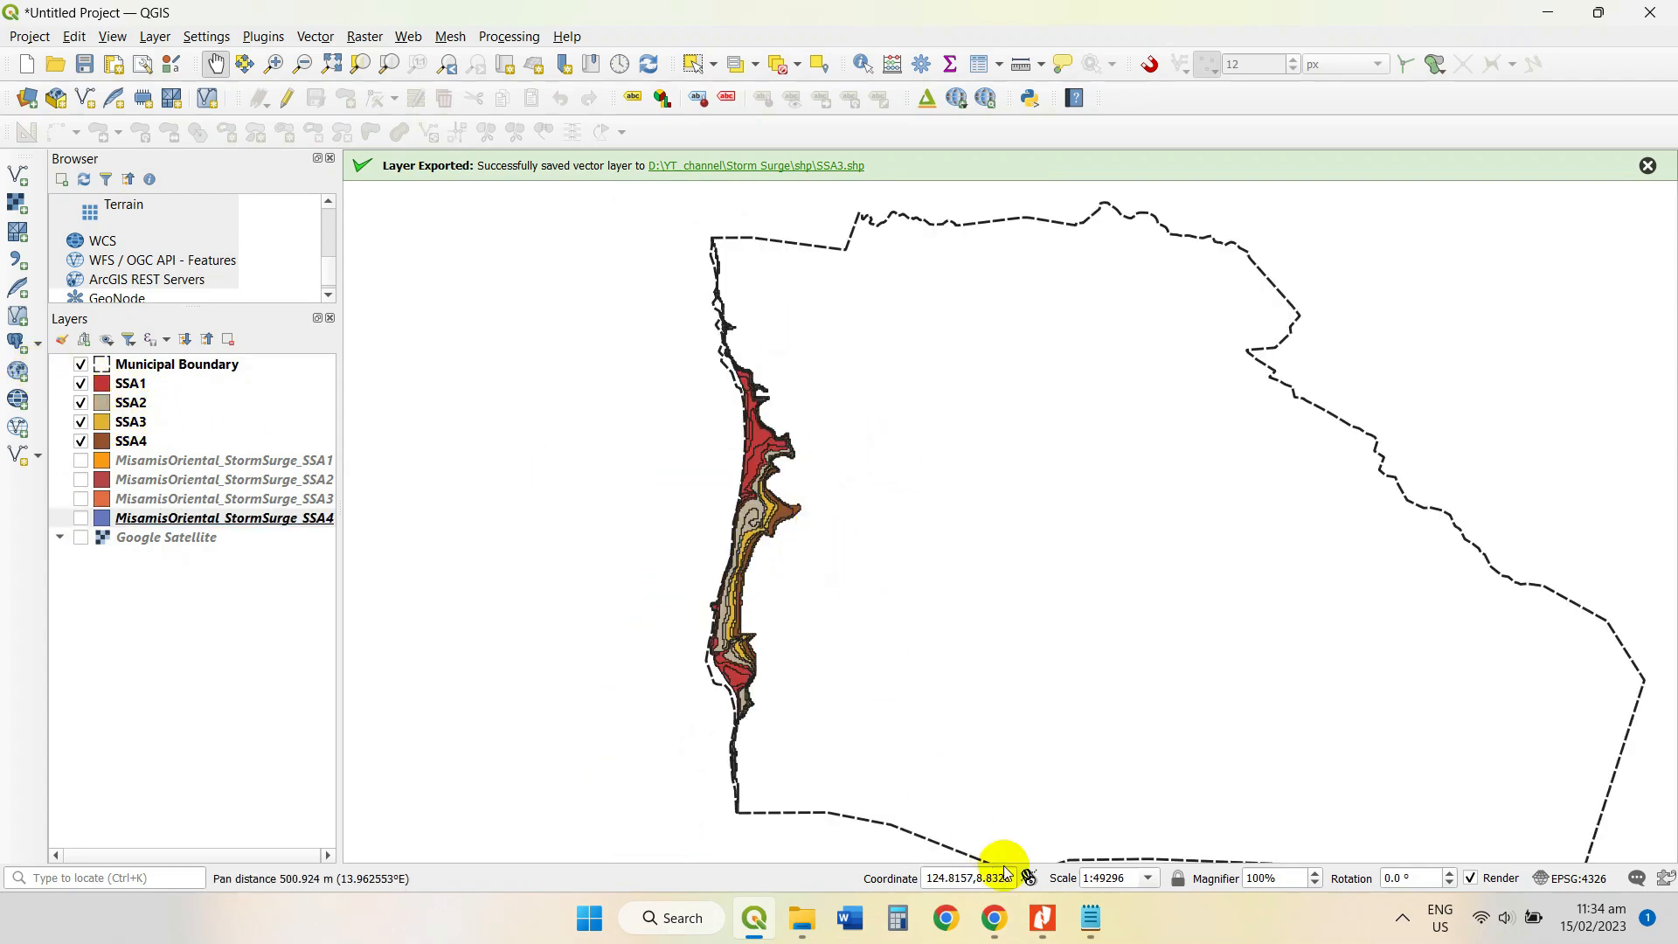
Review step 16 of the Notepad notes on choosing the map colors, then minimize the notes.
click(1106, 929)
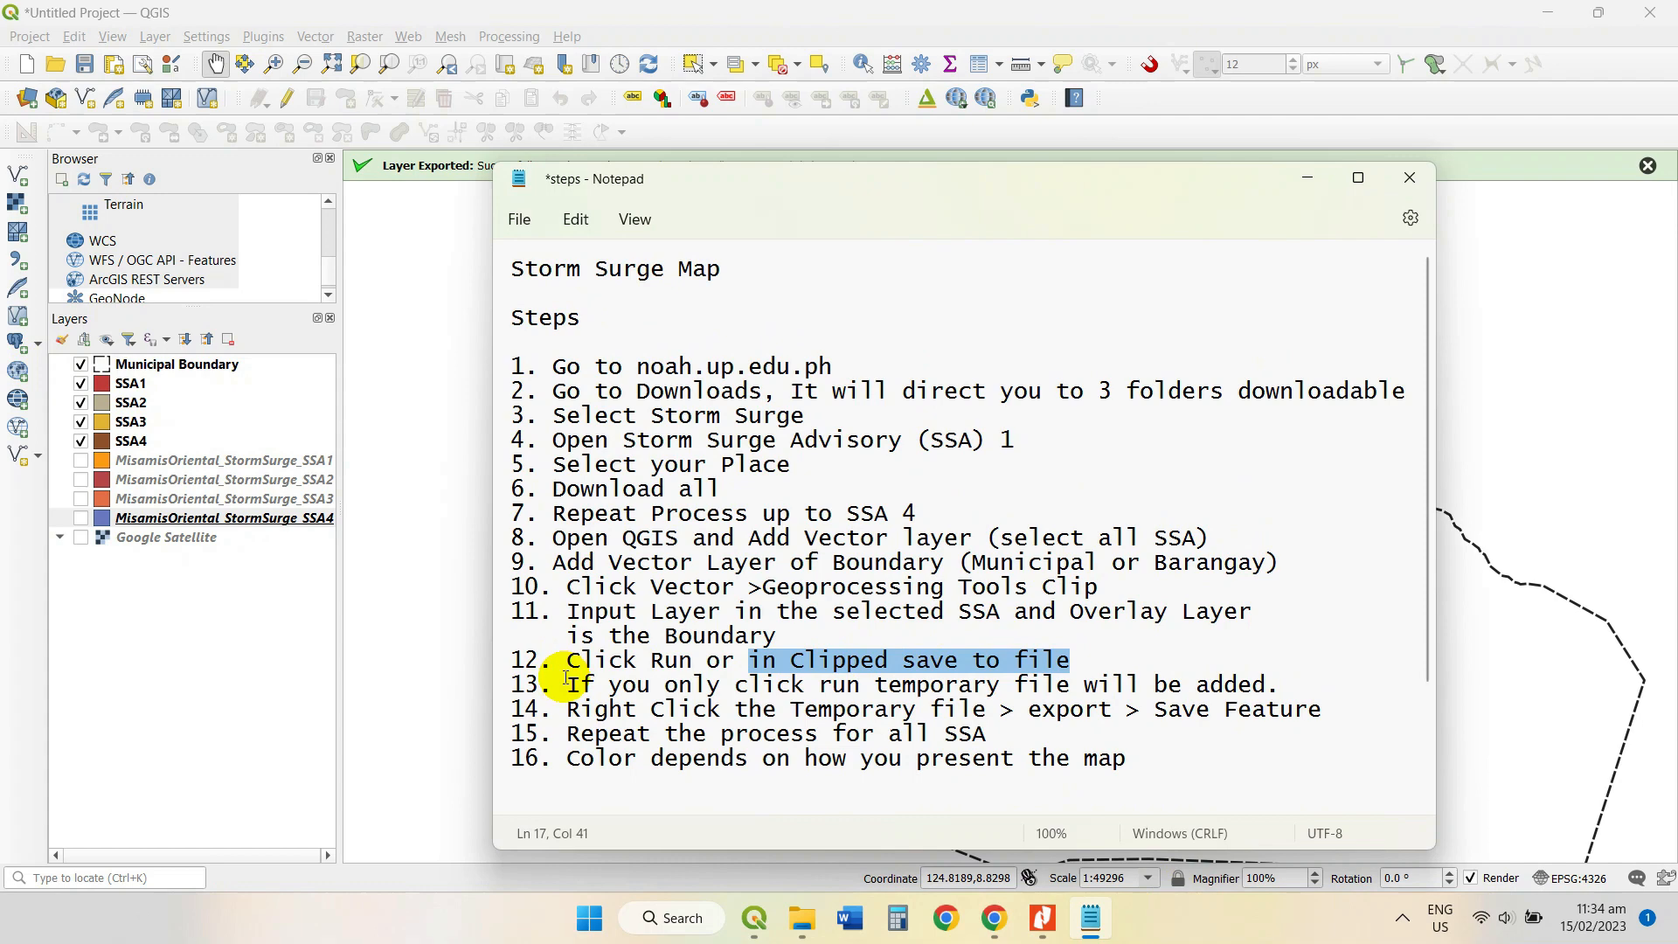
drag(563, 757, 1130, 762)
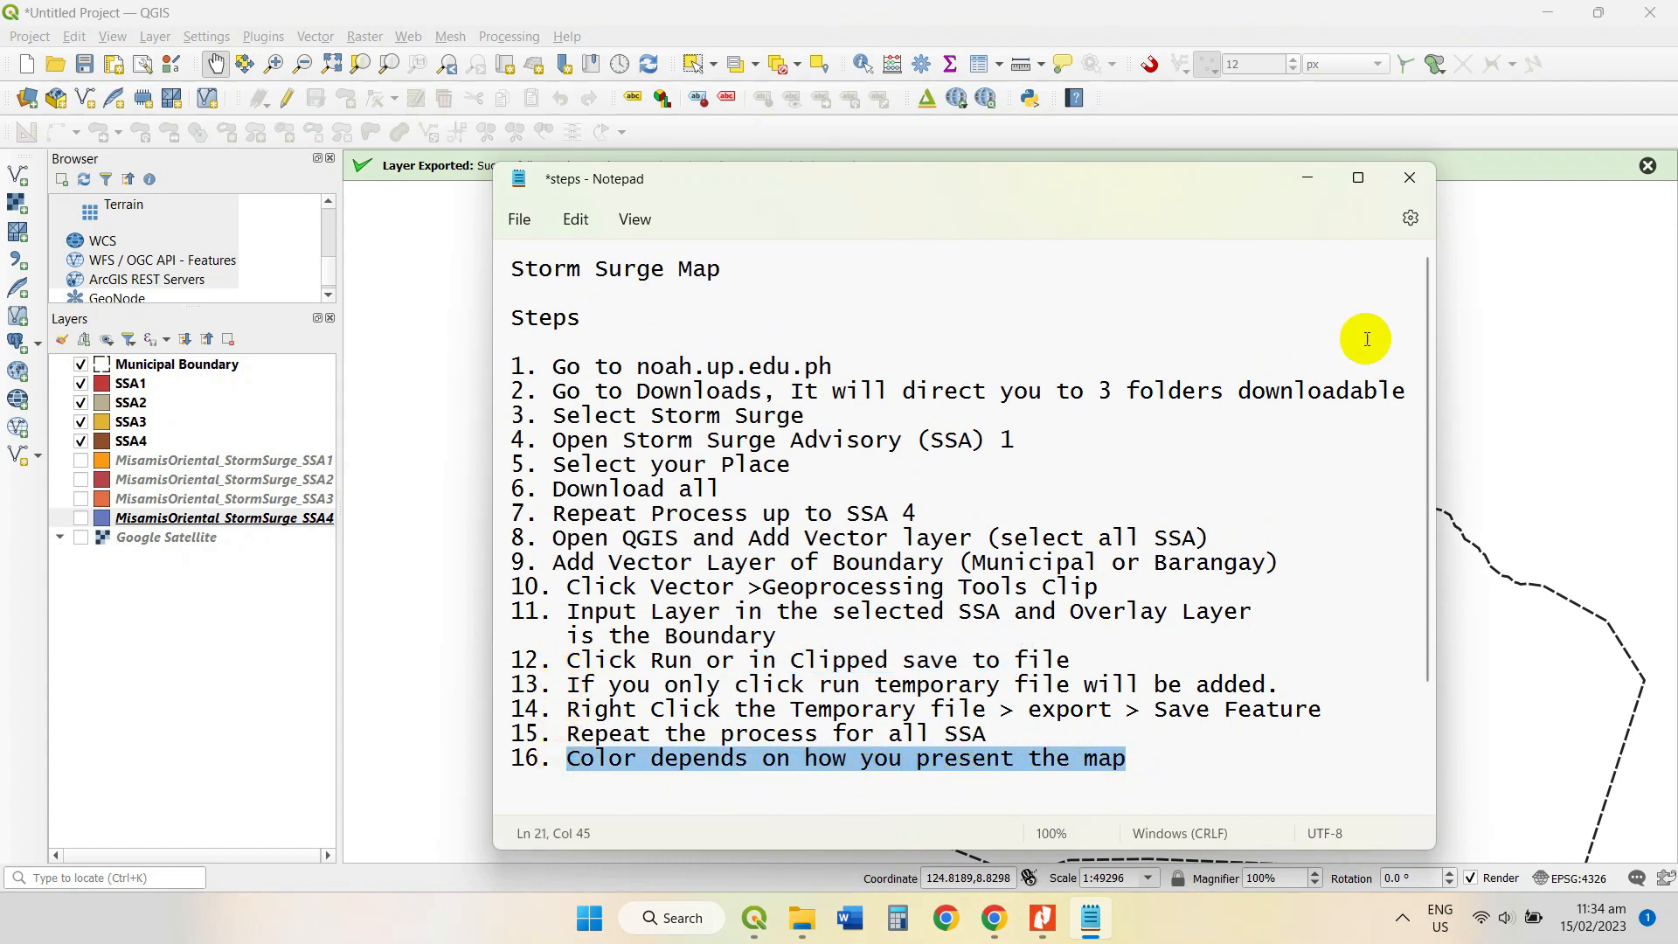
click(1309, 179)
Set the SSA1 layer's symbology to Categorized with HAZ as the value field.
right_click(128, 384)
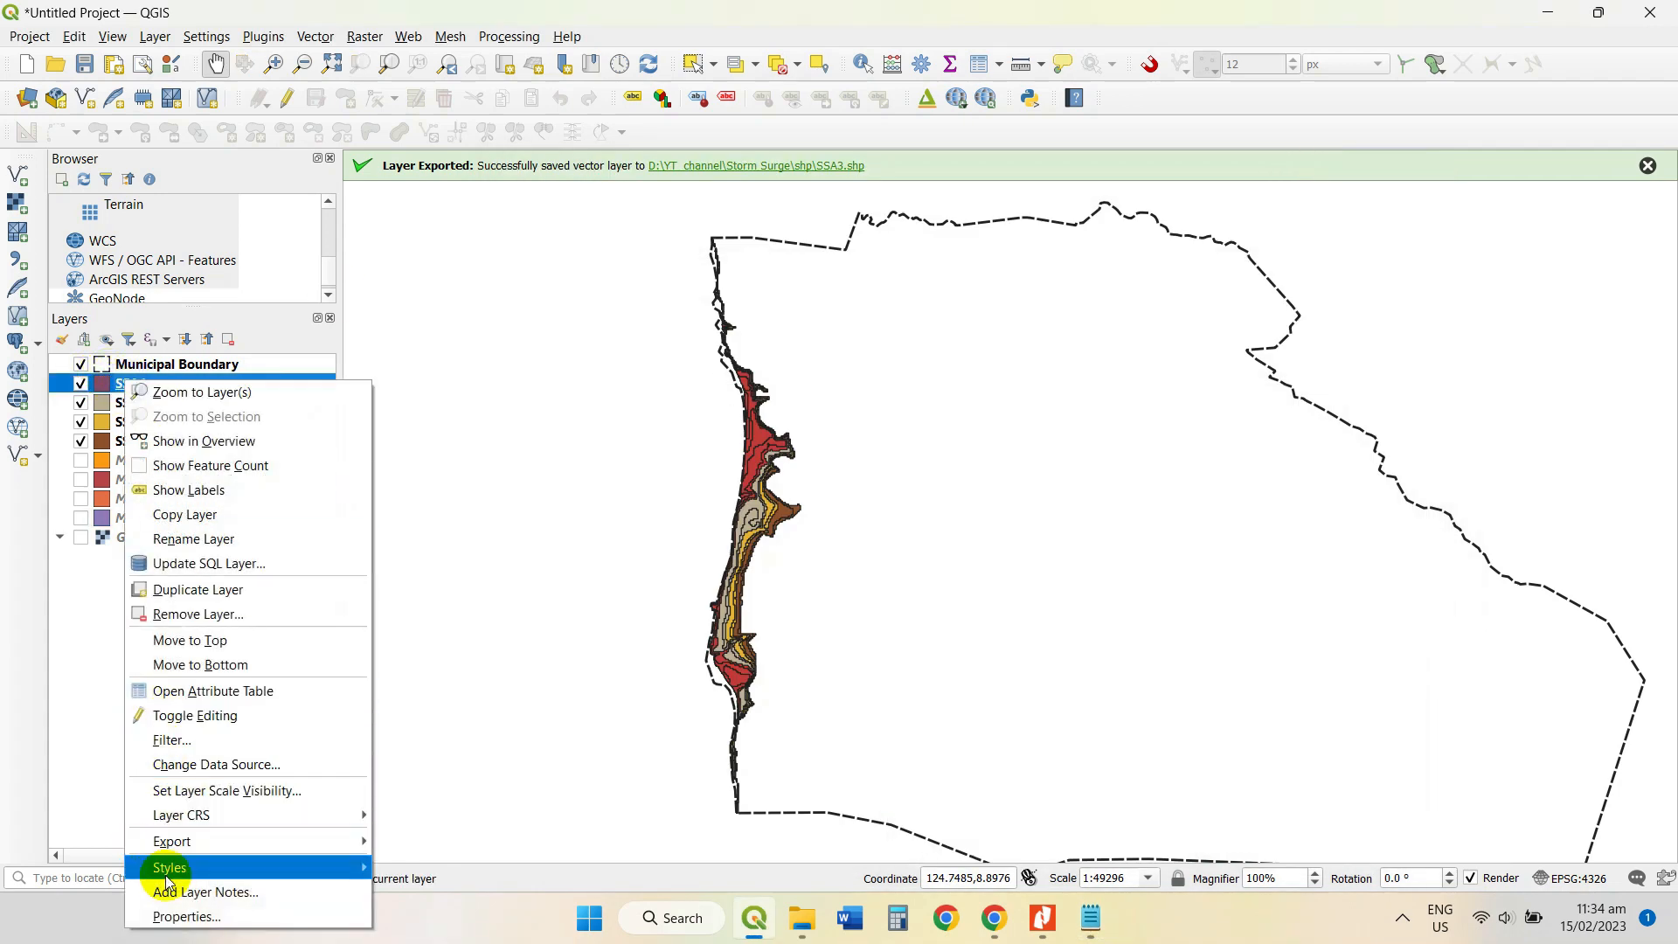
click(181, 917)
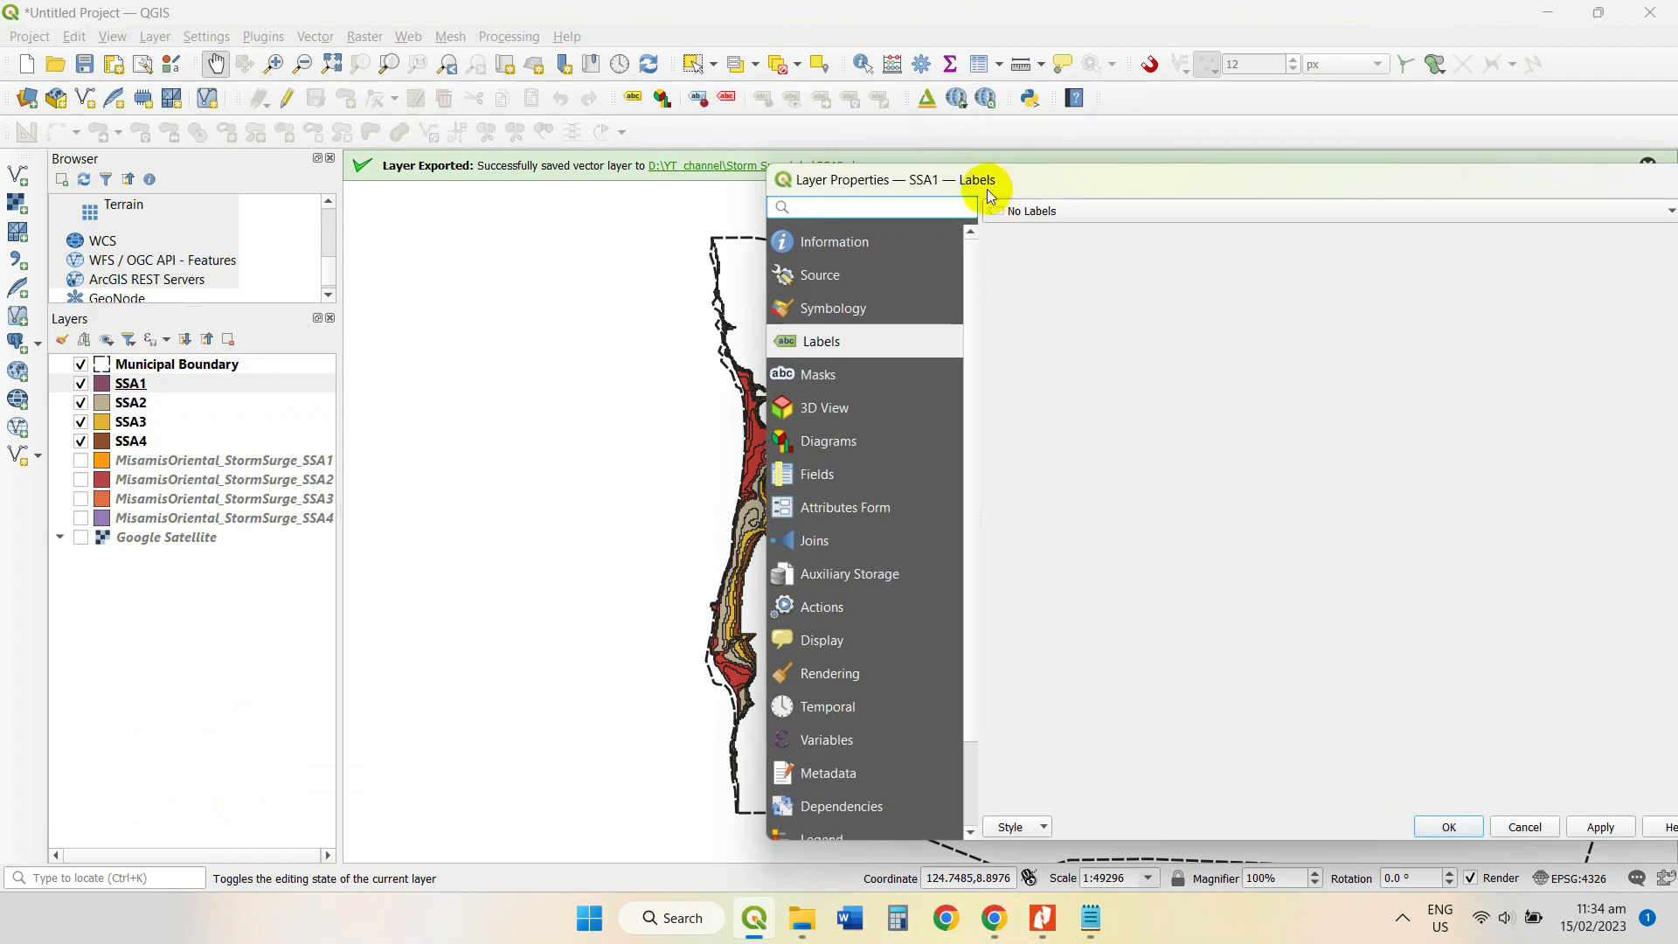
drag(1083, 187, 759, 176)
click(507, 296)
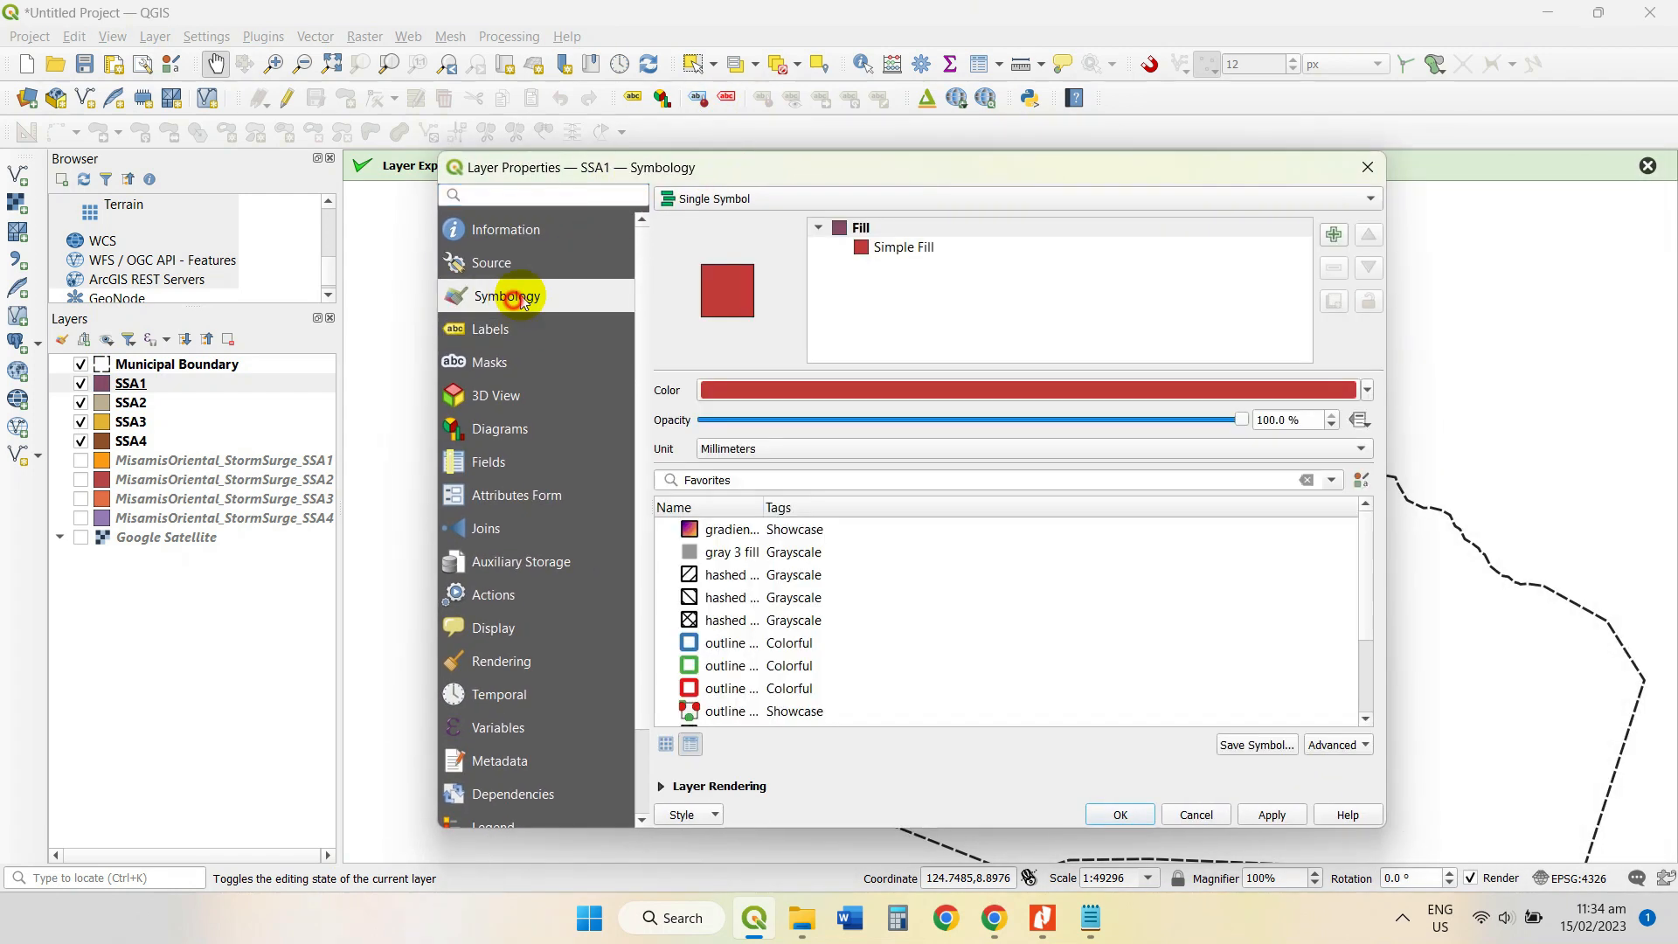
click(805, 200)
click(748, 222)
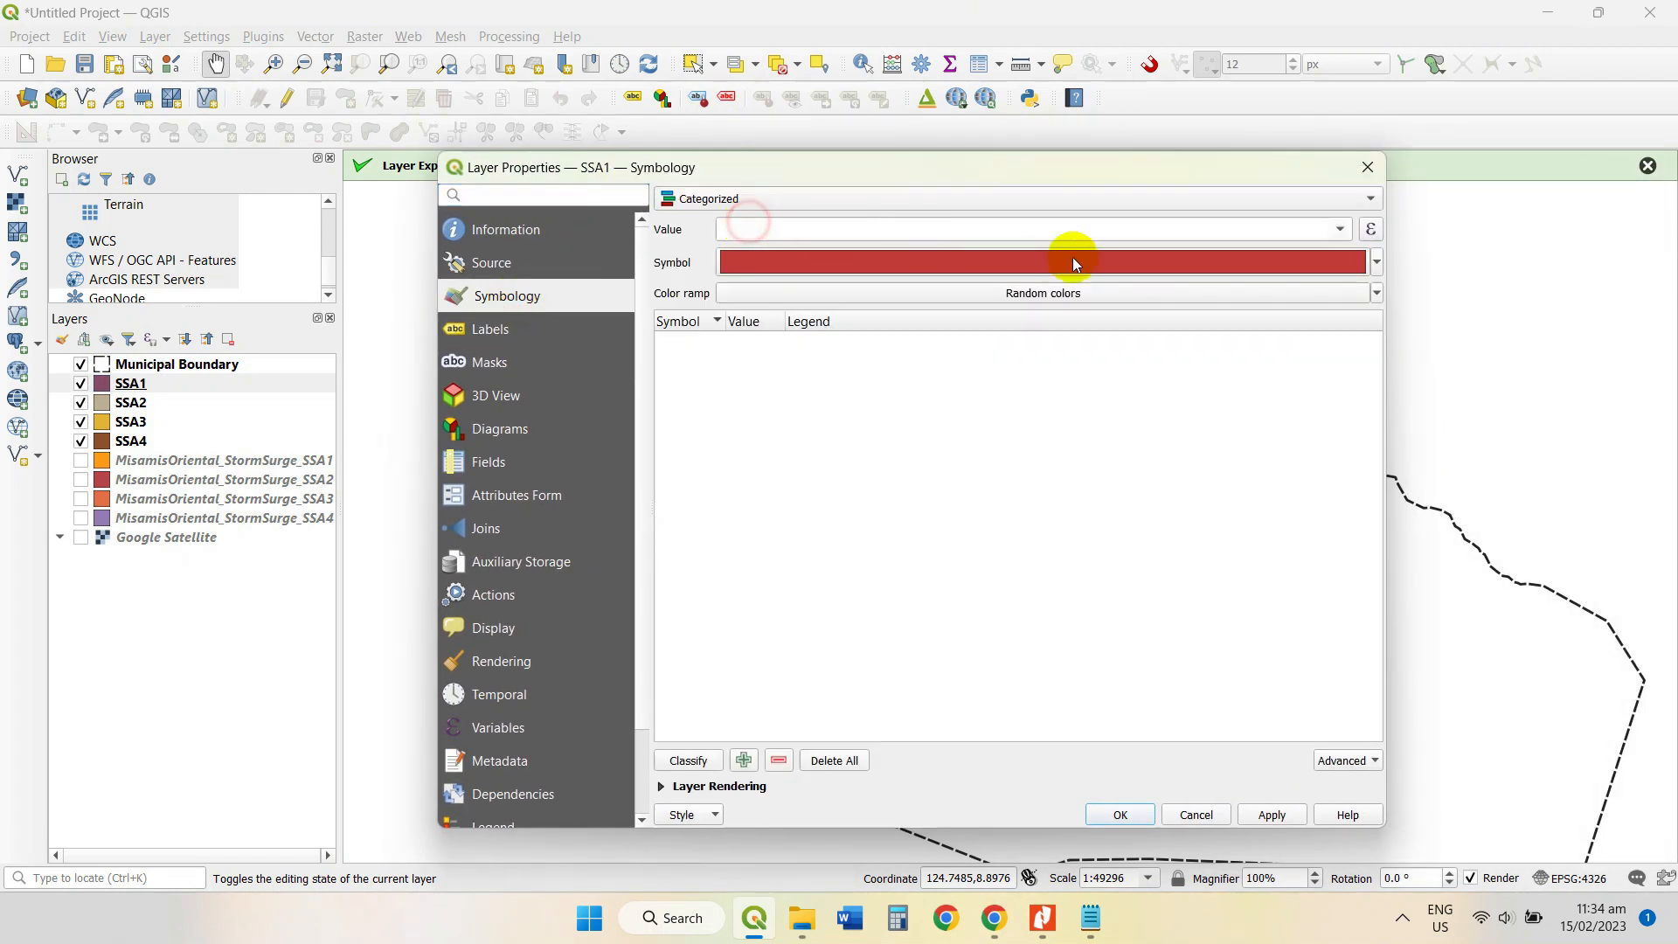
click(1340, 228)
click(790, 247)
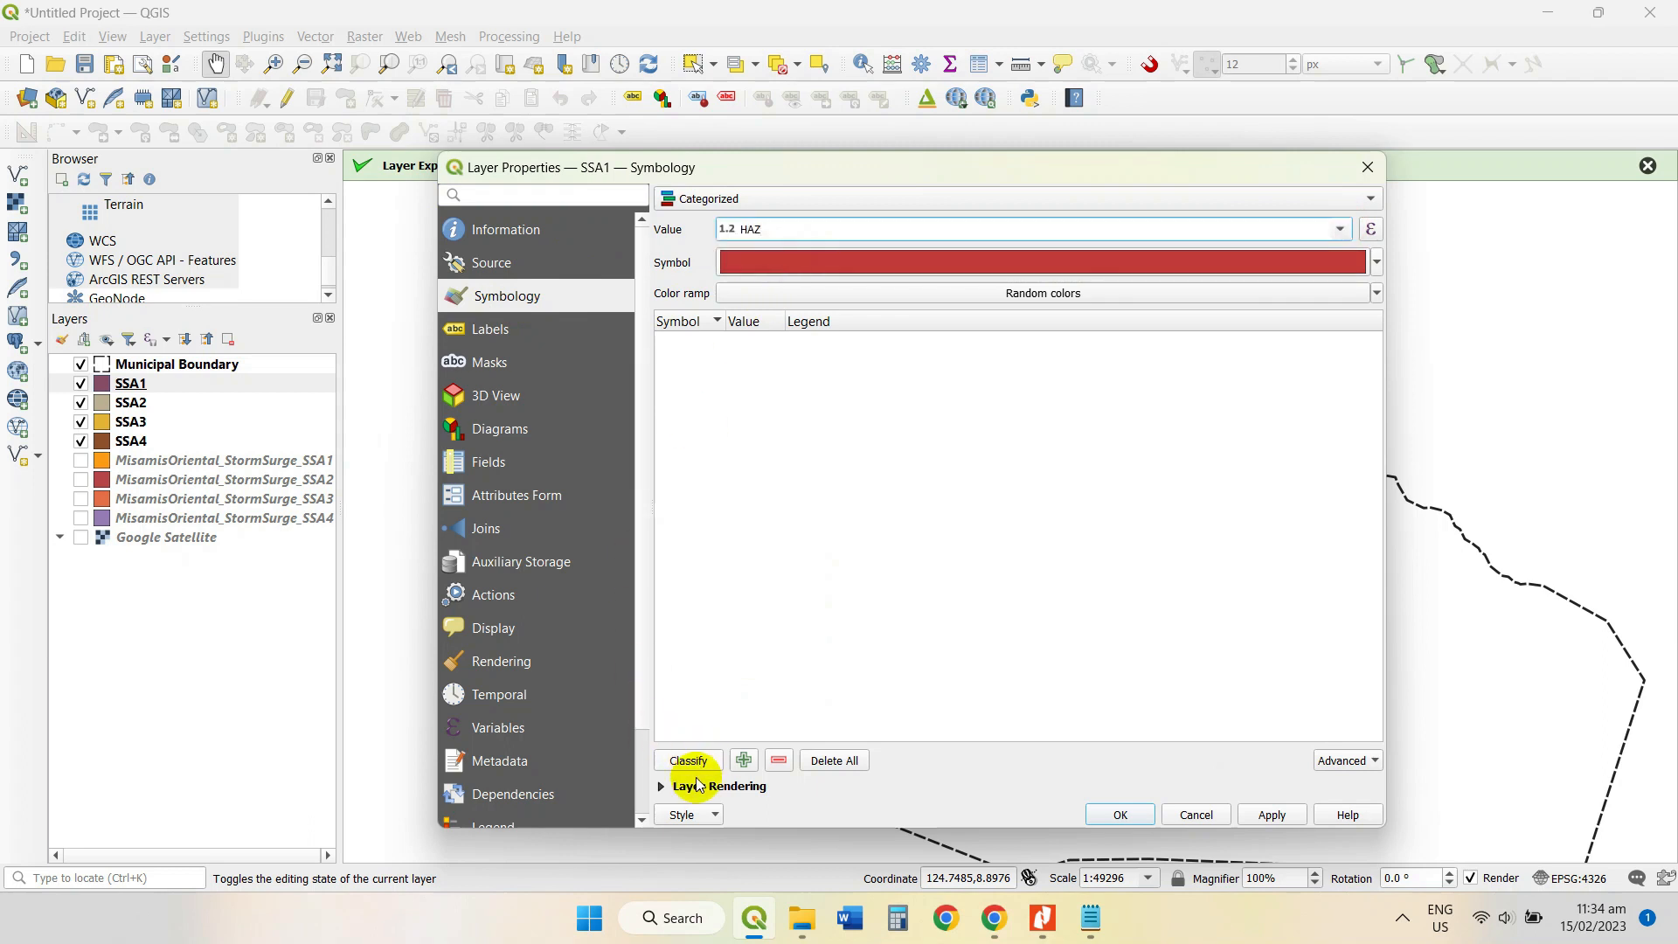
Classify the SSA1 categories with the Blues color ramp, remove the all-other-values category and apply the symbology.
click(1376, 294)
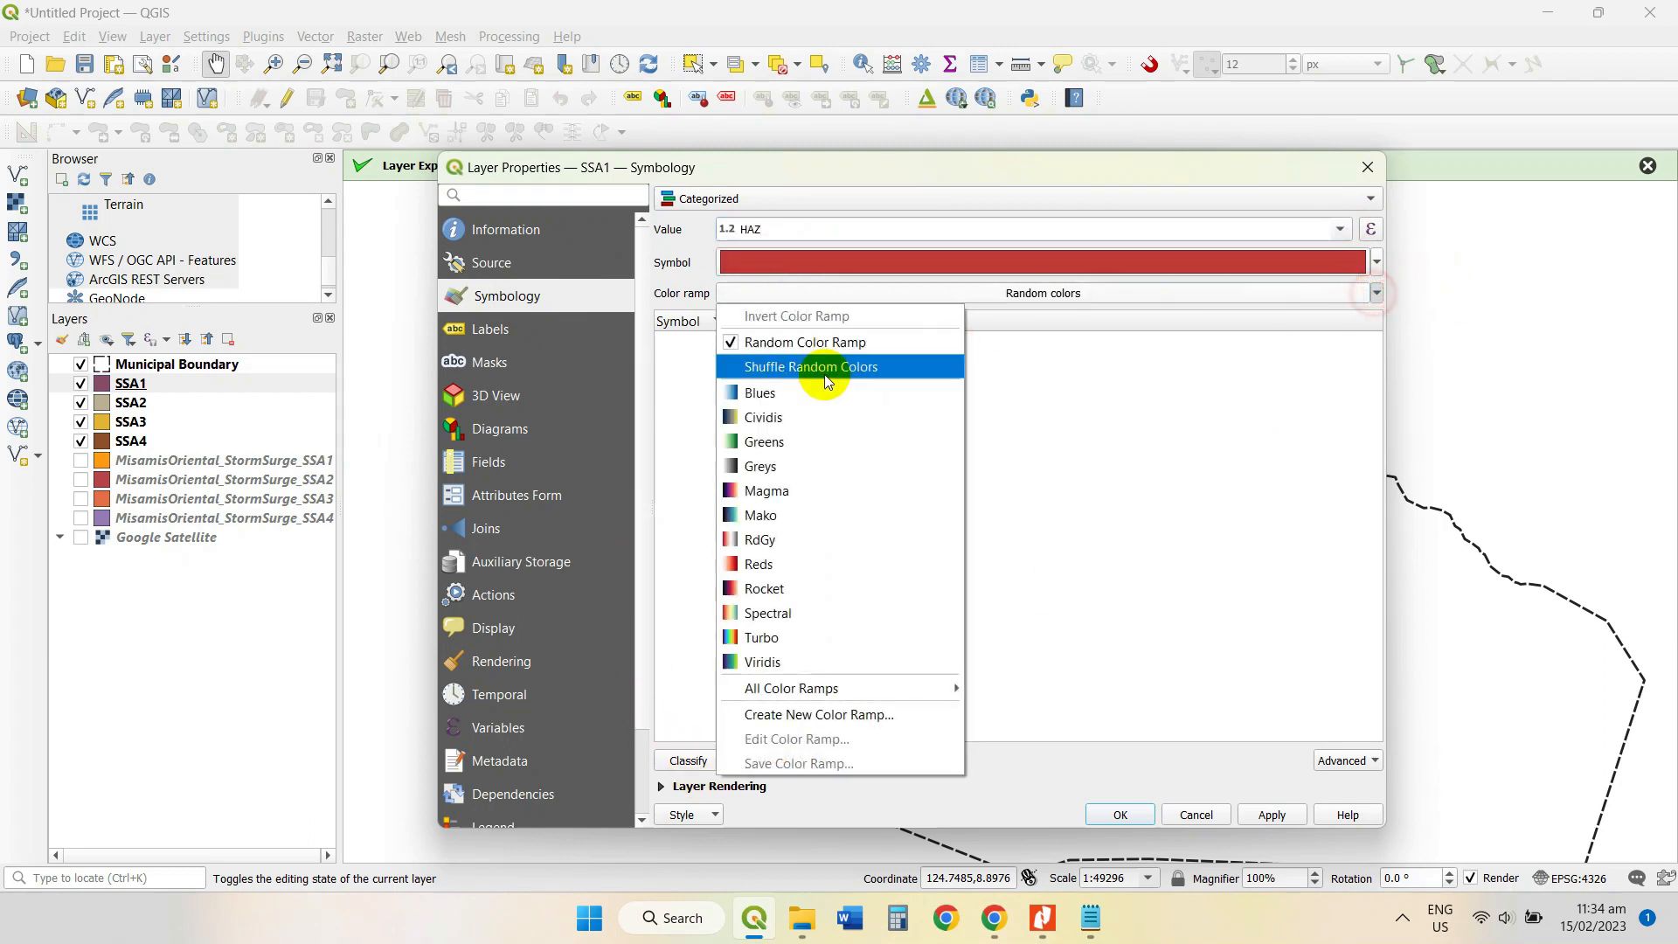
click(786, 395)
click(686, 762)
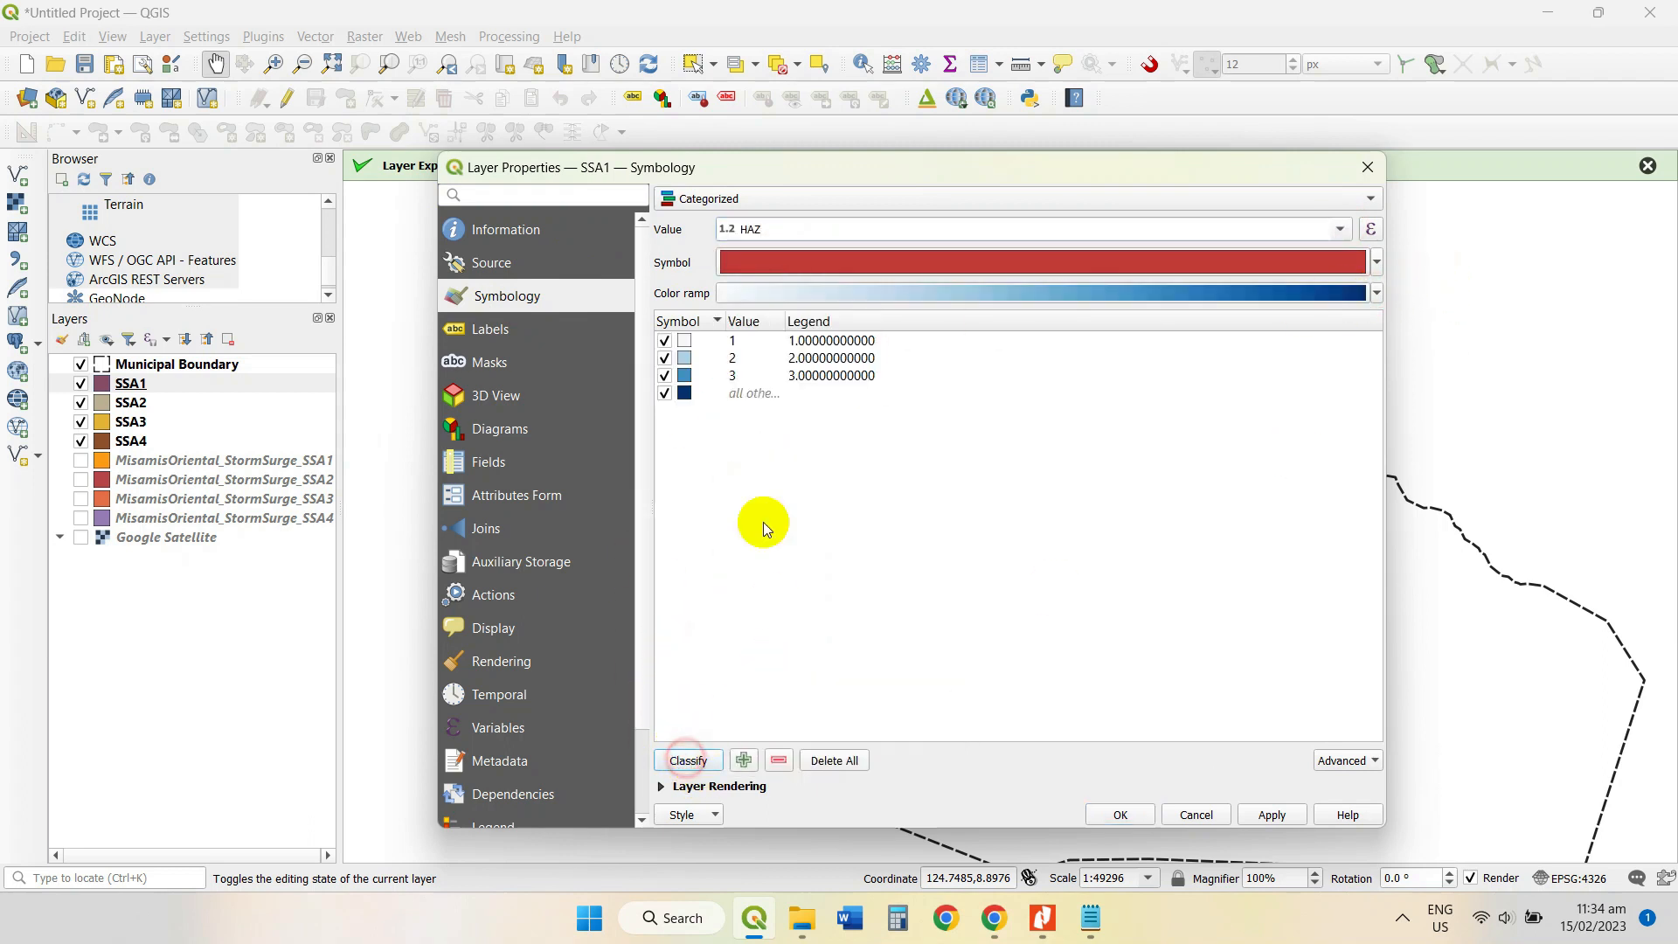
click(715, 397)
click(778, 760)
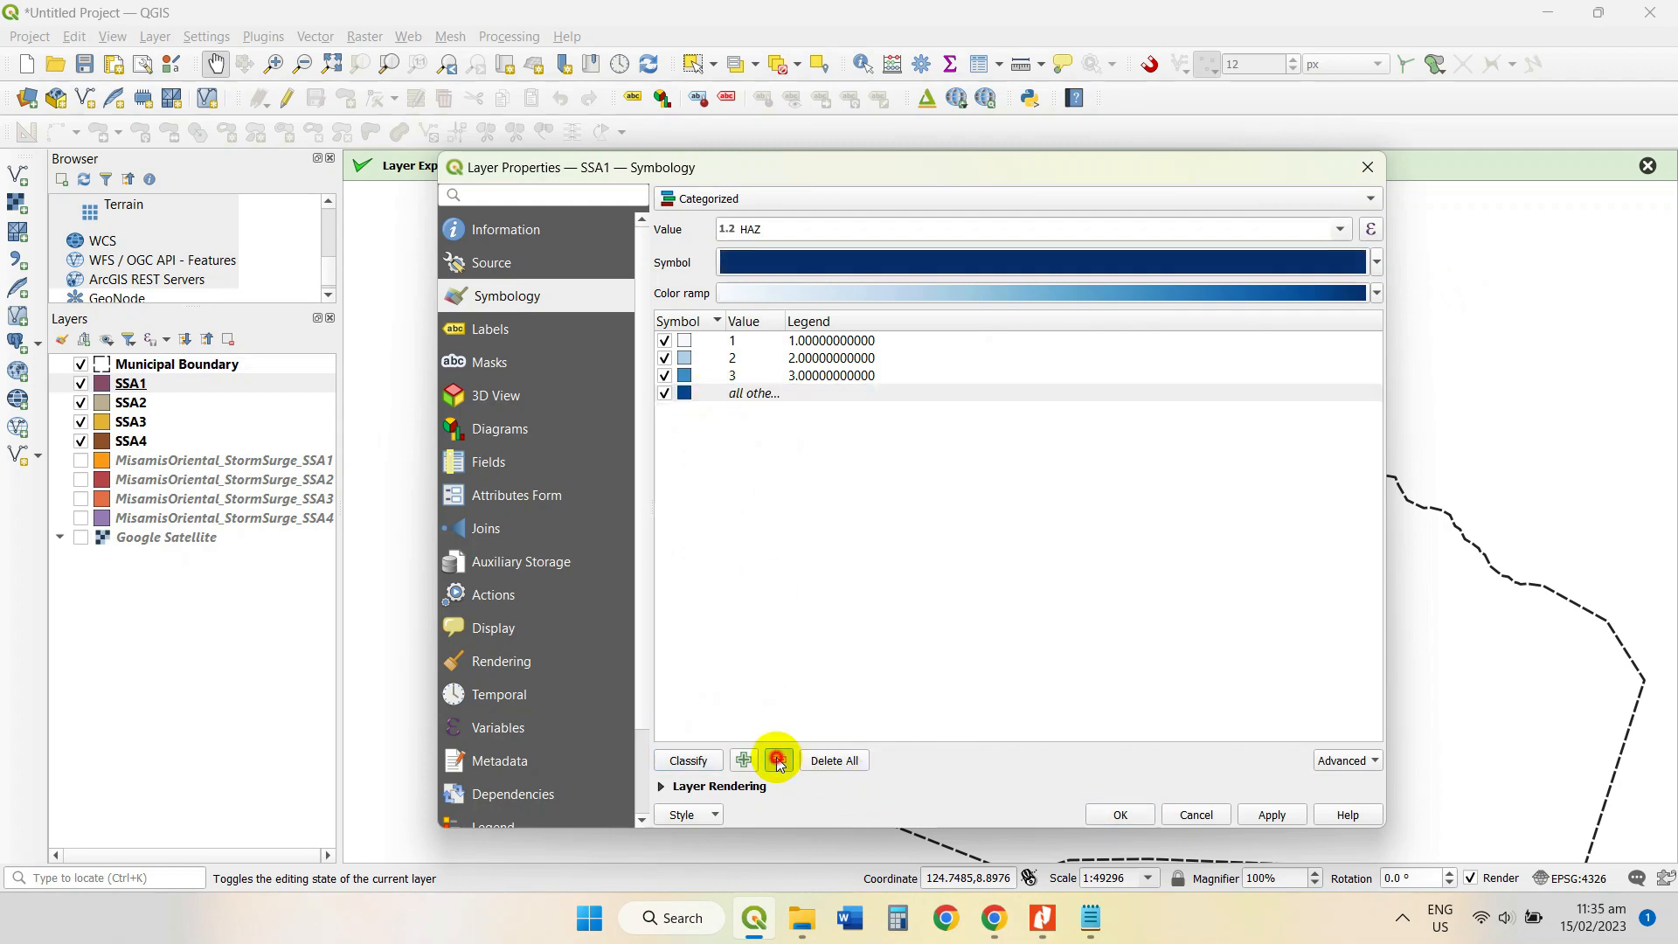
click(1269, 813)
click(1120, 813)
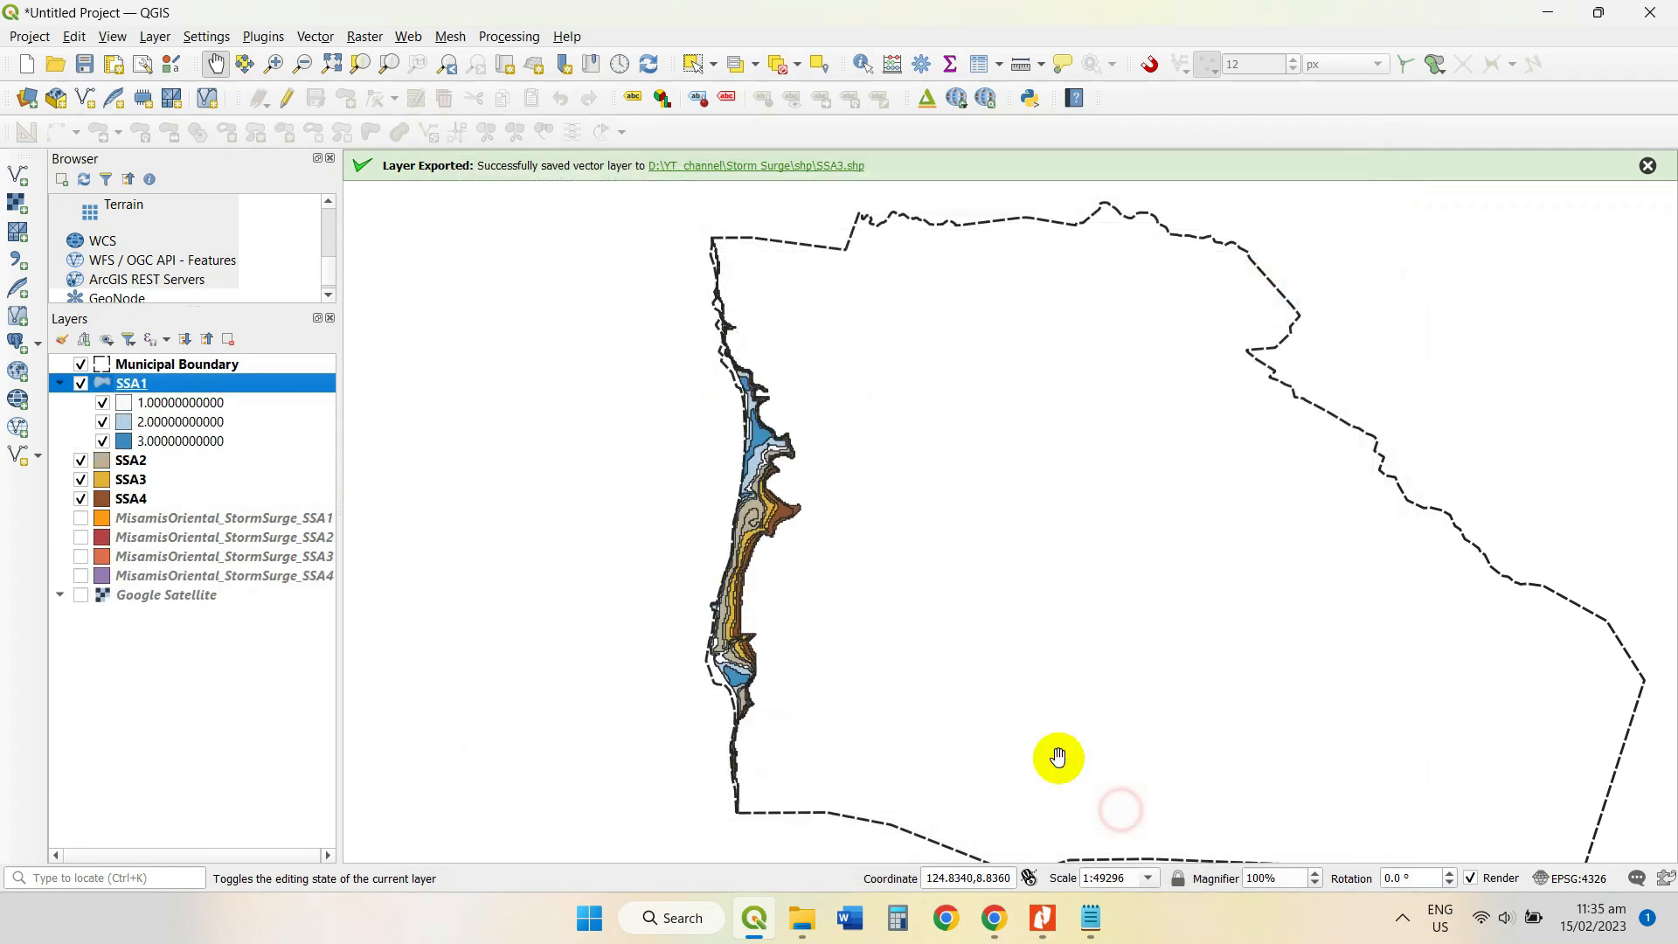
Hide the SSA2, SSA3 and SSA4 layers and examine the SSA1 hazard areas along the coast.
click(80, 479)
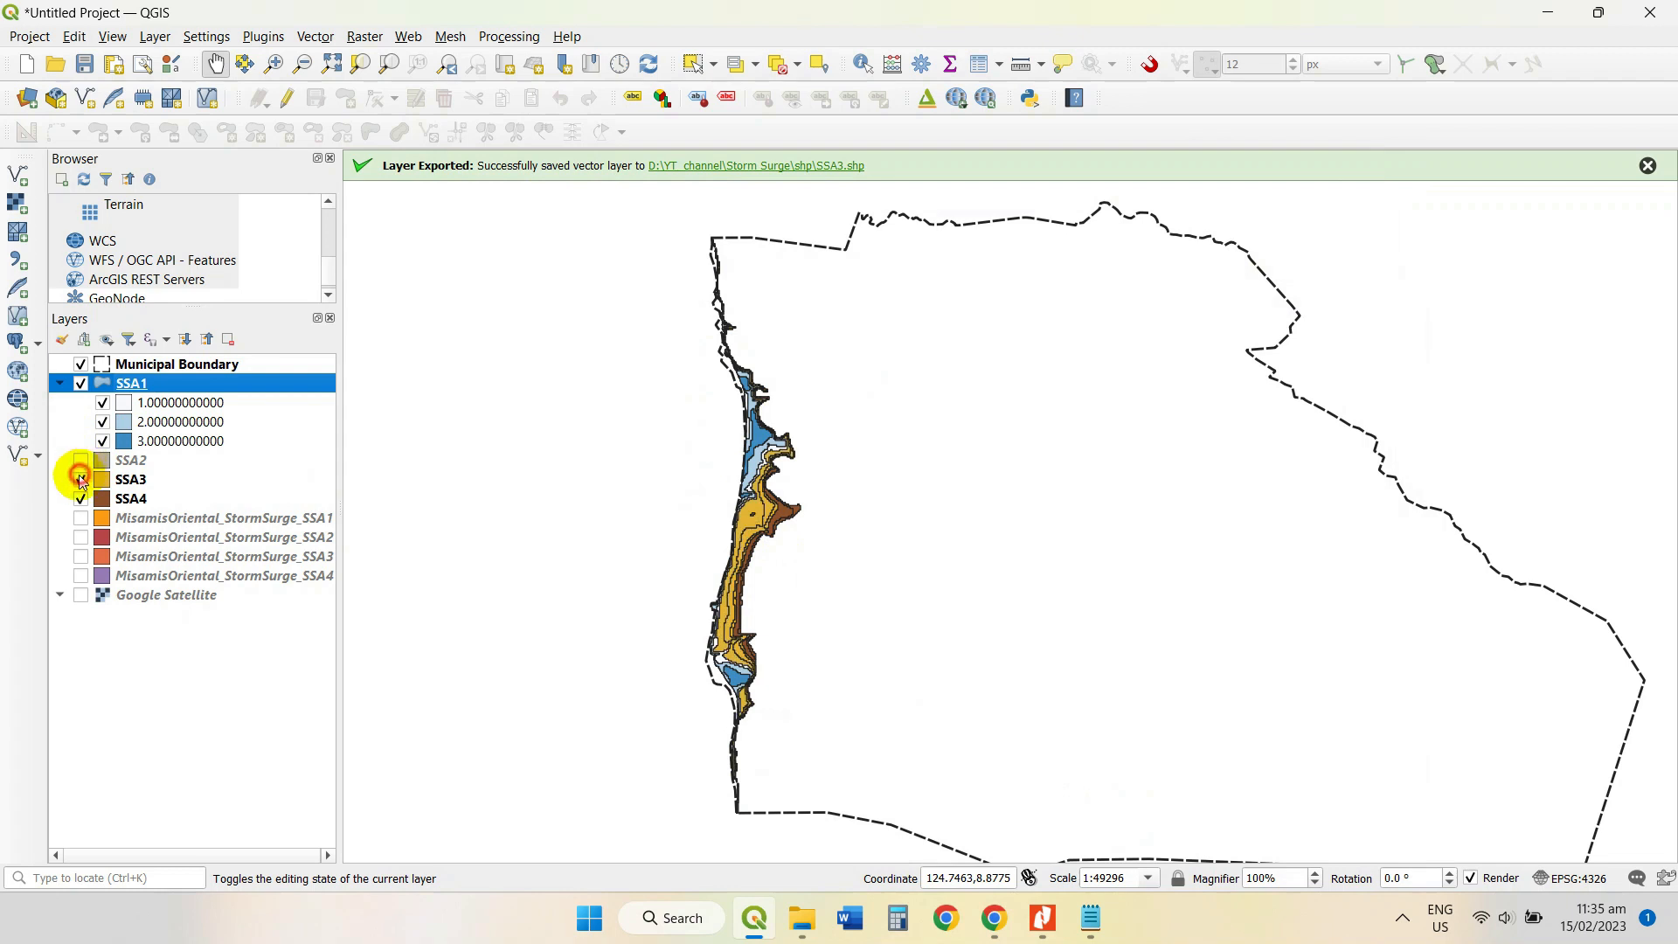
click(81, 499)
scroll(721, 440, up, 3)
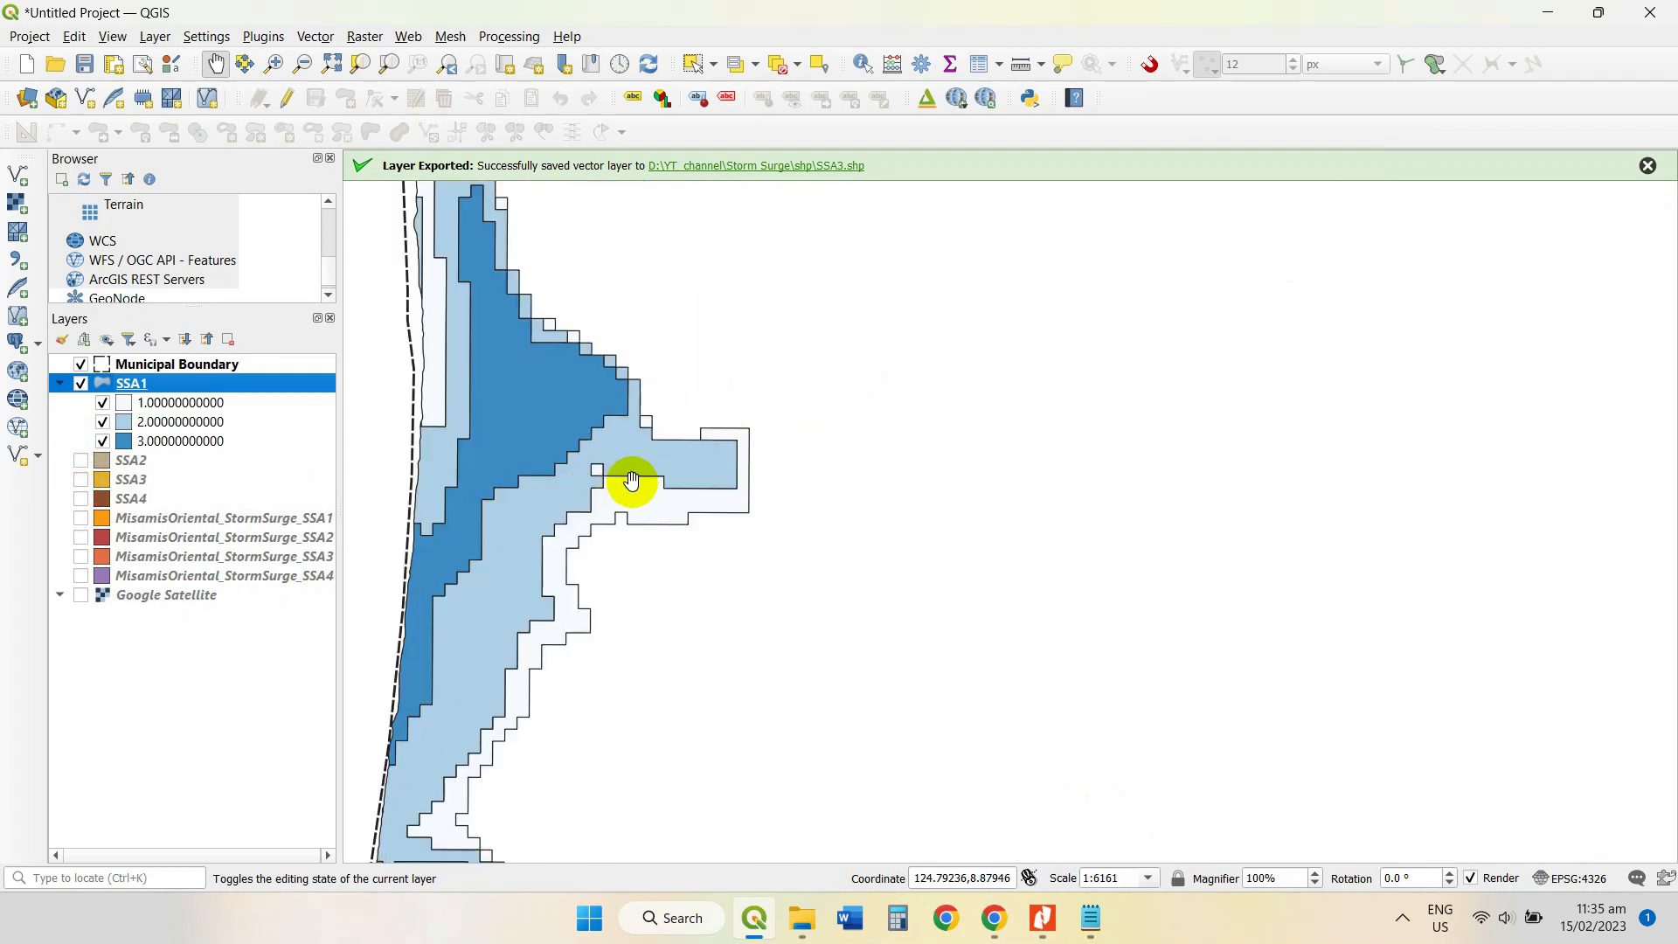
scroll(601, 487, down, 1)
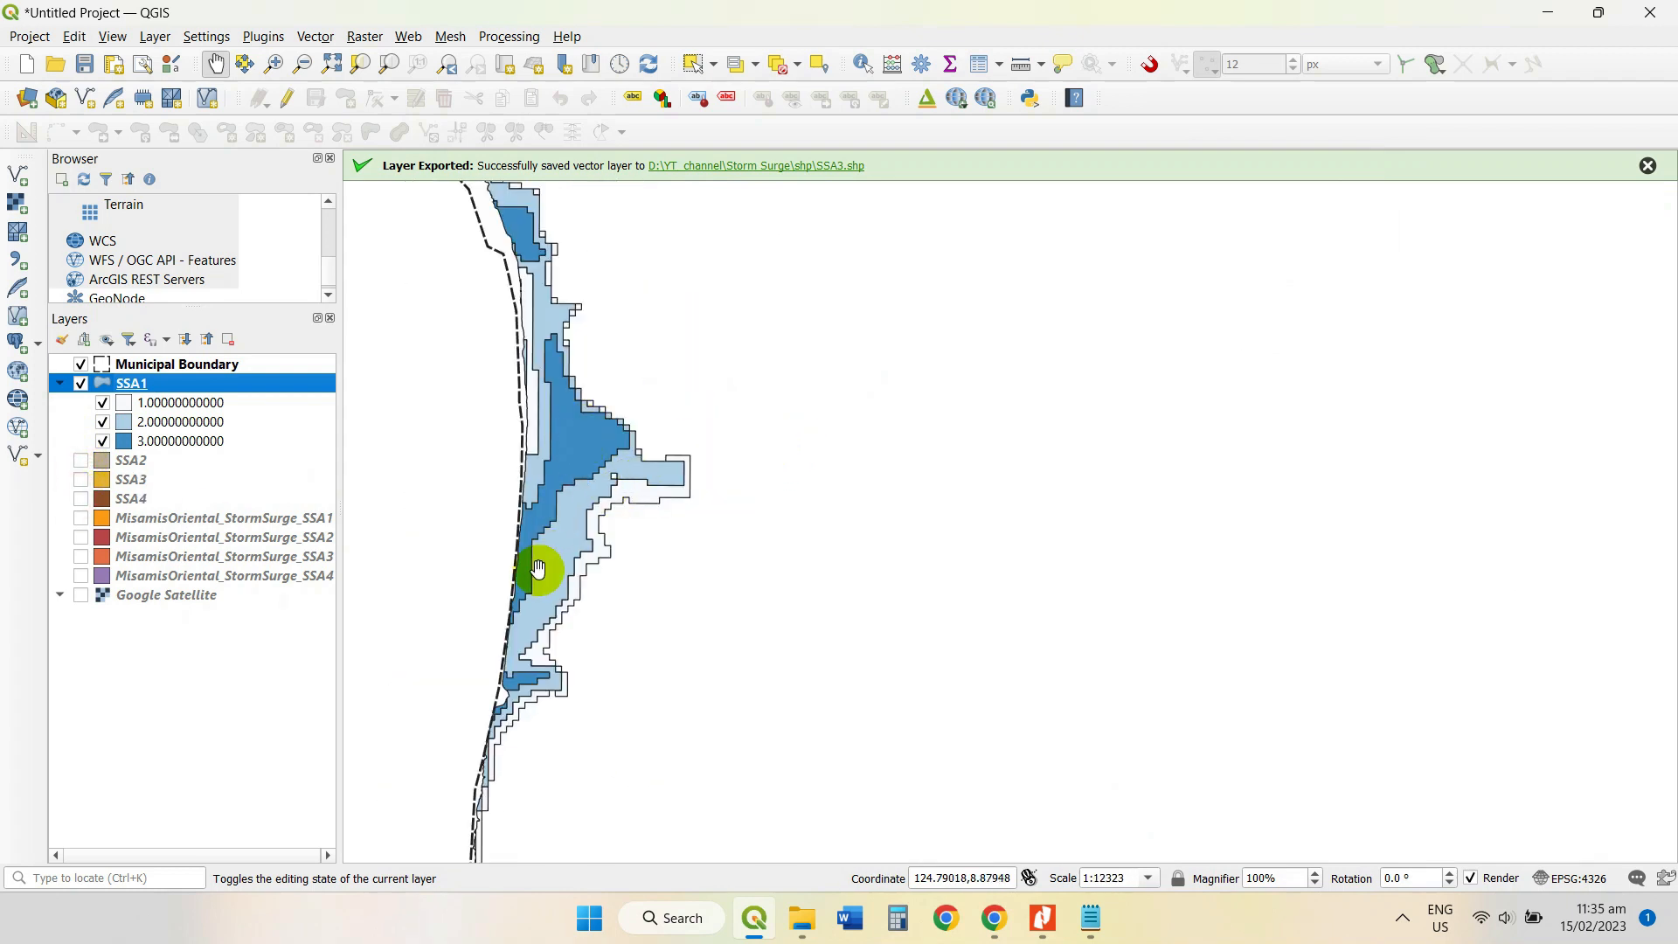
Show SSA2 in place of SSA1 and set its symbology to Categorized on HAZ with the Blues color ramp.
click(81, 462)
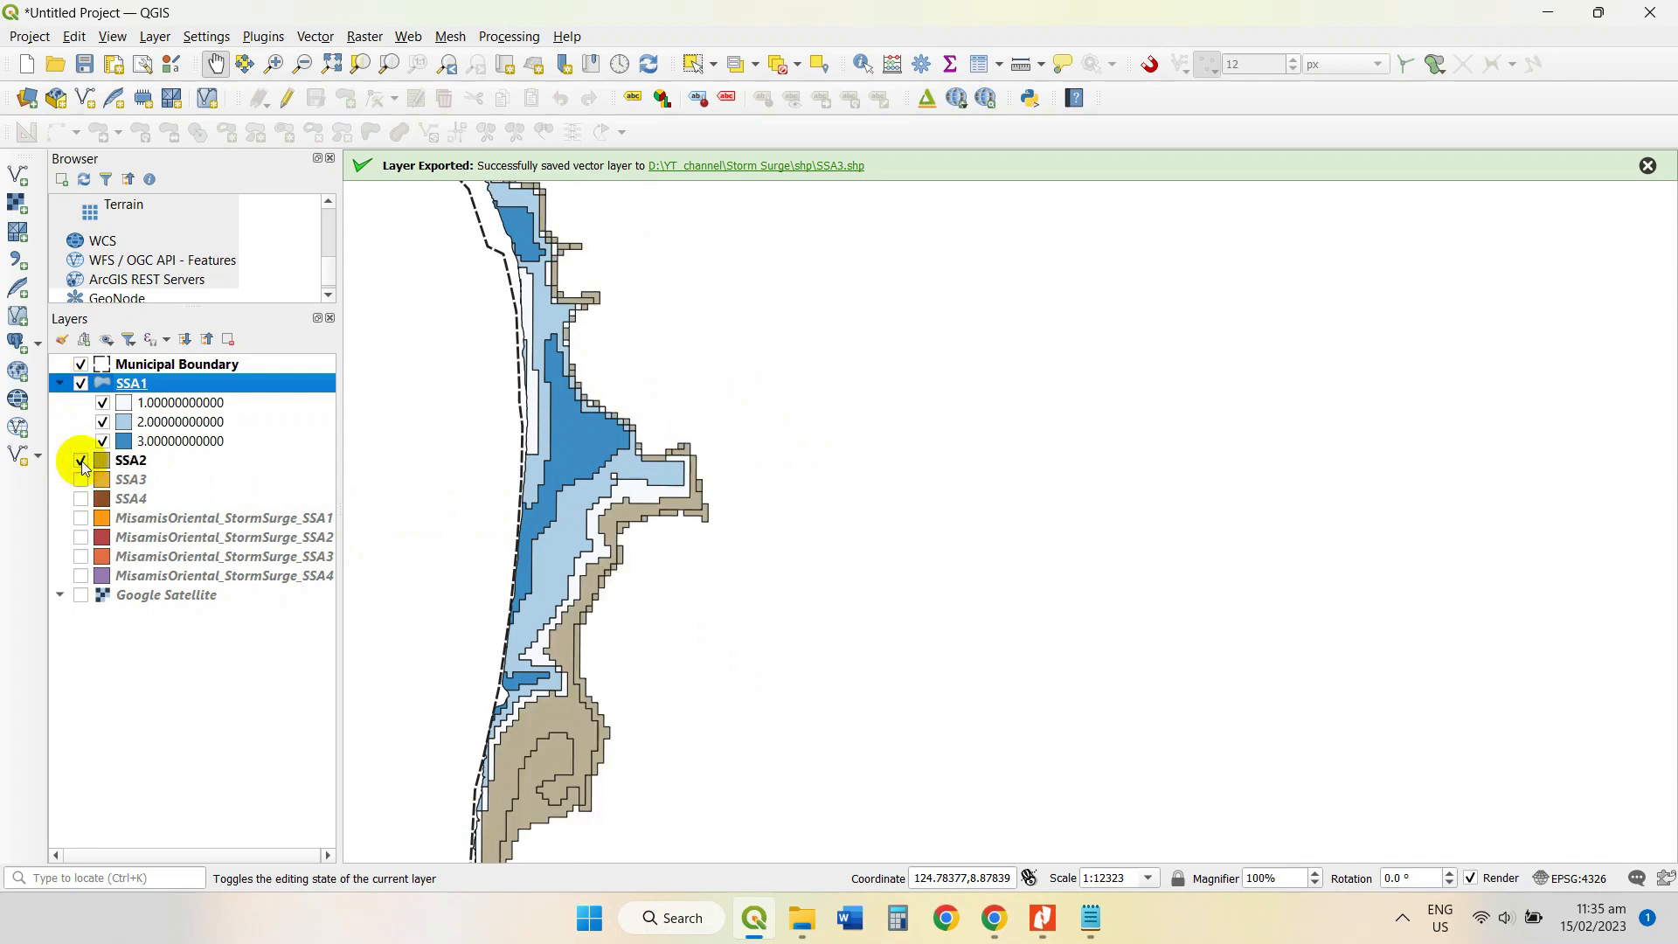
click(82, 383)
right_click(123, 465)
click(166, 536)
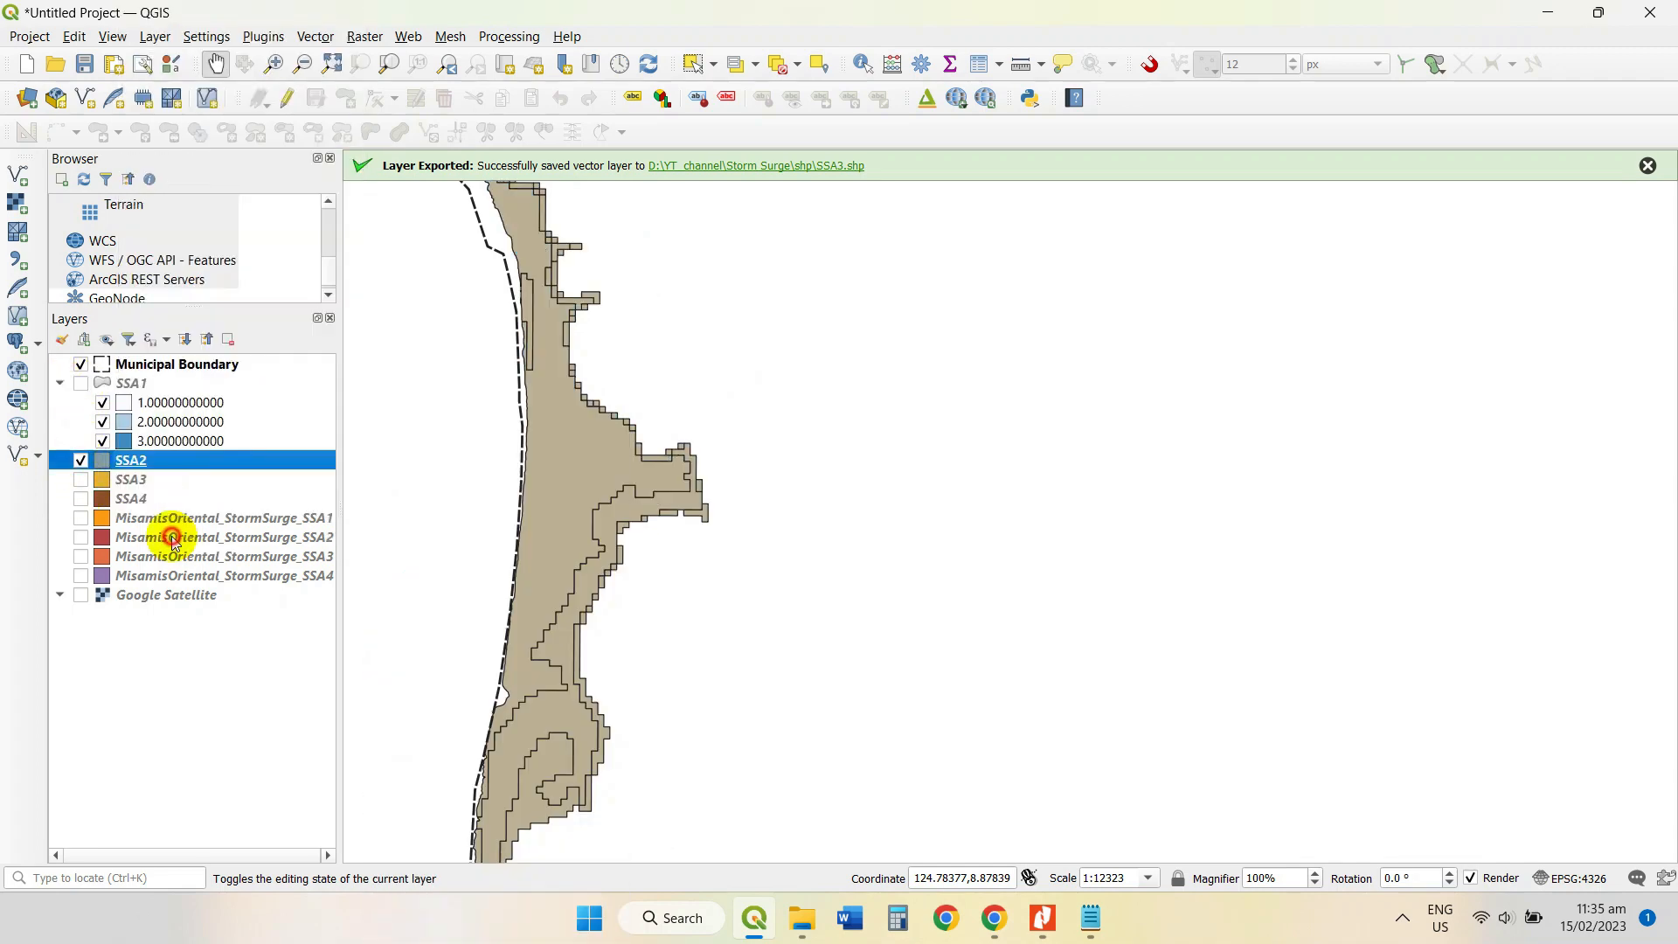
click(900, 249)
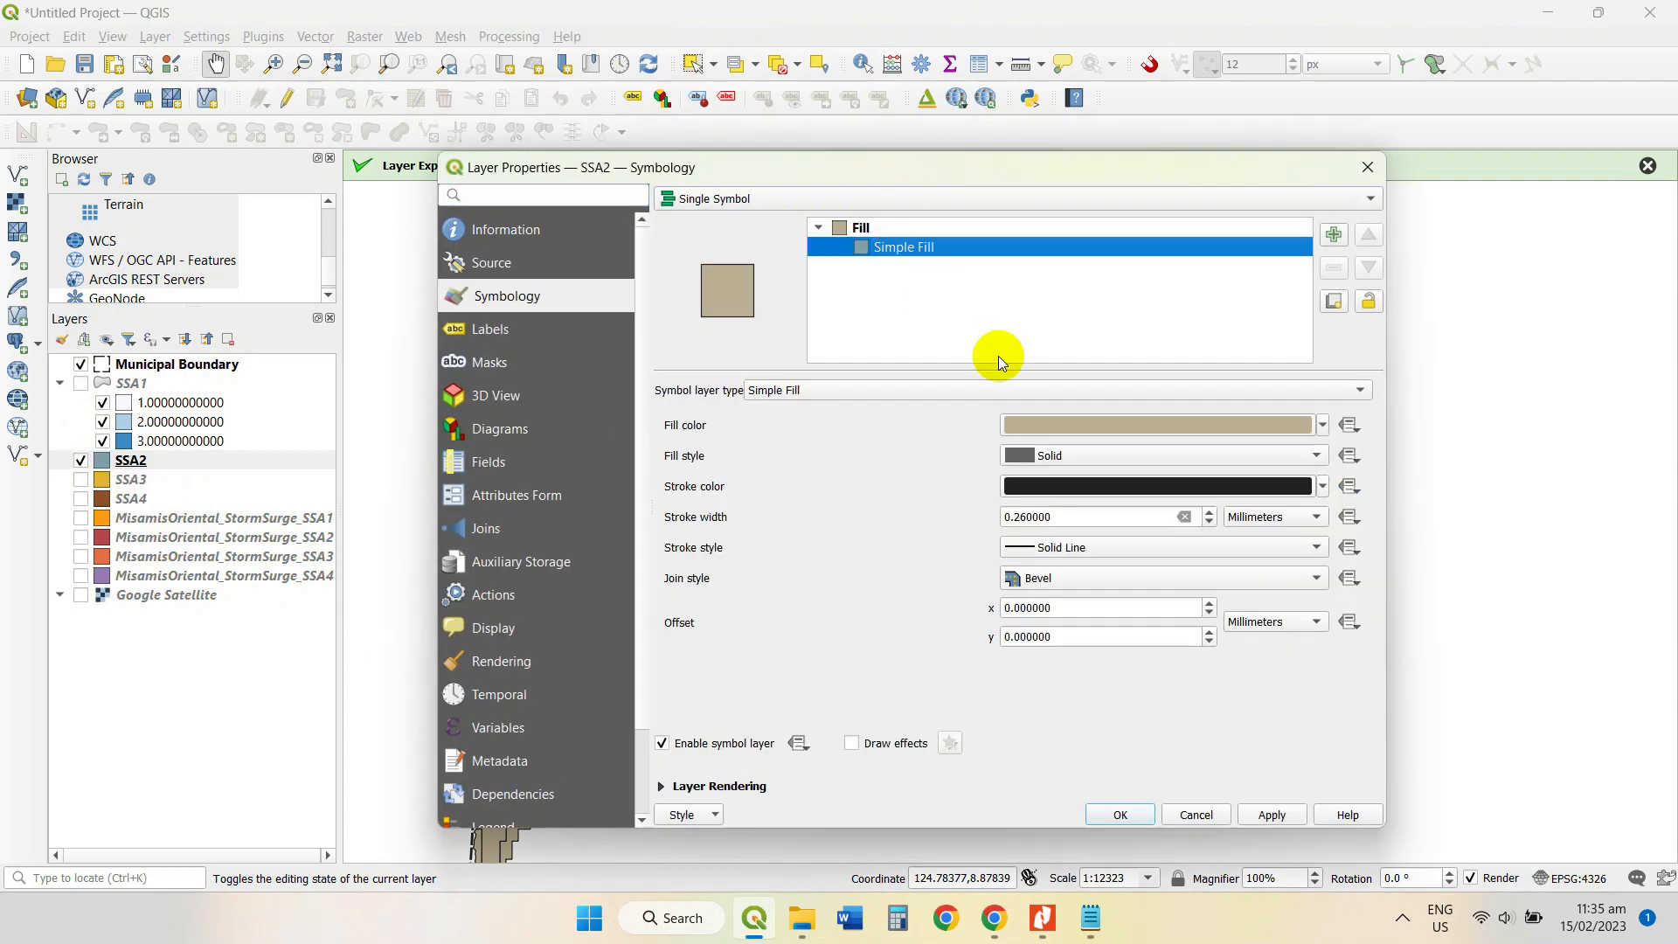
click(880, 199)
click(743, 214)
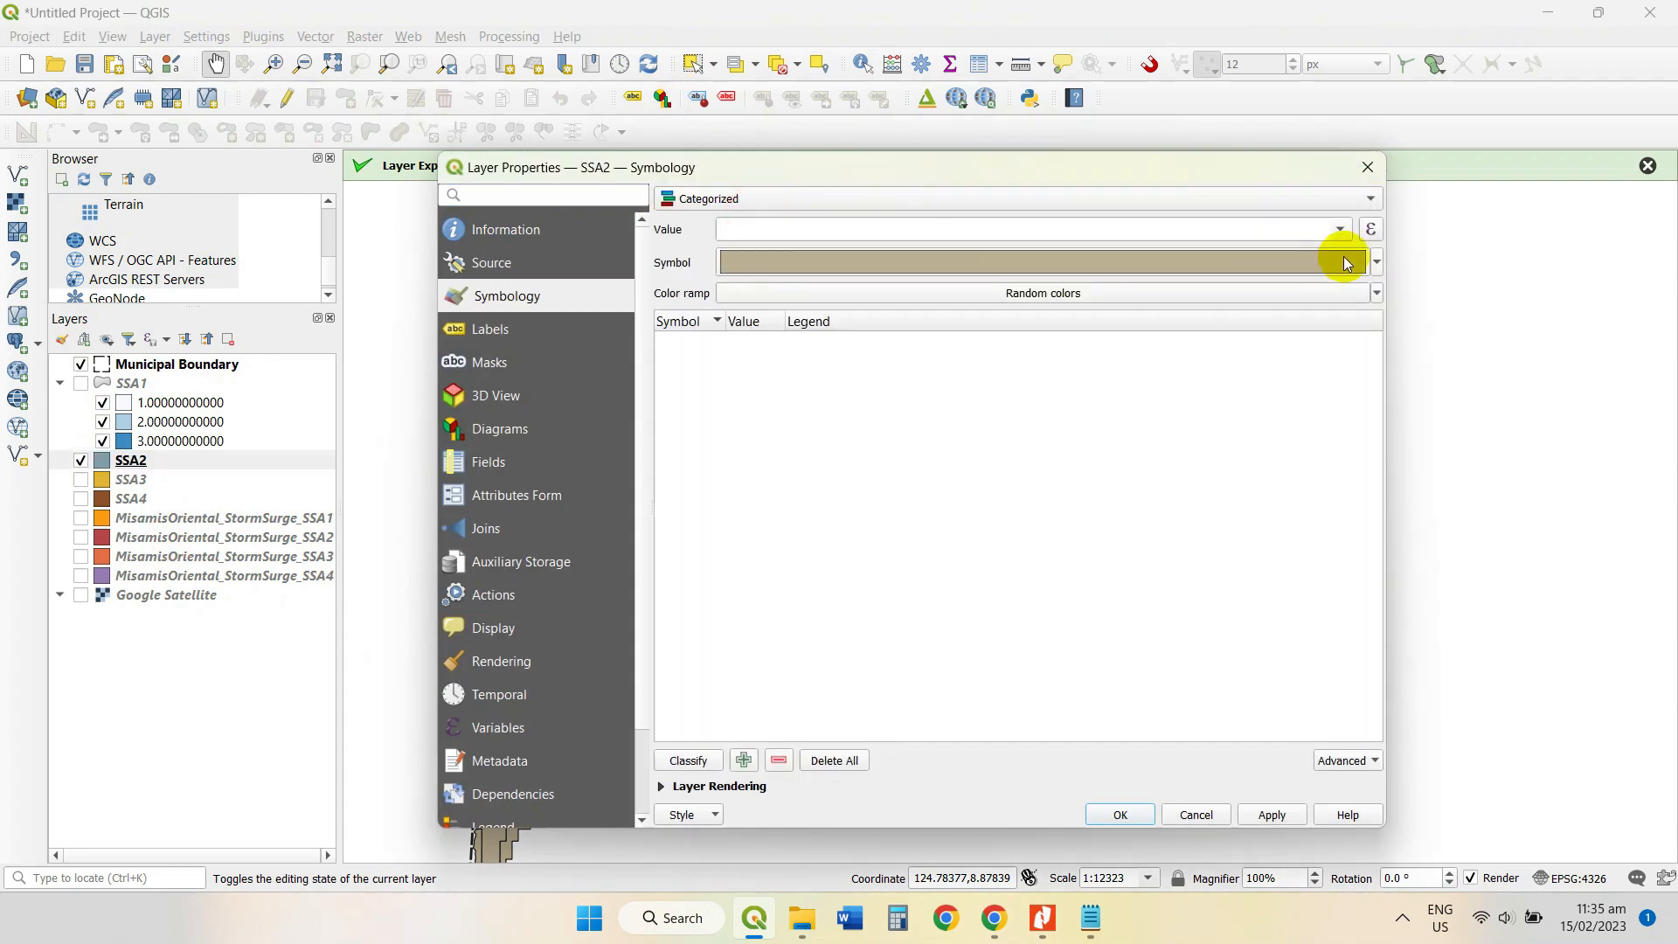
click(1378, 293)
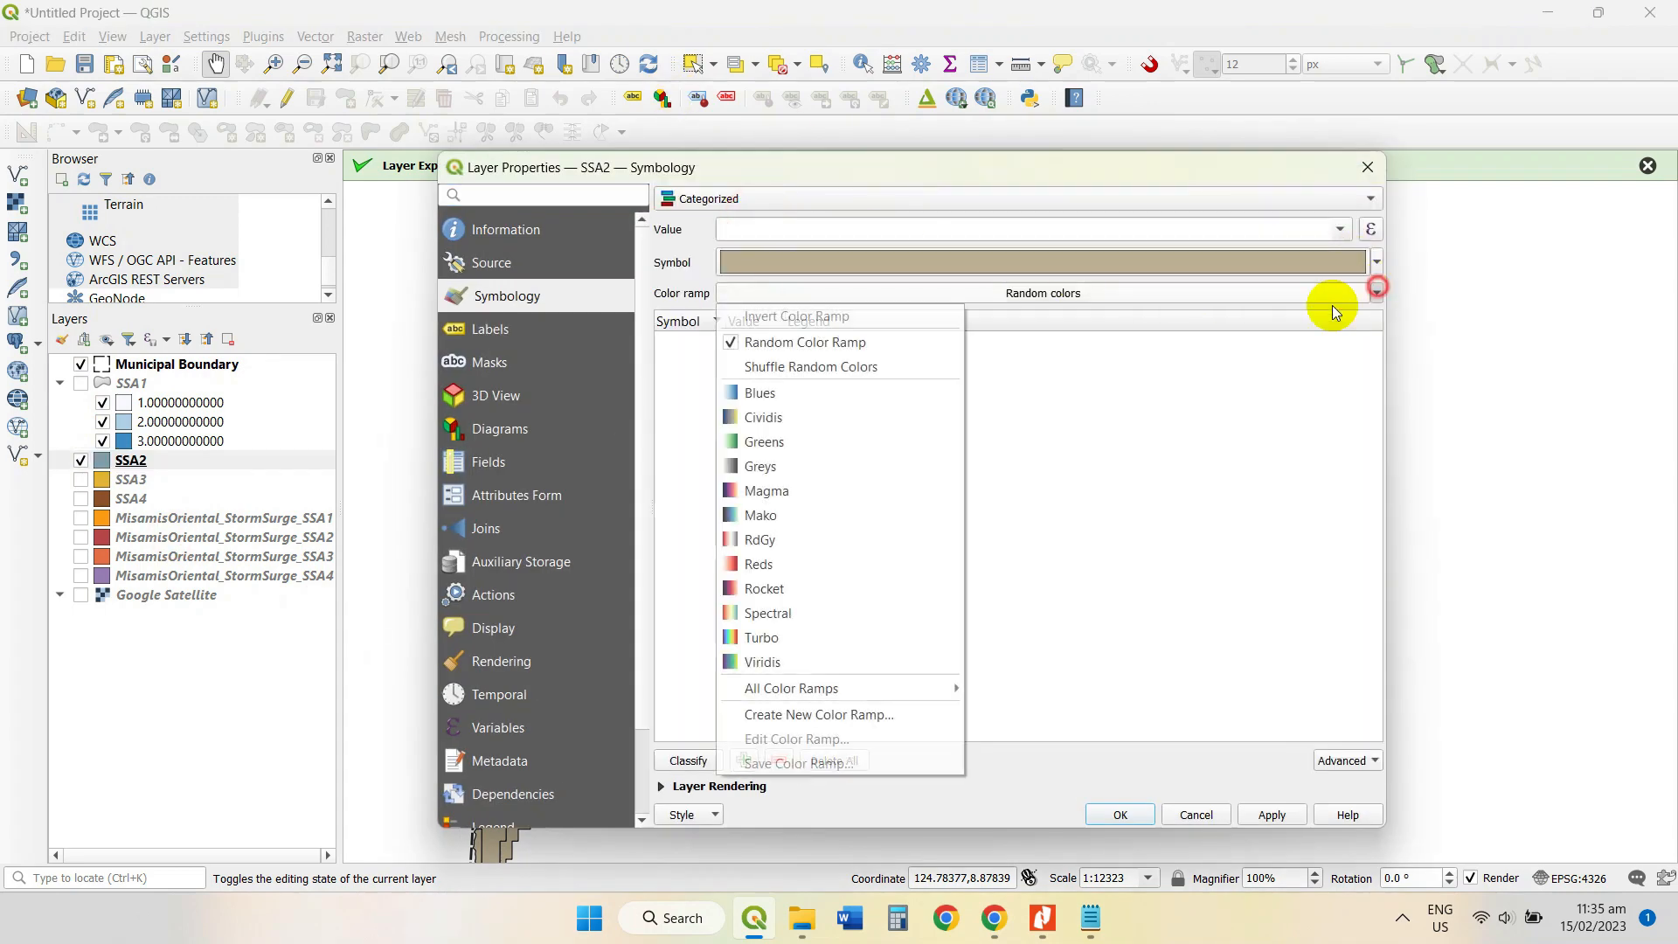
click(757, 390)
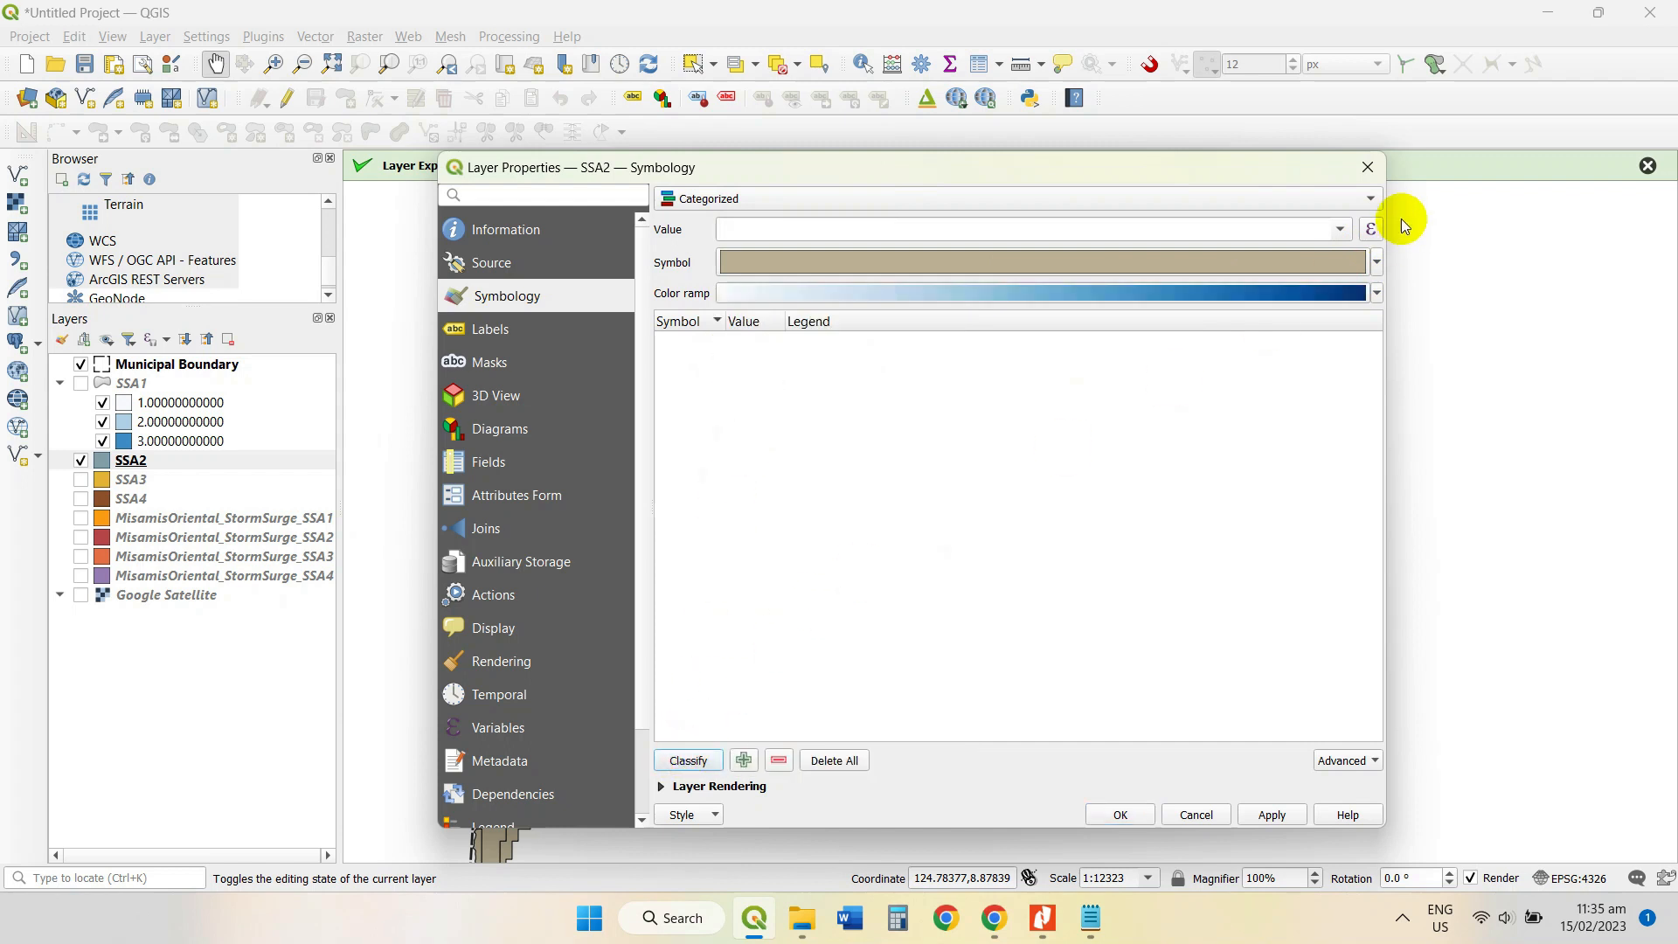
click(1340, 228)
click(801, 259)
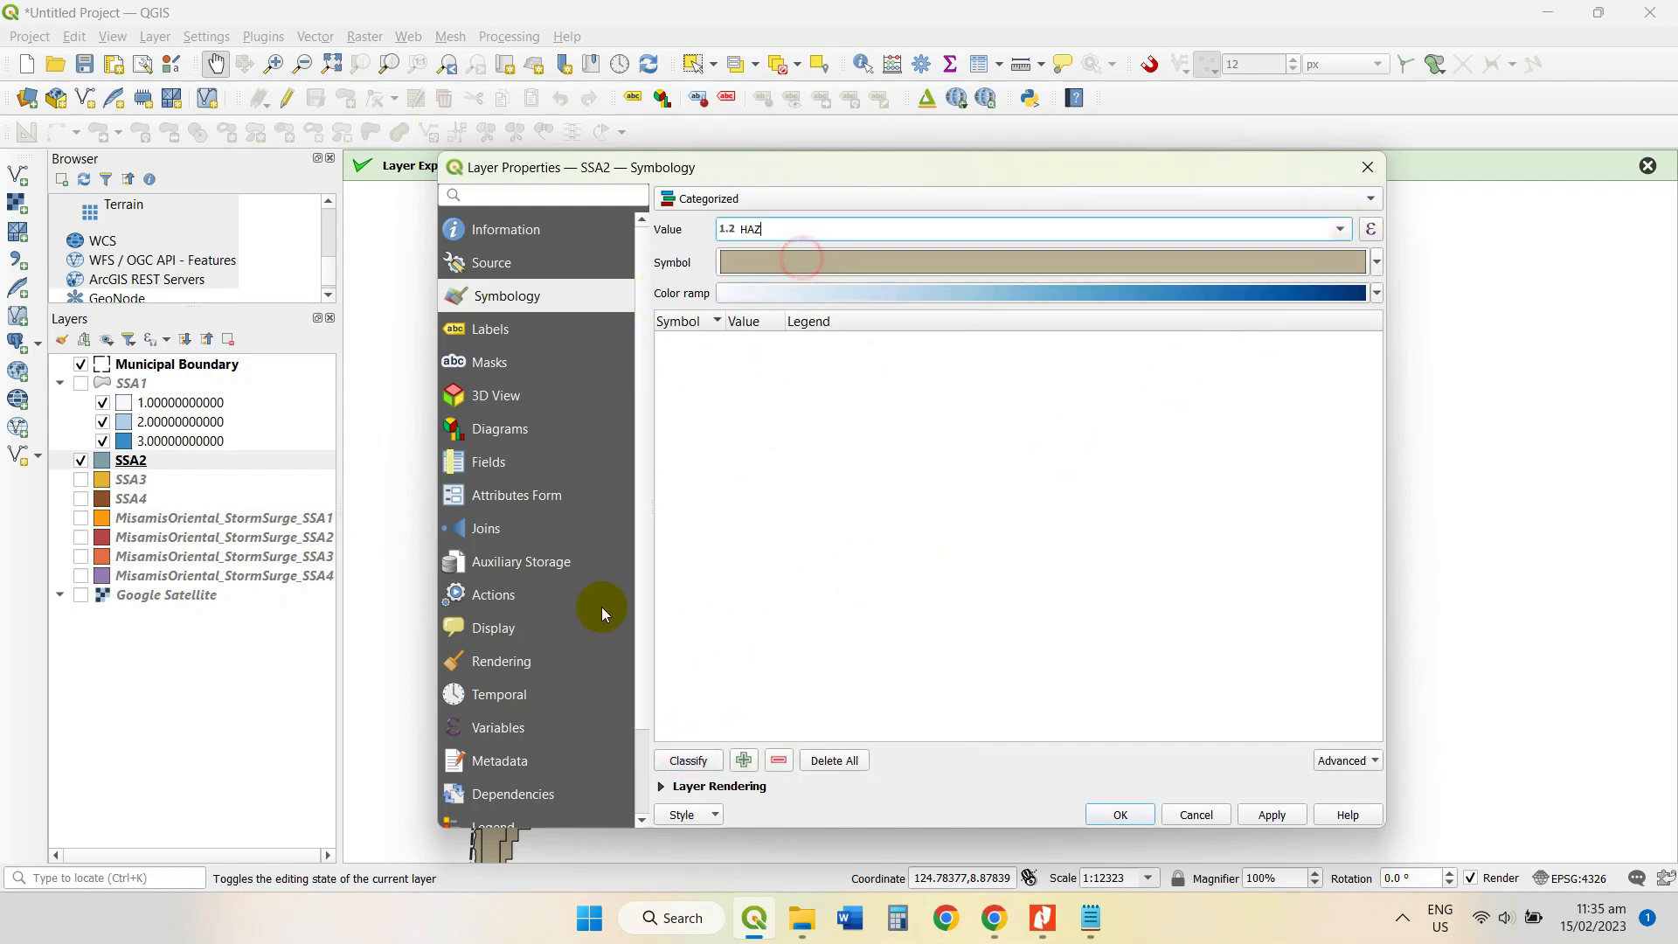
Classify the SSA2 hazard values, remove the all-other-values category and apply the symbology.
click(676, 760)
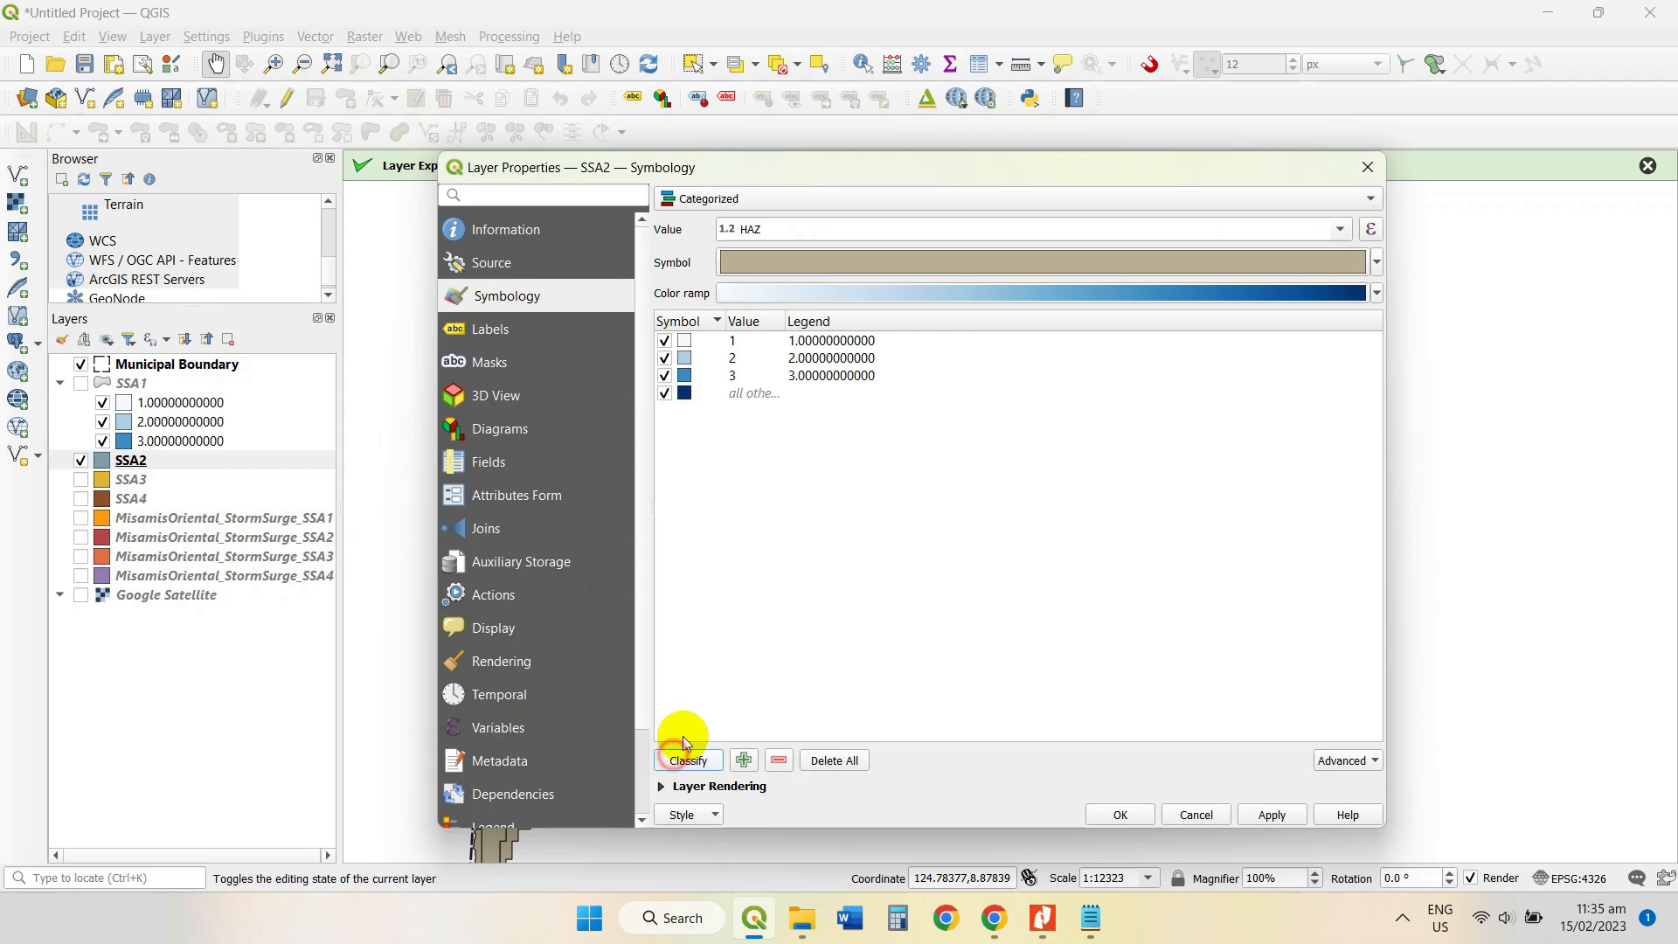
click(713, 391)
click(779, 760)
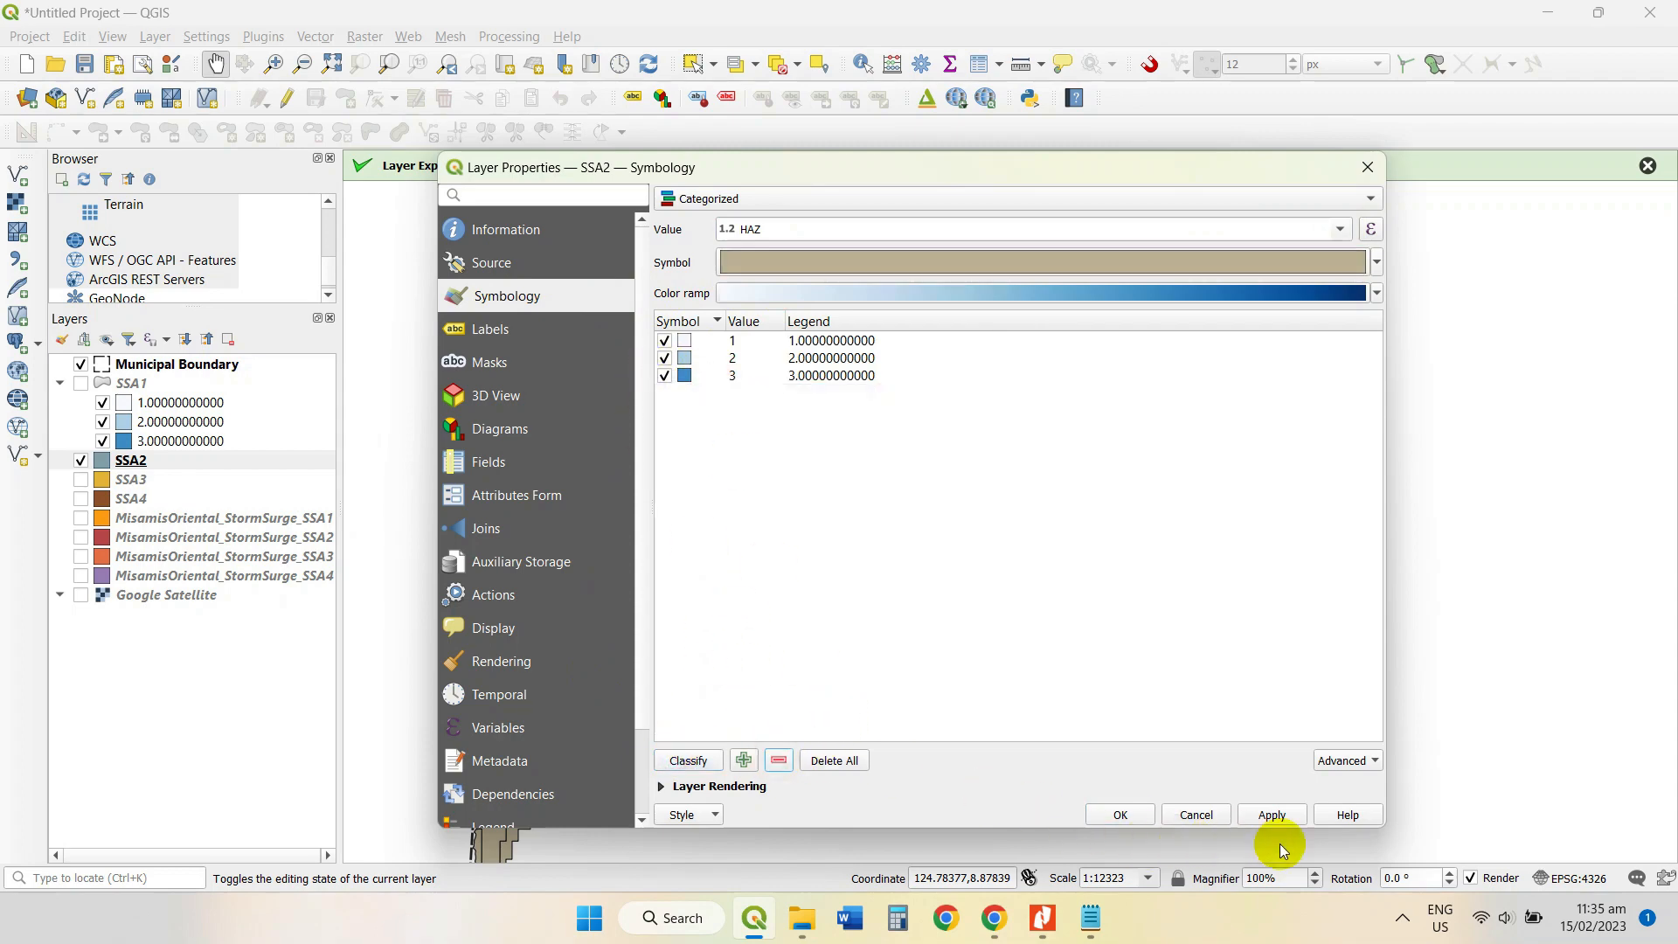
click(1272, 815)
click(1122, 814)
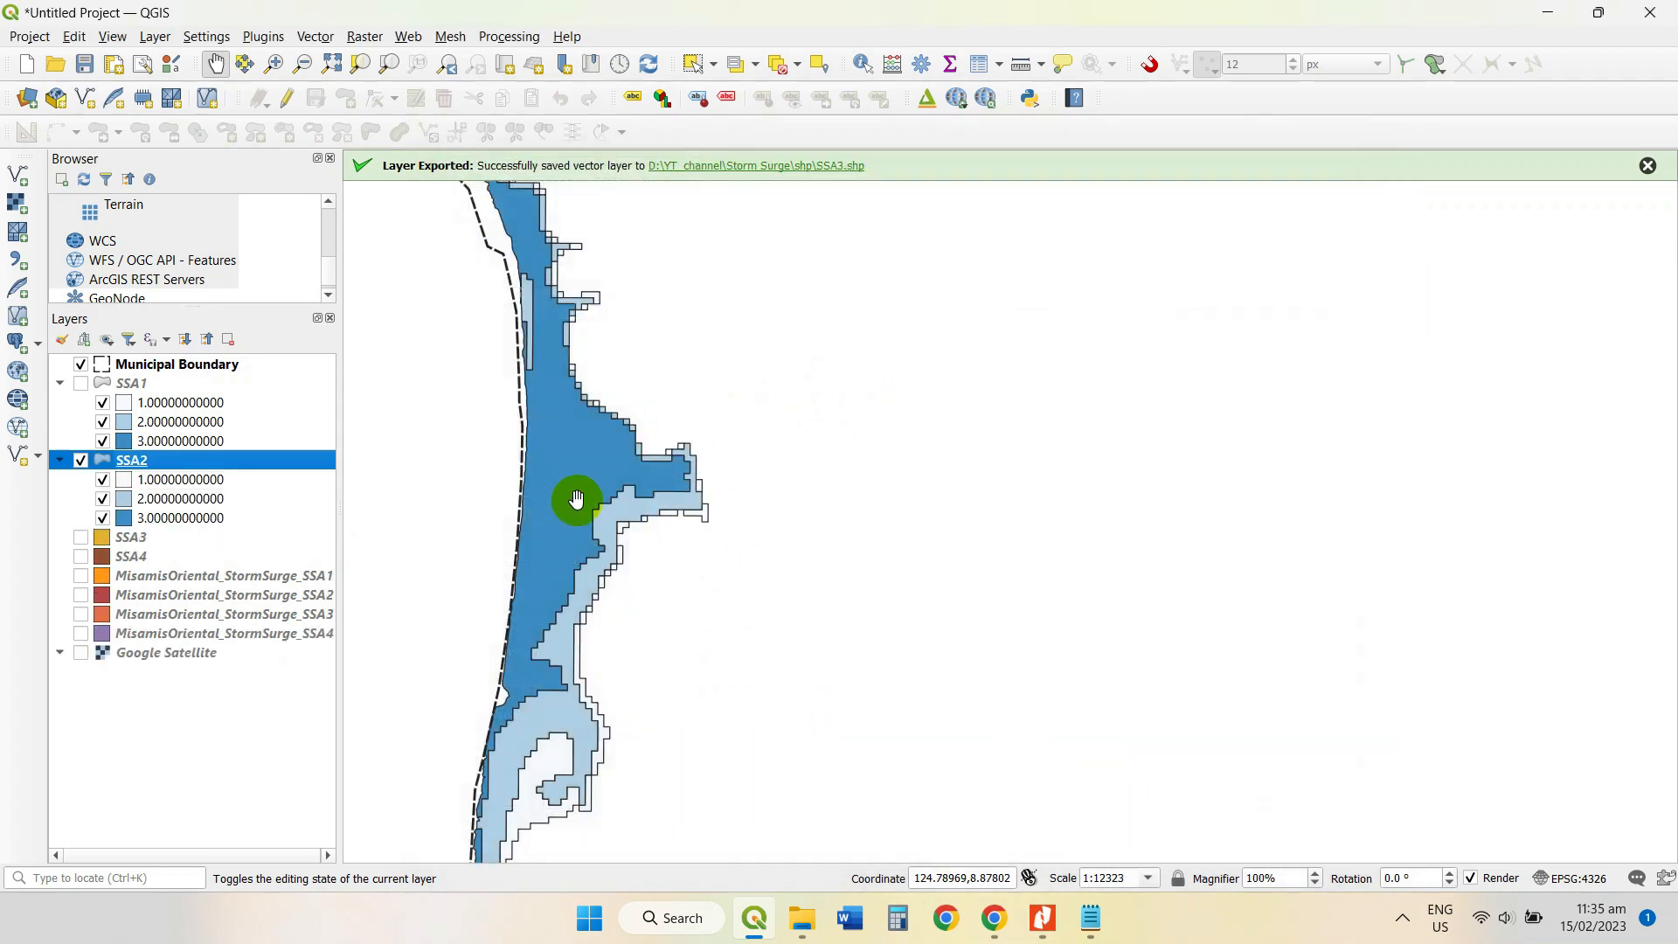
Show the Google Satellite layer beneath SSA2 and inspect the coastal hazard area against the imagery.
scroll(611, 542, down, 1)
scroll(637, 618, down, 1)
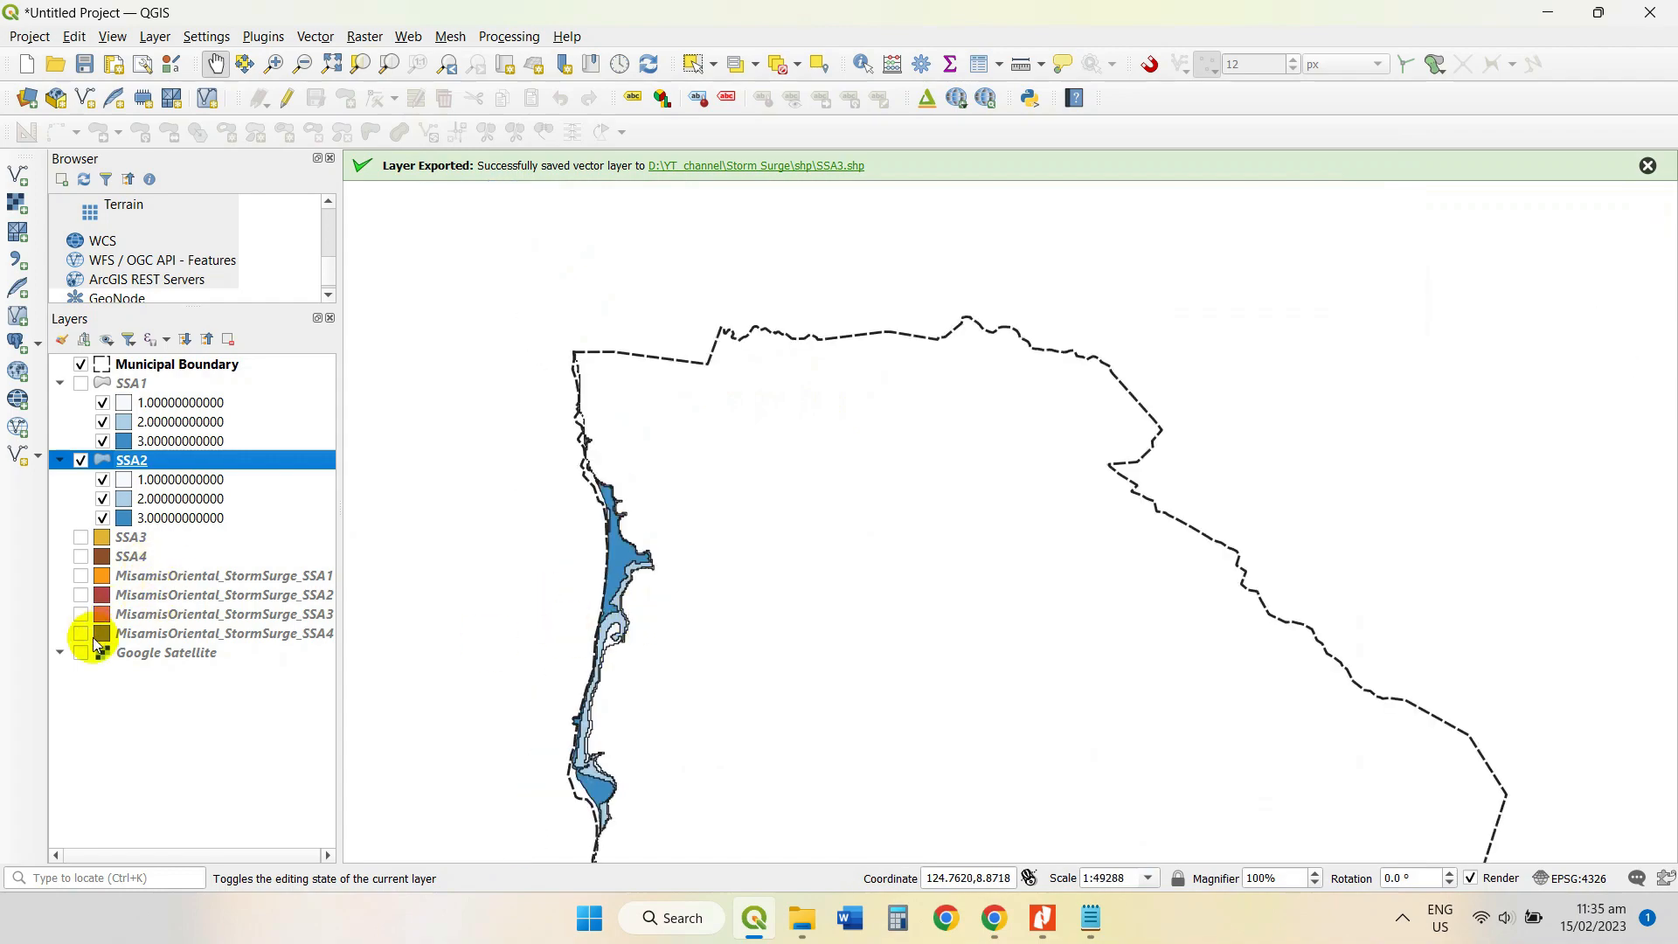
scroll(616, 603, up, 3)
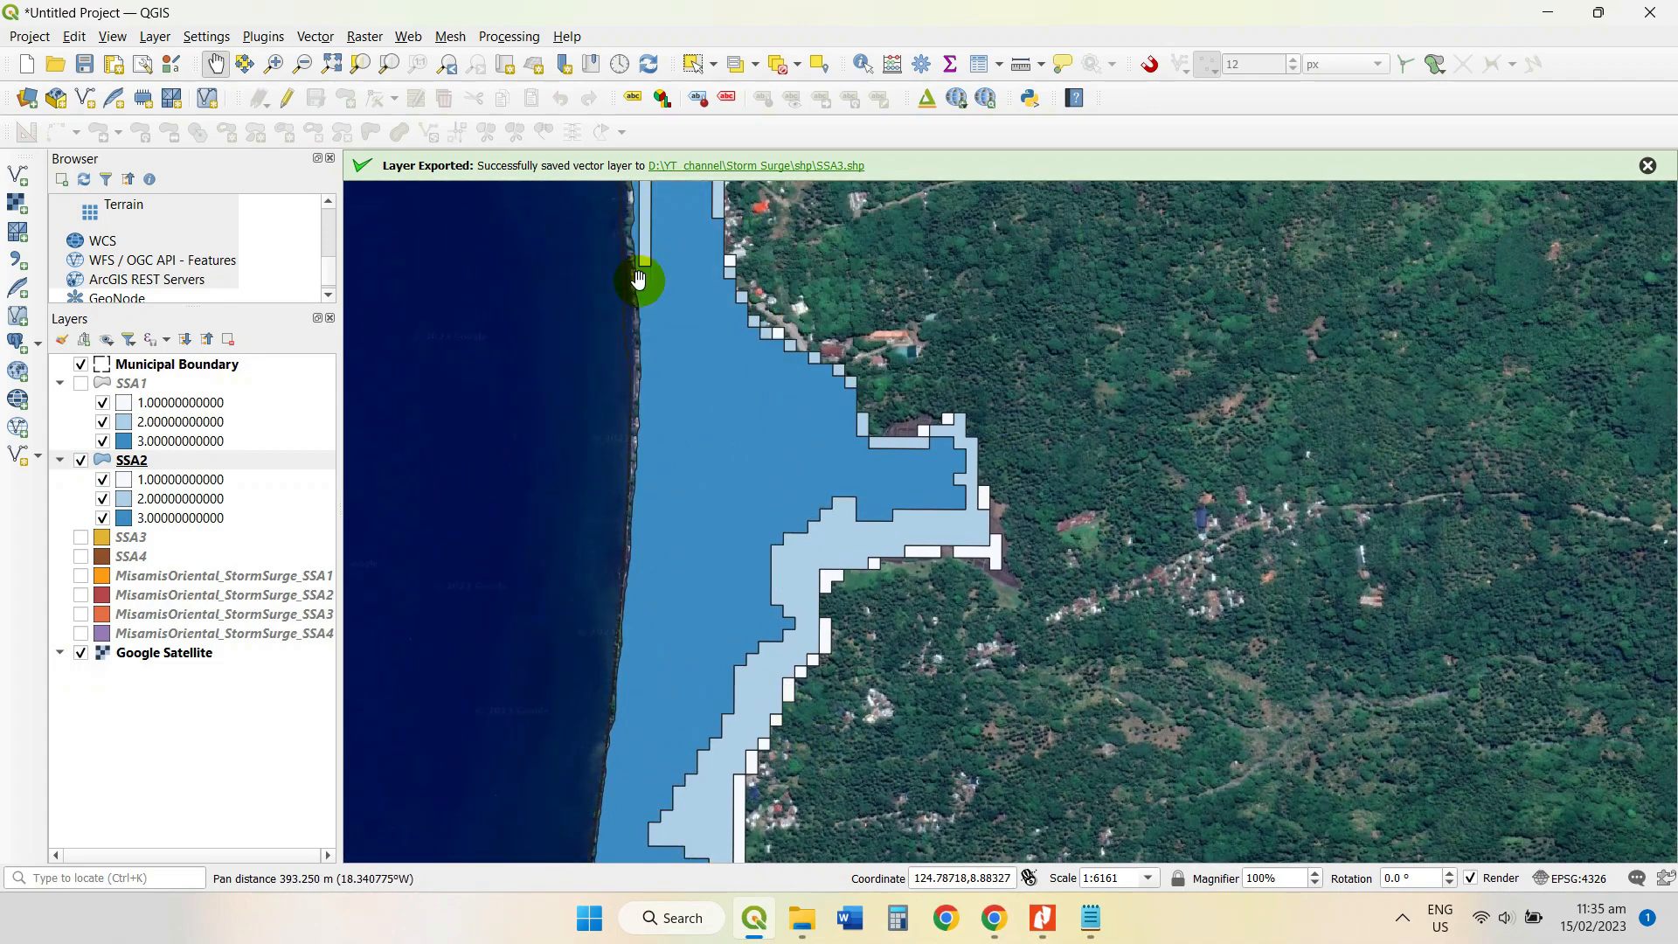
Reduce the SSA2 symbol opacity to 57.5% and apply it to the layer.
right_click(163, 461)
click(224, 537)
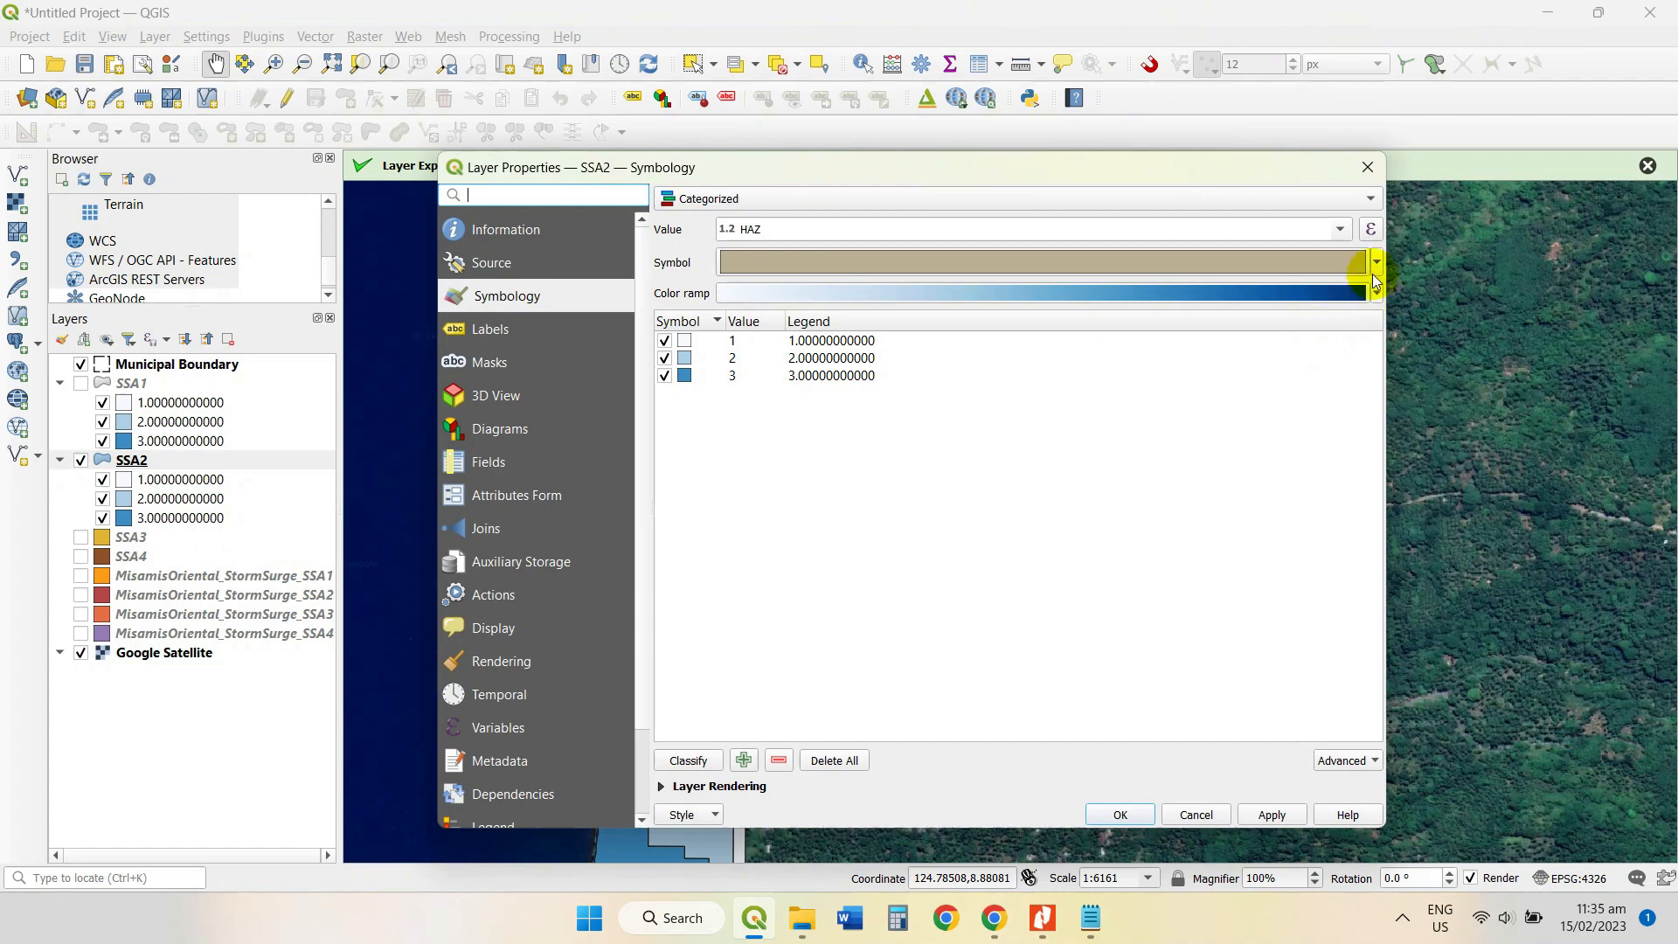
click(1345, 266)
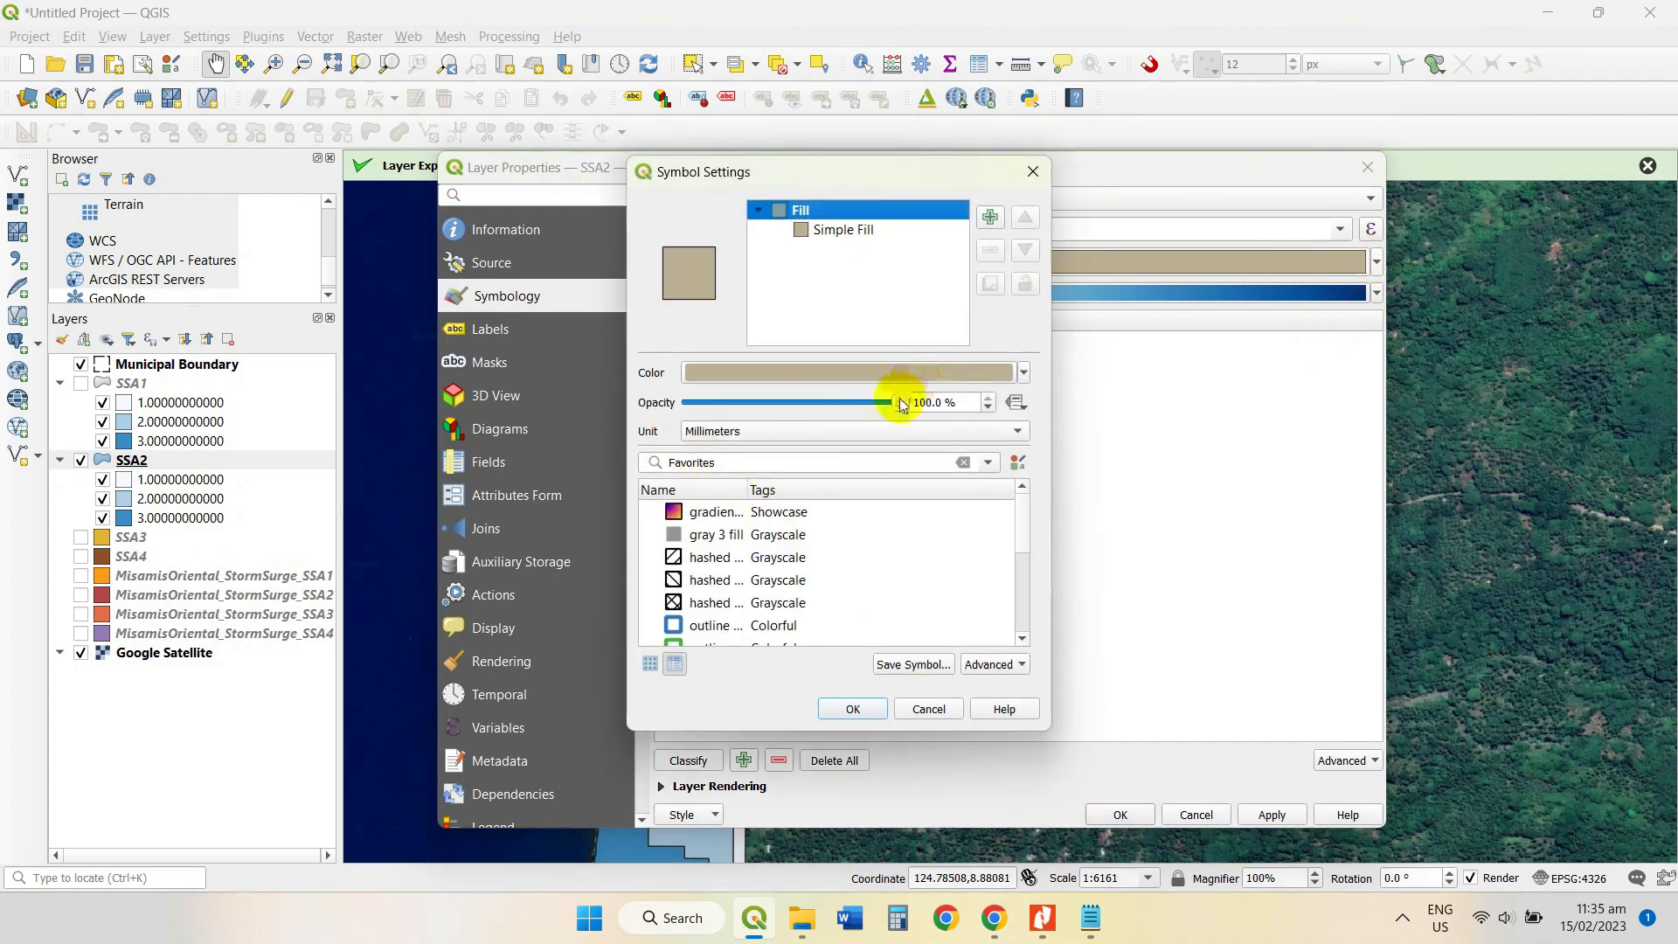
drag(903, 404, 811, 408)
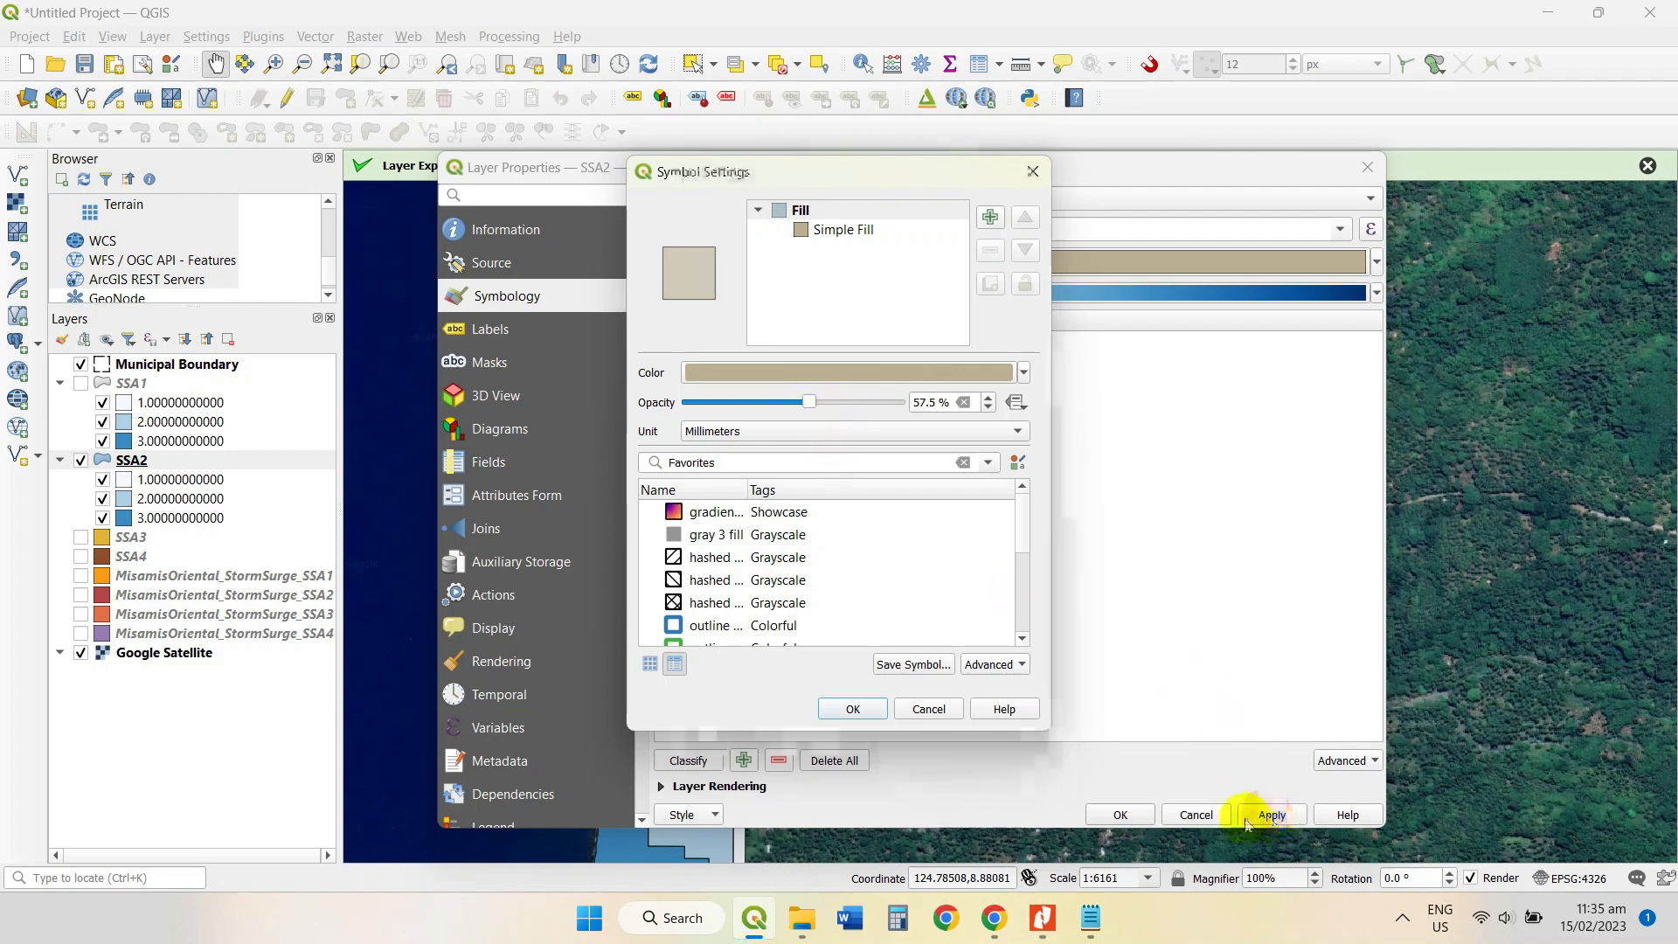
click(844, 709)
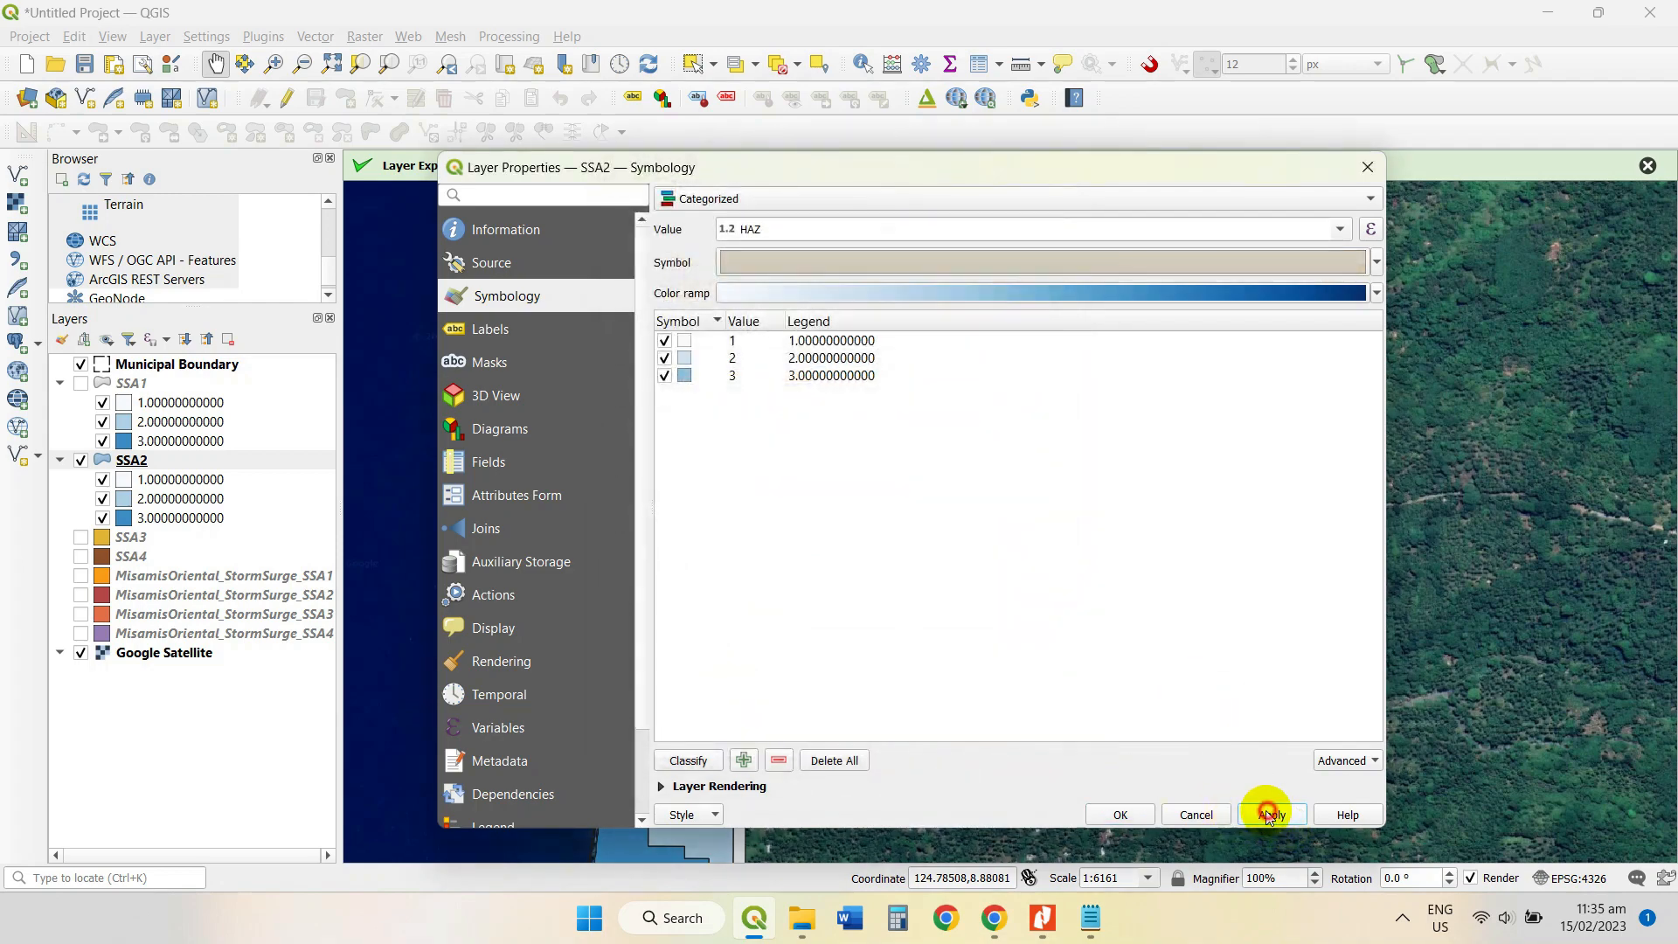
click(1117, 815)
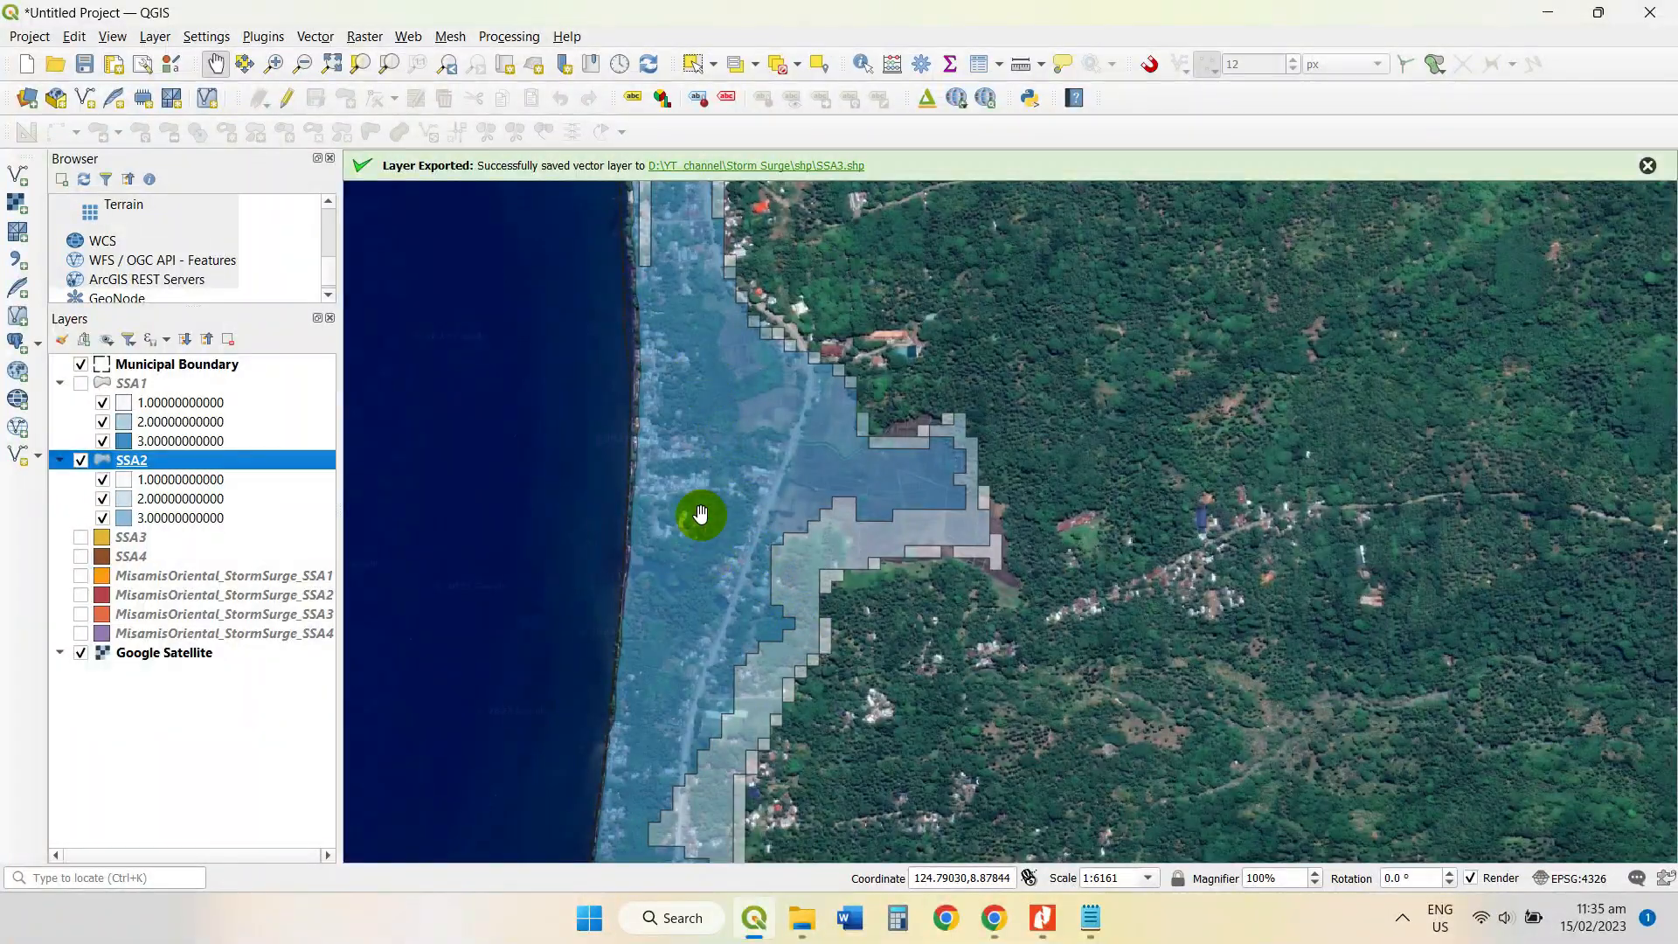
Examine which settlements and roads along the coast lie within the semi-transparent SSA2 hazard zones.
scroll(656, 445, up, 2)
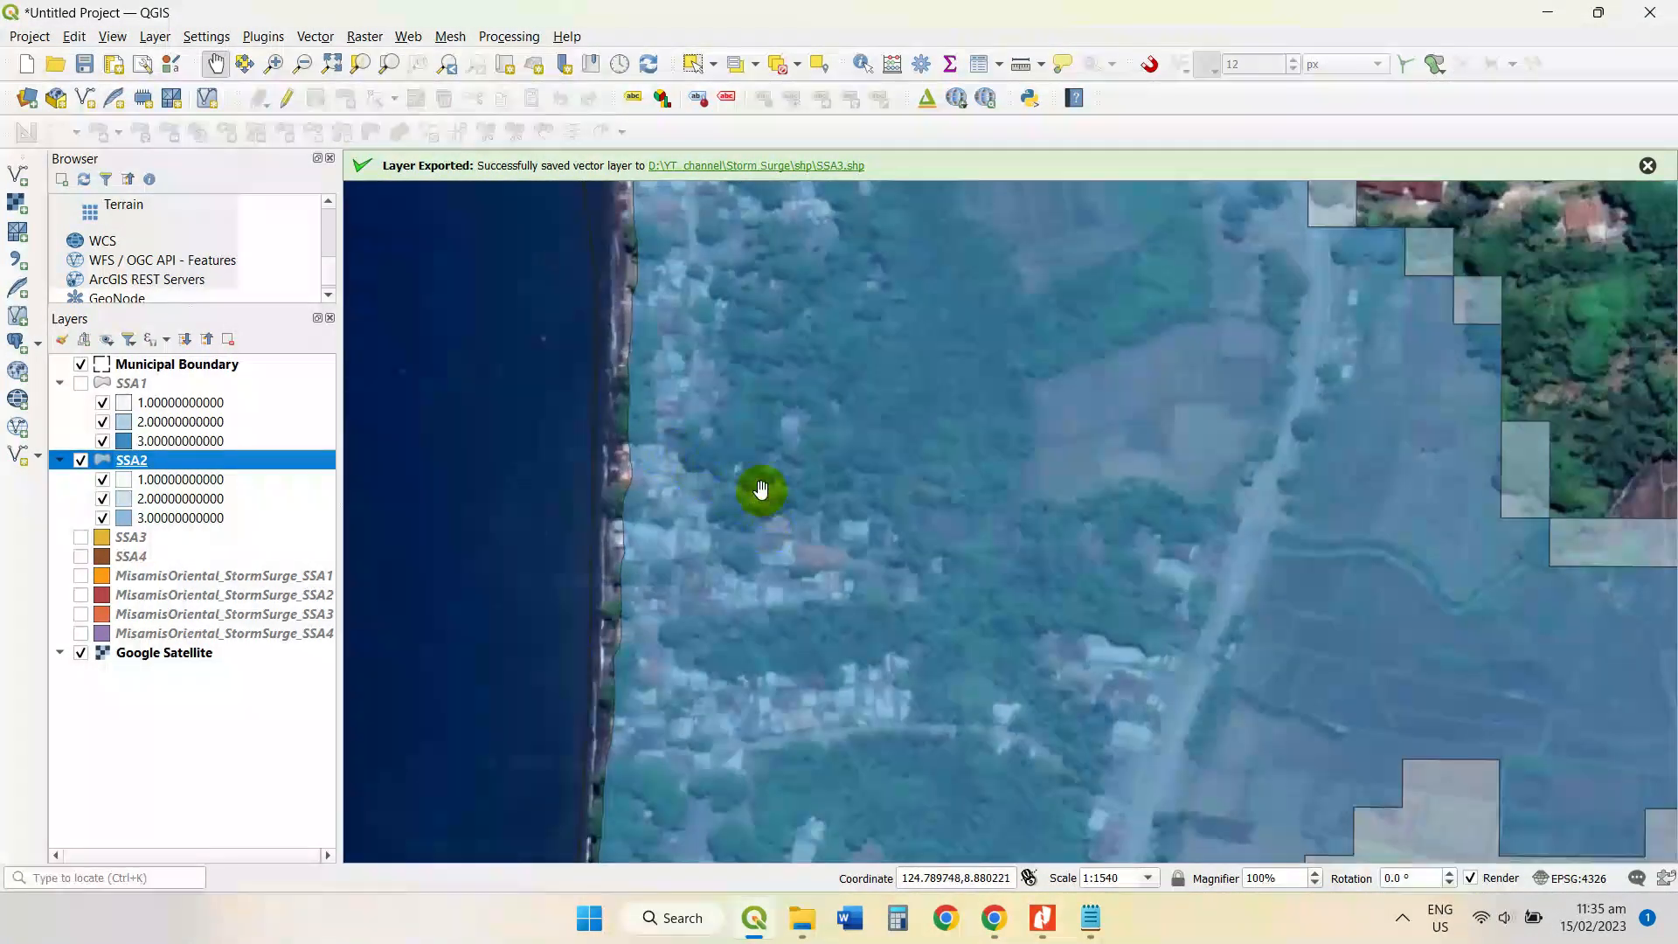
scroll(1008, 707, down, 1)
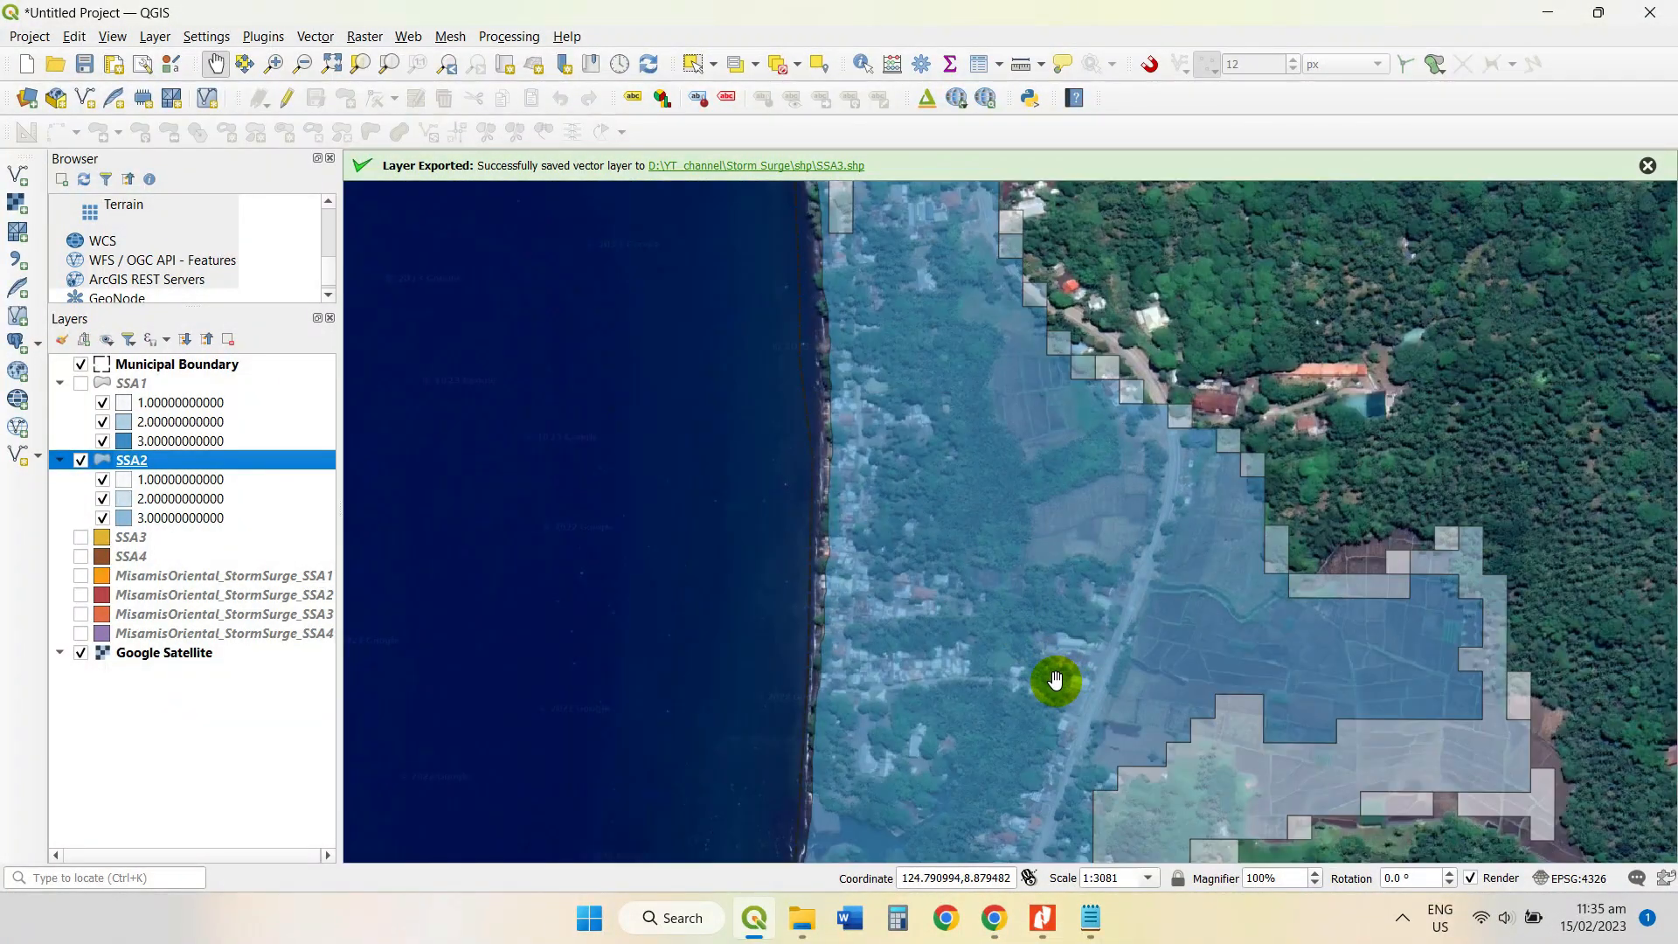
drag(1056, 682, 764, 423)
drag(860, 524, 850, 344)
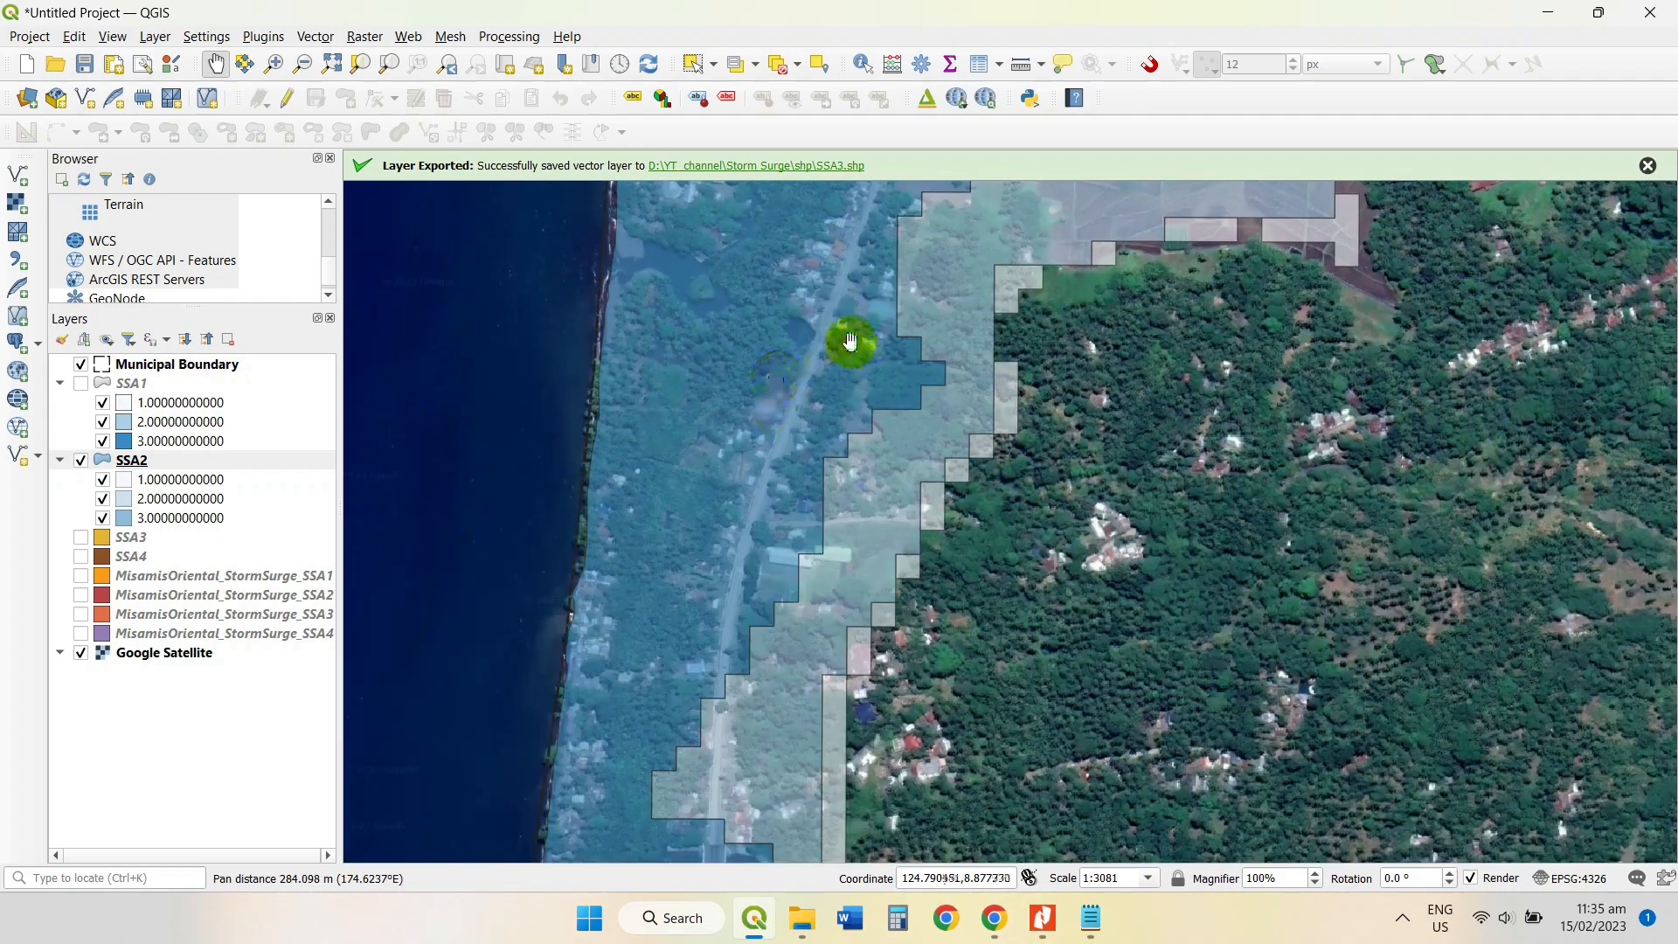
drag(790, 574, 756, 365)
scroll(652, 480, down, 2)
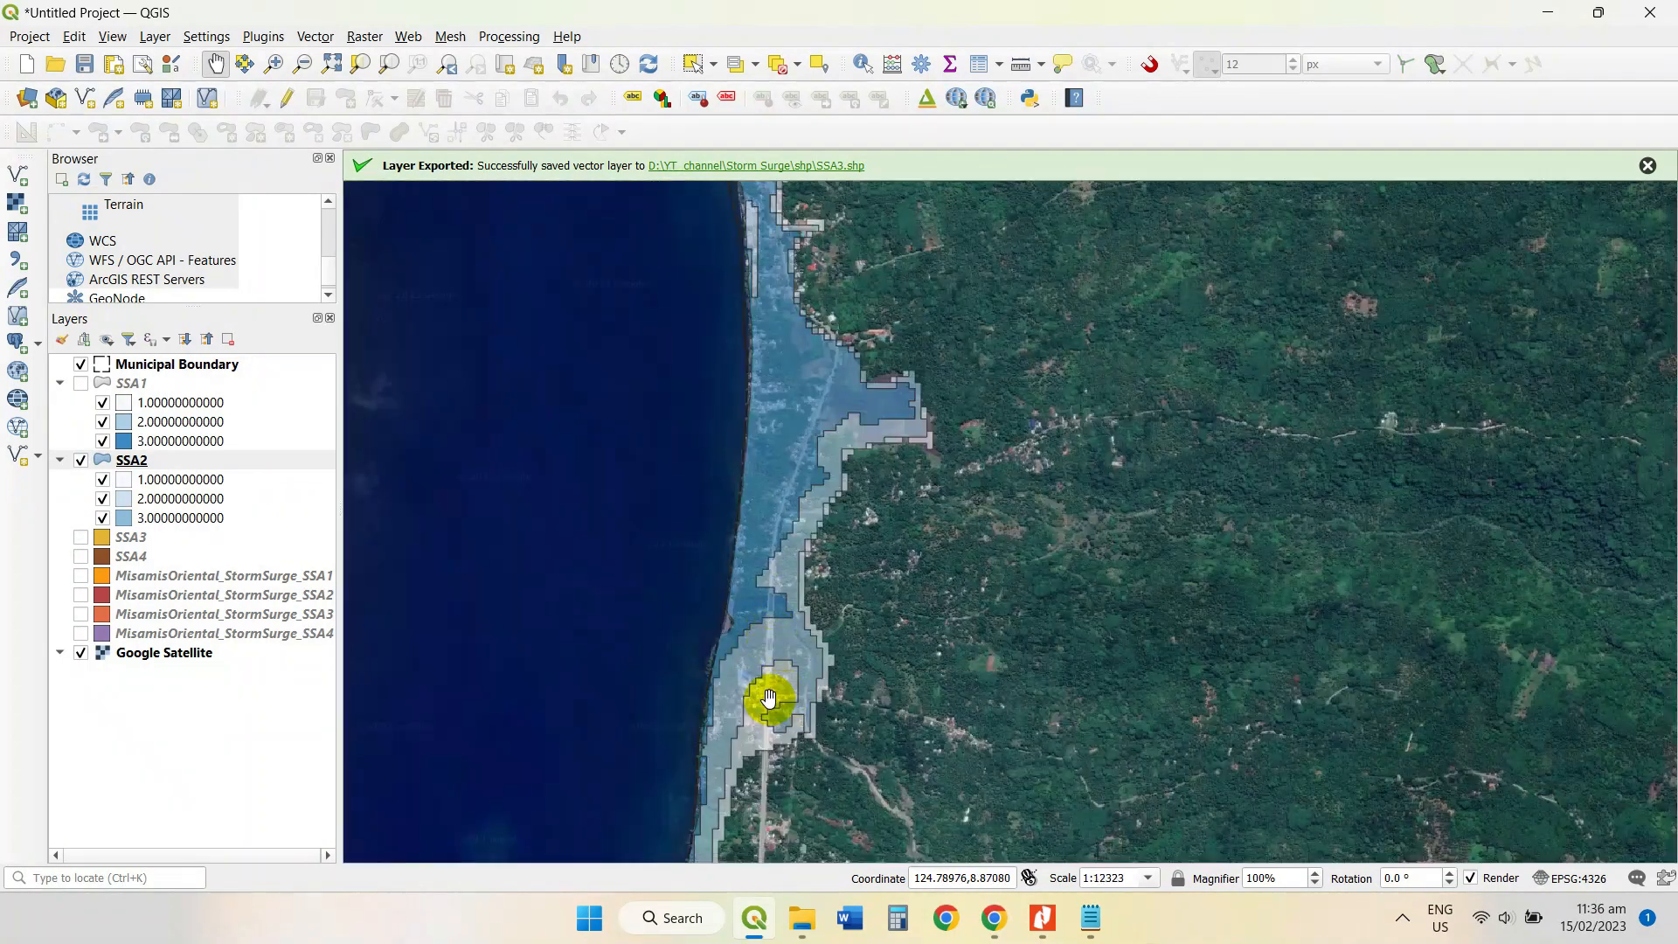
scroll(769, 698, up, 2)
drag(744, 706, 801, 345)
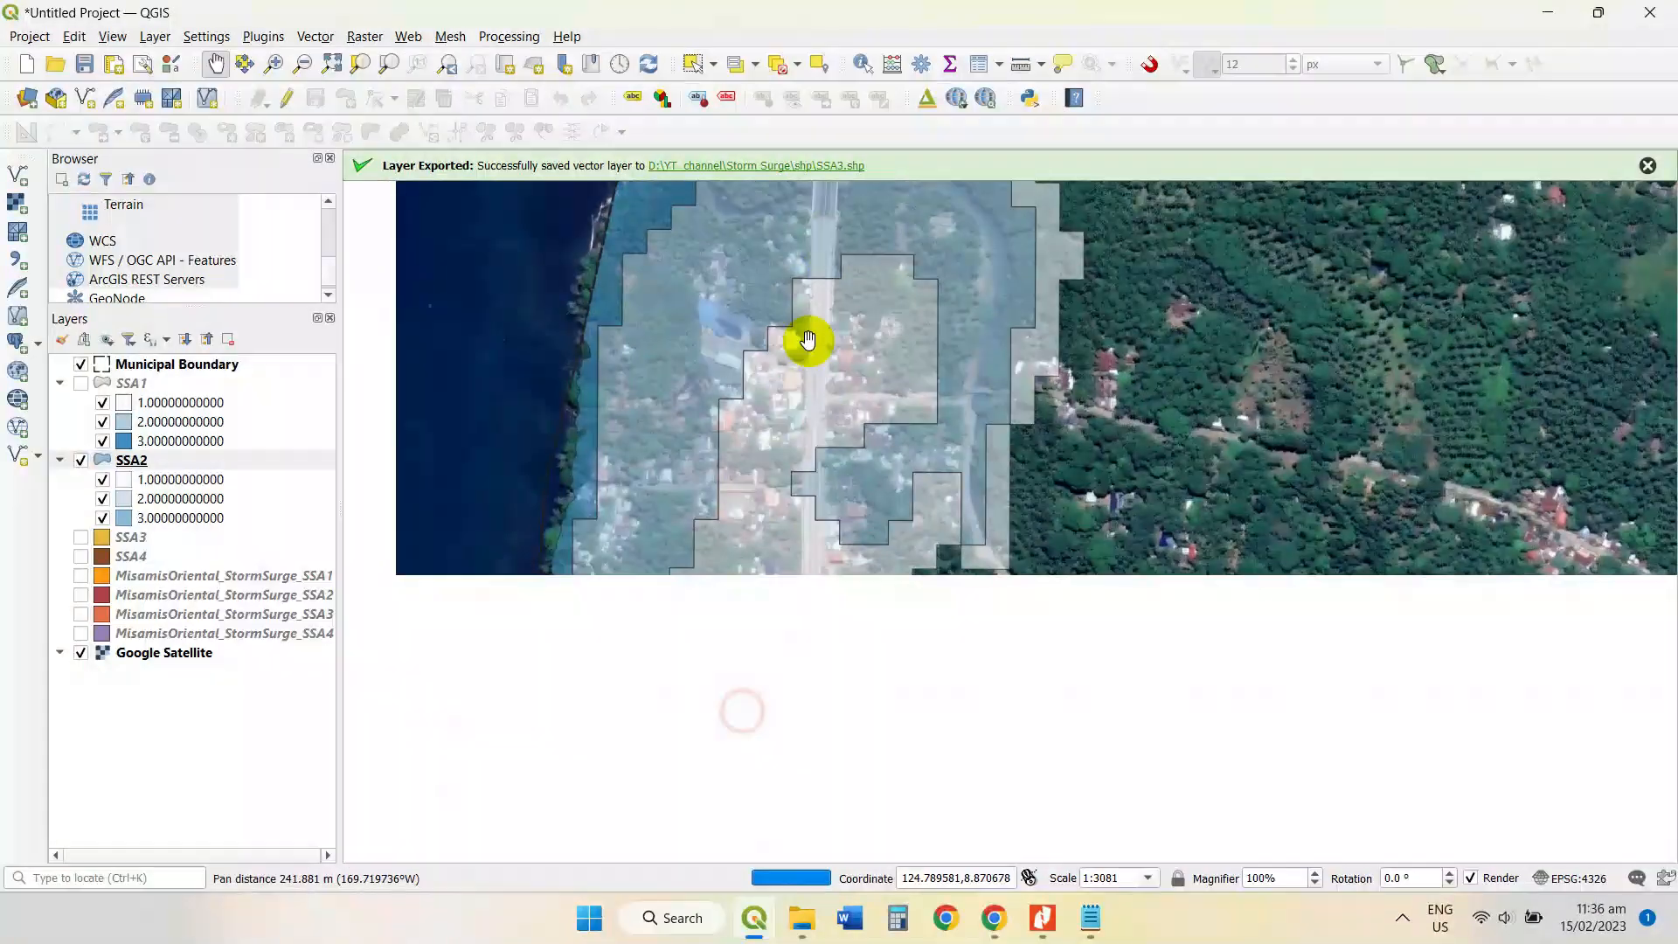
drag(826, 624, 824, 419)
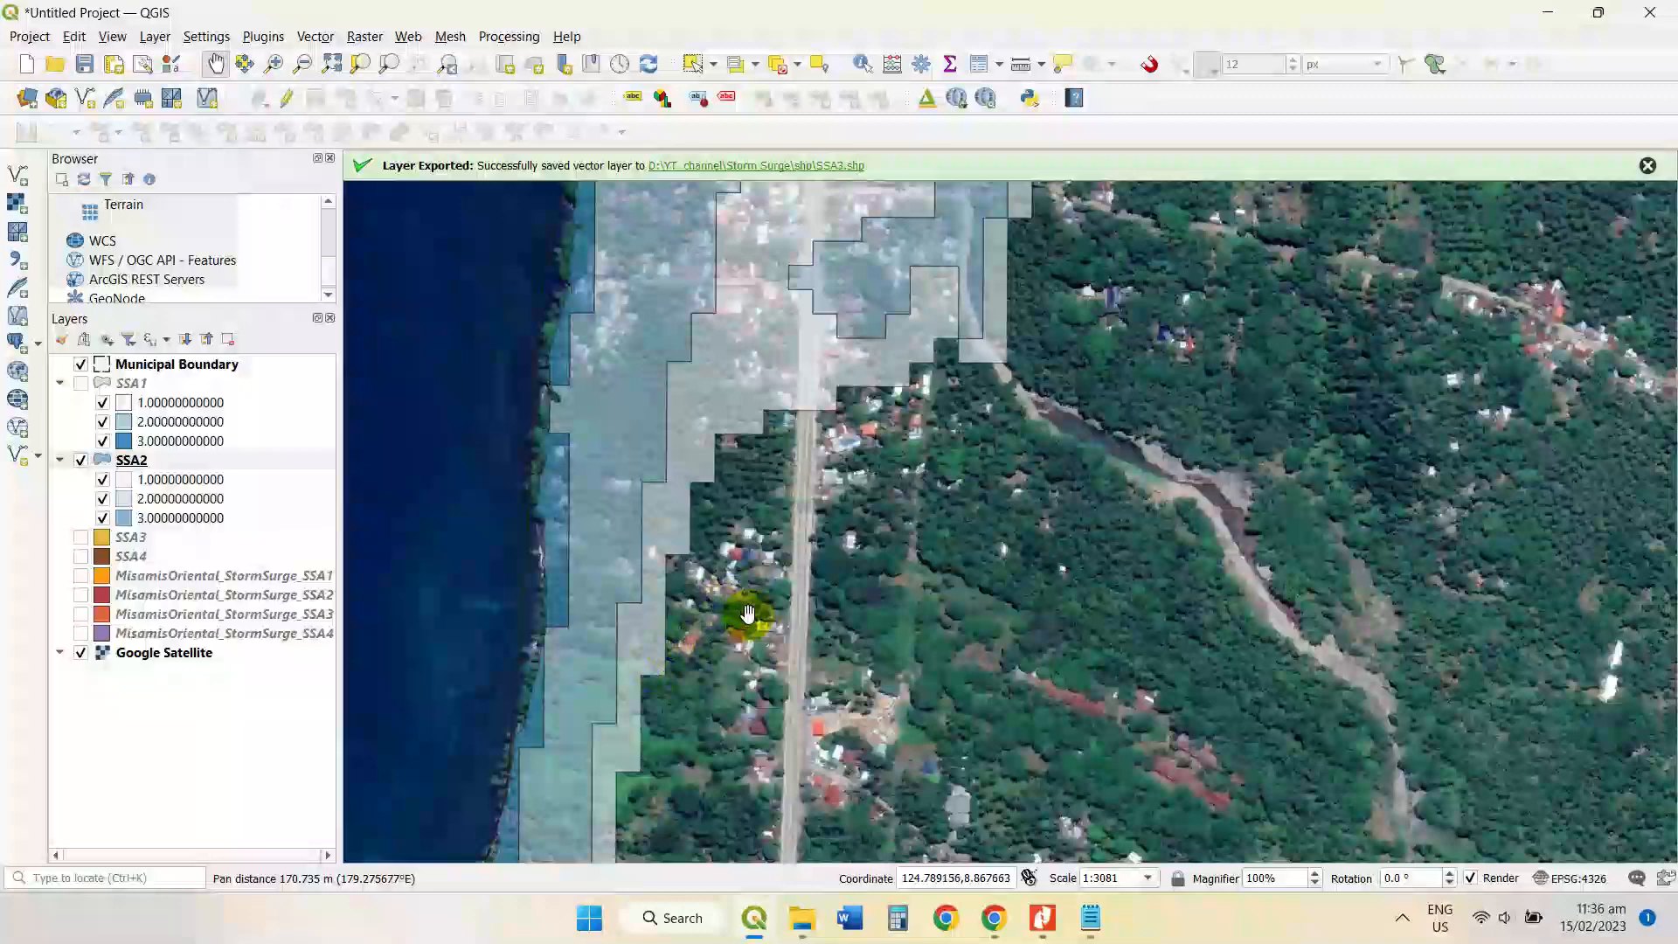
scroll(749, 618, down, 1)
Compare the coast with SSA2 and Municipal Boundary hidden and shown again over the satellite imagery, and show the SSA4 layer.
click(81, 461)
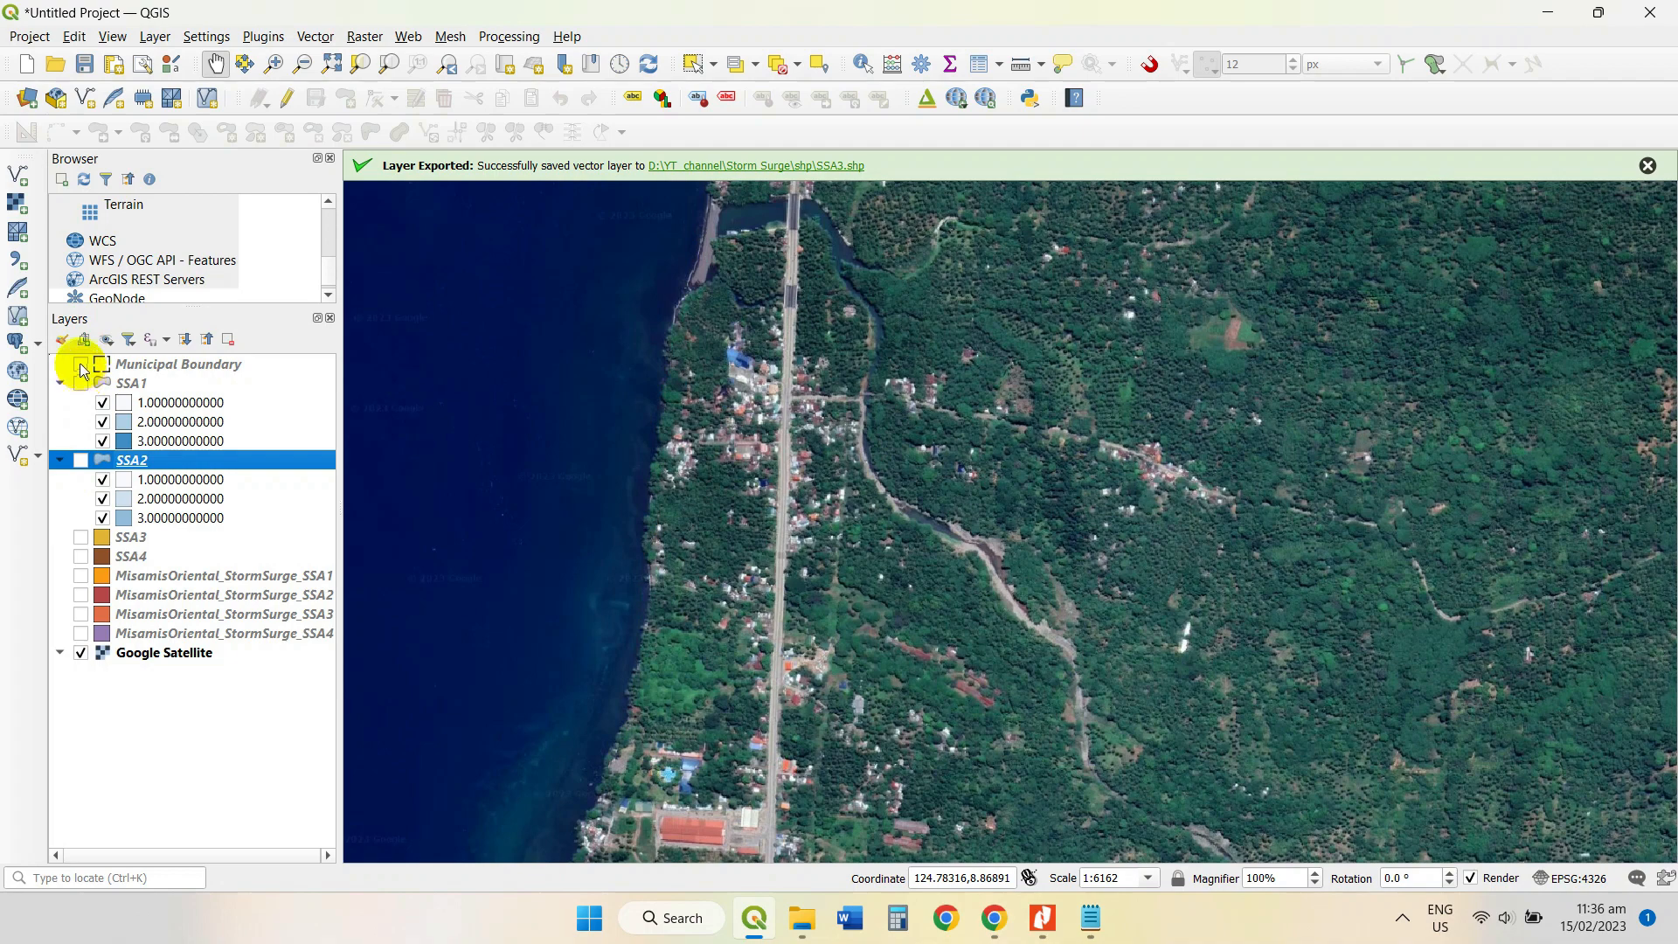
click(80, 365)
scroll(738, 516, down, 1)
drag(768, 500, 700, 232)
click(81, 461)
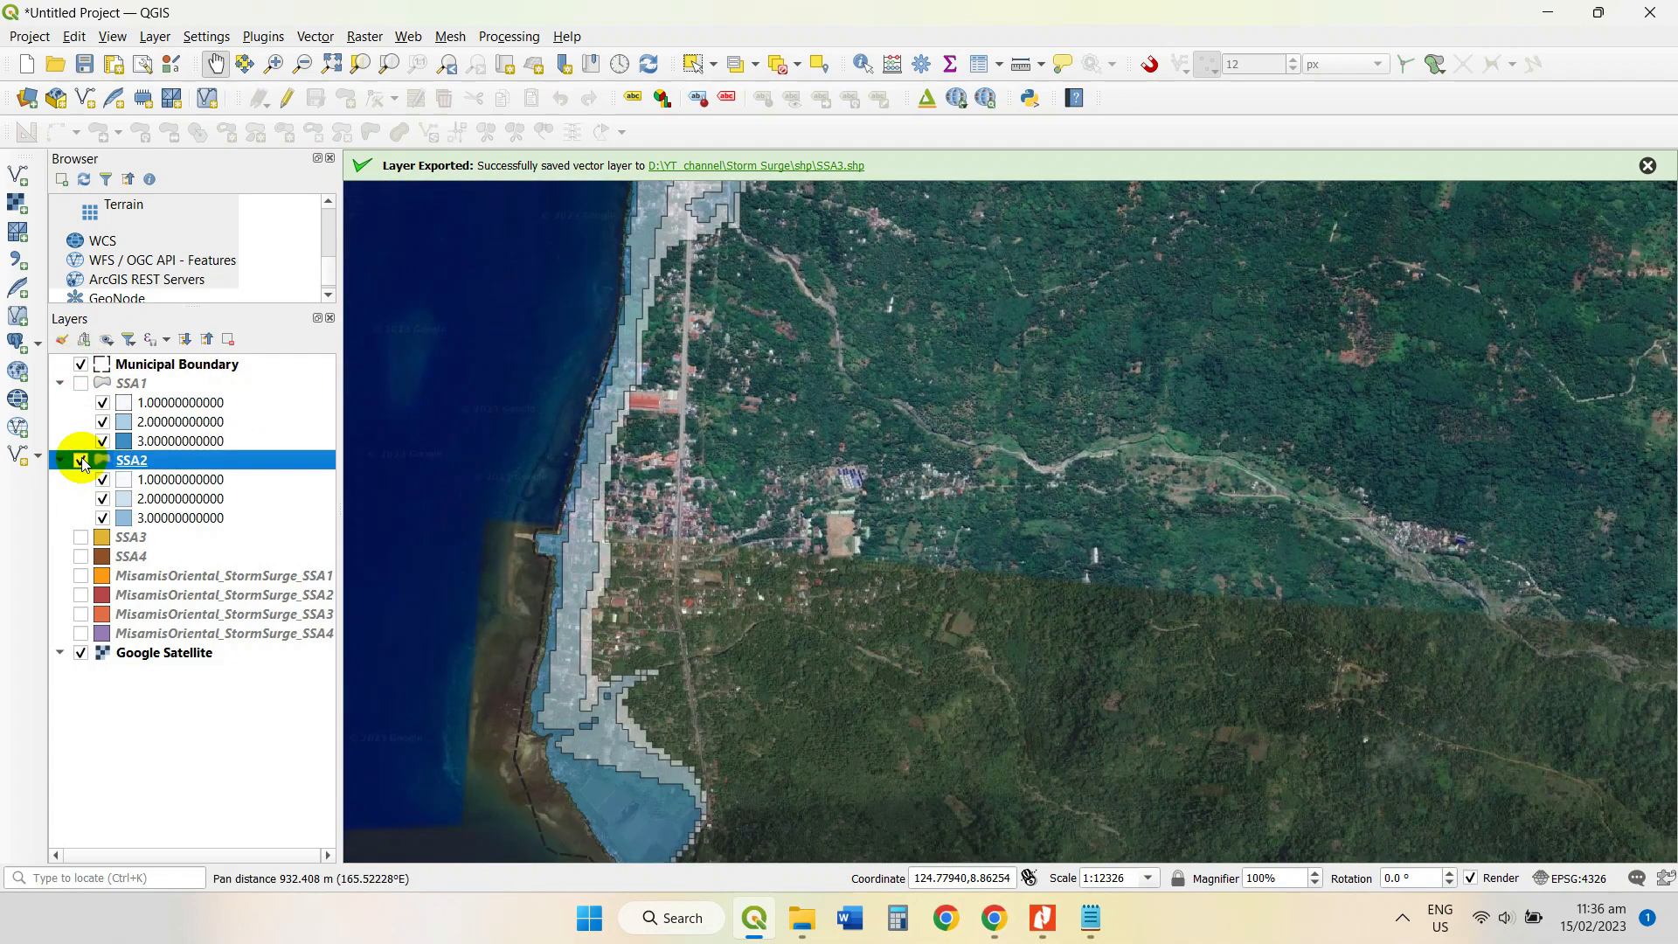
click(82, 556)
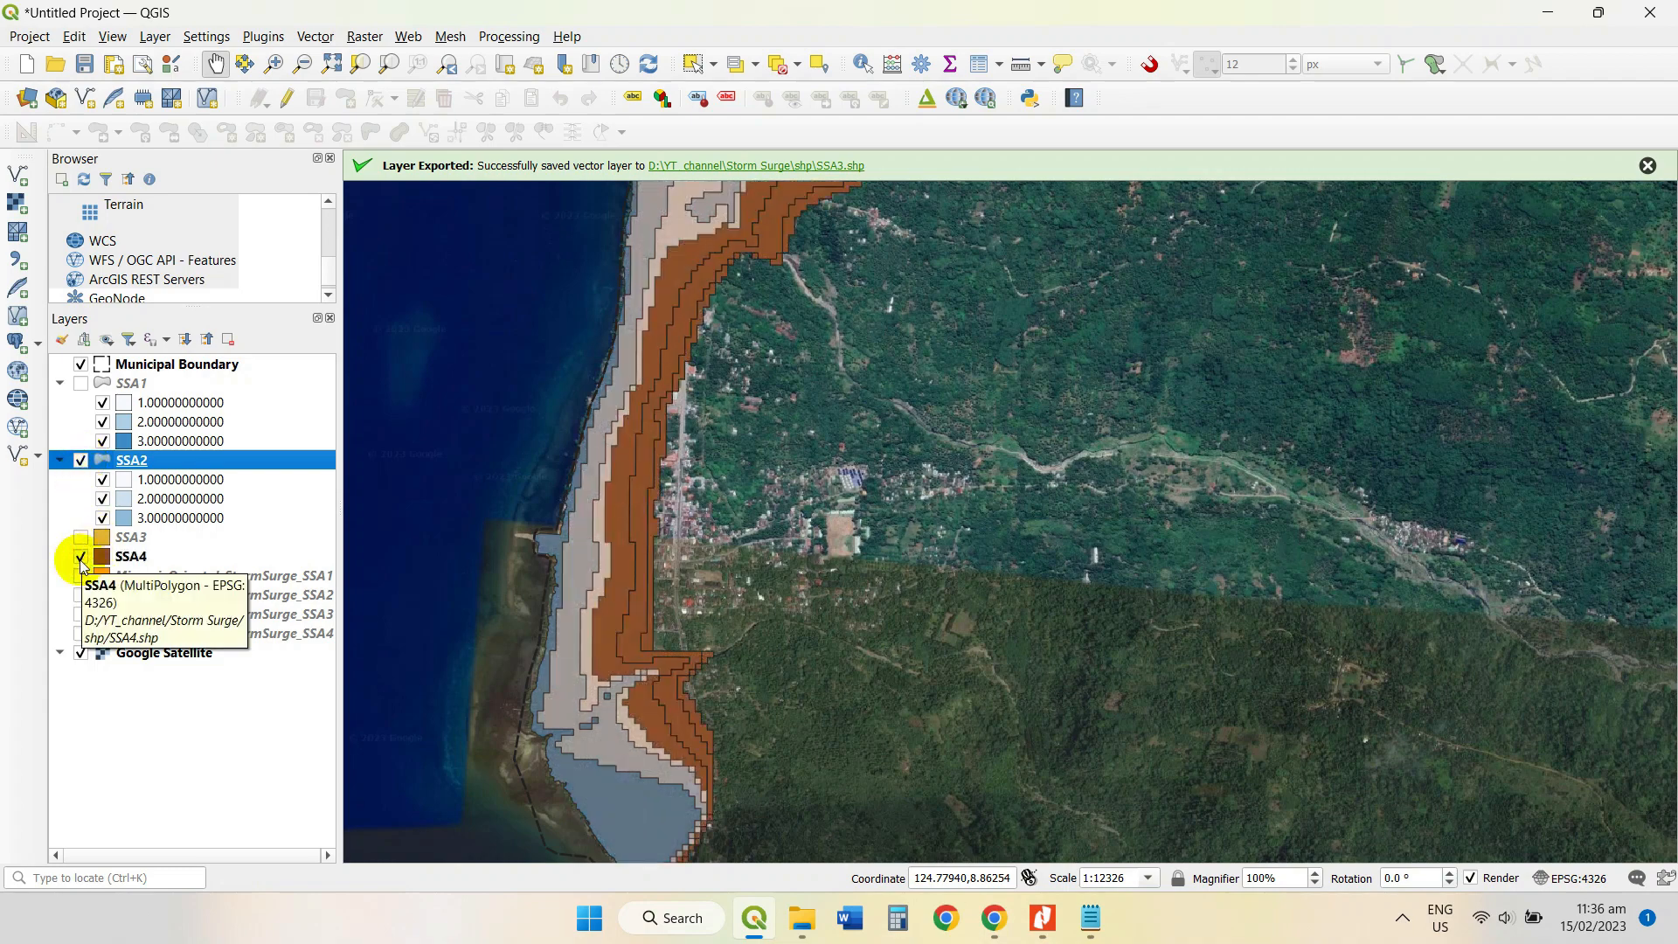
scroll(608, 523, up, 1)
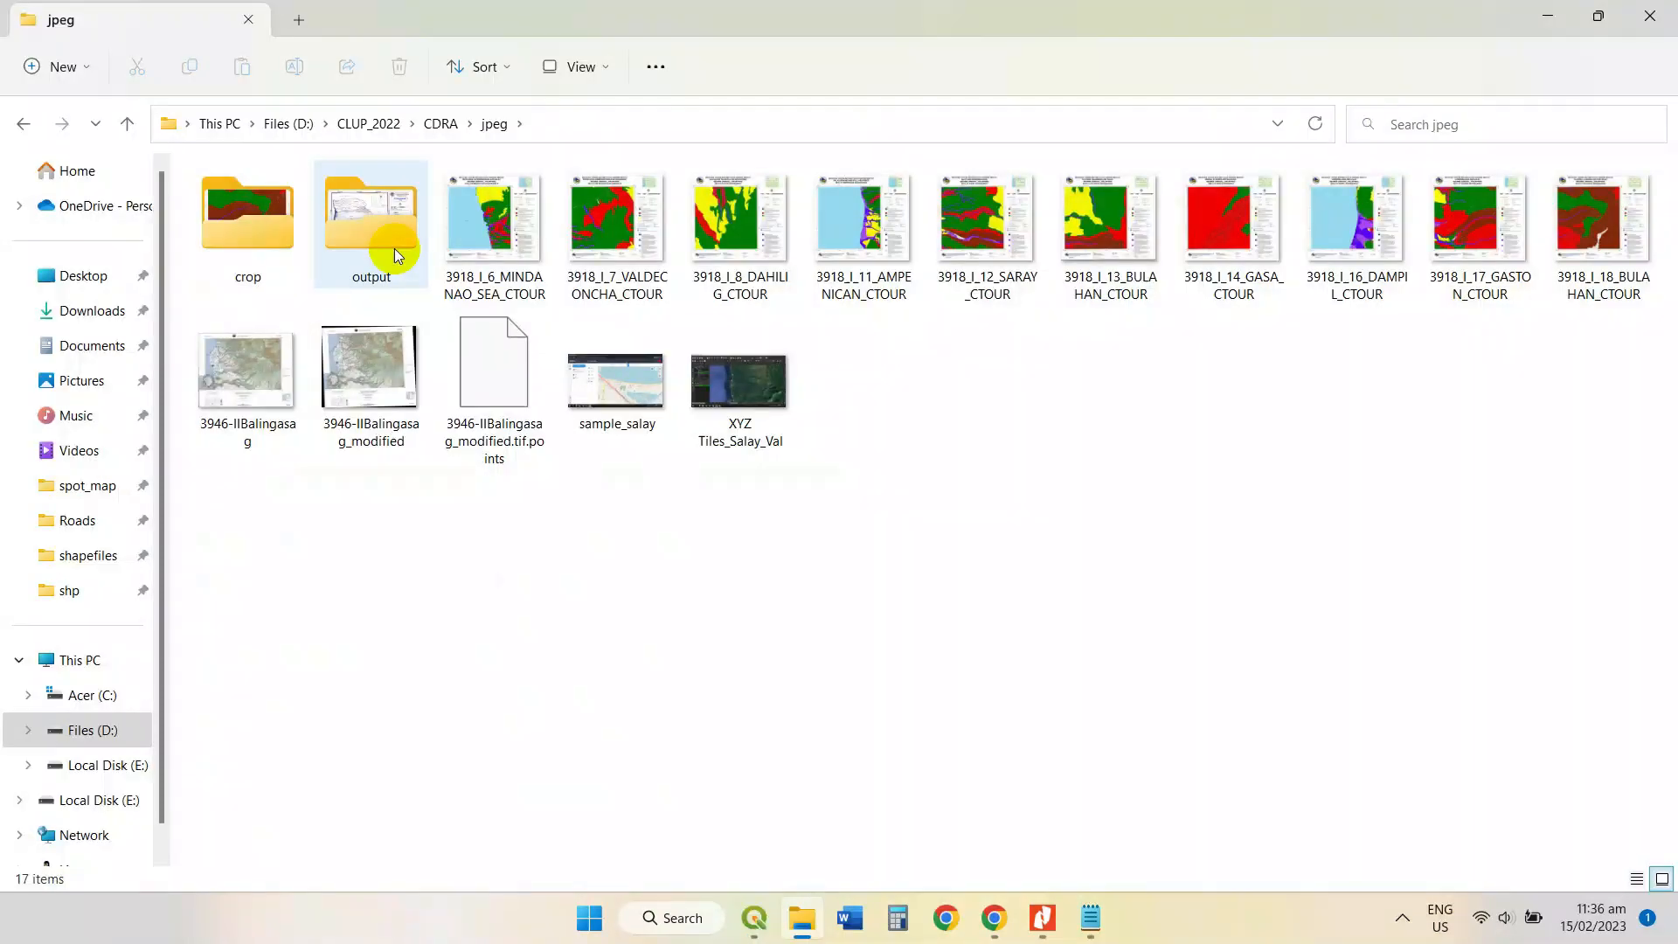
In File Explorer, open the Storm Surge Map image from the jpeg folder's output subfolder for reference.
double_click(396, 249)
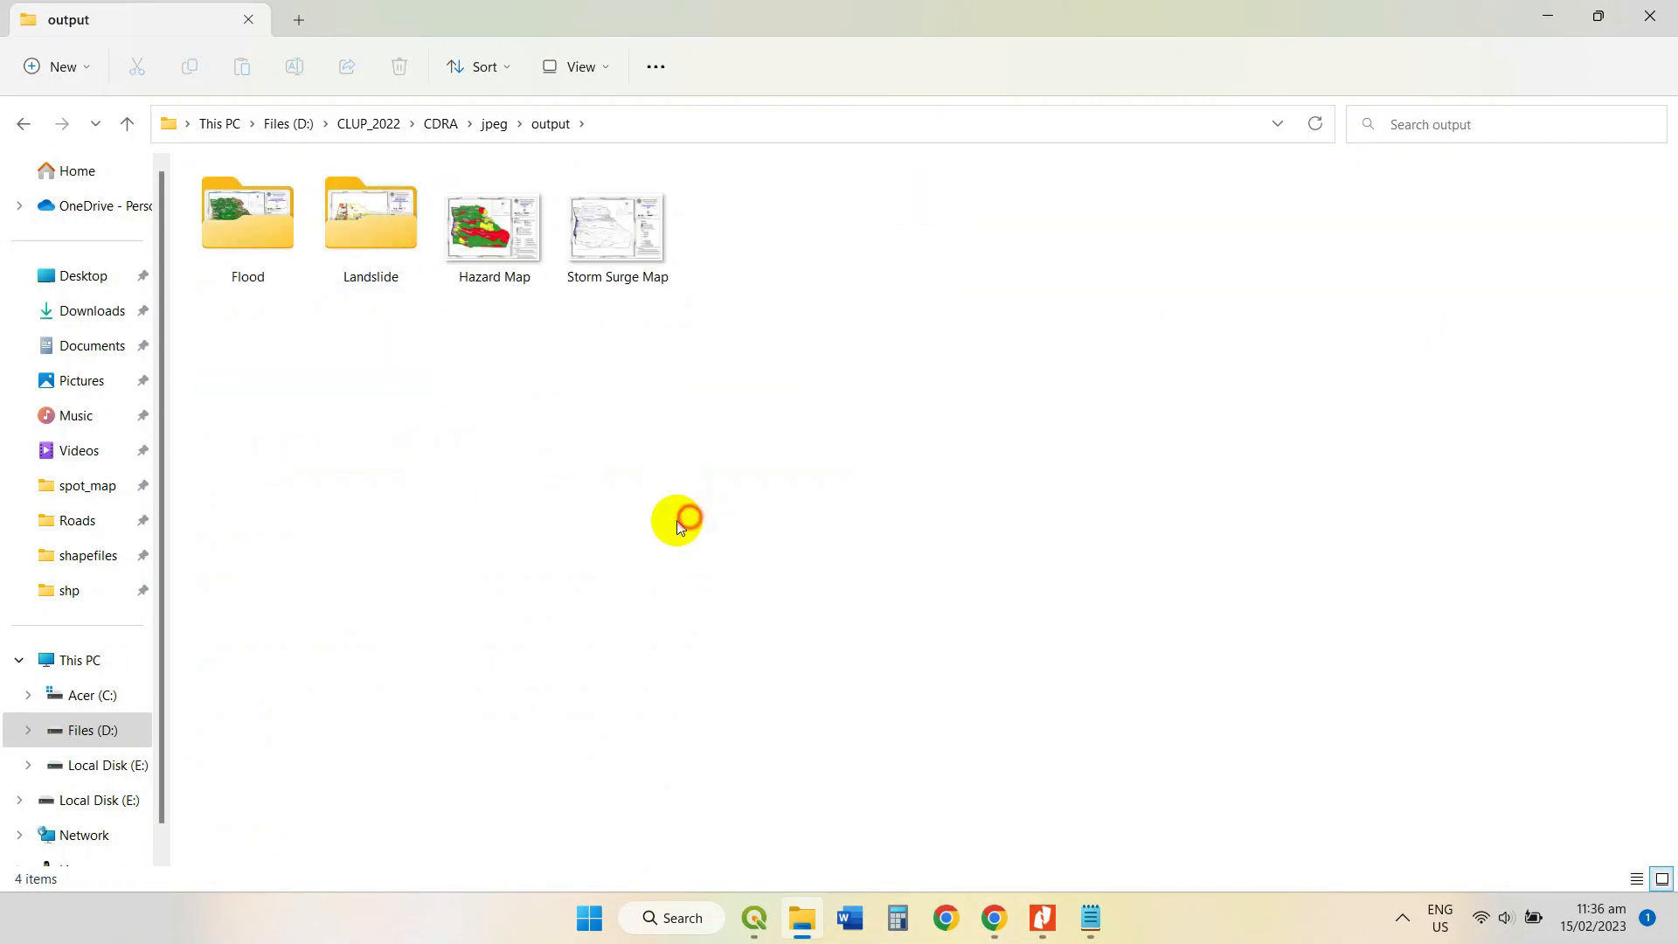
double_click(603, 234)
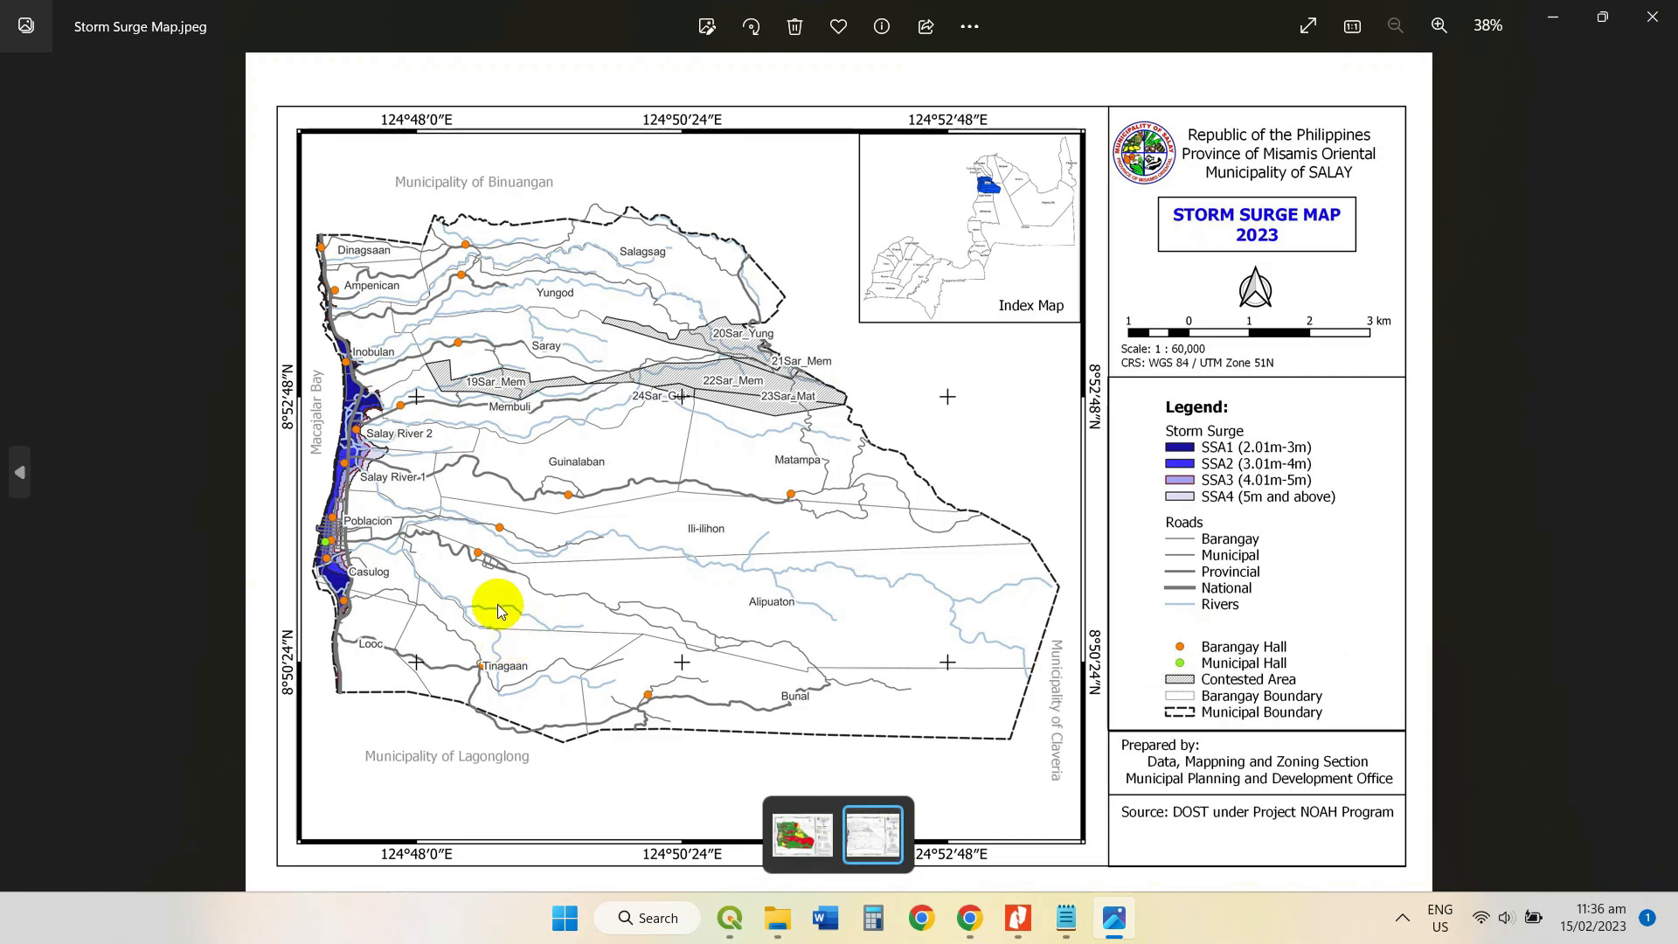